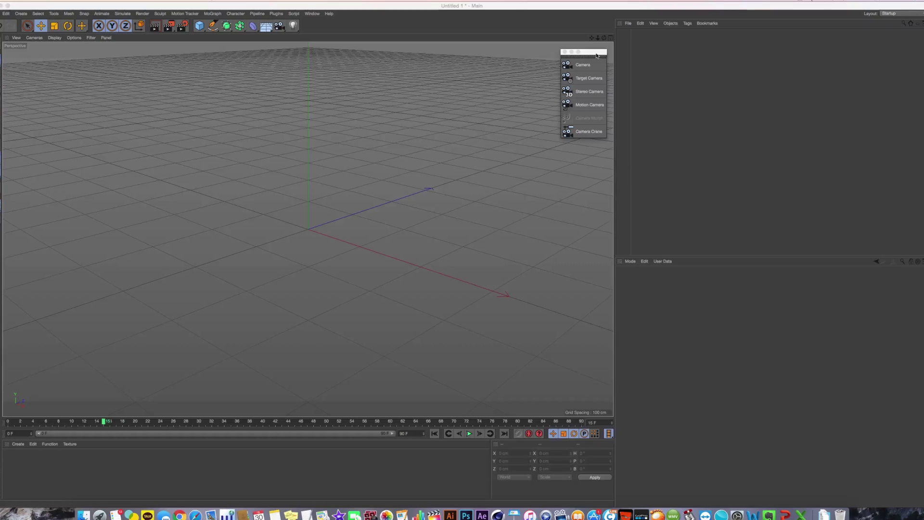
- Dock the floating camera palette beside the viewport and add a Motion Camera setup to the scene
{"action": "left_click_drag", "start_coordinate": [597, 55], "coordinate": [565, 80]}
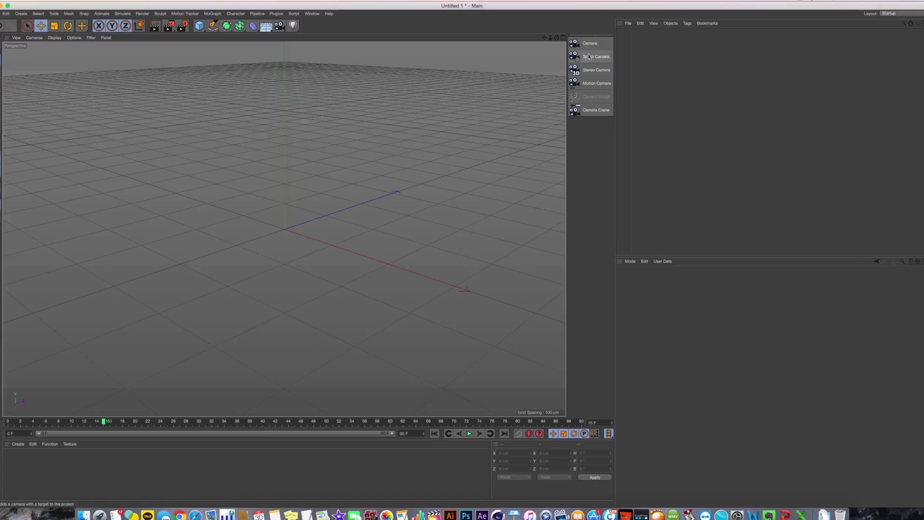
{"action": "left_click", "coordinate": [596, 84]}
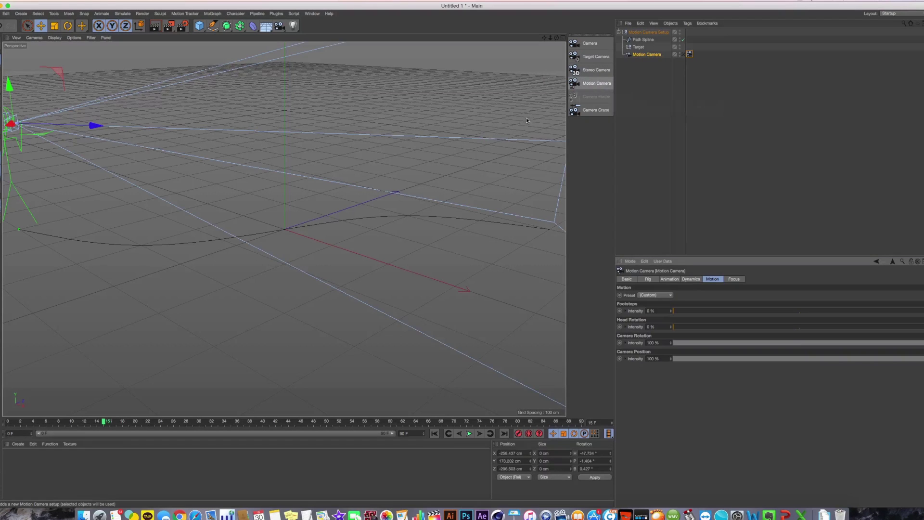
{"action": "left_click_drag", "start_coordinate": [351, 216], "coordinate": [317, 173], "text": "alt"}
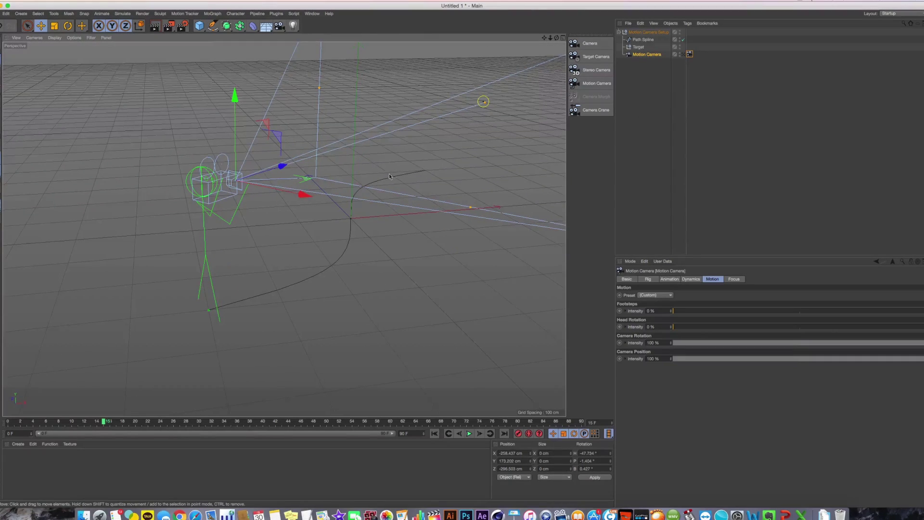
{"action": "left_click_drag", "start_coordinate": [389, 176], "coordinate": [305, 215], "text": "alt"}
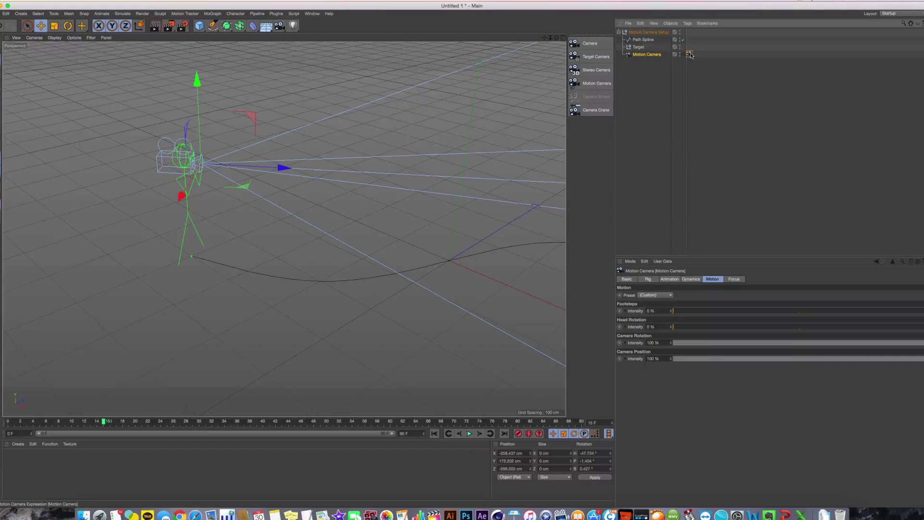
- Try changing the Motion Camera's rig height, and undo the change
{"action": "left_click", "coordinate": [648, 279]}
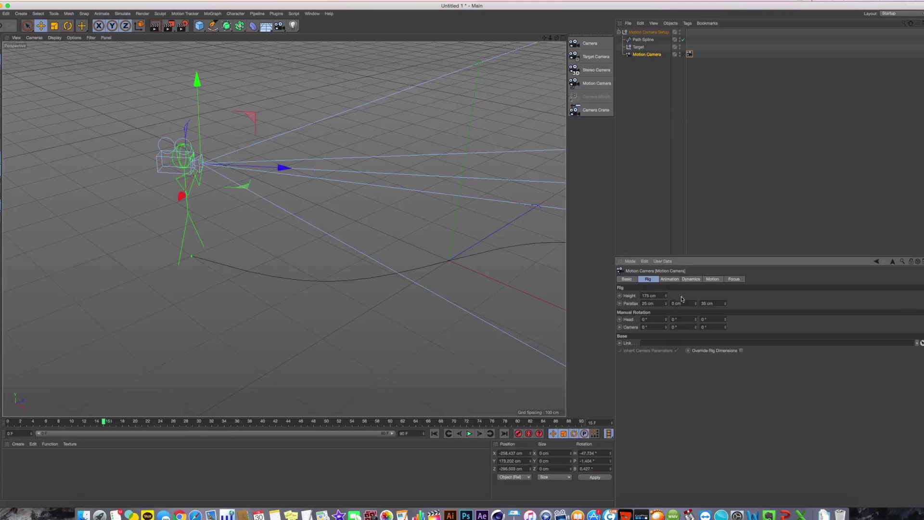
{"action": "mouse_move", "coordinate": [667, 297]}
{"action": "left_mouse_down"}
{"action": "mouse_move", "coordinate": [667, 272]}
{"action": "mouse_move", "coordinate": [667, 309]}
{"action": "left_mouse_up"}
{"action": "key", "text": "super+z"}
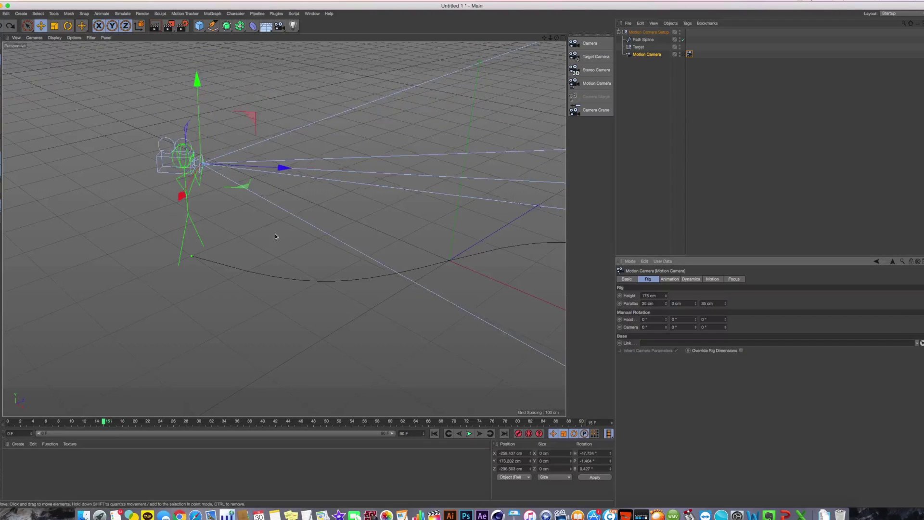
- Extend the timeline and its preview range to 300 frames, and play the animation from the start
{"action": "left_click_drag", "start_coordinate": [283, 227], "coordinate": [332, 178], "text": "alt"}
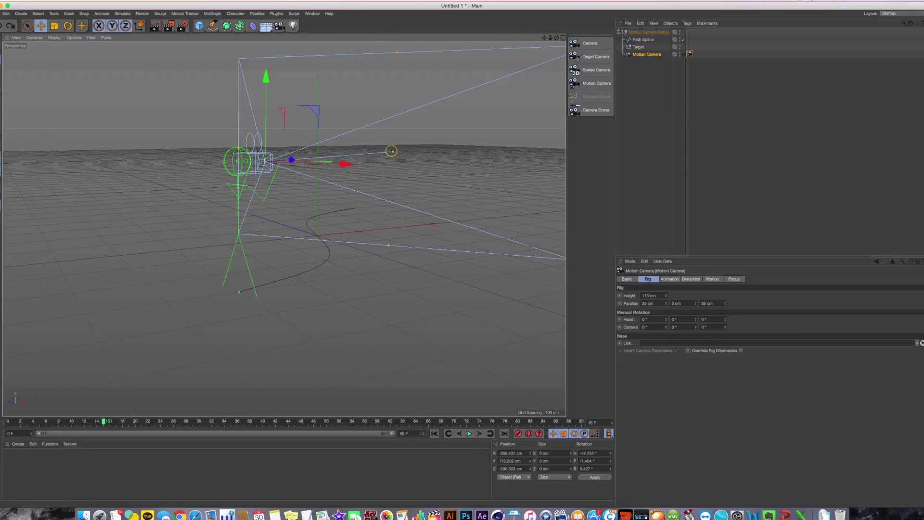
{"action": "left_click", "coordinate": [415, 433]}
{"action": "type", "text": "300"}
{"action": "key", "text": "Return"}
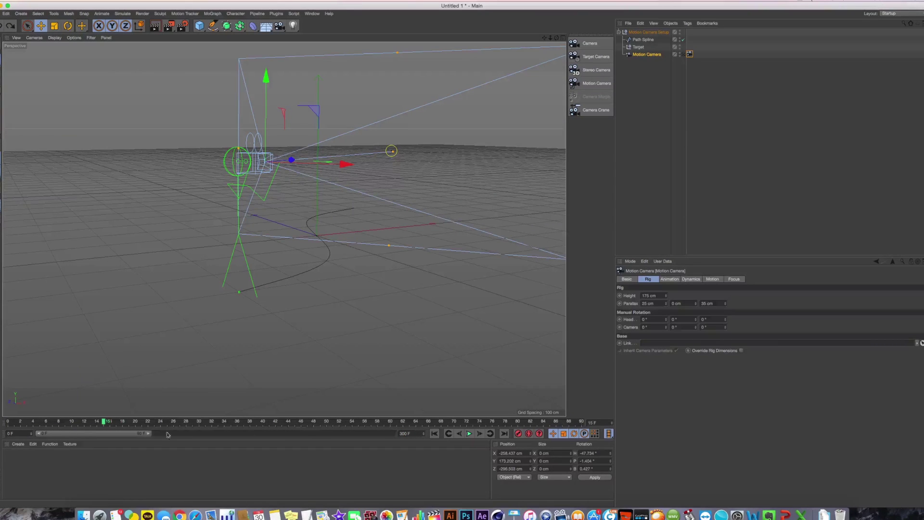
{"action": "left_click_drag", "start_coordinate": [150, 437], "coordinate": [394, 435]}
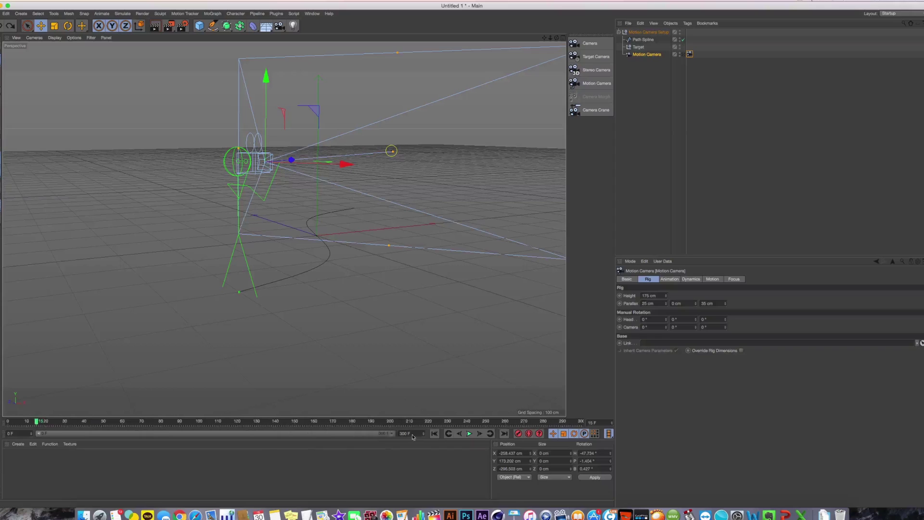
{"action": "left_click", "coordinate": [437, 434]}
{"action": "left_click", "coordinate": [469, 433]}
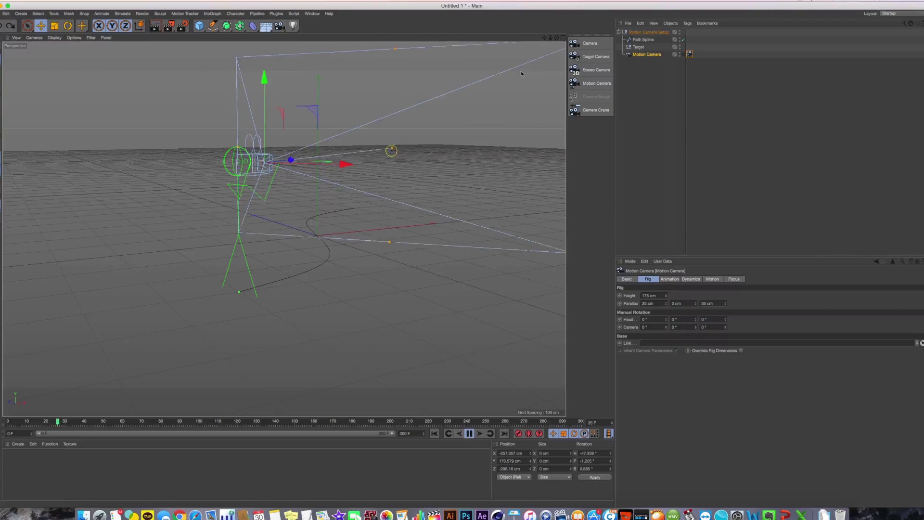
- Add a cube and move it in the top view to about X 755 cm, Z 594 cm, in front of the camera
{"action": "left_click_drag", "start_coordinate": [434, 149], "coordinate": [320, 126], "text": "alt"}
{"action": "left_click", "coordinate": [199, 26]}
{"action": "middle_click", "coordinate": [411, 205]}
{"action": "middle_click", "coordinate": [408, 199]}
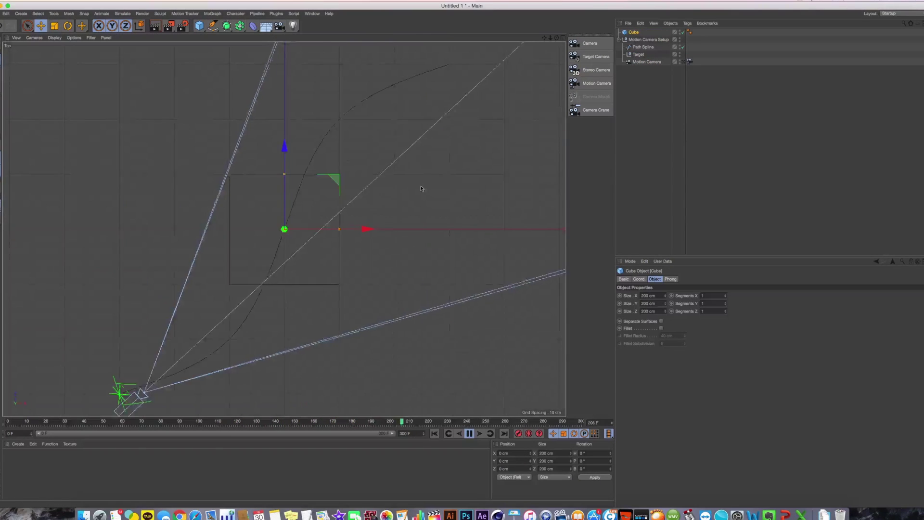
{"action": "scroll", "coordinate": [396, 198], "scroll_direction": "down", "scroll_amount": 3}
{"action": "left_click_drag", "start_coordinate": [396, 198], "coordinate": [504, 102]}
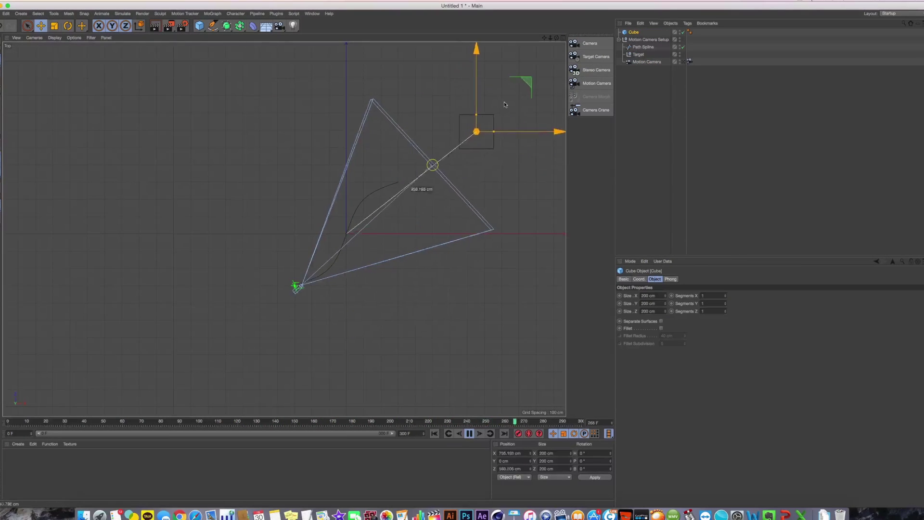
{"action": "middle_click", "coordinate": [502, 103]}
{"action": "middle_click", "coordinate": [260, 163]}
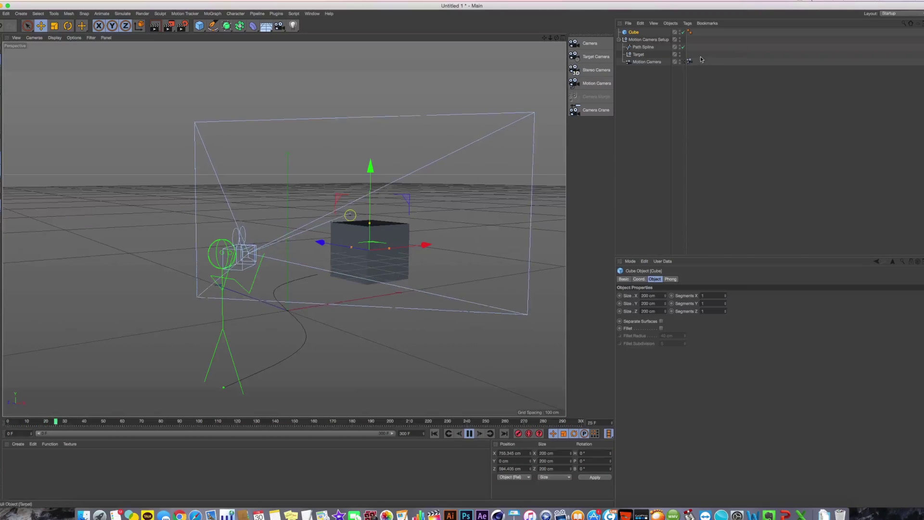
- Look through the Motion Camera and set its rig Parallax to -58 cm, 140 cm and 10 cm
{"action": "left_click", "coordinate": [683, 62]}
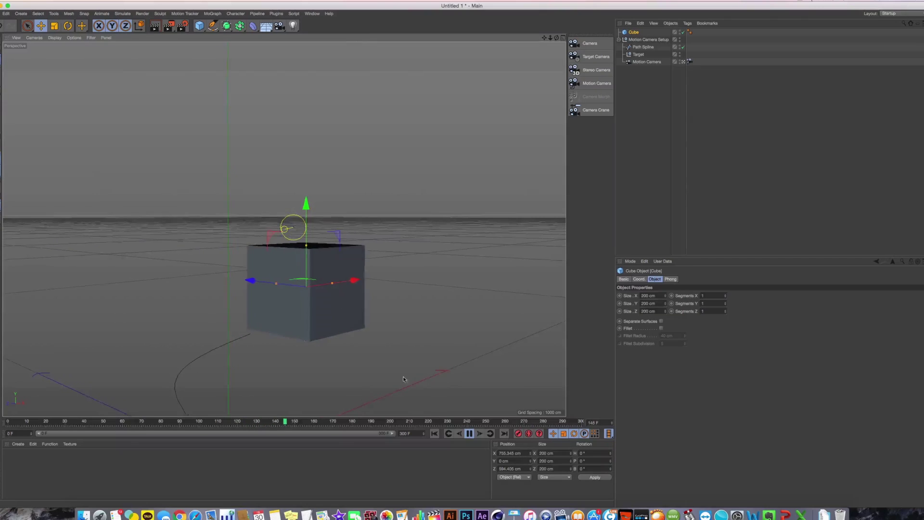
{"action": "left_click", "coordinate": [468, 434]}
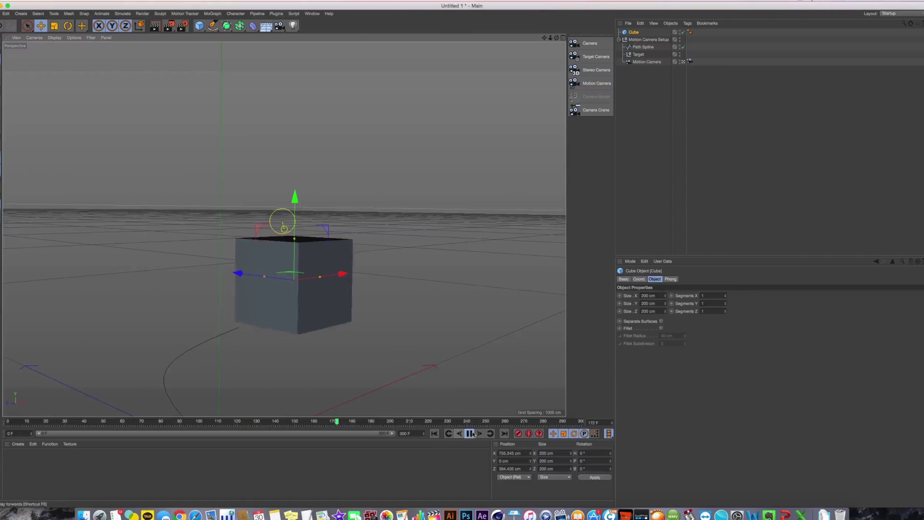
{"action": "left_click", "coordinate": [647, 62]}
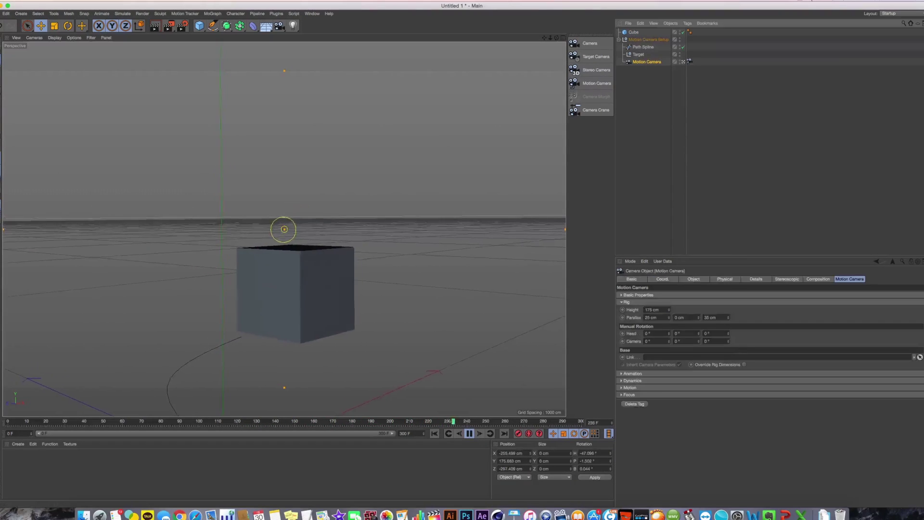
{"action": "left_click_drag", "start_coordinate": [669, 318], "coordinate": [668, 363]}
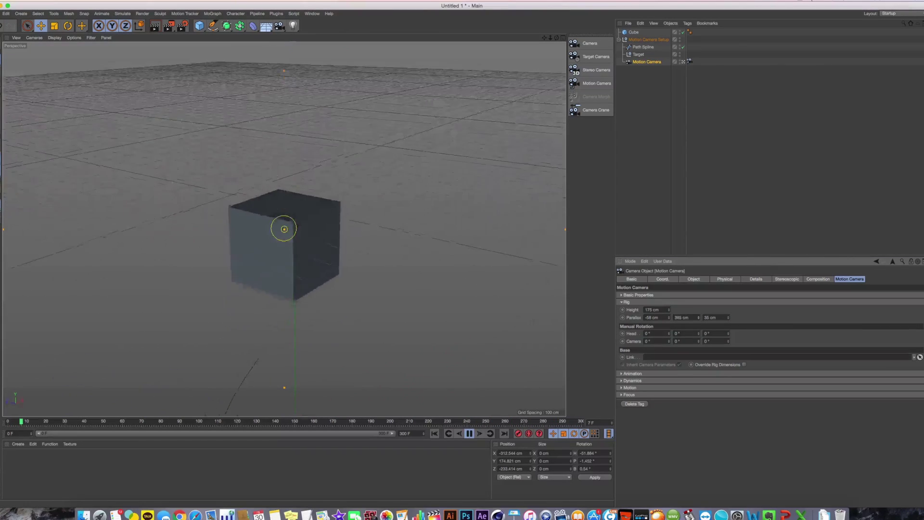
{"action": "left_click_drag", "start_coordinate": [698, 317], "coordinate": [698, 426]}
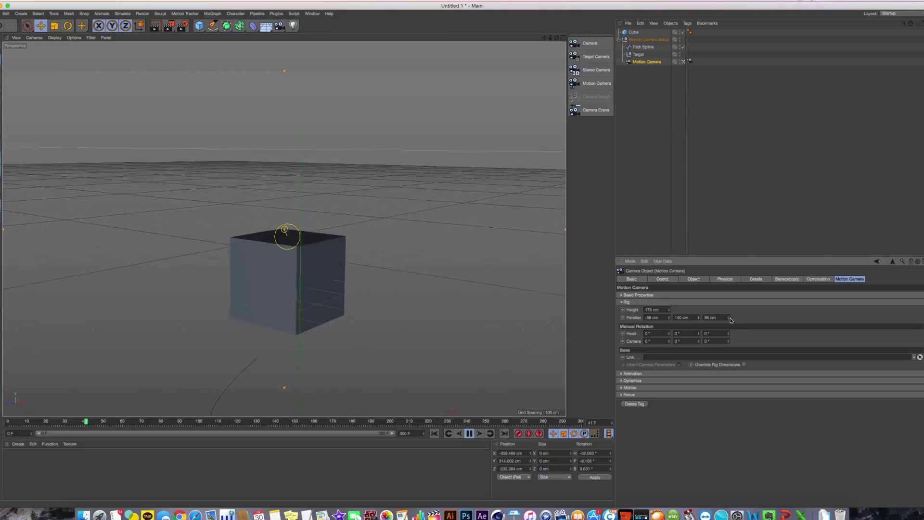
{"action": "mouse_move", "coordinate": [728, 317]}
{"action": "left_mouse_down"}
{"action": "mouse_move", "coordinate": [728, 202]}
{"action": "mouse_move", "coordinate": [729, 517]}
{"action": "mouse_move", "coordinate": [728, 9]}
{"action": "mouse_move", "coordinate": [728, 323]}
{"action": "left_mouse_up"}
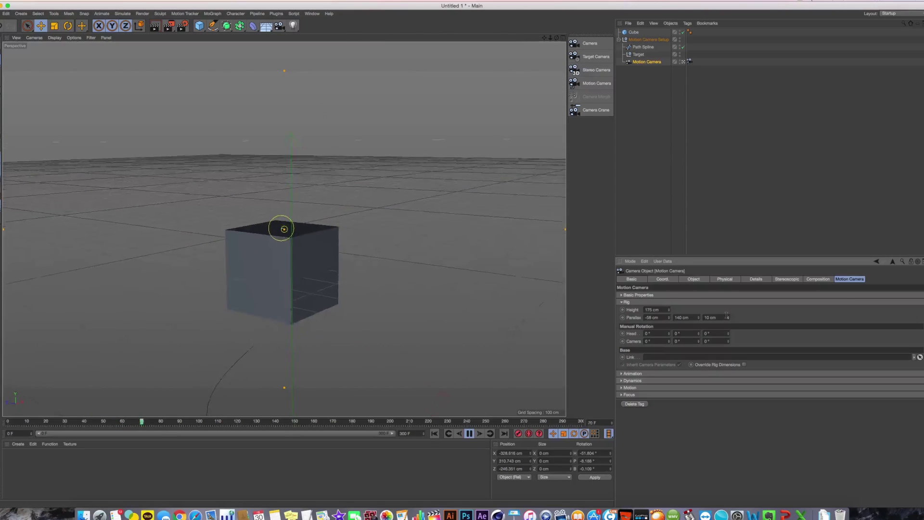
- Switch the Front viewport to a perspective view of the rig and set the second Parallax value to 68 cm
{"action": "middle_click", "coordinate": [405, 284]}
{"action": "middle_click_drag", "start_coordinate": [403, 280], "coordinate": [406, 307], "text": "alt"}
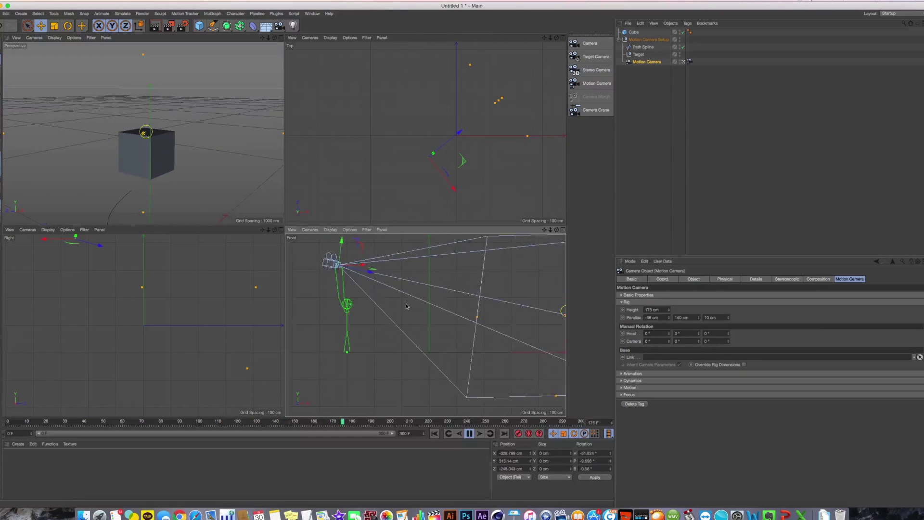
{"action": "left_click", "coordinate": [329, 267]}
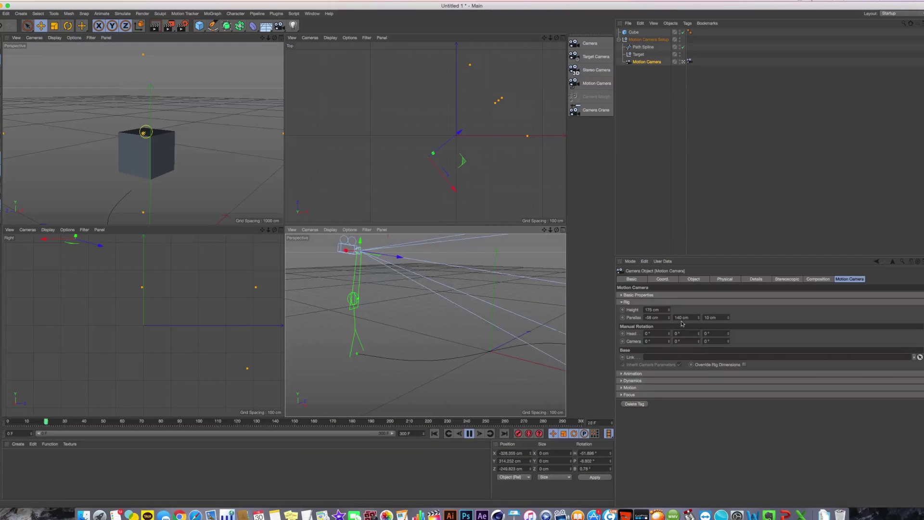
{"action": "mouse_move", "coordinate": [700, 318]}
{"action": "left_mouse_down"}
{"action": "mouse_move", "coordinate": [699, 378]}
{"action": "mouse_move", "coordinate": [699, 349]}
{"action": "mouse_move", "coordinate": [669, 330]}
{"action": "mouse_move", "coordinate": [670, 311]}
{"action": "left_mouse_up"}
{"action": "left_click_drag", "start_coordinate": [357, 336], "coordinate": [389, 339], "text": "alt"}
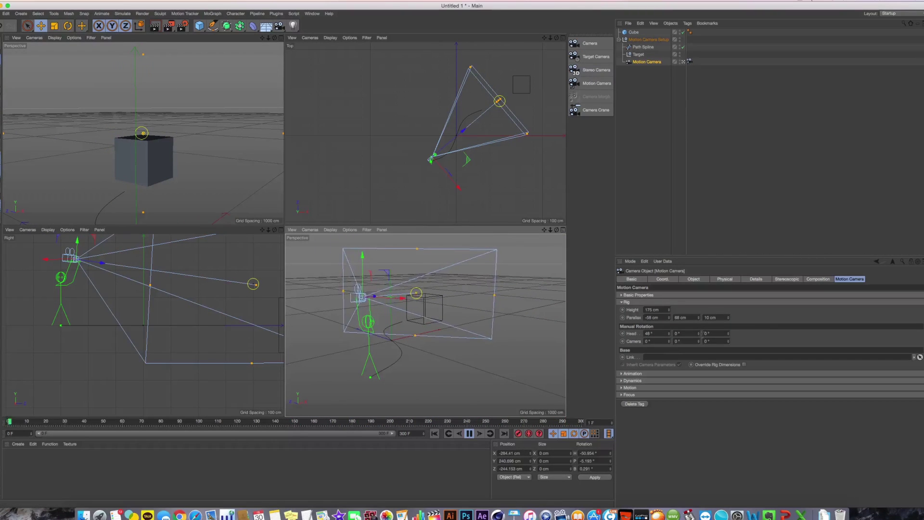
- Set the rig's Manual Rotation to 48°, -15°, -11° for Head and -2°, 1°, -7° for Camera
{"action": "left_click_drag", "start_coordinate": [699, 333], "coordinate": [729, 339]}
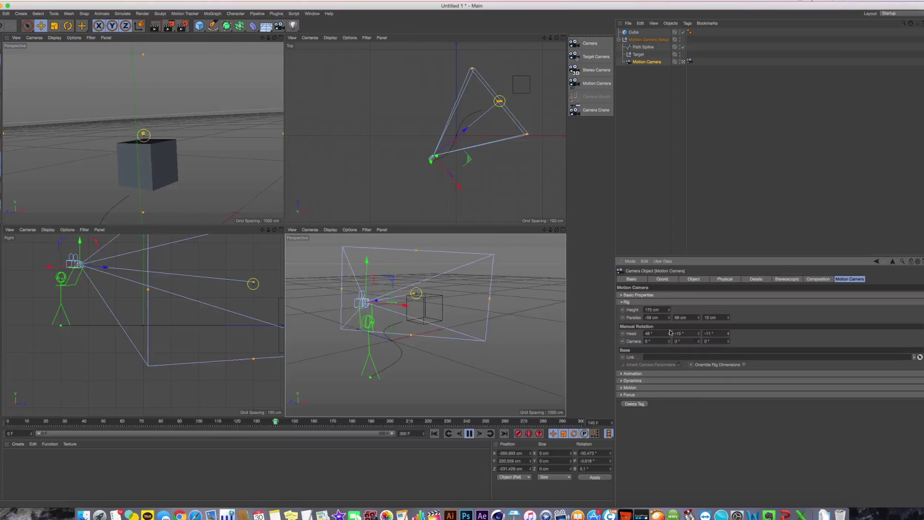
{"action": "left_click_drag", "start_coordinate": [668, 341], "coordinate": [728, 347]}
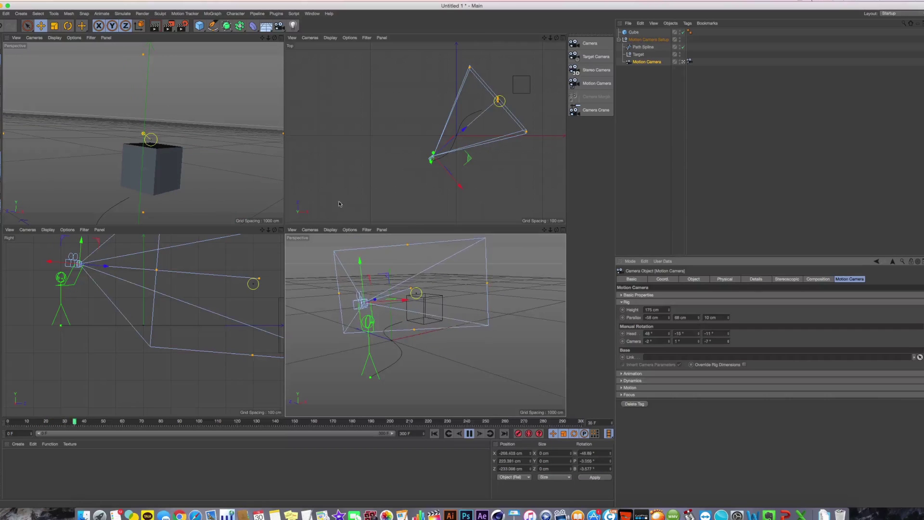
- Check the playing animation through the Motion Camera and from the outside perspective view, and stop playback
{"action": "middle_click", "coordinate": [183, 131]}
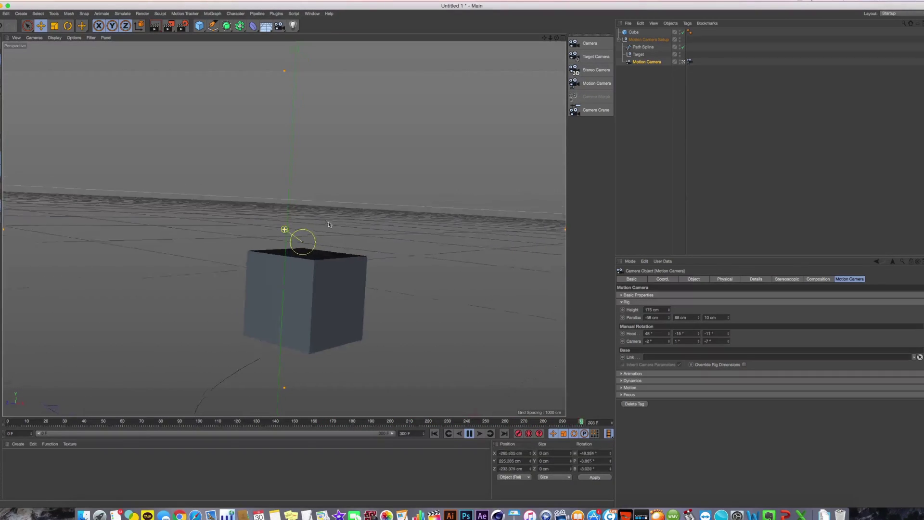
{"action": "middle_click", "coordinate": [243, 274]}
{"action": "middle_click", "coordinate": [356, 307]}
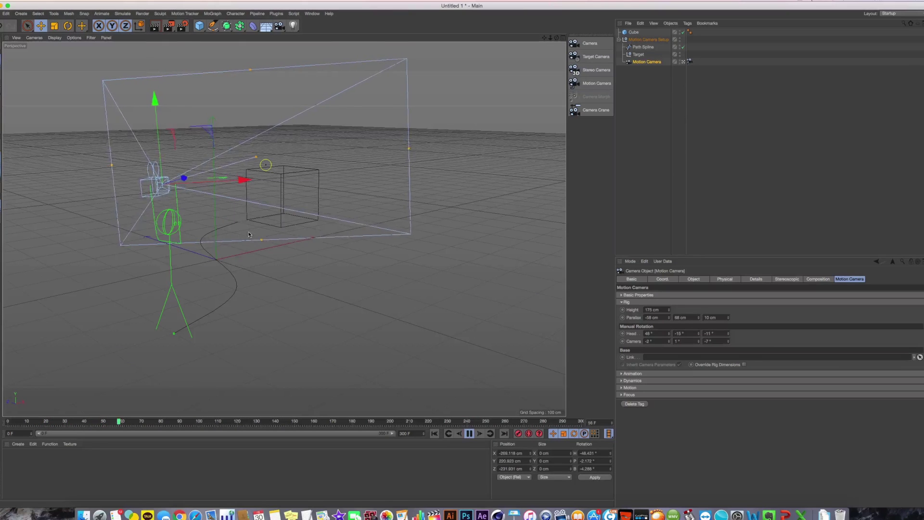
{"action": "left_click", "coordinate": [468, 433]}
- Examine the camera rig and its aim at the cube from several angles, comparing it with the Motion Camera's own view
{"action": "mouse_move", "coordinate": [340, 265]}
{"action": "left_mouse_down", "text": "alt"}
{"action": "mouse_move", "coordinate": [274, 298]}
{"action": "mouse_move", "coordinate": [187, 246]}
{"action": "mouse_move", "coordinate": [355, 258]}
{"action": "mouse_move", "coordinate": [196, 201]}
{"action": "mouse_move", "coordinate": [241, 217]}
{"action": "mouse_move", "coordinate": [298, 282]}
{"action": "mouse_move", "coordinate": [270, 241]}
{"action": "mouse_move", "coordinate": [224, 213]}
{"action": "mouse_move", "coordinate": [365, 241]}
{"action": "mouse_move", "coordinate": [384, 264]}
{"action": "mouse_move", "coordinate": [423, 254]}
{"action": "mouse_move", "coordinate": [406, 242]}
{"action": "mouse_move", "coordinate": [284, 229]}
{"action": "mouse_move", "coordinate": [335, 249]}
{"action": "mouse_move", "coordinate": [346, 236]}
{"action": "mouse_move", "coordinate": [175, 241]}
{"action": "mouse_move", "coordinate": [355, 254]}
{"action": "left_mouse_up", "text": "alt"}
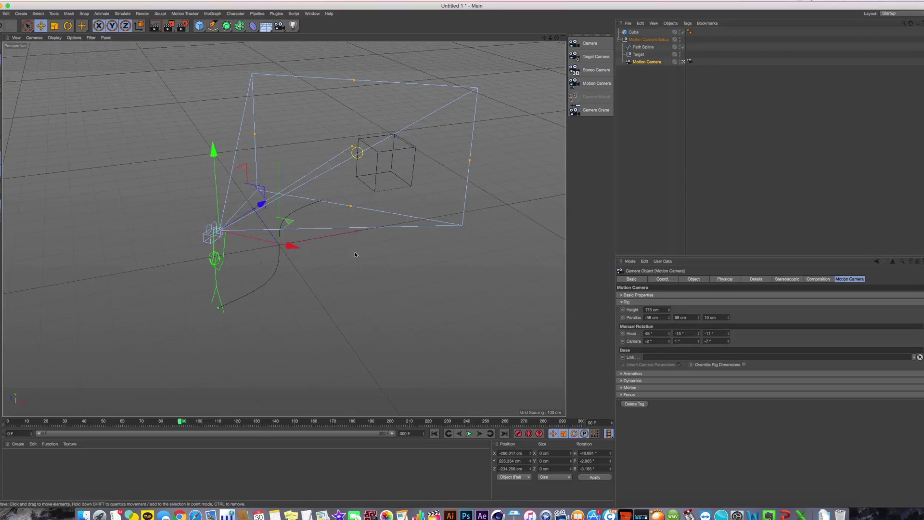
{"action": "mouse_move", "coordinate": [339, 234]}
{"action": "left_mouse_down", "text": "alt"}
{"action": "mouse_move", "coordinate": [345, 242]}
{"action": "mouse_move", "coordinate": [338, 216]}
{"action": "left_mouse_up", "text": "alt"}
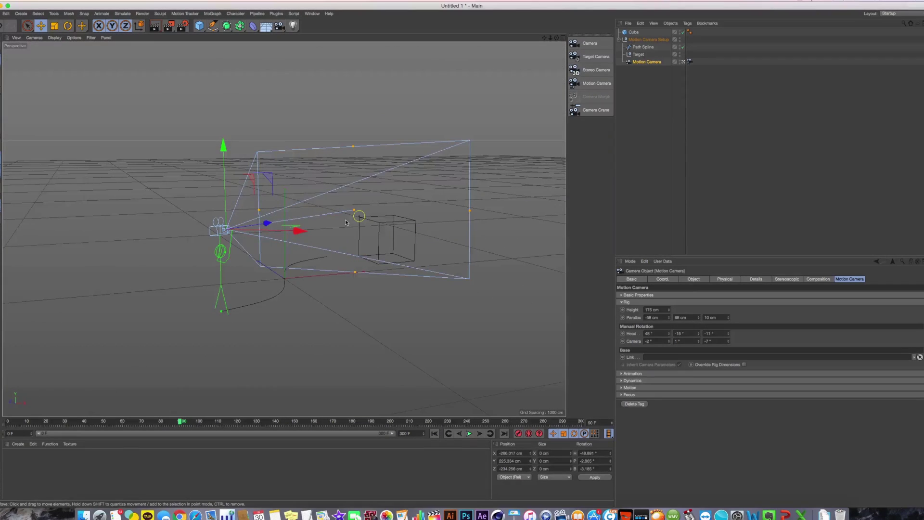
{"action": "middle_click", "coordinate": [338, 215]}
{"action": "middle_click", "coordinate": [189, 154]}
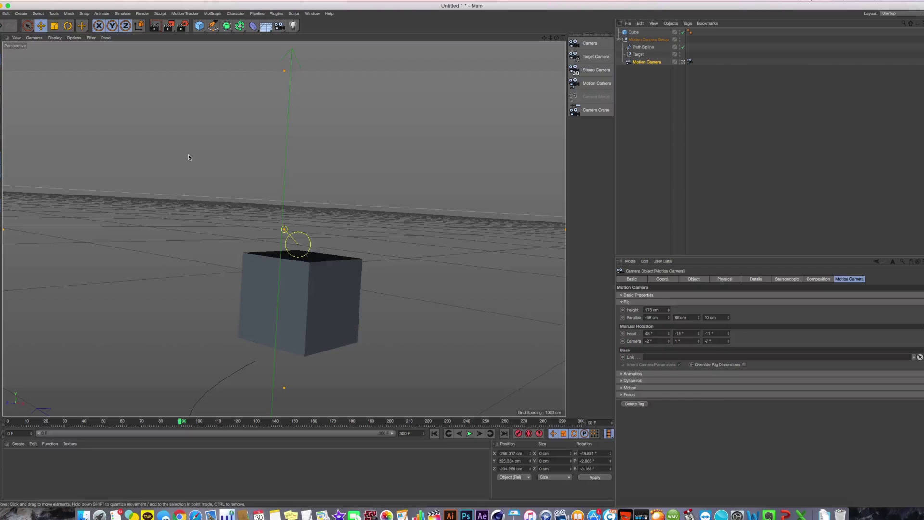
{"action": "middle_click", "coordinate": [344, 211]}
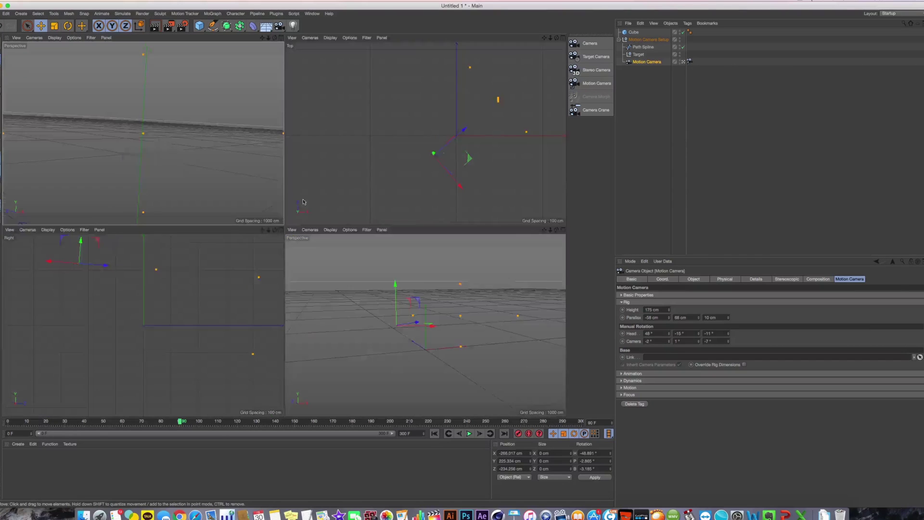
{"action": "middle_click", "coordinate": [209, 214]}
{"action": "middle_click", "coordinate": [289, 220]}
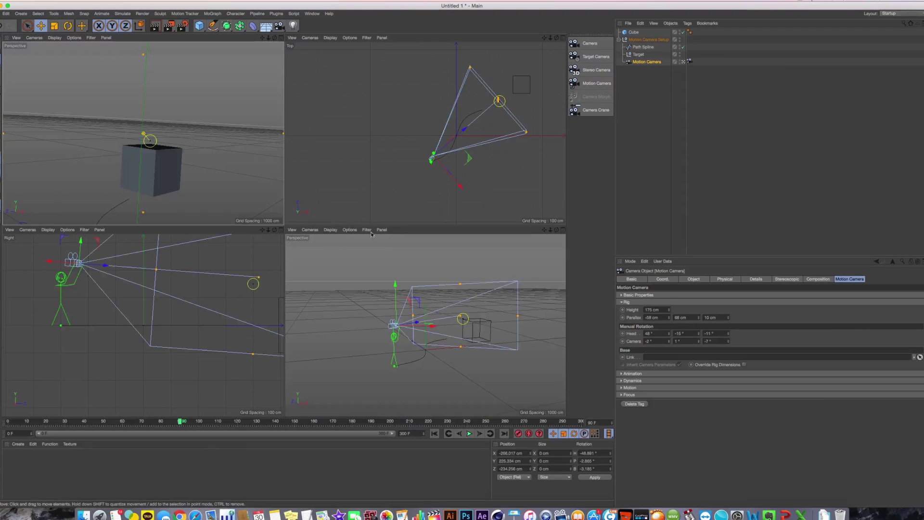
{"action": "middle_click", "coordinate": [383, 255]}
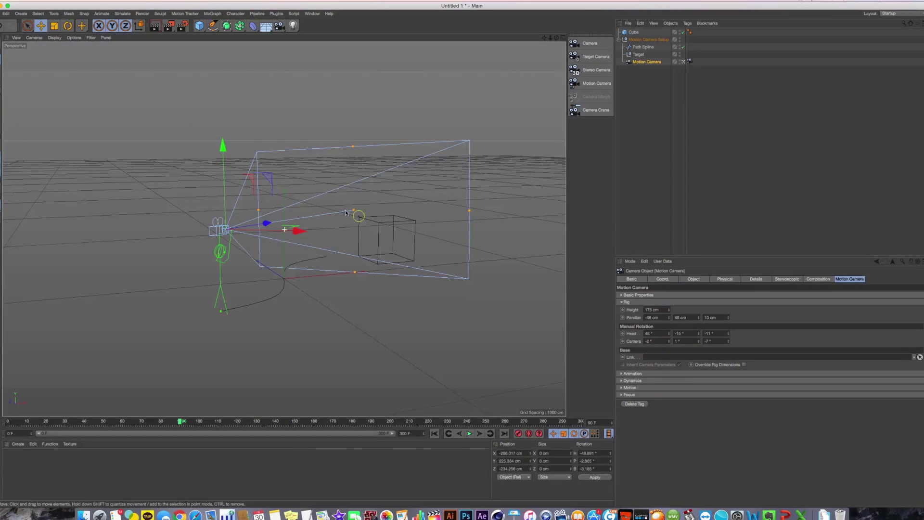
{"action": "left_click_drag", "start_coordinate": [346, 212], "coordinate": [298, 197], "text": "alt"}
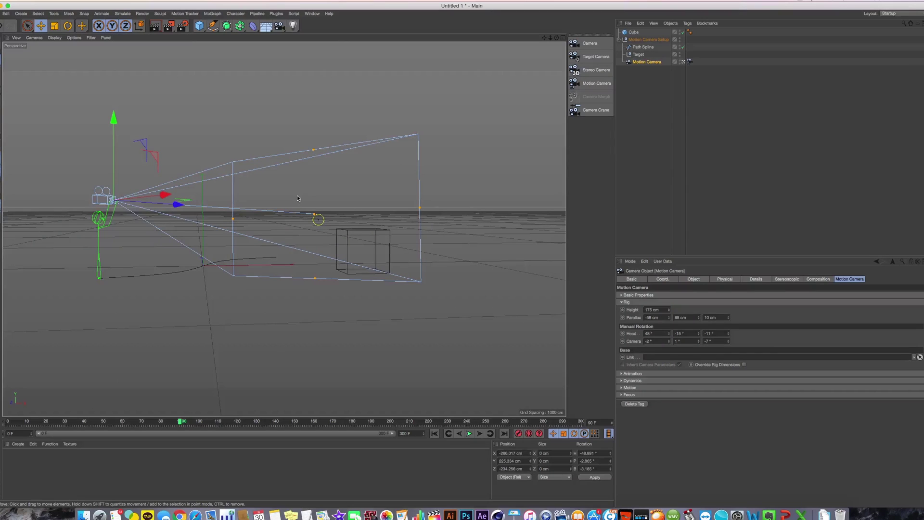
{"action": "left_click_drag", "start_coordinate": [201, 222], "coordinate": [224, 239], "text": "alt"}
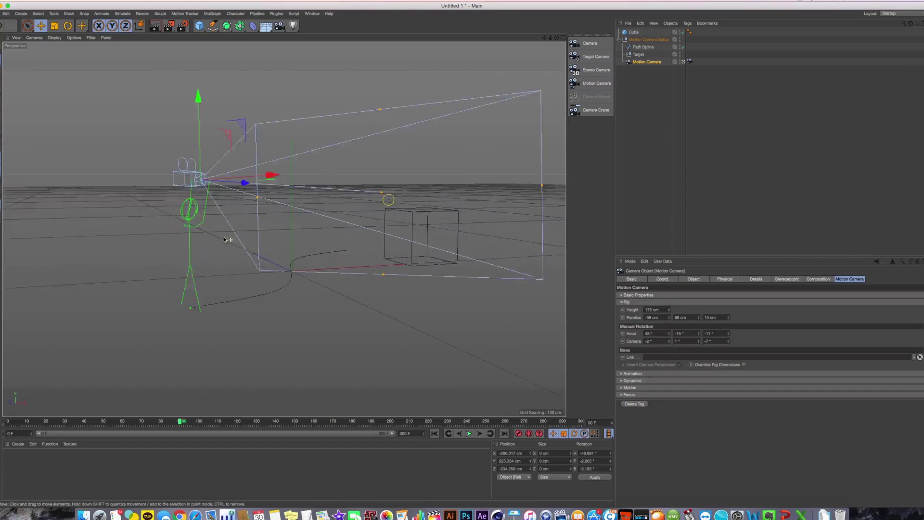
{"action": "scroll", "coordinate": [218, 236], "scroll_direction": "up", "scroll_amount": 3}
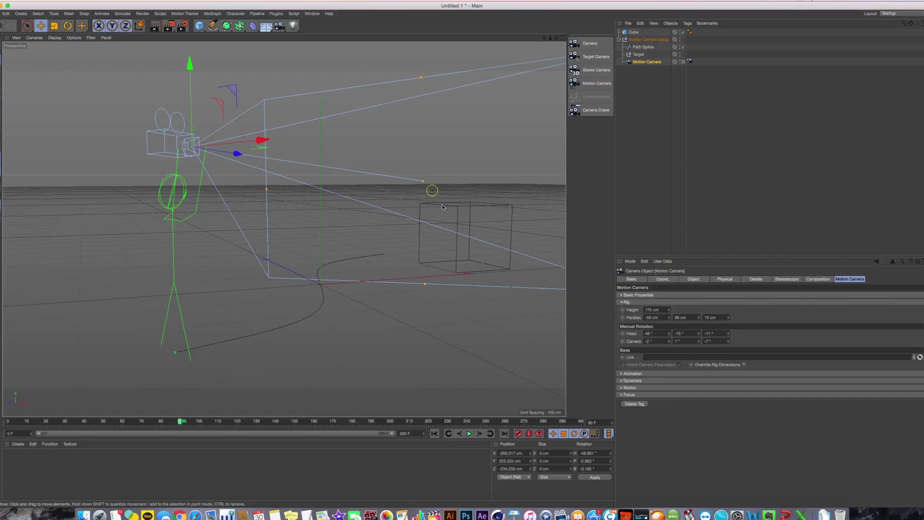
- Play the animation through the Motion Camera, open its tag's rig settings, and view the rig from outside
{"action": "middle_click", "coordinate": [268, 226]}
{"action": "middle_click", "coordinate": [165, 175]}
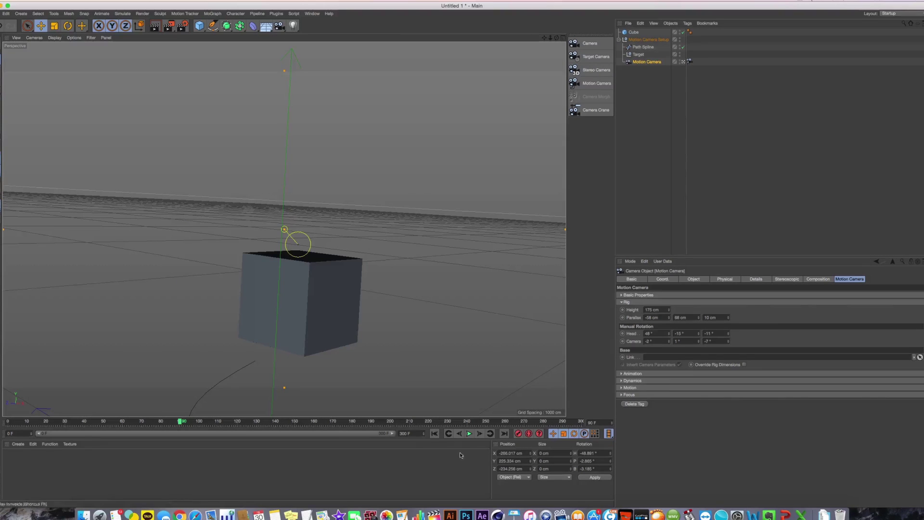
{"action": "left_click", "coordinate": [468, 434]}
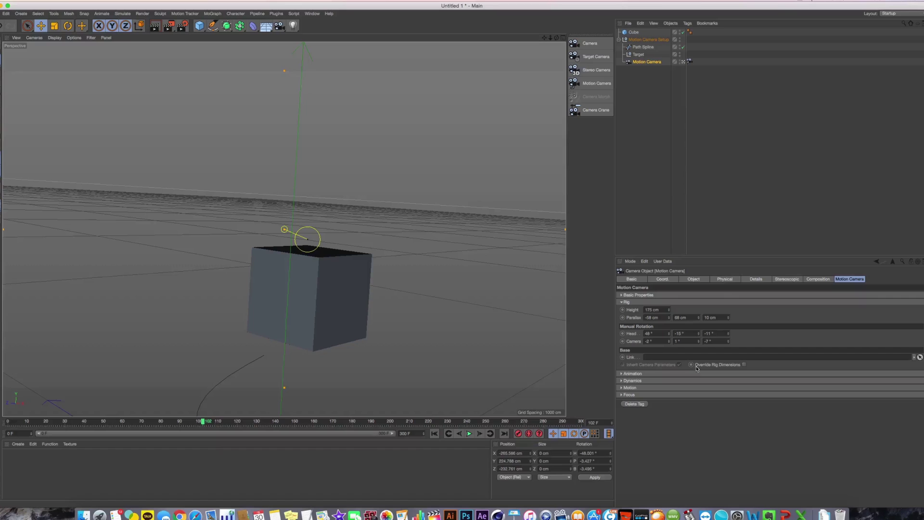
{"action": "left_click", "coordinate": [689, 61]}
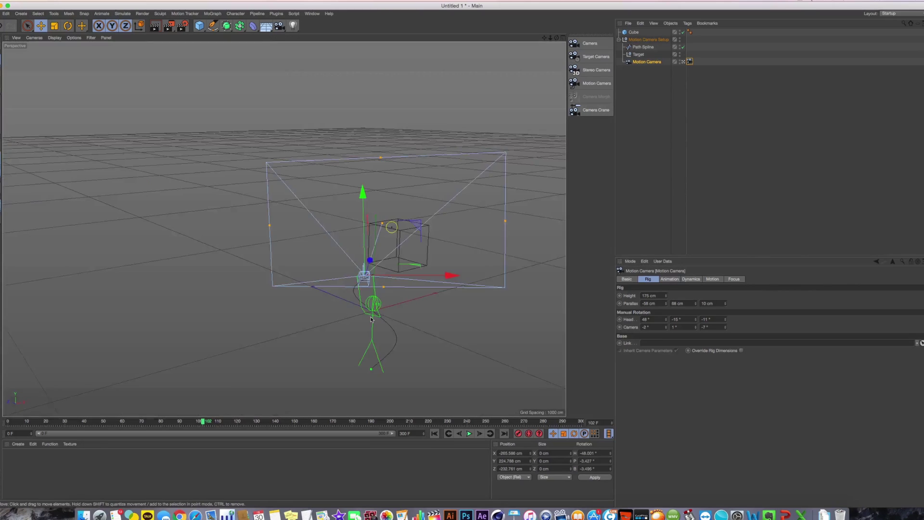
{"action": "middle_click_drag", "start_coordinate": [372, 258], "coordinate": [348, 217], "text": "alt"}
{"action": "left_click_drag", "start_coordinate": [348, 218], "coordinate": [285, 229], "text": "alt"}
{"action": "middle_click_drag", "start_coordinate": [285, 229], "coordinate": [231, 225], "text": "alt"}
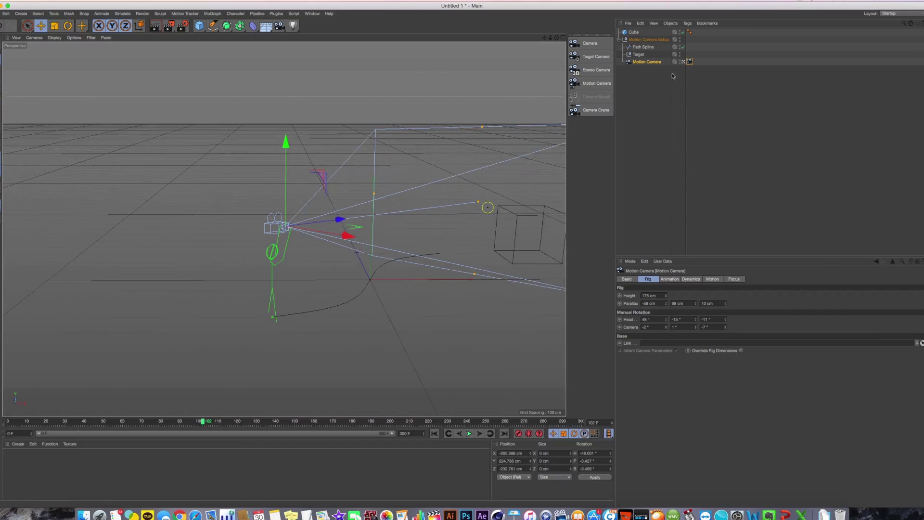
- Inspect the setup's Target null and Path Spline and compare the target's position with the cube
{"action": "left_click", "coordinate": [633, 56]}
{"action": "left_click", "coordinate": [634, 49]}
{"action": "left_click", "coordinate": [634, 55]}
{"action": "middle_click_drag", "start_coordinate": [435, 237], "coordinate": [389, 238], "text": "alt"}
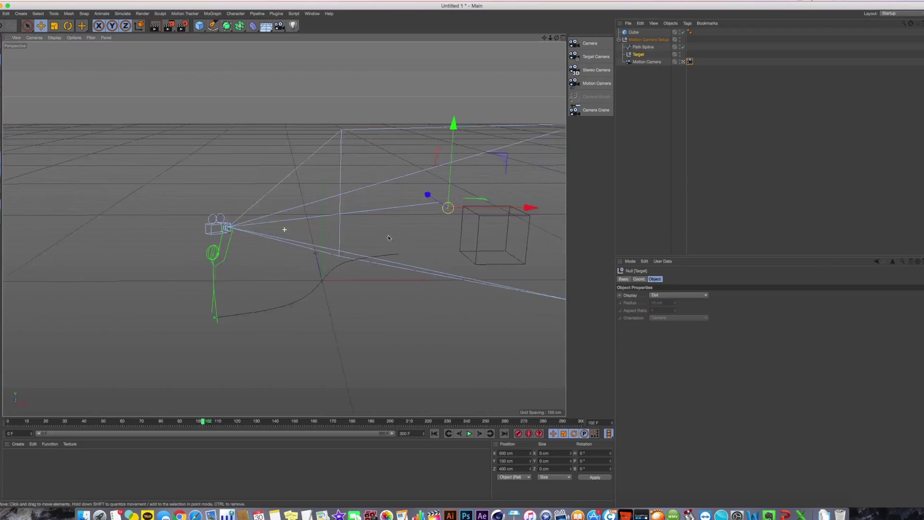
{"action": "left_click_drag", "start_coordinate": [388, 237], "coordinate": [409, 200], "text": "alt"}
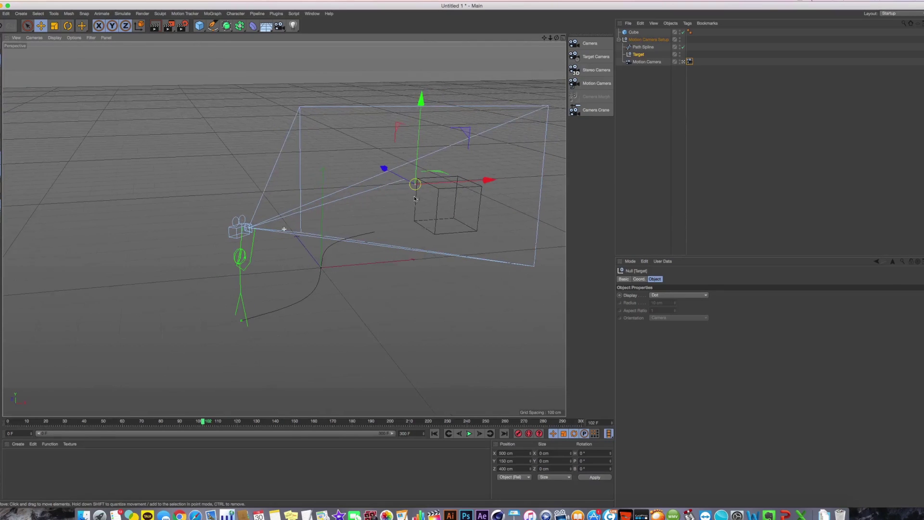
{"action": "left_click", "coordinate": [633, 31]}
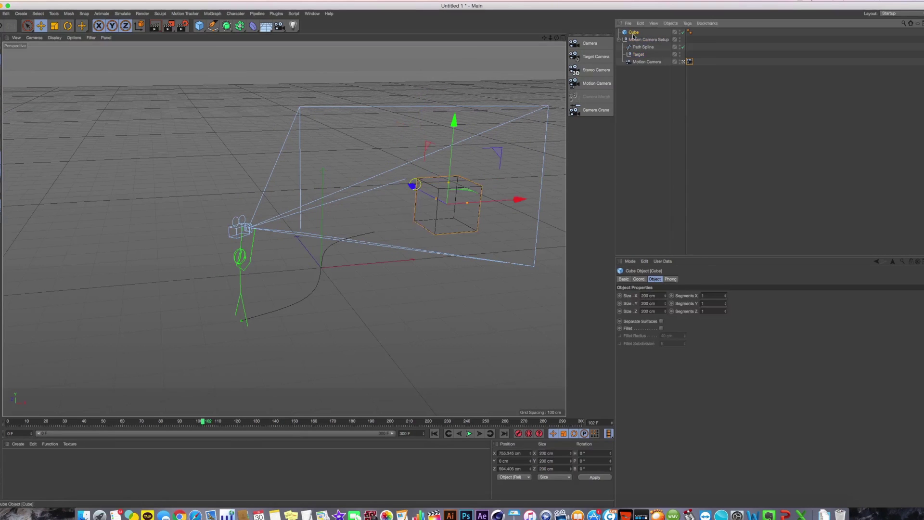
- Create a null object and move it to the camera rig's foot, about X -303 cm and Z -303 cm
{"action": "left_click", "coordinate": [40, 15]}
{"action": "mouse_move", "coordinate": [22, 14]}
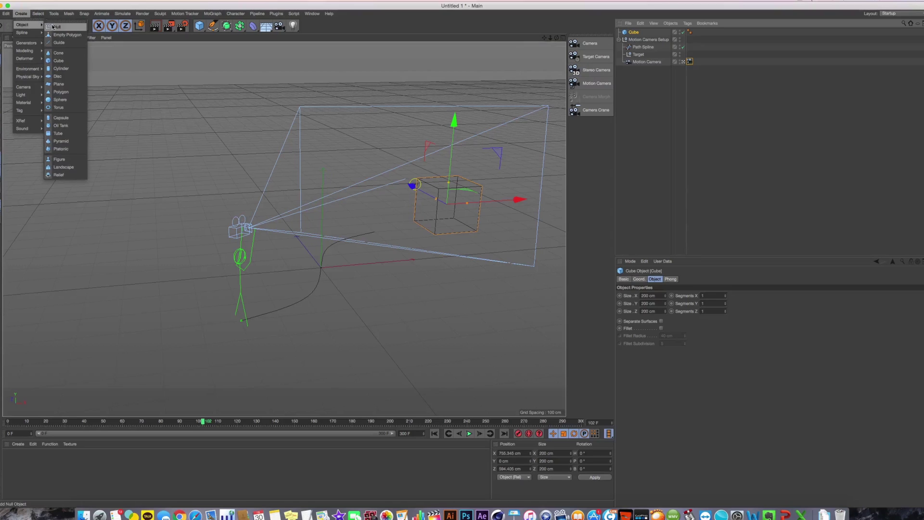
{"action": "left_click", "coordinate": [53, 27]}
{"action": "middle_click", "coordinate": [371, 247]}
{"action": "middle_click", "coordinate": [400, 202]}
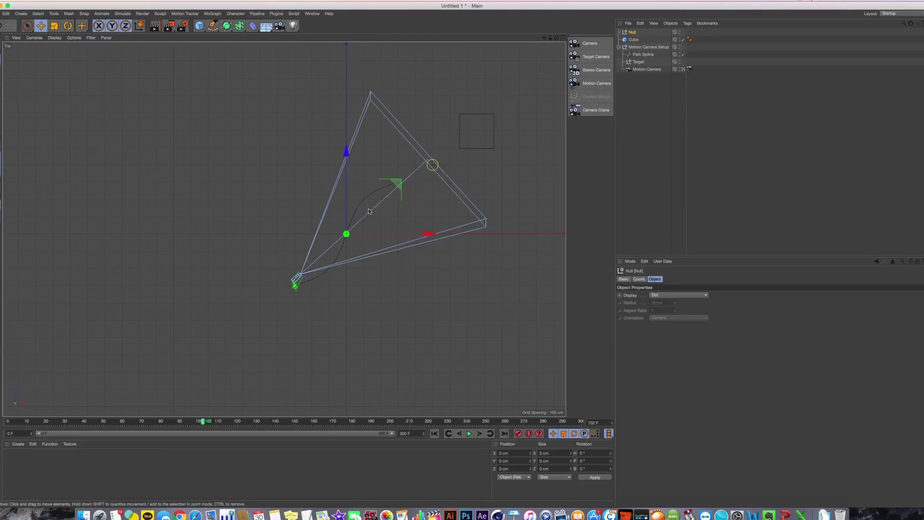
{"action": "left_click_drag", "start_coordinate": [393, 192], "coordinate": [341, 249]}
{"action": "middle_click", "coordinate": [340, 249]}
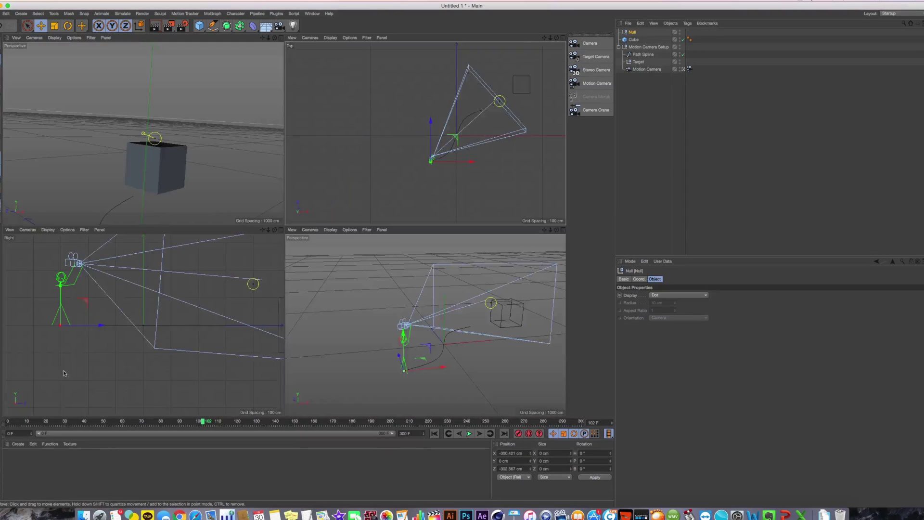
- Check the null's placement at the rig's foot in the side, camera and outside perspective views
{"action": "middle_click", "coordinate": [133, 313]}
{"action": "middle_click_drag", "start_coordinate": [133, 314], "coordinate": [177, 349], "text": "alt"}
{"action": "middle_click", "coordinate": [182, 229]}
{"action": "middle_click", "coordinate": [192, 221]}
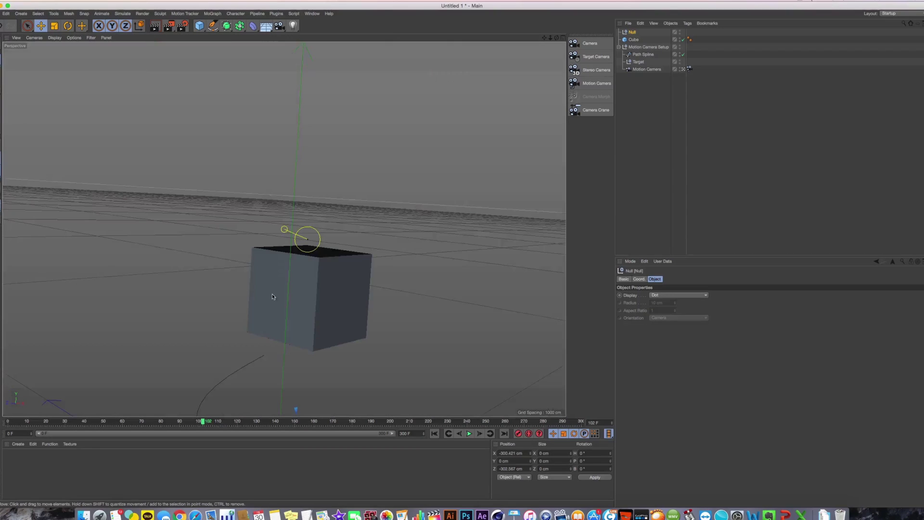
{"action": "middle_click", "coordinate": [332, 313]}
{"action": "middle_click", "coordinate": [437, 341]}
{"action": "left_click_drag", "start_coordinate": [438, 343], "coordinate": [327, 294], "text": "alt"}
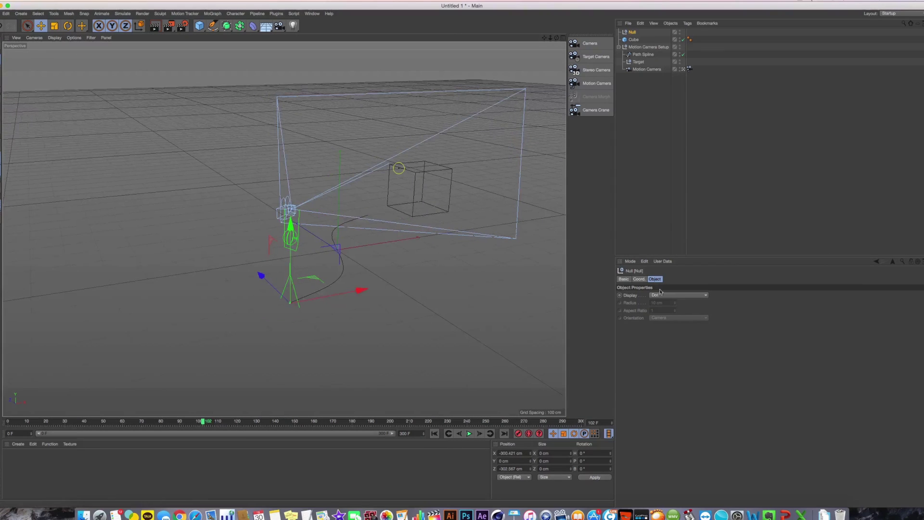
- Display the null as a Sphere with a radius of about 99 cm
{"action": "left_click", "coordinate": [679, 295]}
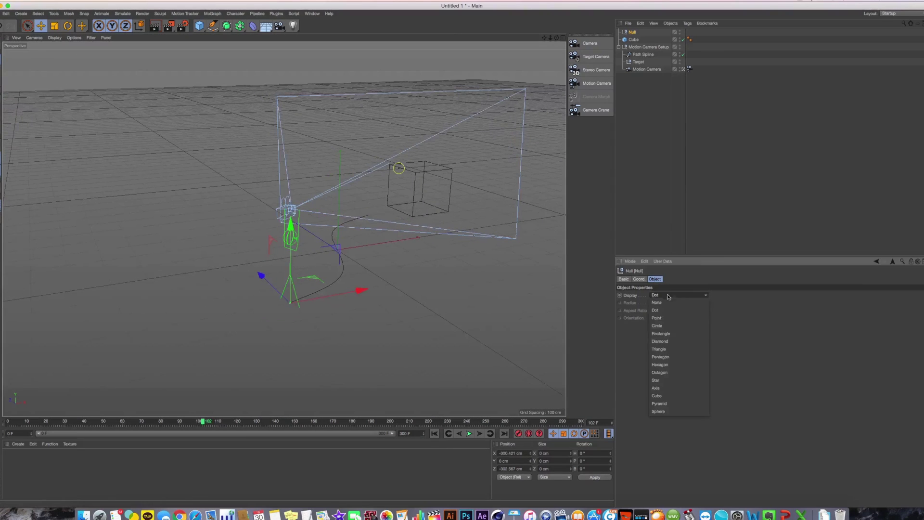
{"action": "left_click", "coordinate": [681, 411]}
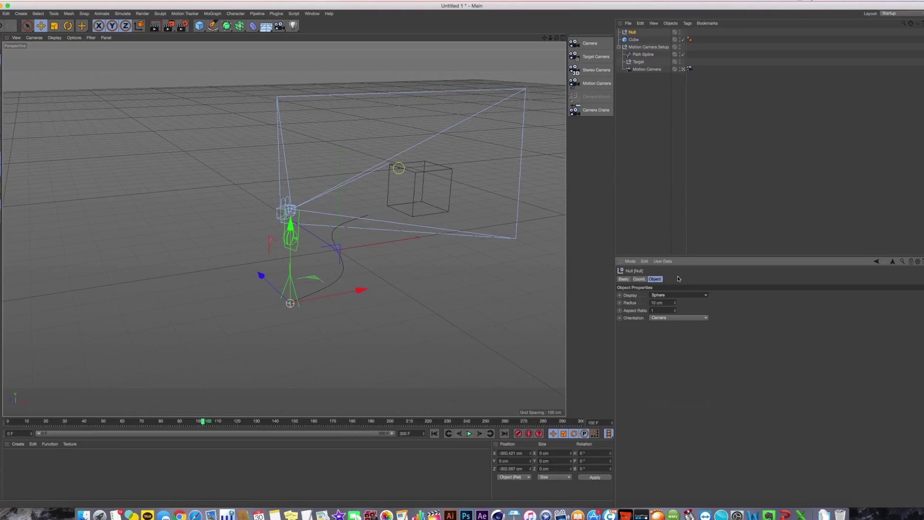
{"action": "left_click_drag", "start_coordinate": [675, 303], "coordinate": [675, 276]}
{"action": "left_click_drag", "start_coordinate": [363, 320], "coordinate": [368, 270], "text": "alt"}
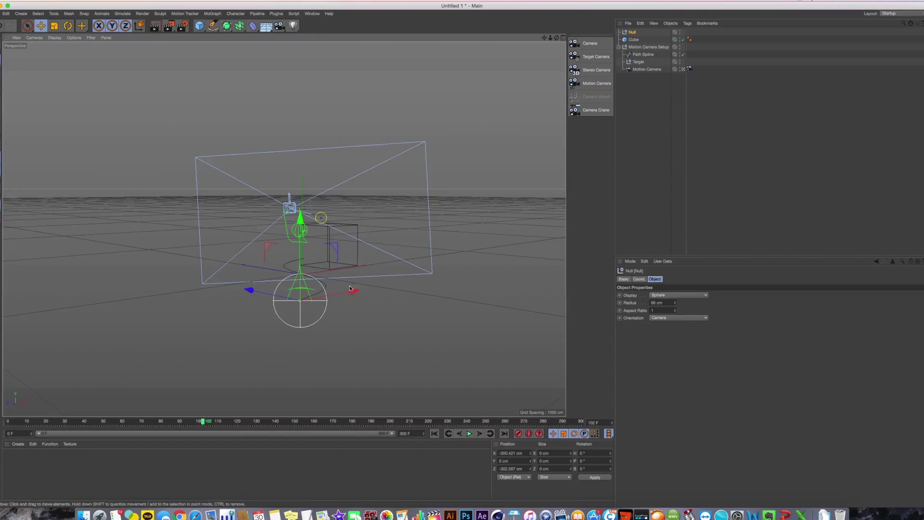
- Rename the null as Position
{"action": "double_click", "coordinate": [631, 32]}
{"action": "type", "text": "p"}
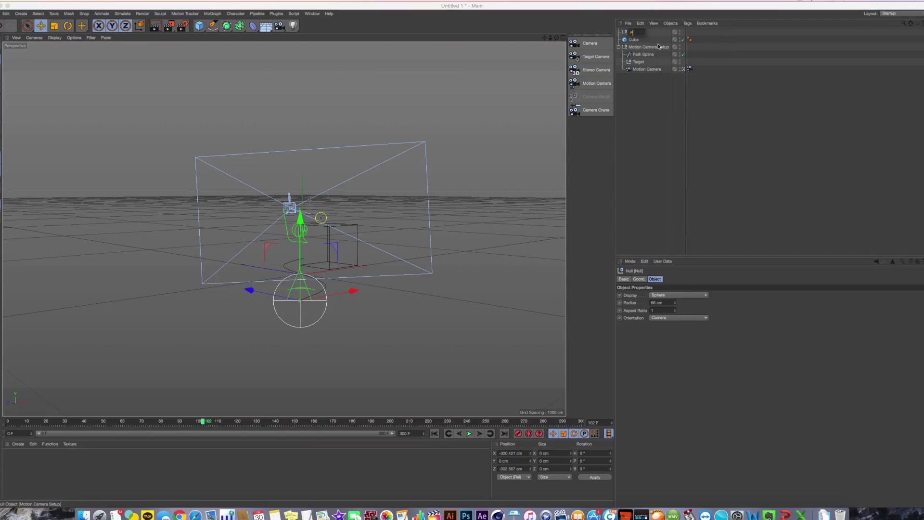
{"action": "type", "text": "o"}
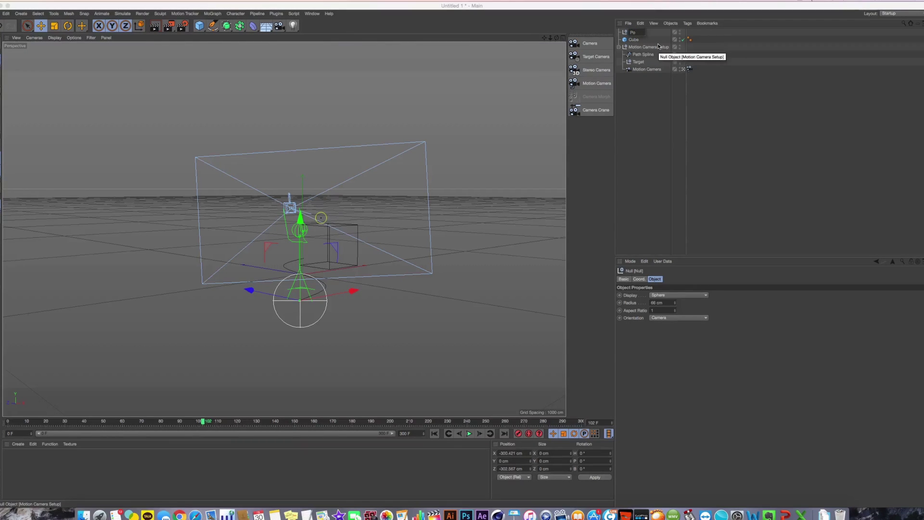
{"action": "type", "text": "sition"}
{"action": "key", "text": "Return"}
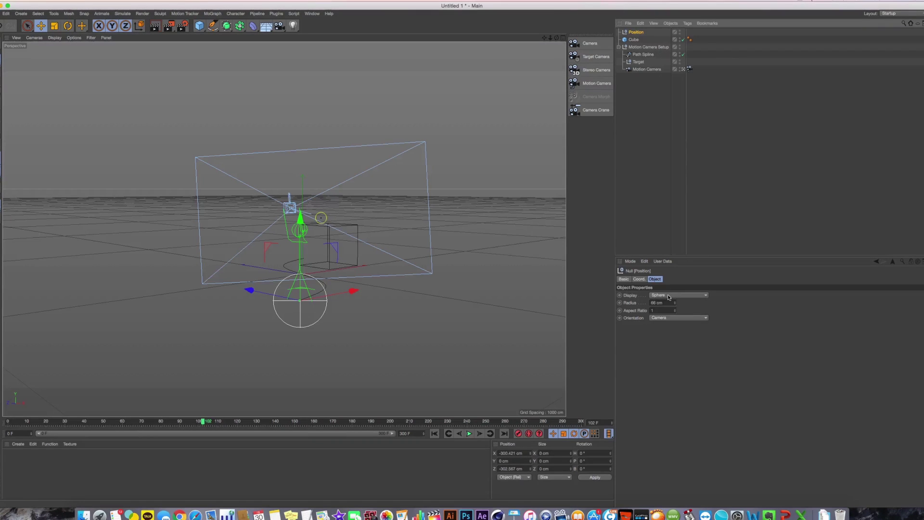
- Link the Position null as the Motion Camera rig's Base and move the null along X to about 106 cm
{"action": "left_click", "coordinate": [690, 69]}
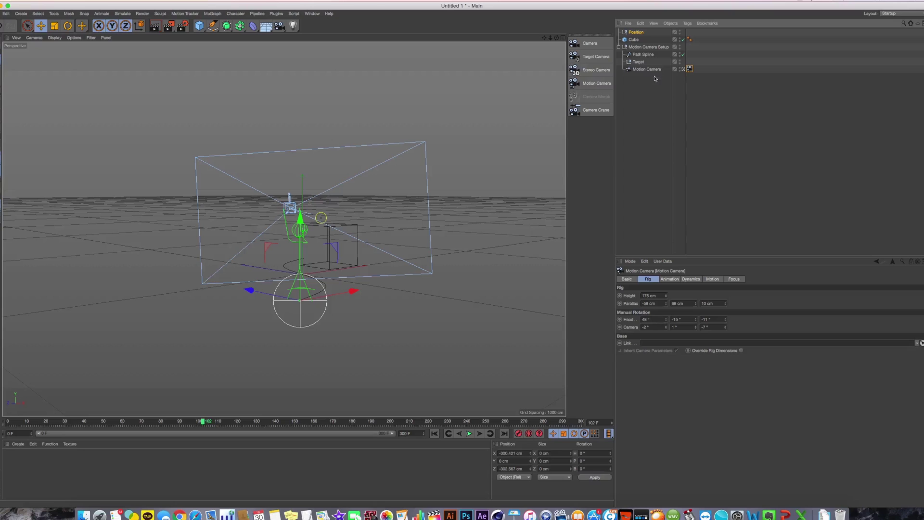
{"action": "left_click_drag", "start_coordinate": [638, 35], "coordinate": [672, 343]}
{"action": "left_click_drag", "start_coordinate": [260, 300], "coordinate": [414, 420]}
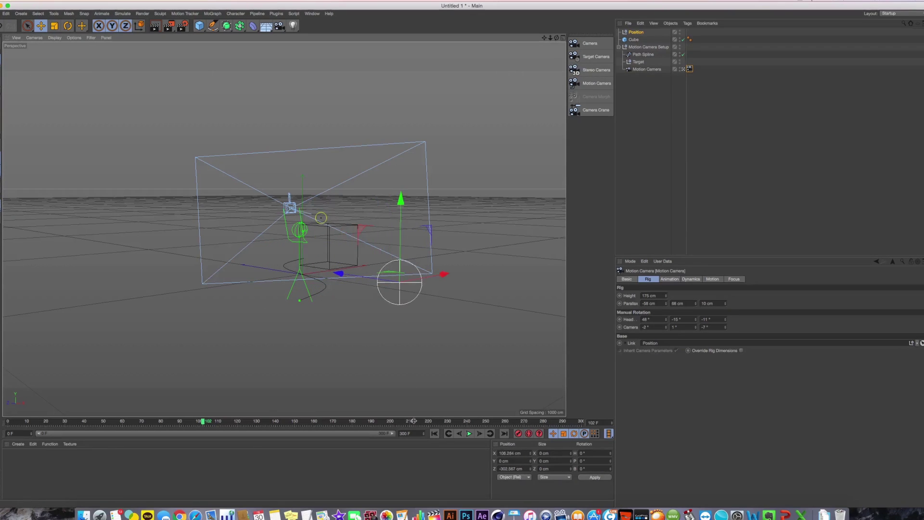
- Play the animation from the first frame to check whether the rig follows the Position null
{"action": "left_click", "coordinate": [434, 434]}
{"action": "left_click", "coordinate": [468, 434]}
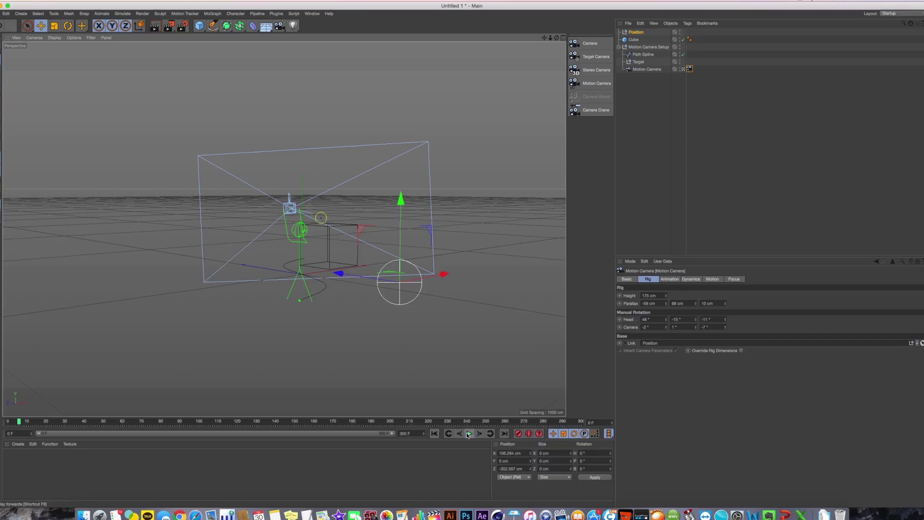
{"action": "left_click", "coordinate": [469, 435]}
{"action": "left_click_drag", "start_coordinate": [406, 326], "coordinate": [384, 309], "text": "alt"}
- Clear the Path Spline A and Target A1 links in the Motion Camera's animation settings
{"action": "left_click", "coordinate": [669, 279]}
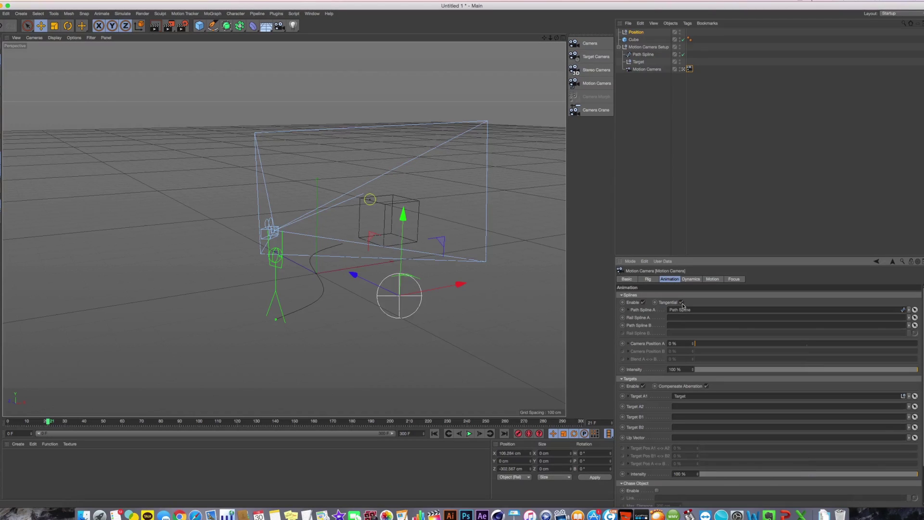
{"action": "left_click", "coordinate": [909, 310]}
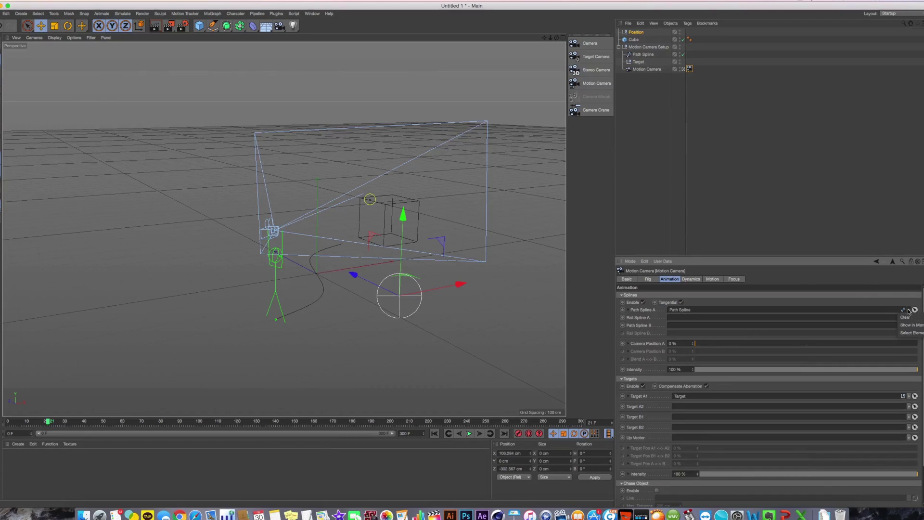
{"action": "left_click", "coordinate": [906, 317]}
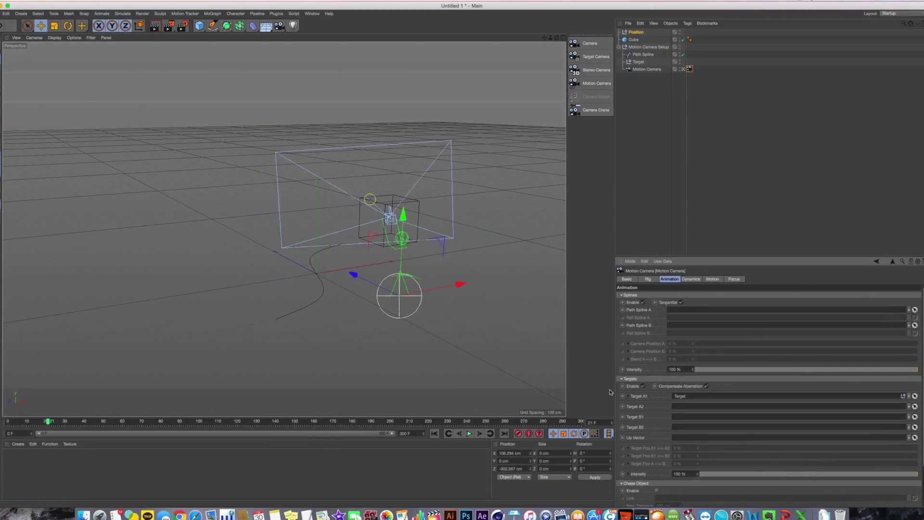
{"action": "left_click", "coordinate": [908, 396]}
{"action": "left_click", "coordinate": [907, 403]}
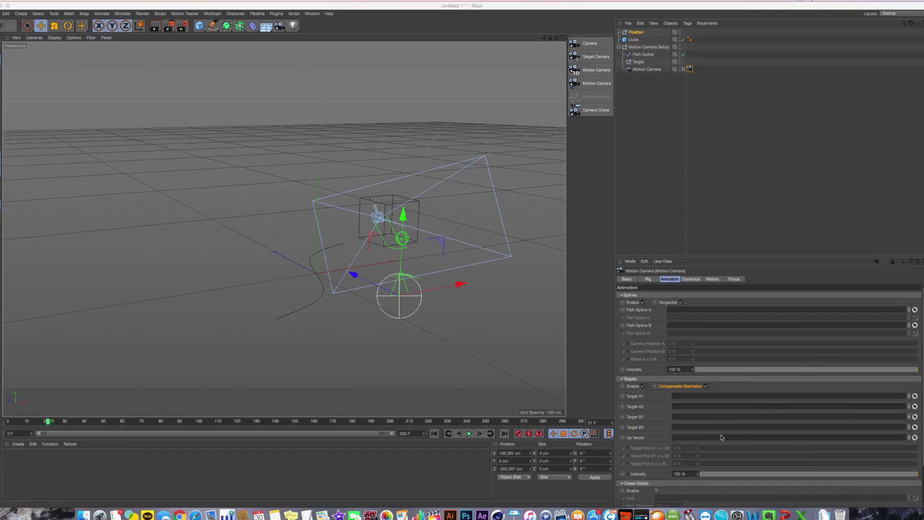
- Review the Motion Camera tag's Dynamics, Motion, Focus and Animation settings and return to its Rig settings
{"action": "mouse_move", "coordinate": [922, 378]}
{"action": "left_mouse_down"}
{"action": "mouse_move", "coordinate": [922, 402]}
{"action": "mouse_move", "coordinate": [923, 376]}
{"action": "left_mouse_up"}
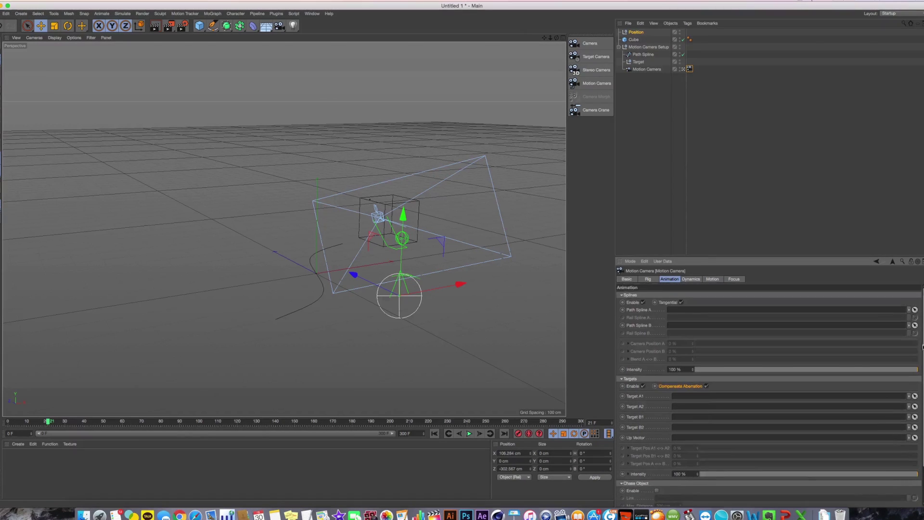
{"action": "left_click", "coordinate": [690, 279]}
{"action": "left_click", "coordinate": [712, 279]}
{"action": "left_click", "coordinate": [733, 279]}
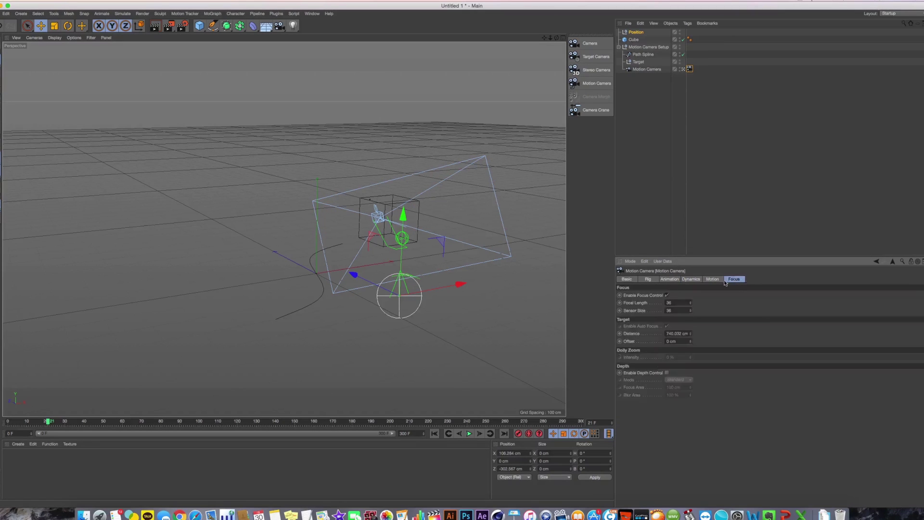
{"action": "left_click", "coordinate": [669, 280]}
{"action": "left_click", "coordinate": [648, 279]}
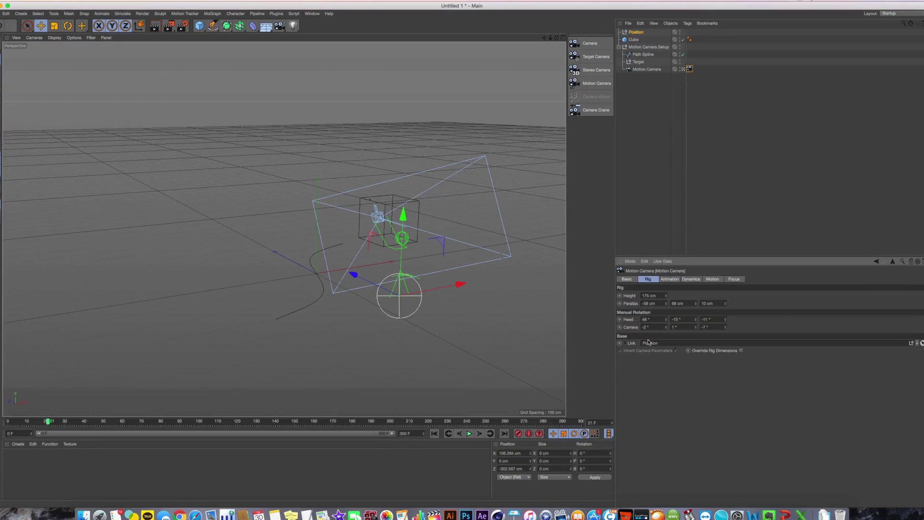
- Nest the Position null under Motion Camera Setup and test moving it during playback, undoing the test move
{"action": "left_click_drag", "start_coordinate": [635, 33], "coordinate": [638, 46]}
{"action": "left_click", "coordinate": [469, 434]}
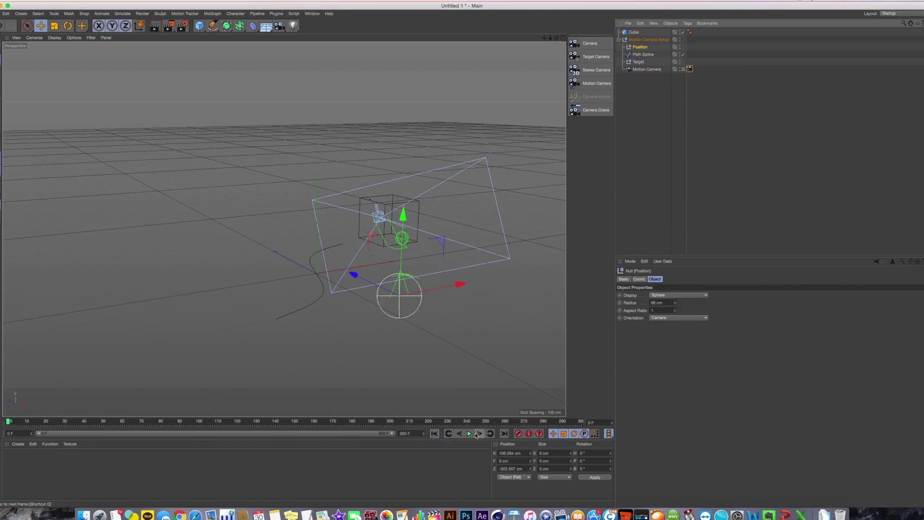
{"action": "left_click_drag", "start_coordinate": [396, 308], "coordinate": [346, 270]}
{"action": "key", "text": "super+z"}
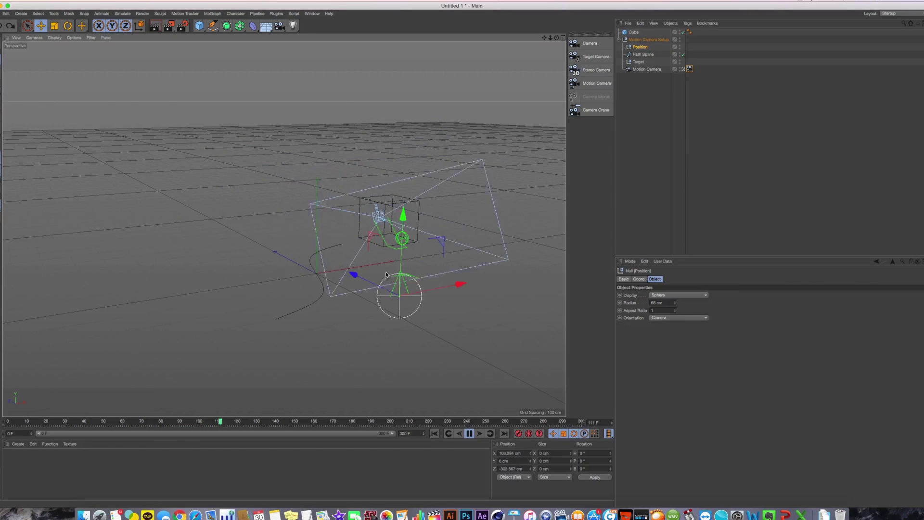
{"action": "left_click", "coordinate": [469, 434]}
- Try moving the Position null and clearing the rig's Base link, undoing both changes
{"action": "left_click", "coordinate": [689, 69]}
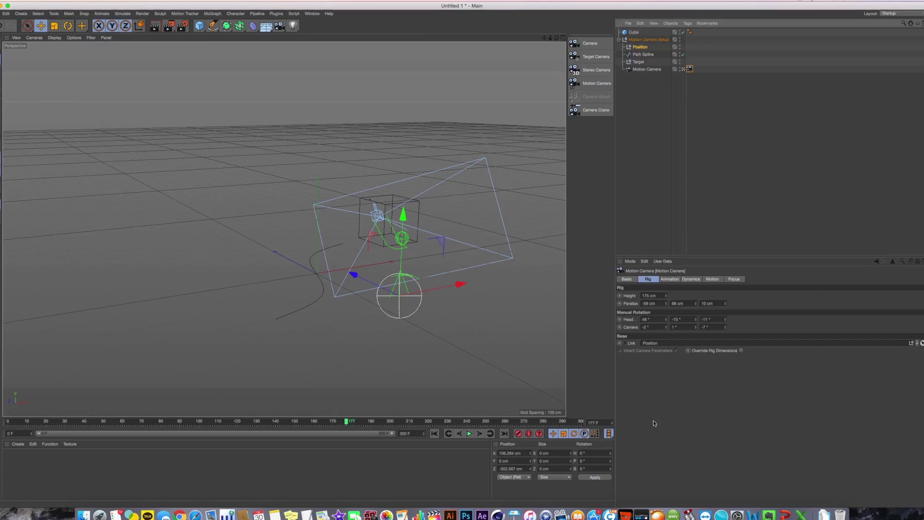
{"action": "left_click_drag", "start_coordinate": [393, 389], "coordinate": [307, 408]}
{"action": "key", "text": "super+z"}
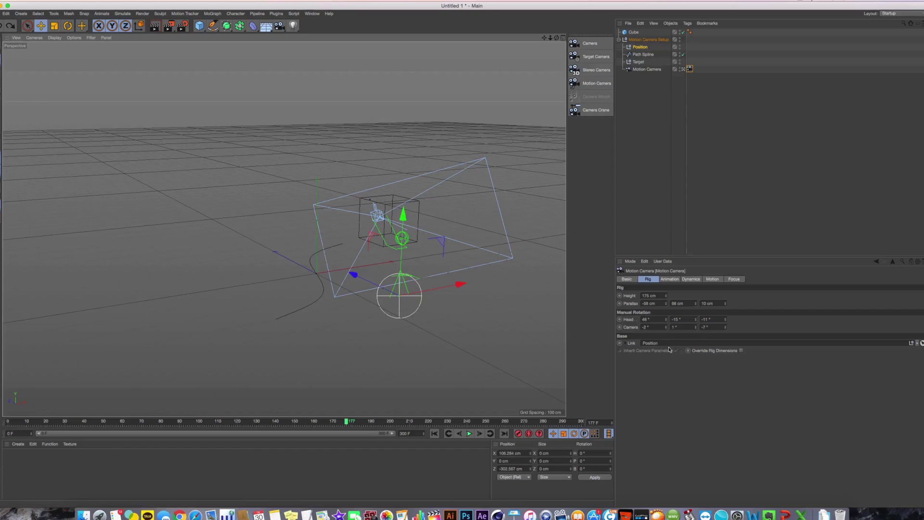
{"action": "left_click", "coordinate": [914, 343]}
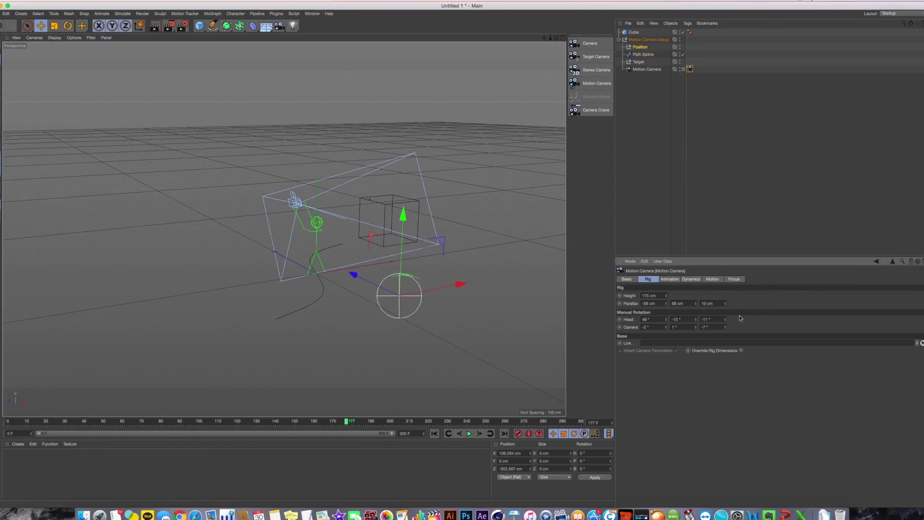
{"action": "key", "text": "super+z"}
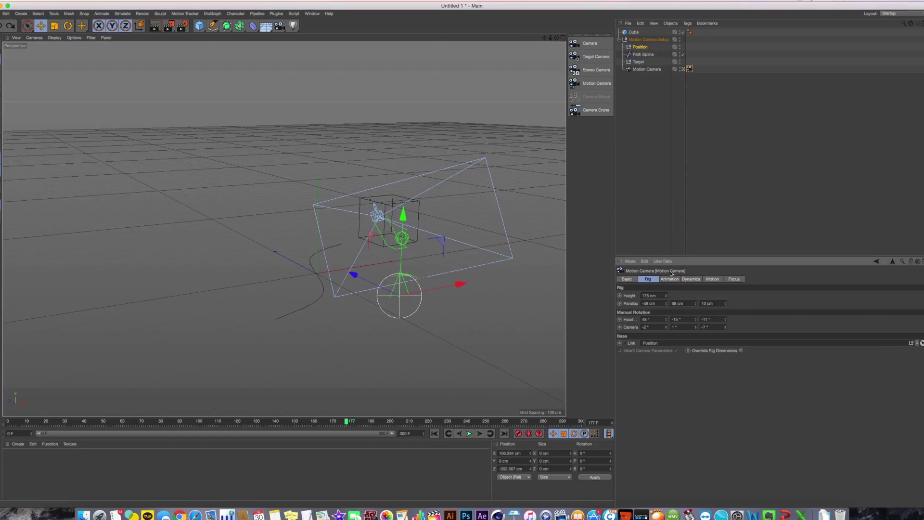
- Check the Motion Camera's Animation settings and delete the Path Spline object from Motion Camera Setup
{"action": "left_click", "coordinate": [670, 279]}
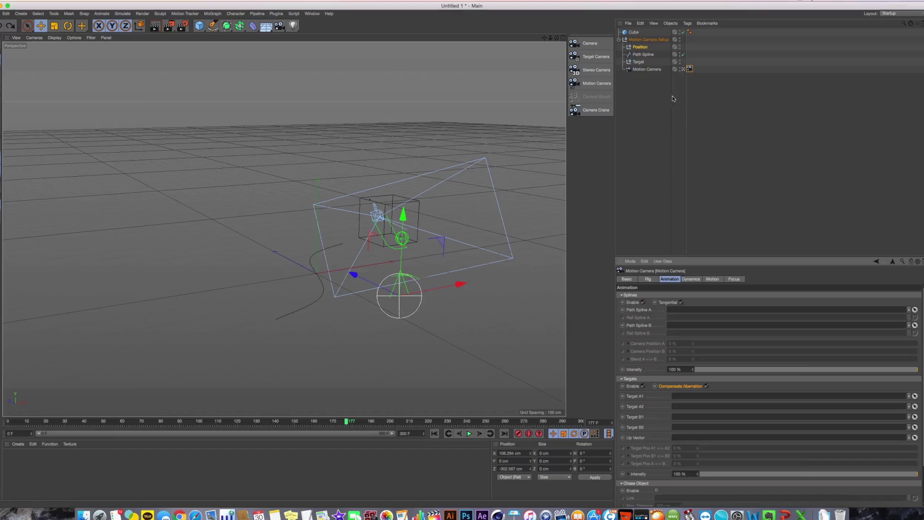
{"action": "left_click", "coordinate": [647, 55]}
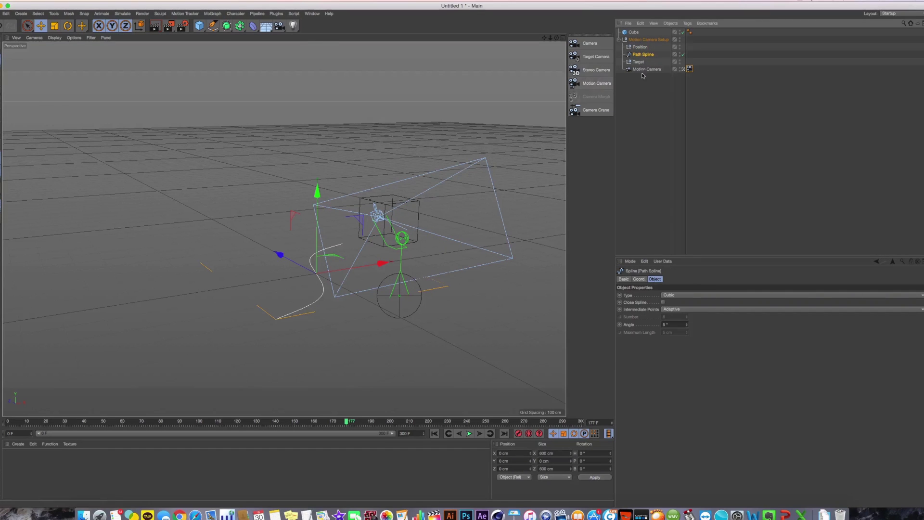
{"action": "key", "text": "Delete"}
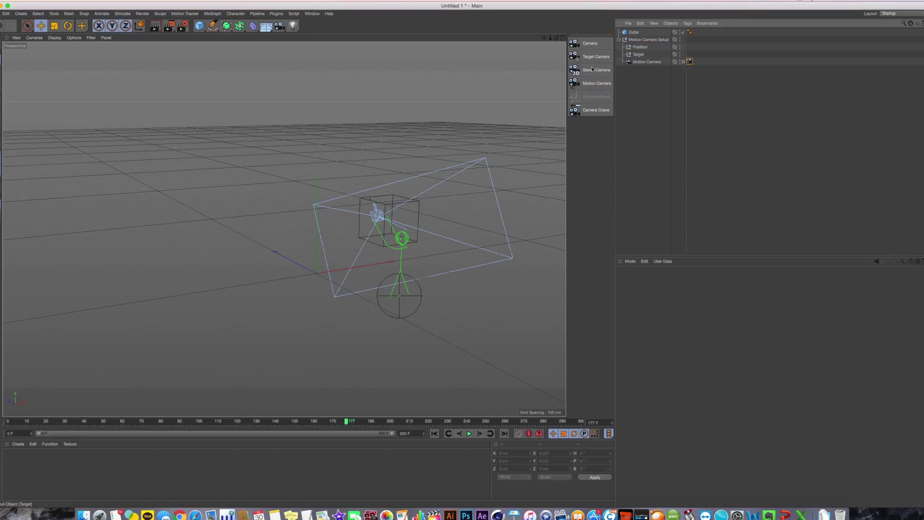
- Add a Circle spline on the XZ plane and enlarge its radius to about 595 cm
{"action": "left_click", "coordinate": [213, 25]}
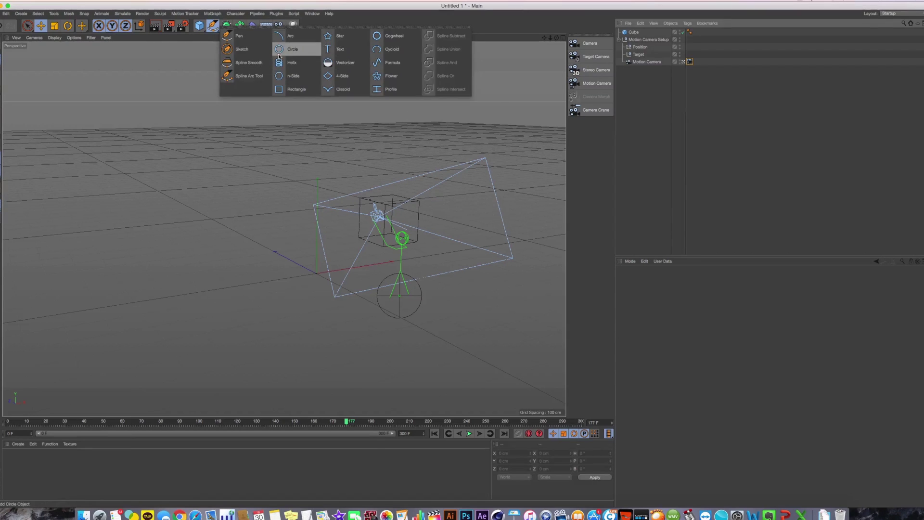
{"action": "left_click", "coordinate": [293, 49]}
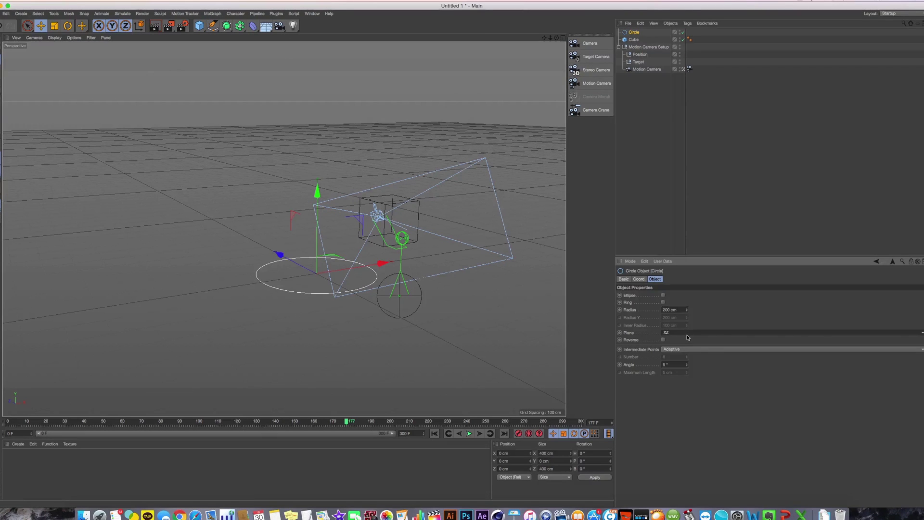
{"action": "left_click_drag", "start_coordinate": [686, 311], "coordinate": [687, 269]}
{"action": "left_click_drag", "start_coordinate": [283, 229], "coordinate": [359, 299], "text": "alt"}
{"action": "middle_click_drag", "start_coordinate": [359, 299], "coordinate": [386, 247], "text": "alt"}
- Move the cube to the middle of the circle, at about X 8 cm and Z 2 cm
{"action": "left_click", "coordinate": [433, 194]}
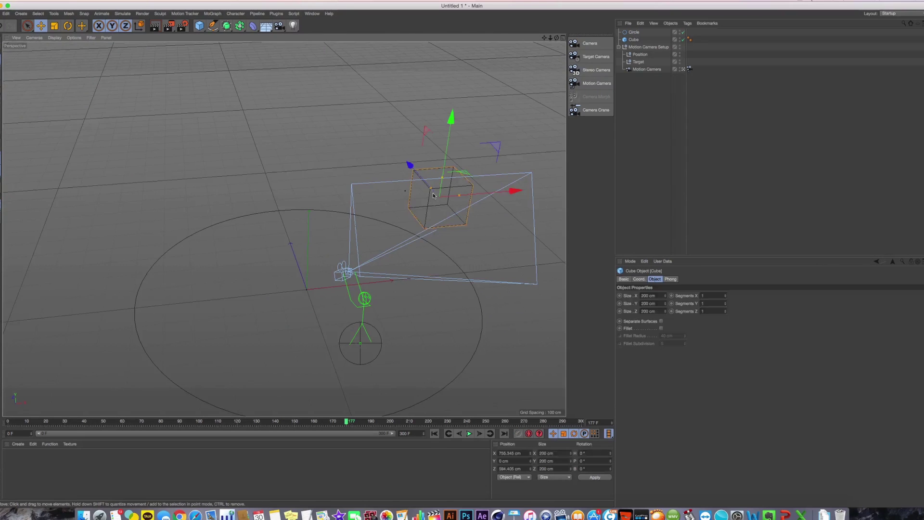
{"action": "middle_click", "coordinate": [433, 193]}
{"action": "middle_click", "coordinate": [445, 149]}
{"action": "left_click_drag", "start_coordinate": [490, 114], "coordinate": [360, 218]}
{"action": "middle_click", "coordinate": [360, 218]}
{"action": "middle_click", "coordinate": [202, 186]}
{"action": "middle_click", "coordinate": [297, 239]}
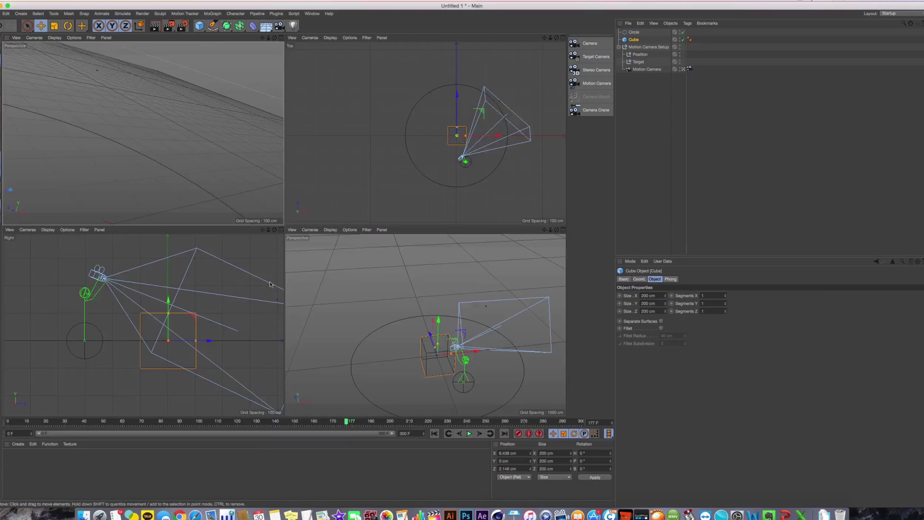
{"action": "middle_click", "coordinate": [328, 283]}
{"action": "left_click_drag", "start_coordinate": [380, 289], "coordinate": [368, 266], "text": "alt"}
{"action": "middle_click_drag", "start_coordinate": [368, 266], "coordinate": [354, 225], "text": "alt"}
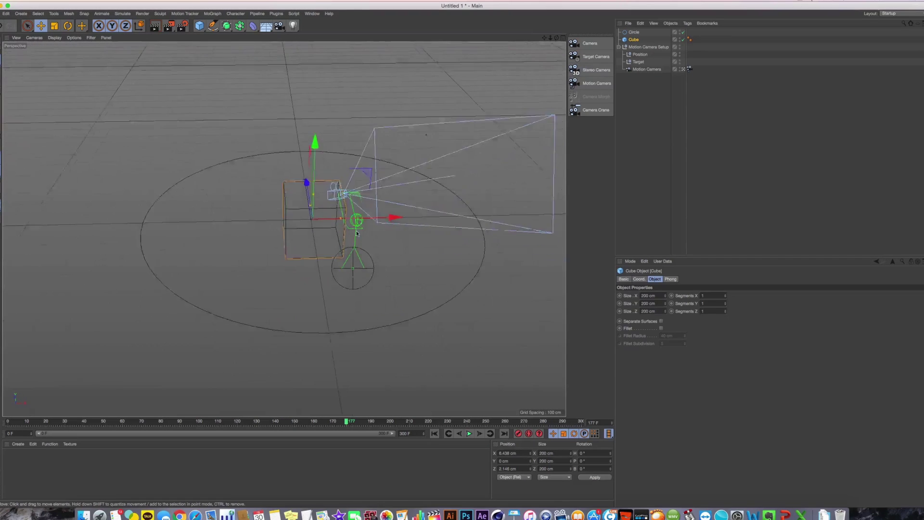
{"action": "left_click_drag", "start_coordinate": [354, 225], "coordinate": [332, 215], "text": "alt"}
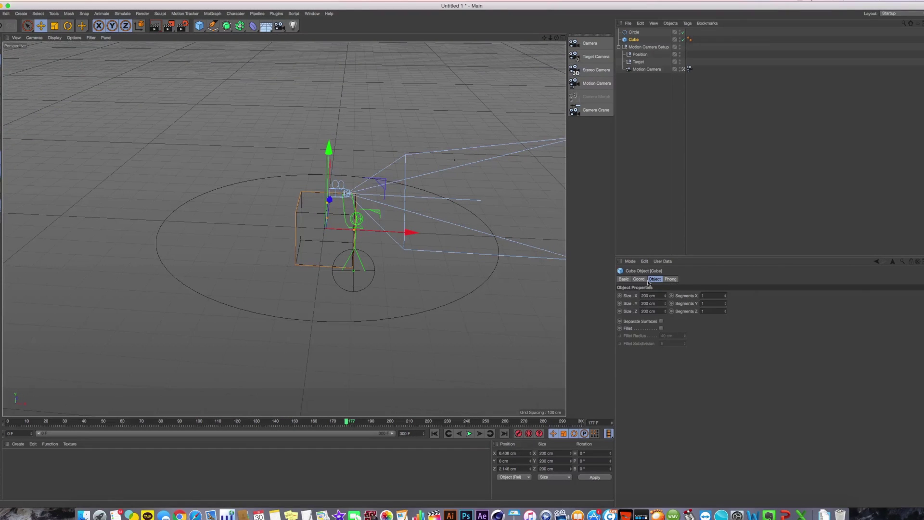
- Set all three Parallax values in the Motion Camera's rig to 0 cm
{"action": "left_click", "coordinate": [689, 69]}
{"action": "left_click", "coordinate": [648, 279]}
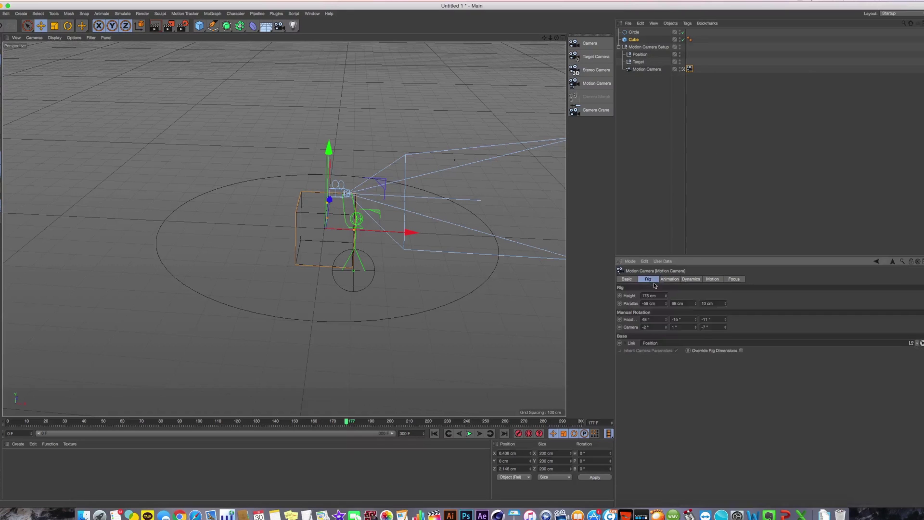
{"action": "key", "text": "Tab"}
{"action": "type", "text": "0"}
{"action": "key", "text": "Tab"}
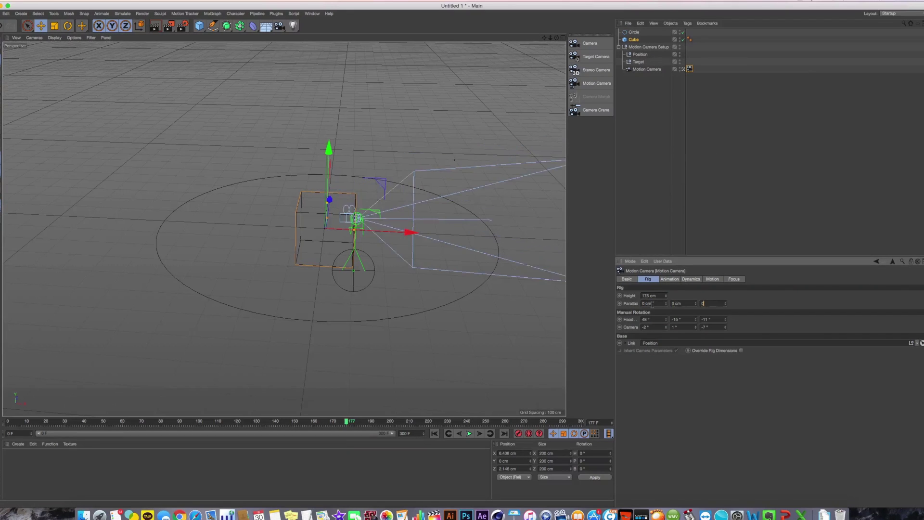
{"action": "type", "text": "0"}
{"action": "key", "text": "Tab"}
{"action": "type", "text": "0"}
- Set all the rig's manual Head and Camera rotation values to 0°
{"action": "key", "text": "Tab"}
{"action": "key", "text": "0"}
{"action": "key", "text": "Tab"}
{"action": "key", "text": "0"}
{"action": "key", "text": "Tab"}
{"action": "key", "text": "0"}
{"action": "key", "text": "Tab"}
{"action": "key", "text": "0"}
{"action": "key", "text": "Tab"}
{"action": "key", "text": "0"}
{"action": "key", "text": "Return"}
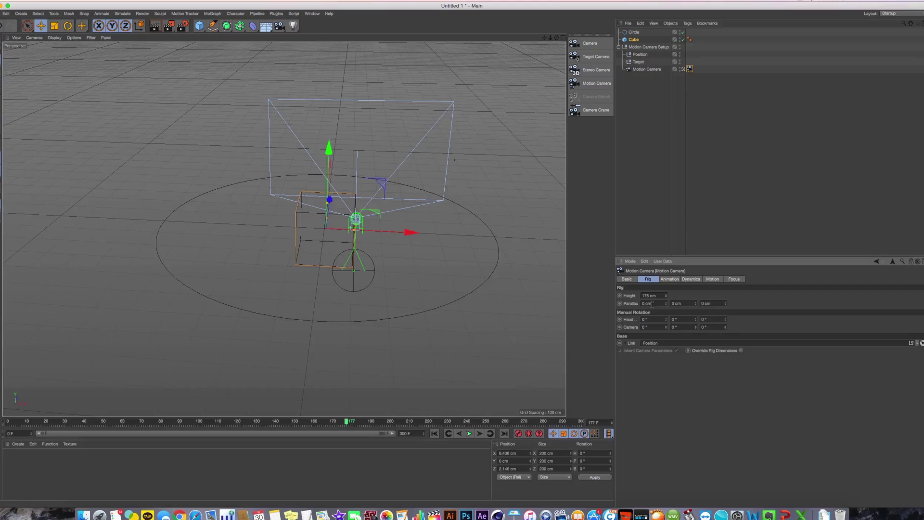
- Move the Position null onto the circle in front of the cube, at about X -16 cm and Z -586 cm
{"action": "middle_click", "coordinate": [438, 258]}
{"action": "middle_click", "coordinate": [467, 167]}
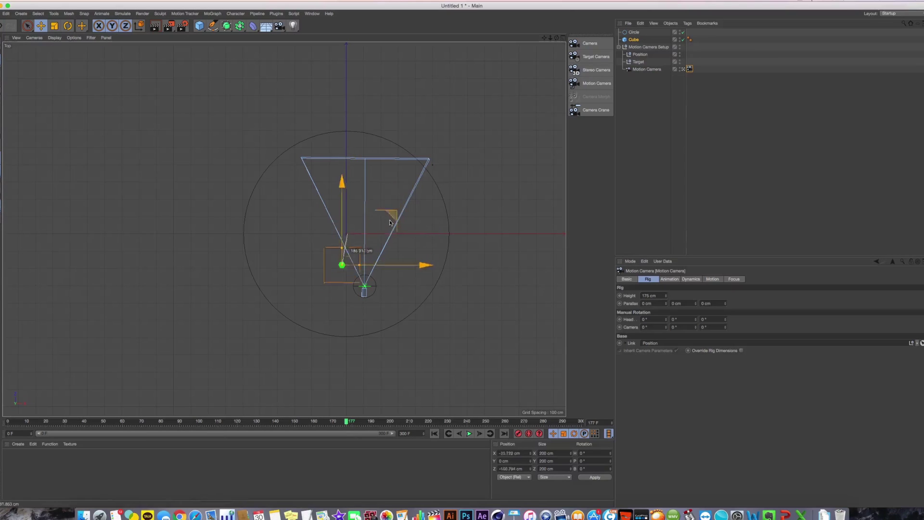
{"action": "left_click", "coordinate": [647, 47]}
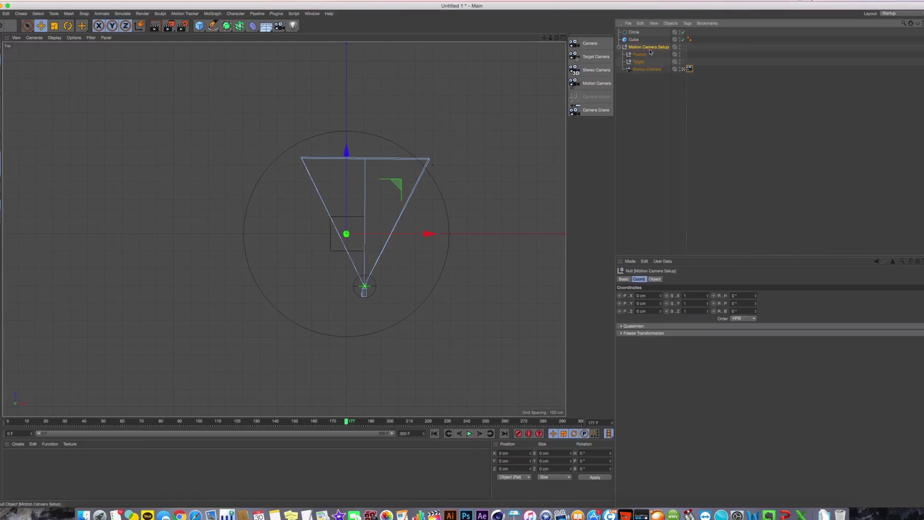
{"action": "left_click", "coordinate": [640, 55]}
{"action": "left_click_drag", "start_coordinate": [407, 251], "coordinate": [389, 295]}
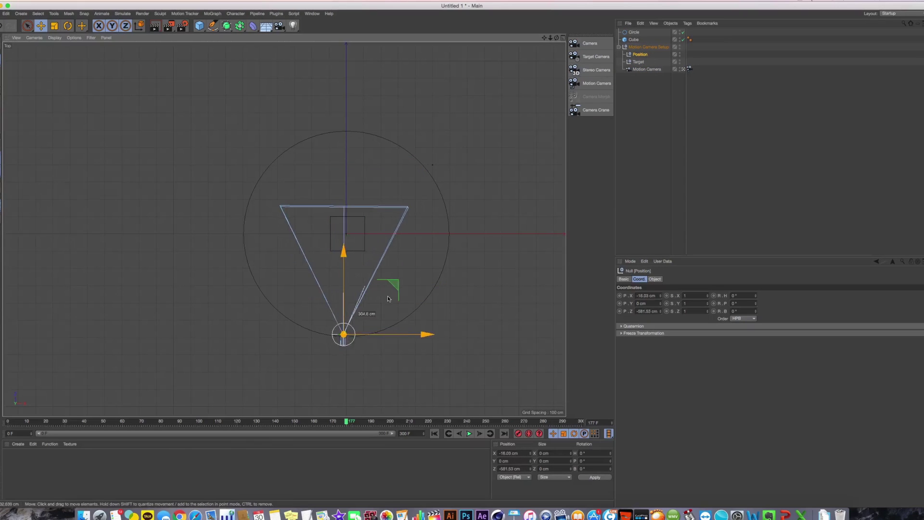
{"action": "middle_click", "coordinate": [511, 170]}
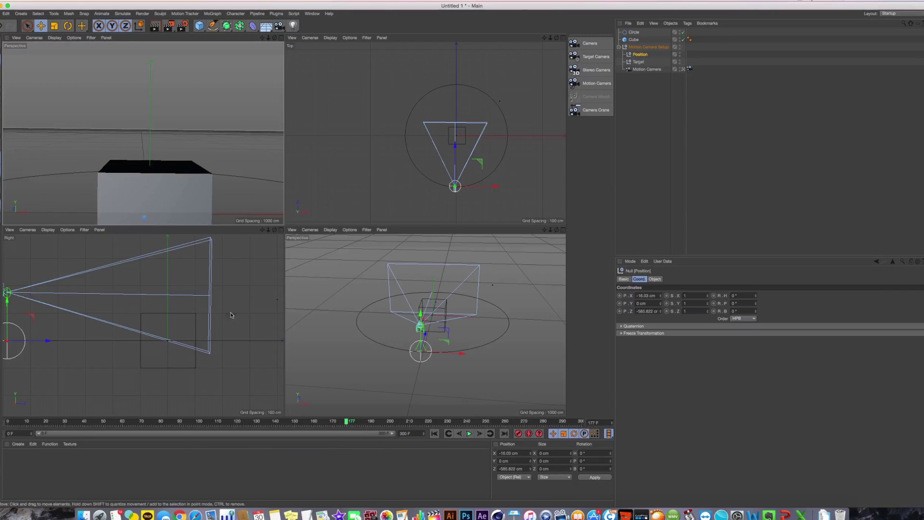
- Lower the Position null to about Y -159 cm and pull it back to about Z -774 cm to frame the cube
{"action": "middle_click_drag", "start_coordinate": [22, 300], "coordinate": [141, 302], "text": "alt"}
{"action": "left_click_drag", "start_coordinate": [127, 304], "coordinate": [126, 345]}
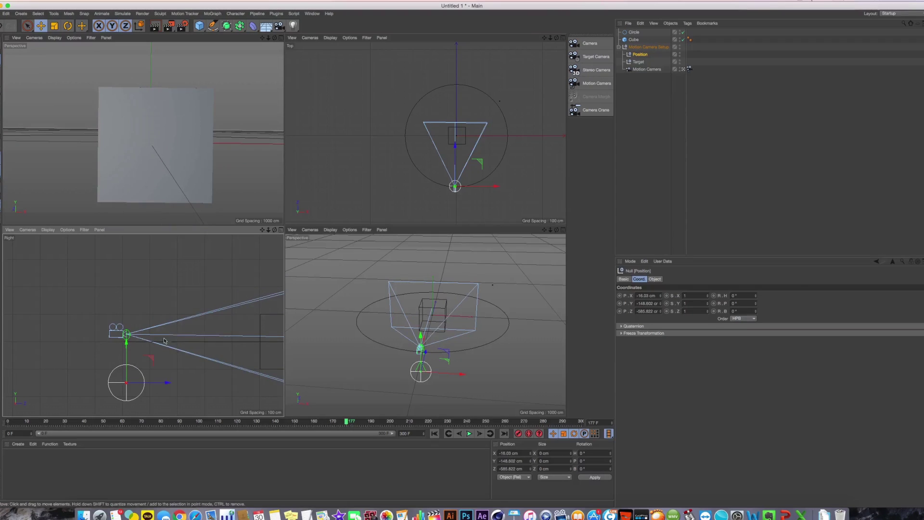
{"action": "left_click_drag", "start_coordinate": [178, 381], "coordinate": [126, 384]}
{"action": "middle_click", "coordinate": [188, 189]}
{"action": "middle_click", "coordinate": [176, 175]}
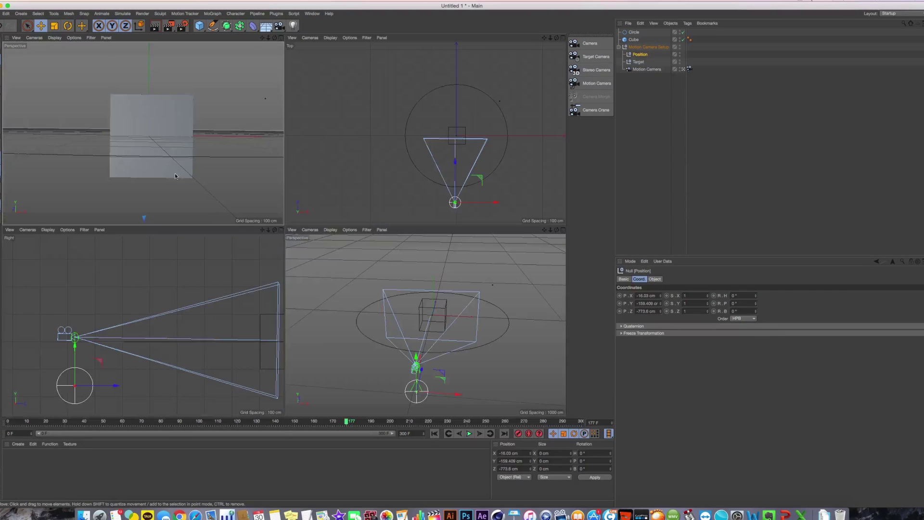
- Nest the Circle under Motion Camera Setup and assign it as the Motion Camera's Path Spline A
{"action": "left_click", "coordinate": [689, 69]}
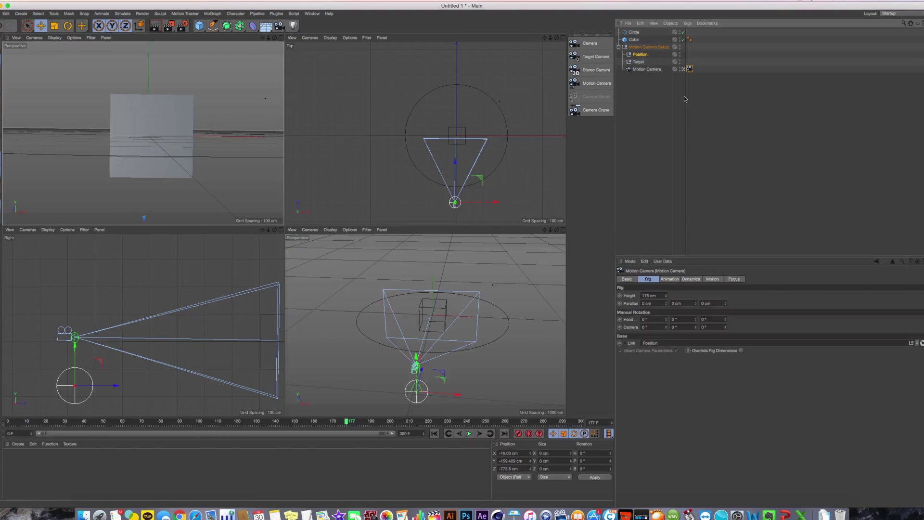
{"action": "left_click", "coordinate": [638, 31]}
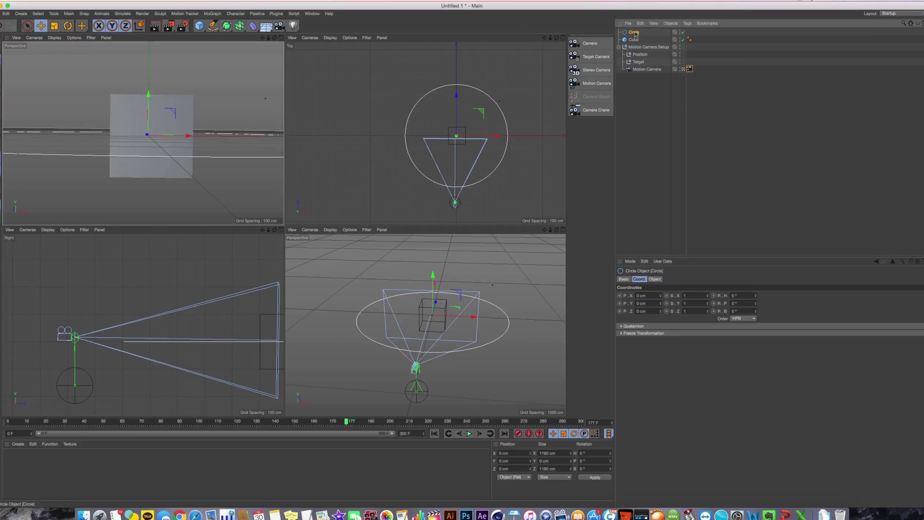
{"action": "left_click_drag", "start_coordinate": [634, 32], "coordinate": [640, 58]}
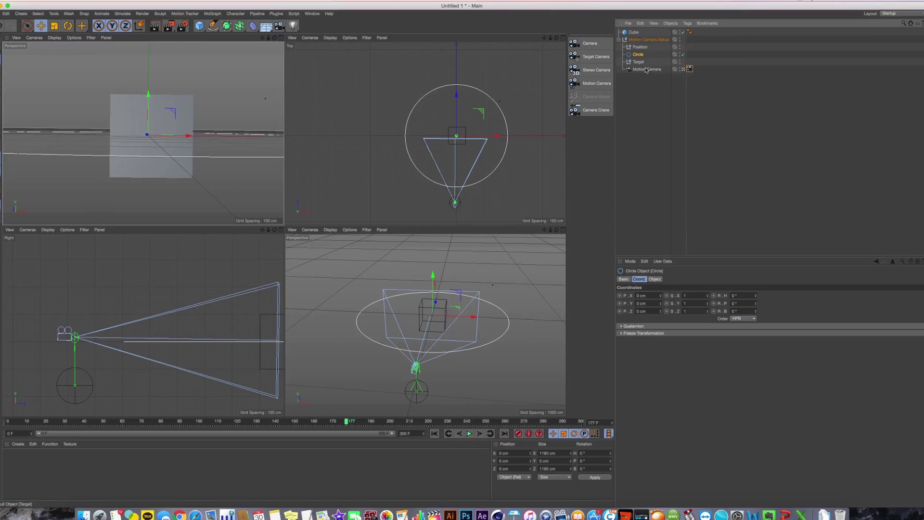
{"action": "left_click", "coordinate": [689, 69]}
{"action": "left_click", "coordinate": [668, 279]}
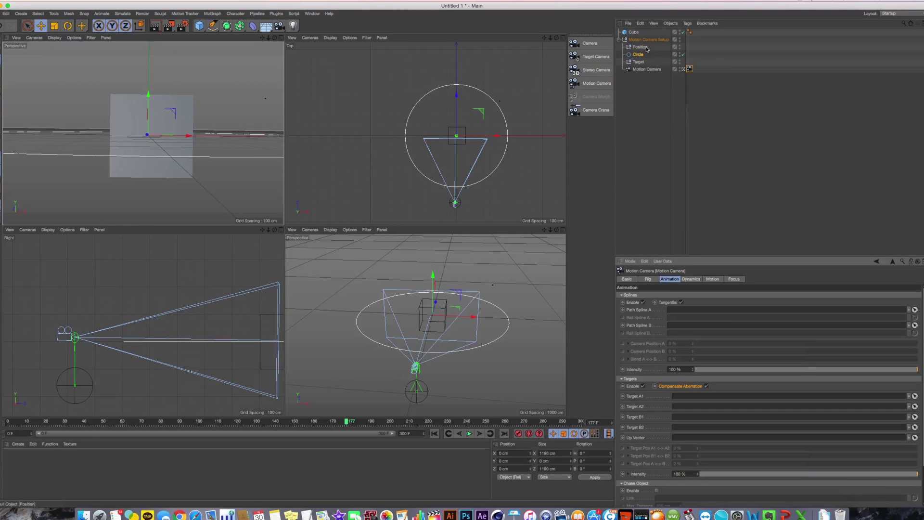
{"action": "left_click_drag", "start_coordinate": [640, 56], "coordinate": [694, 314]}
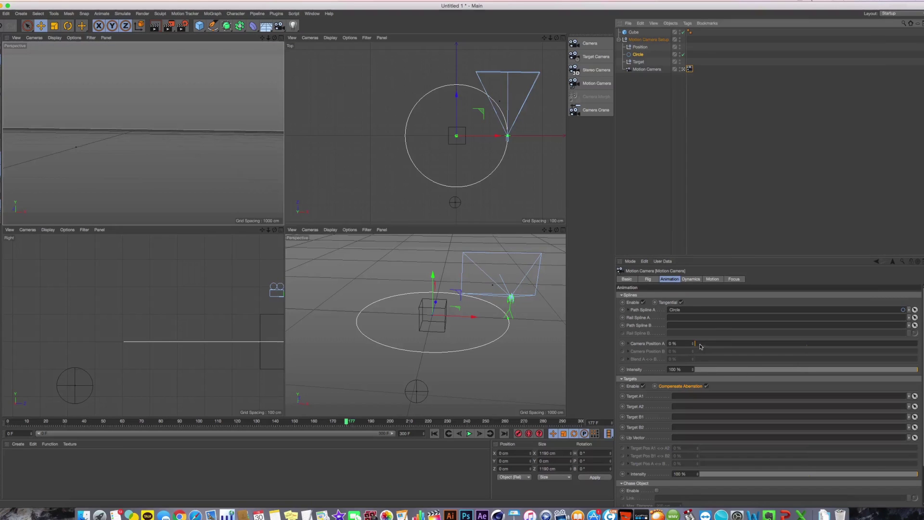
- Test the camera's travel along the circle with Tangential off and on, leaving Tangential enabled and Camera Position A at 27%
{"action": "left_click_drag", "start_coordinate": [701, 346], "coordinate": [795, 353]}
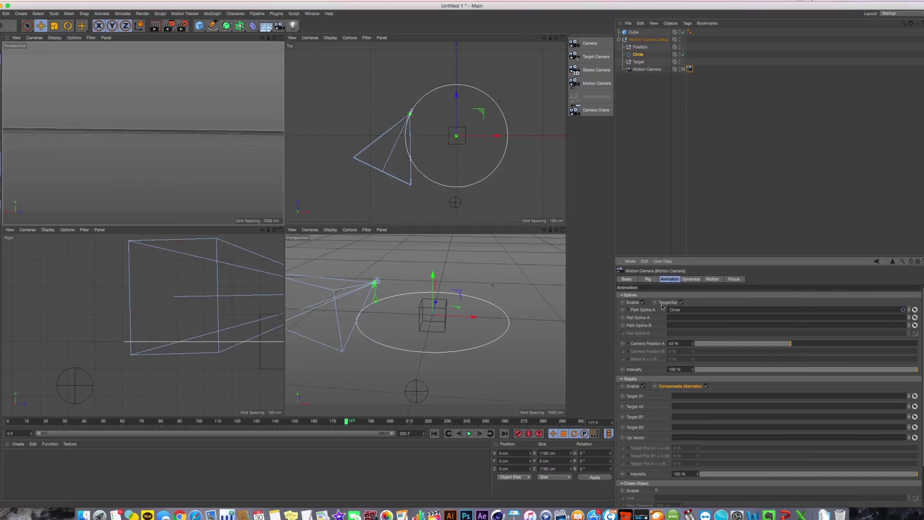
{"action": "left_click", "coordinate": [682, 303]}
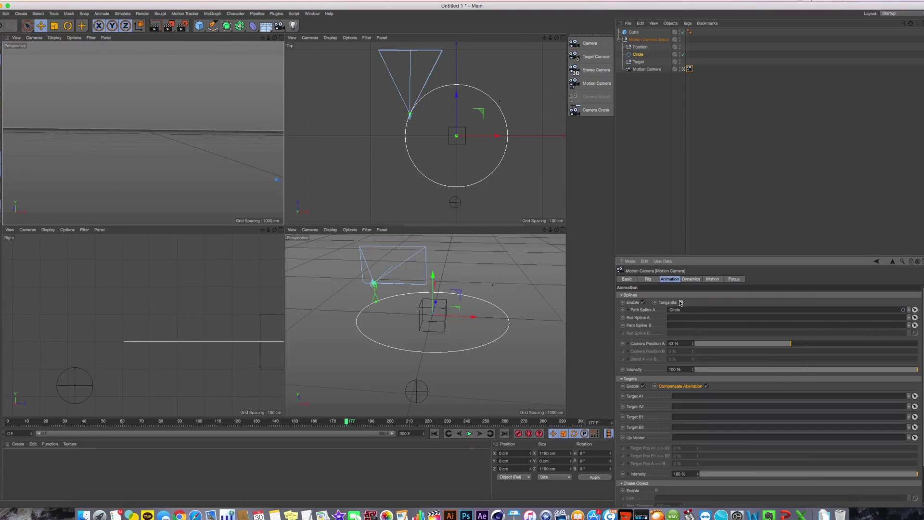
{"action": "left_click", "coordinate": [681, 303]}
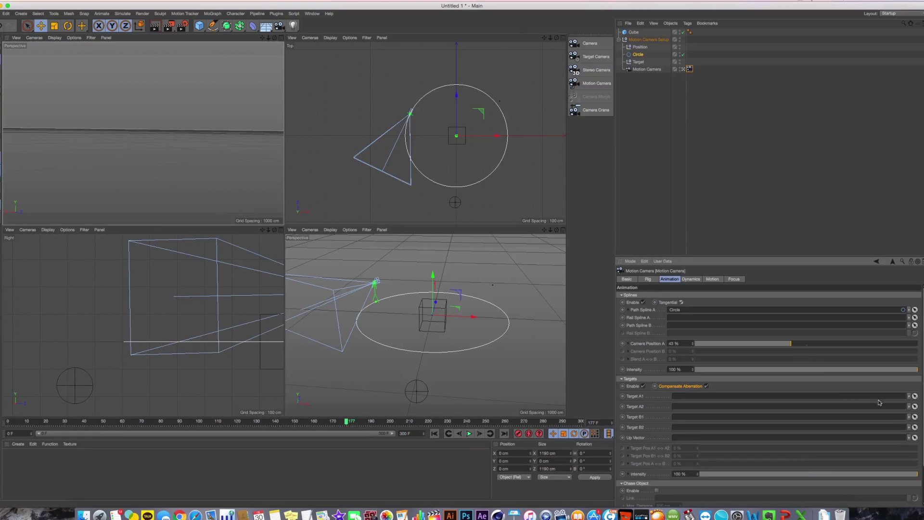
{"action": "mouse_move", "coordinate": [786, 344]}
{"action": "left_mouse_down"}
{"action": "mouse_move", "coordinate": [732, 345]}
{"action": "mouse_move", "coordinate": [798, 346]}
{"action": "left_mouse_up"}
{"action": "left_click", "coordinate": [681, 303]}
{"action": "left_click_drag", "start_coordinate": [703, 343], "coordinate": [905, 351]}
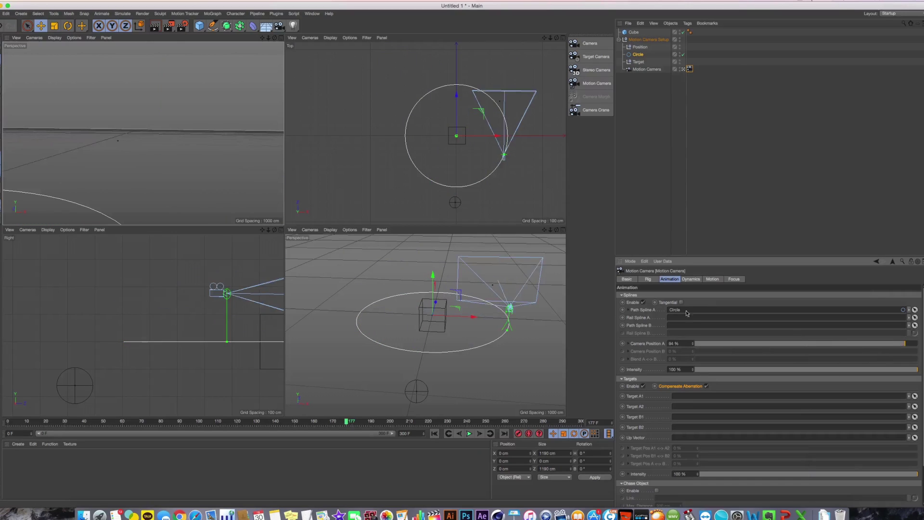
{"action": "left_click", "coordinate": [680, 302]}
{"action": "left_click_drag", "start_coordinate": [720, 343], "coordinate": [717, 318]}
- Aim the rig at the cube with Parallax 91, -17, -80 cm, Head 2°, 0°, -2° and Camera rotation -87°, -14°, -6°
{"action": "left_click", "coordinate": [643, 279]}
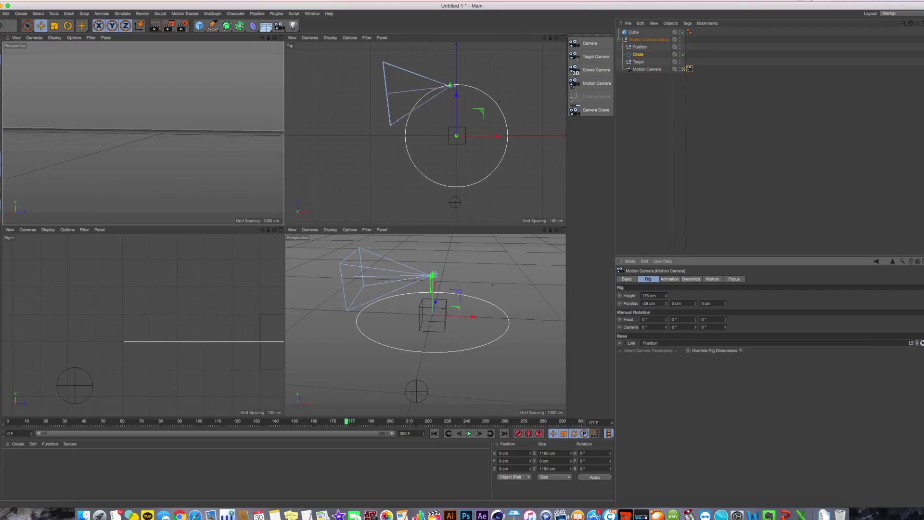
{"action": "left_click_drag", "start_coordinate": [667, 321], "coordinate": [667, 349]}
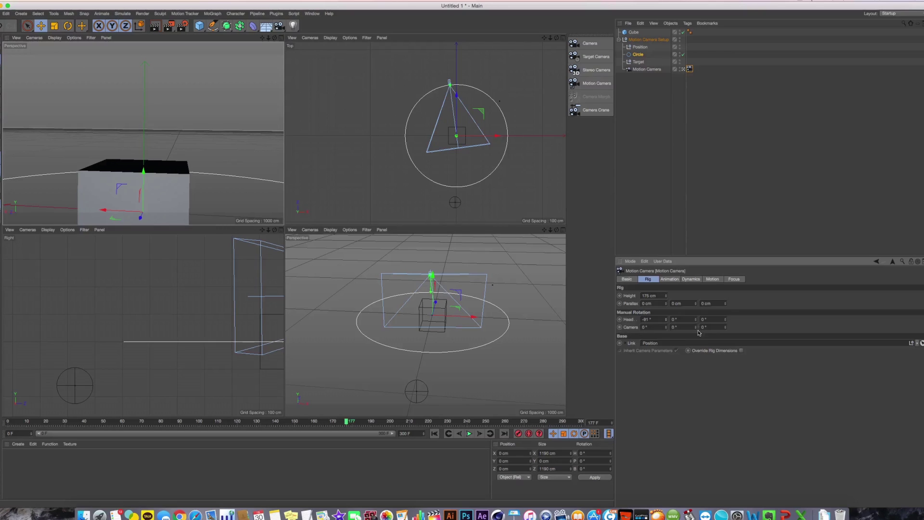
{"action": "key", "text": "super+z"}
{"action": "left_click_drag", "start_coordinate": [666, 328], "coordinate": [665, 302]}
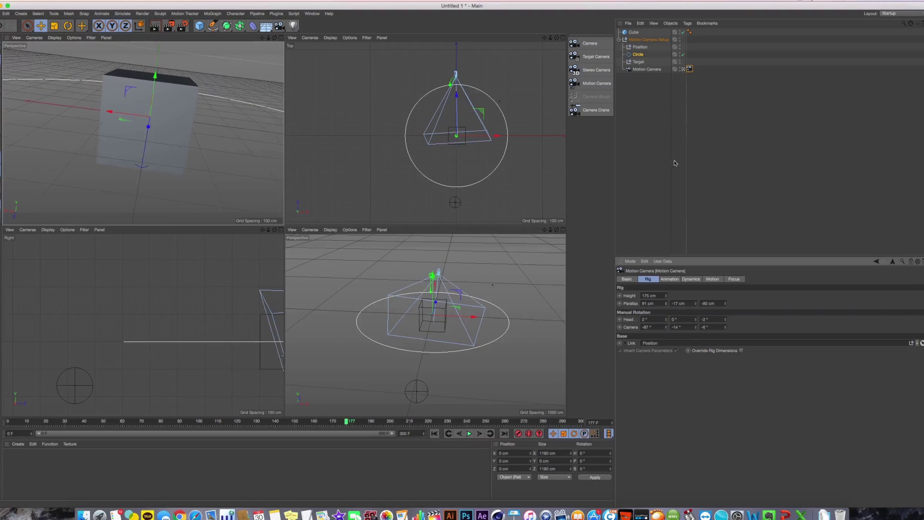
- Enlarge the Circle's radius to about 1327 cm
{"action": "left_click", "coordinate": [630, 56]}
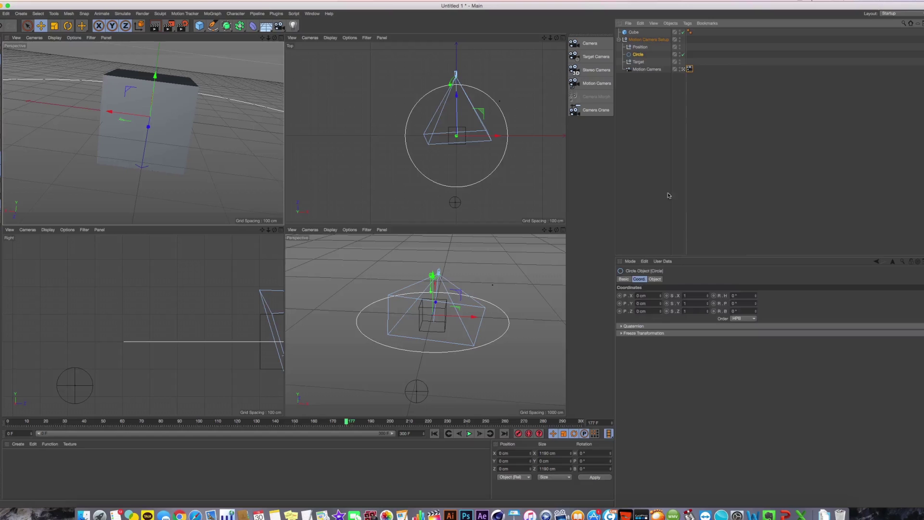
{"action": "left_click", "coordinate": [655, 279]}
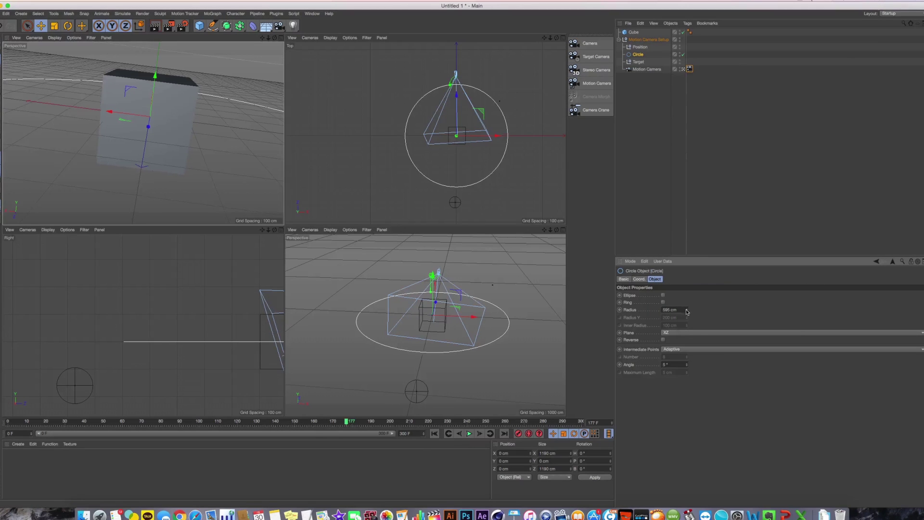
{"action": "left_click_drag", "start_coordinate": [686, 311], "coordinate": [686, 269]}
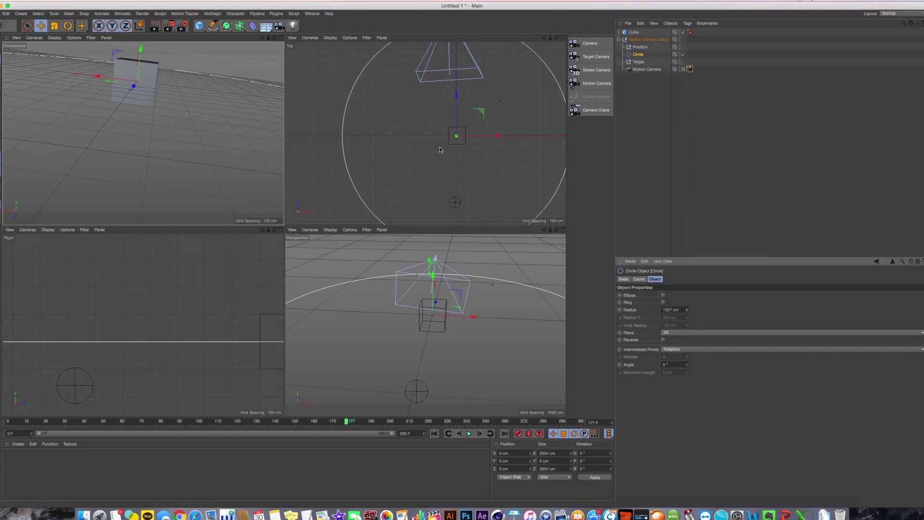
- Slide the Motion Camera's Camera Position A along the circle while looking through the camera, and leave it at 30%
{"action": "middle_click", "coordinate": [134, 178]}
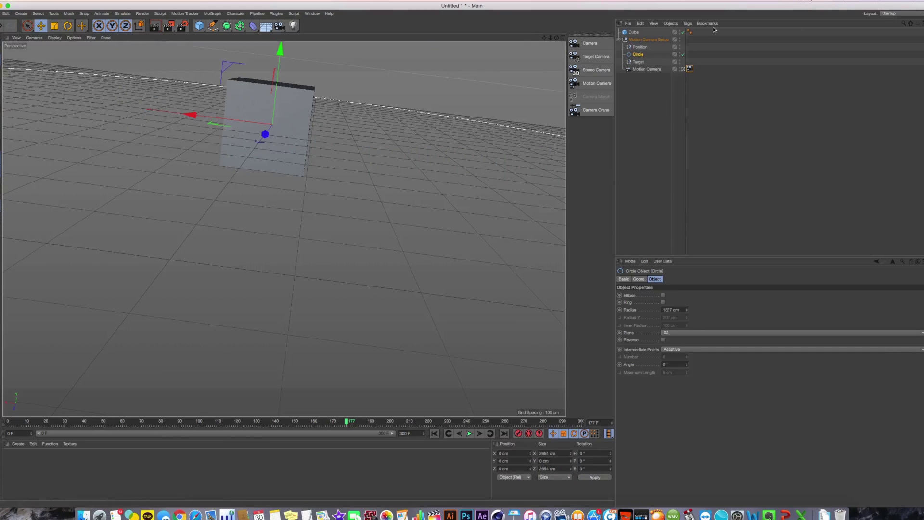
{"action": "left_click", "coordinate": [690, 69]}
{"action": "left_click", "coordinate": [669, 279]}
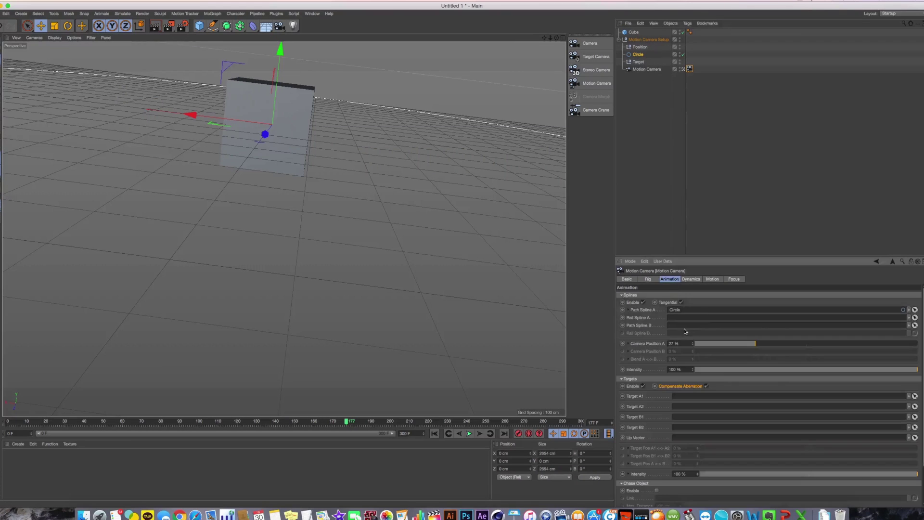
{"action": "scroll", "coordinate": [741, 347], "scroll_direction": "down", "scroll_amount": 1}
{"action": "left_click_drag", "start_coordinate": [709, 344], "coordinate": [883, 344]}
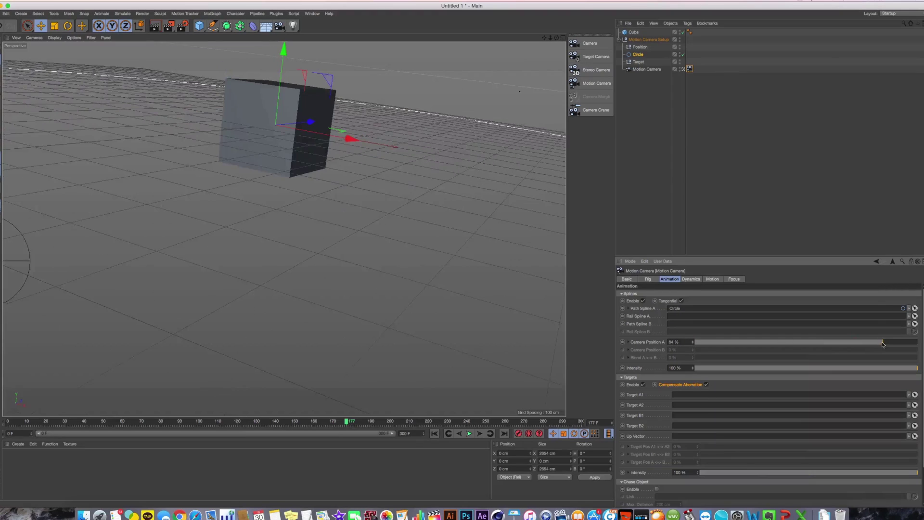
{"action": "left_click_drag", "start_coordinate": [731, 342], "coordinate": [762, 341]}
- Test a reduced Splines Intensity on the Motion Camera in the Top view and restore it to 100%
{"action": "middle_click", "coordinate": [534, 334]}
{"action": "middle_click", "coordinate": [379, 197]}
{"action": "scroll", "coordinate": [523, 326], "scroll_direction": "down", "scroll_amount": 5}
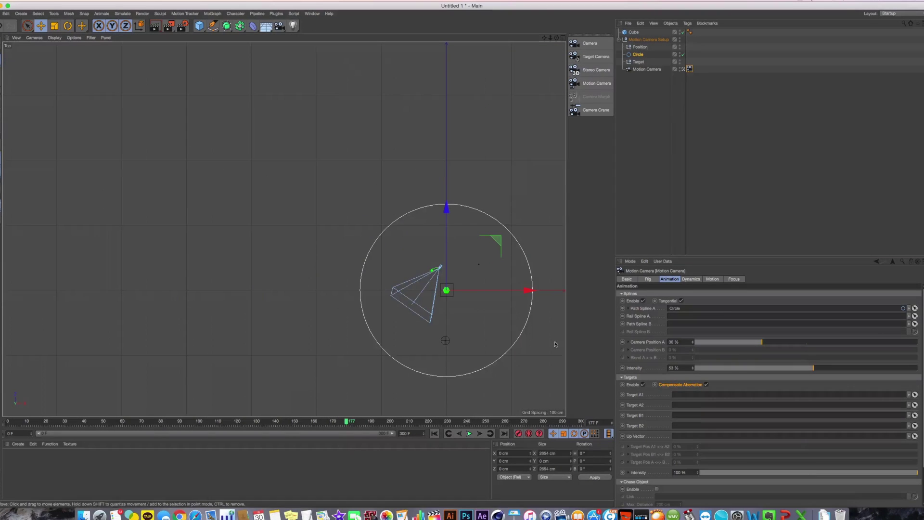
{"action": "left_click_drag", "start_coordinate": [742, 370], "coordinate": [919, 366]}
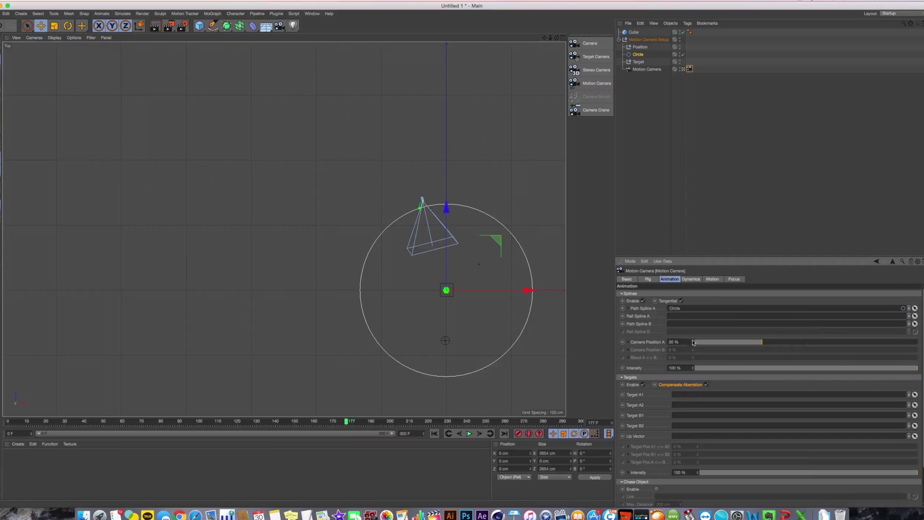
- Clear the Circle from the Motion Camera's Path Spline A and deselect all objects
{"action": "scroll", "coordinate": [457, 356], "scroll_direction": "down", "scroll_amount": 2}
{"action": "scroll", "coordinate": [456, 356], "scroll_direction": "up", "scroll_amount": 5}
{"action": "middle_click_drag", "start_coordinate": [451, 315], "coordinate": [376, 313], "text": "alt"}
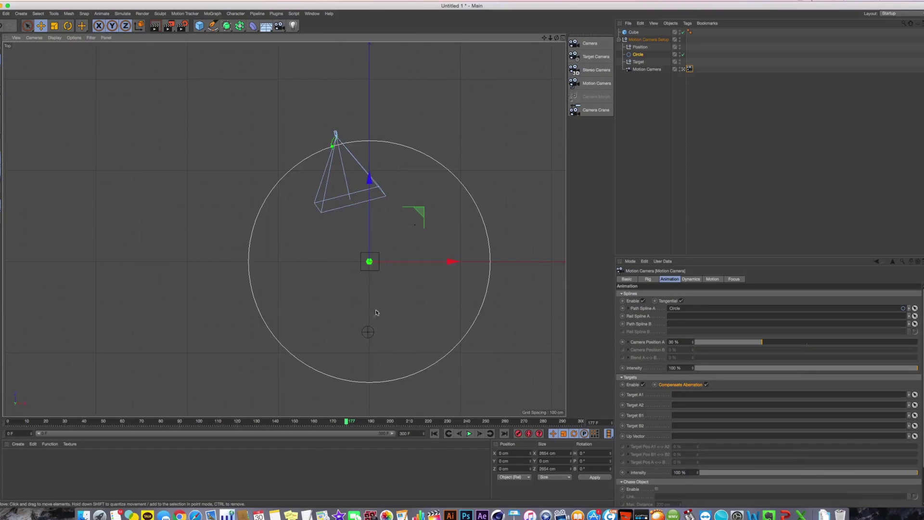
{"action": "left_click", "coordinate": [910, 308]}
{"action": "left_click", "coordinate": [908, 317]}
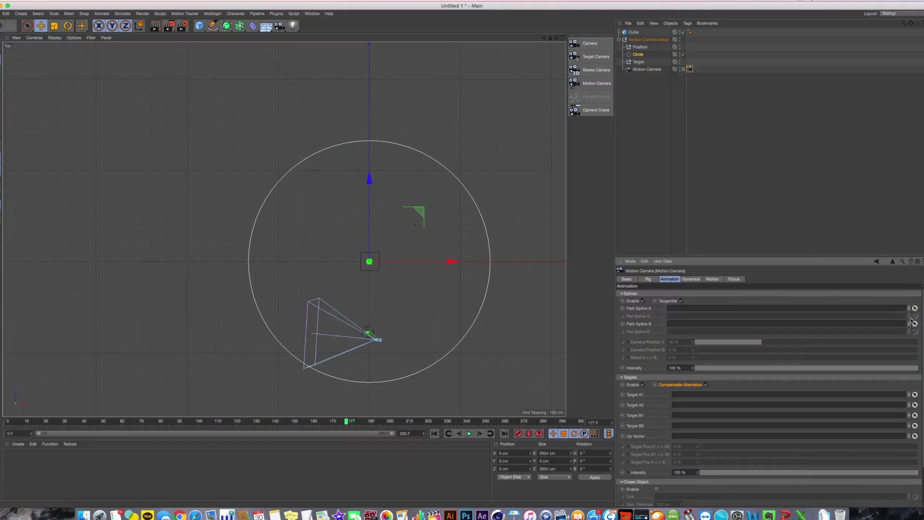
{"action": "left_click", "coordinate": [666, 94]}
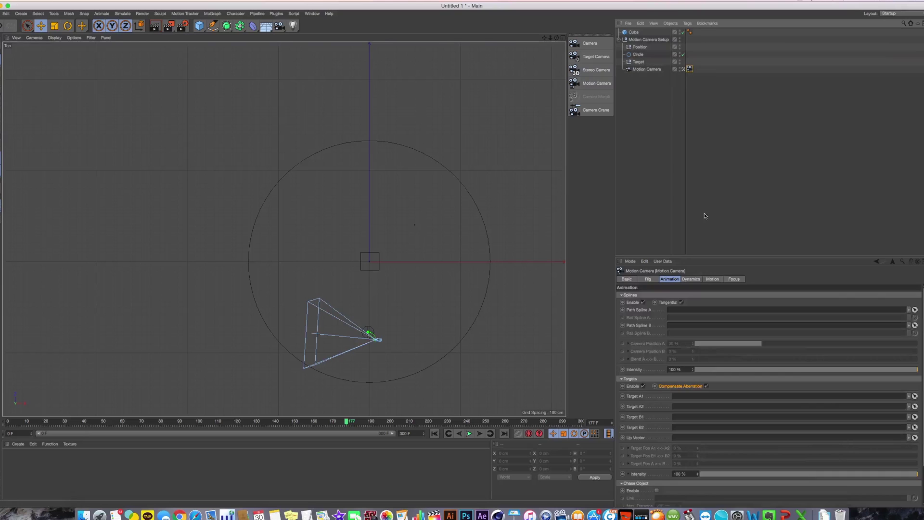
- Assign the Target null as the Motion Camera's Target A1 and lower the Targets Intensity to 0%
{"action": "left_click", "coordinate": [645, 48]}
{"action": "left_click", "coordinate": [638, 62]}
{"action": "left_click_drag", "start_coordinate": [455, 192], "coordinate": [420, 233]}
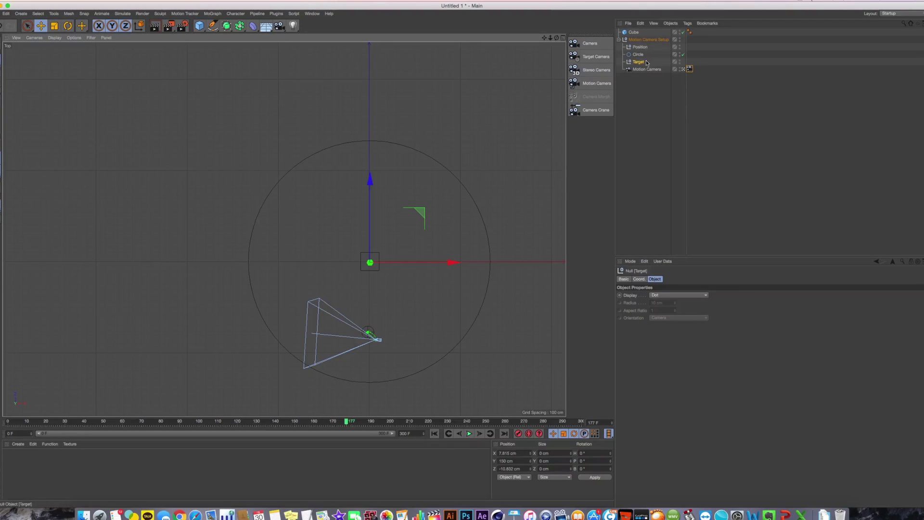
{"action": "left_click", "coordinate": [695, 72]}
{"action": "left_click", "coordinate": [691, 70]}
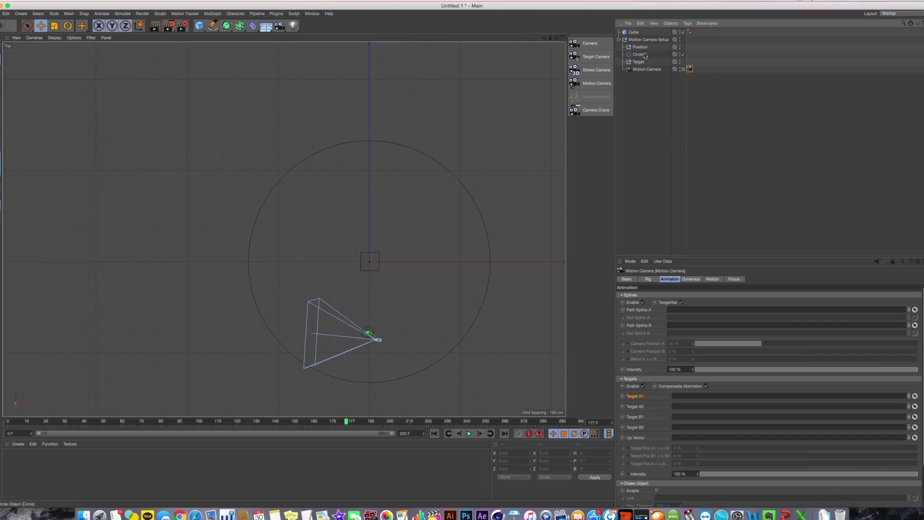
{"action": "left_click_drag", "start_coordinate": [638, 62], "coordinate": [688, 395]}
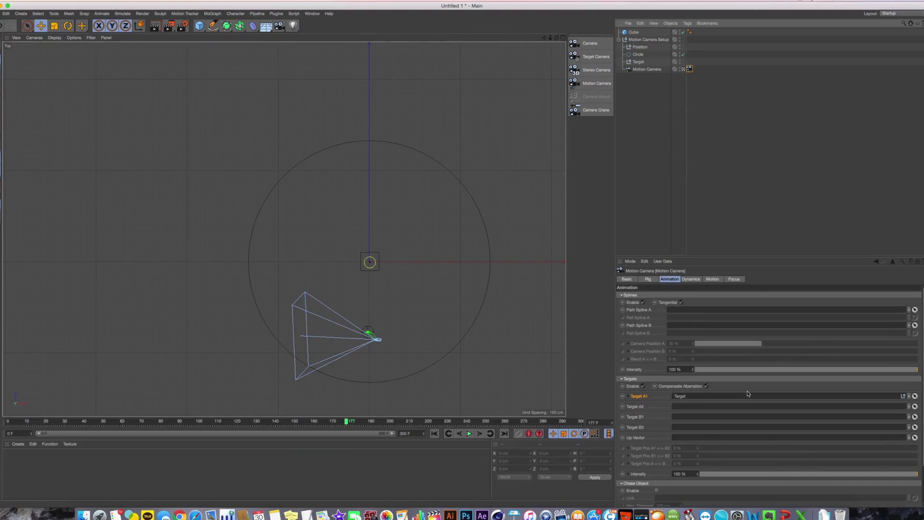
{"action": "left_click_drag", "start_coordinate": [756, 476], "coordinate": [654, 486]}
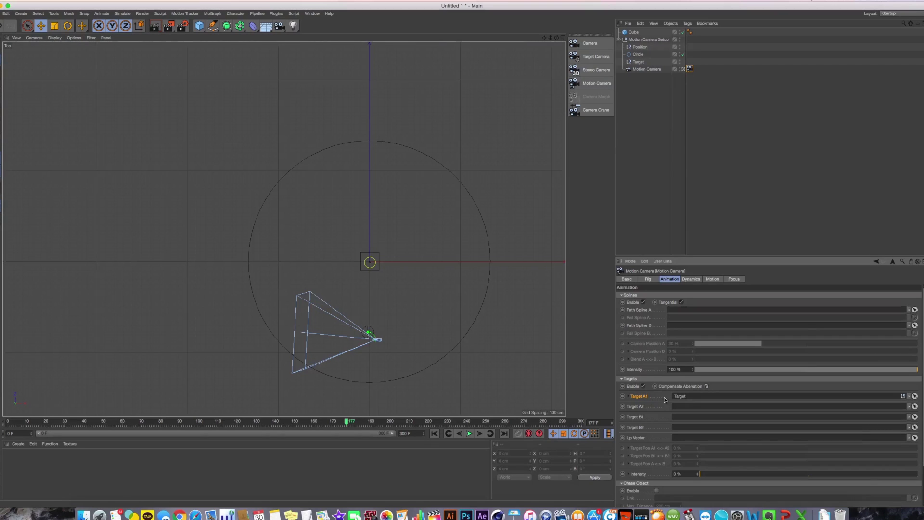
- Reset the Motion Camera rig's three Parallax values to 0 cm
{"action": "left_click", "coordinate": [648, 279]}
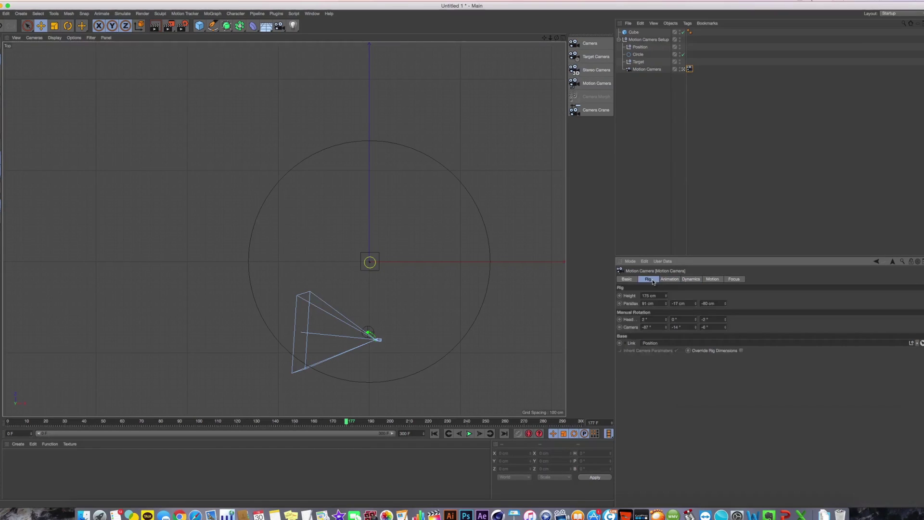
{"action": "type", "text": "0"}
{"action": "key", "text": "Tab"}
{"action": "type", "text": "0"}
{"action": "key", "text": "Tab"}
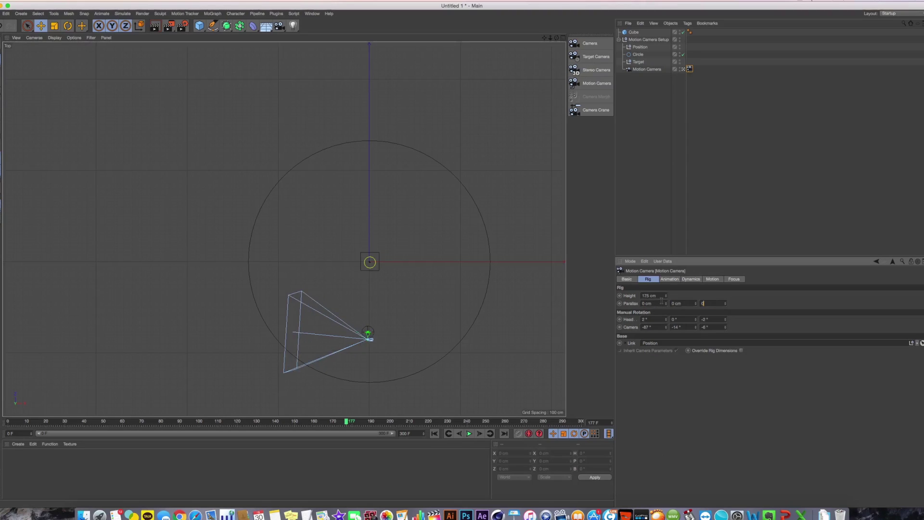
{"action": "type", "text": "0"}
{"action": "key", "text": "Return"}
- Reset all Head and Camera manual rotation values of the rig to 0°
{"action": "double_click", "coordinate": [654, 321]}
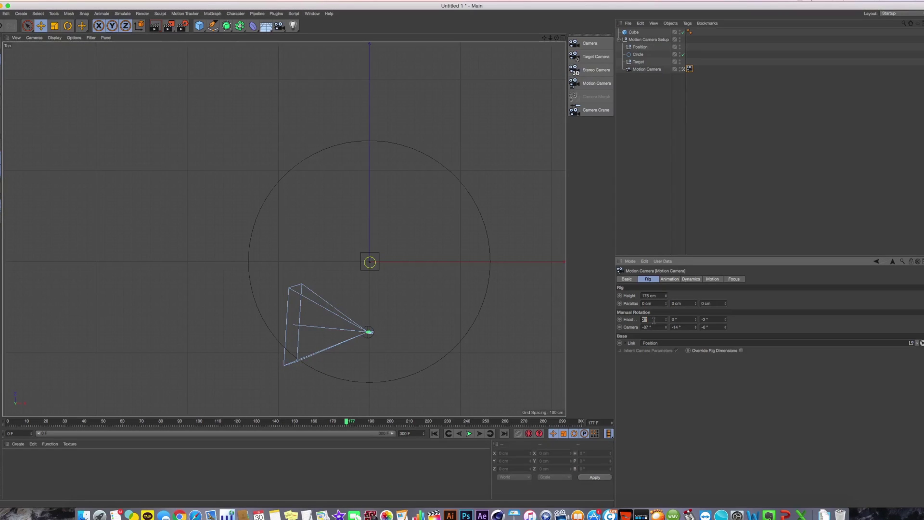
{"action": "type", "text": "0"}
{"action": "key", "text": "Tab"}
{"action": "key", "text": "Tab"}
{"action": "type", "text": "0"}
{"action": "key", "text": "Tab"}
{"action": "type", "text": "0"}
{"action": "key", "text": "Tab"}
{"action": "type", "text": "0"}
{"action": "key", "text": "Tab"}
{"action": "type", "text": "0"}
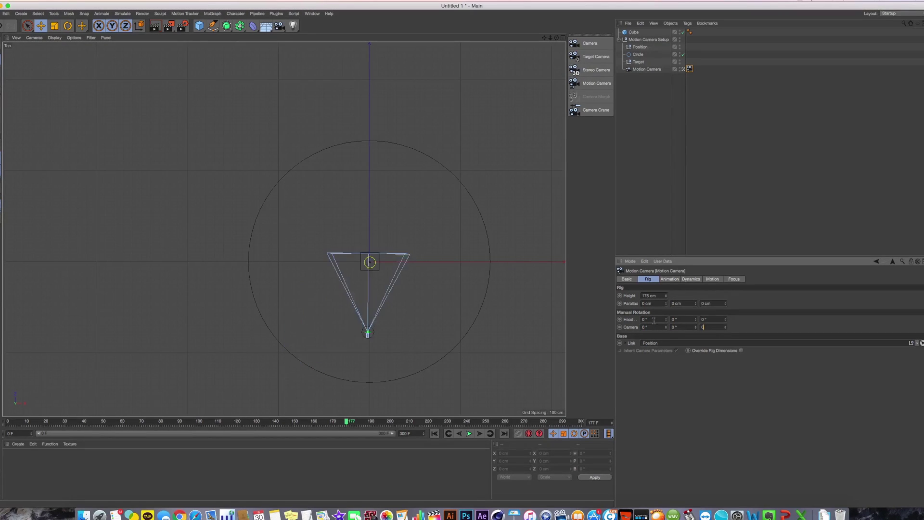
{"action": "key", "text": "Return"}
- Compare the camera's aim in the Perspective and Top views while raising the Targets Intensity from 0% to 100%
{"action": "middle_click", "coordinate": [227, 194]}
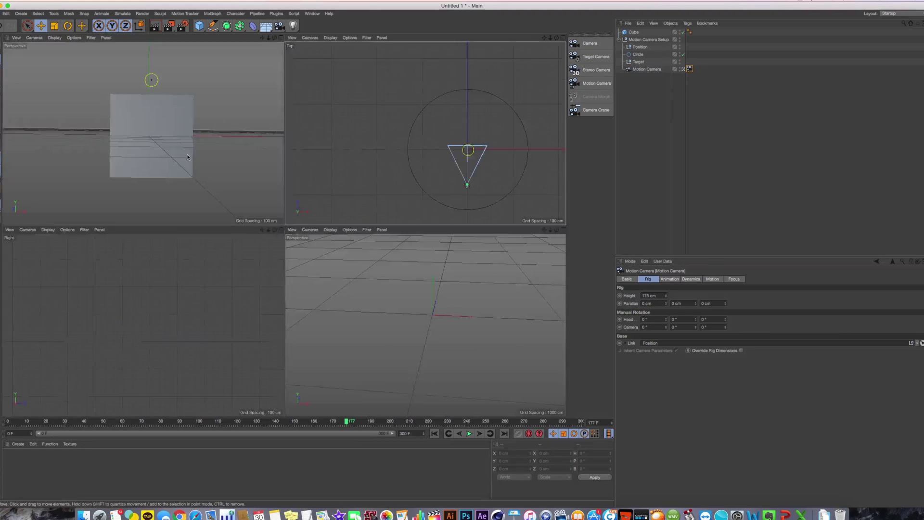
{"action": "middle_click", "coordinate": [186, 154]}
{"action": "left_click", "coordinate": [670, 279]}
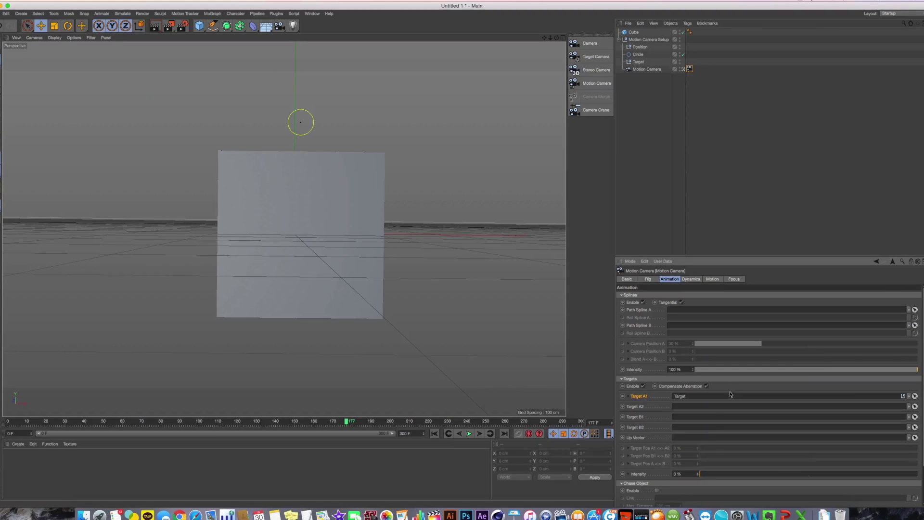
{"action": "left_click_drag", "start_coordinate": [704, 474], "coordinate": [571, 428]}
{"action": "middle_click", "coordinate": [471, 279]}
{"action": "middle_click", "coordinate": [450, 250]}
{"action": "middle_click", "coordinate": [448, 246]}
{"action": "middle_click", "coordinate": [440, 215]}
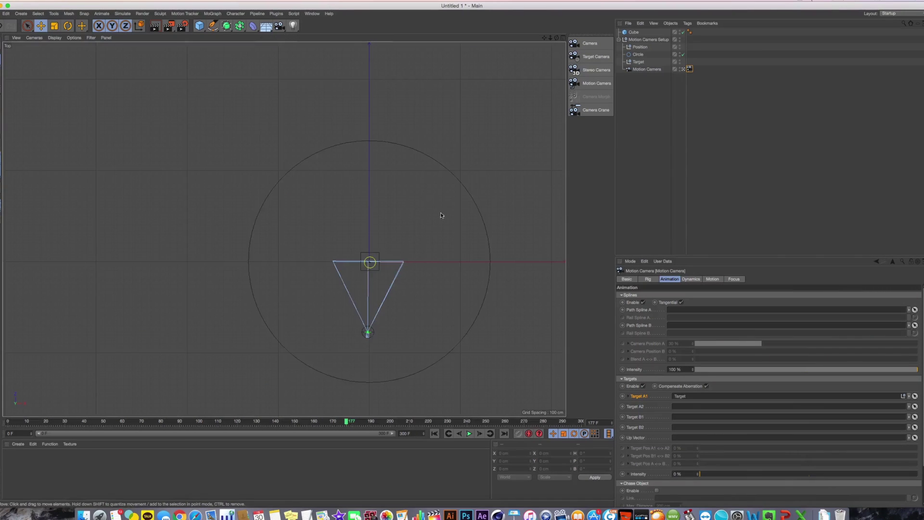
{"action": "left_click_drag", "start_coordinate": [746, 474], "coordinate": [917, 474]}
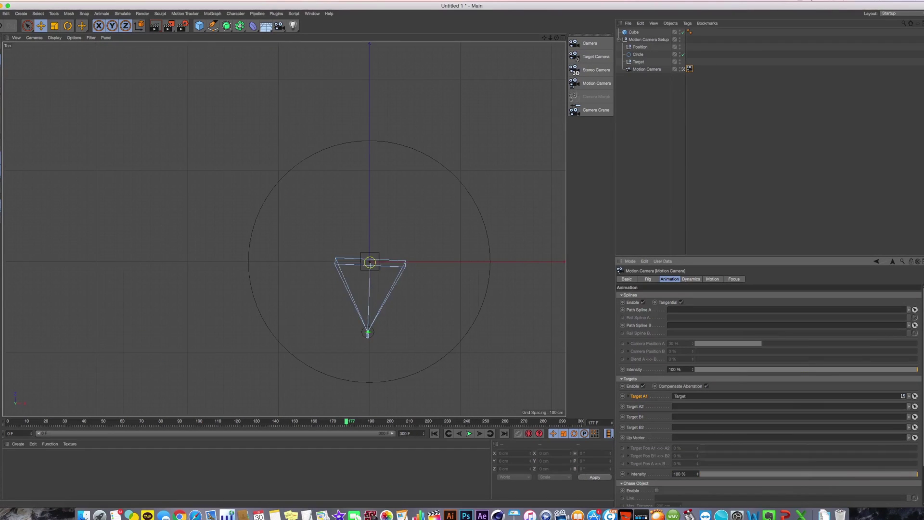
{"action": "middle_click", "coordinate": [505, 355]}
{"action": "middle_click", "coordinate": [256, 210]}
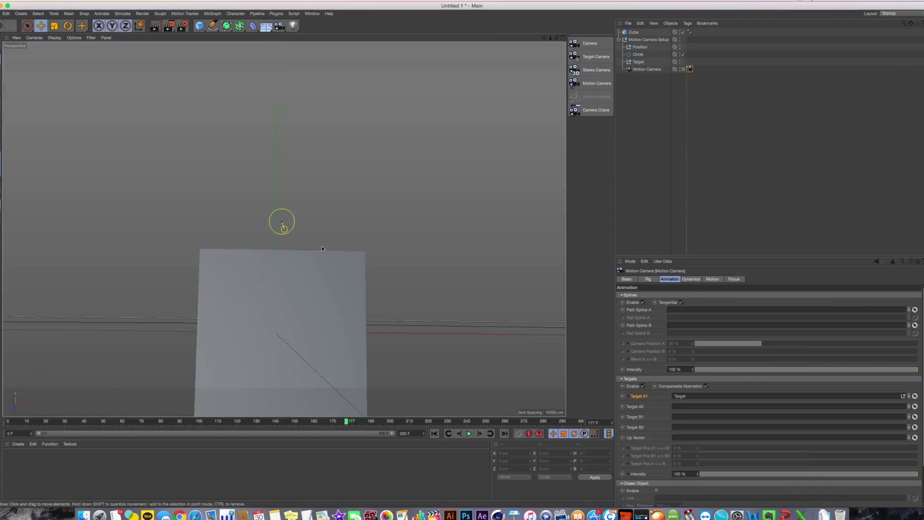
- Move the Target null up and away from the cube to about X 440 cm, Y 276 cm, and view through the camera
{"action": "middle_click", "coordinate": [324, 244]}
{"action": "middle_click", "coordinate": [448, 198]}
{"action": "middle_click", "coordinate": [449, 201]}
{"action": "left_click", "coordinate": [639, 62]}
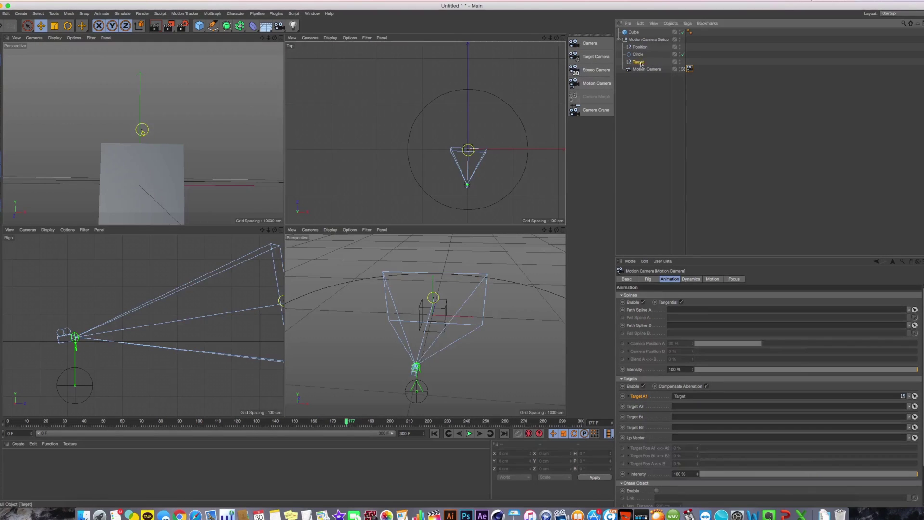
{"action": "left_click_drag", "start_coordinate": [524, 127], "coordinate": [546, 99]}
{"action": "scroll", "coordinate": [217, 394], "scroll_direction": "down", "scroll_amount": 5}
{"action": "middle_click_drag", "start_coordinate": [241, 298], "coordinate": [195, 317], "text": "alt"}
{"action": "mouse_move", "coordinate": [268, 309]}
{"action": "left_mouse_down"}
{"action": "mouse_move", "coordinate": [267, 279]}
{"action": "mouse_move", "coordinate": [266, 294]}
{"action": "left_mouse_up"}
{"action": "middle_click", "coordinate": [238, 125]}
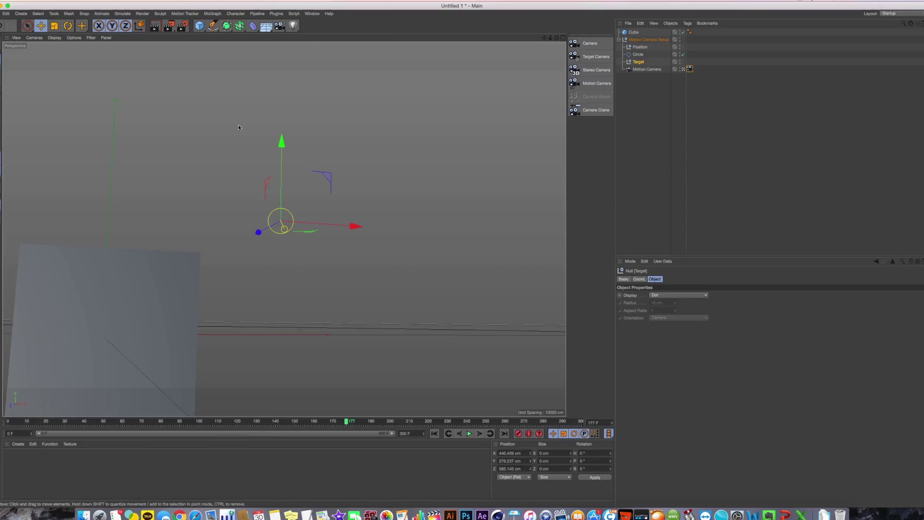
- Test Targets Intensity at 0% and toggle Compensate Aberration, leaving the intensity at 100% and the option enabled
{"action": "left_click", "coordinate": [689, 68]}
{"action": "left_click_drag", "start_coordinate": [795, 474], "coordinate": [667, 482]}
{"action": "middle_click", "coordinate": [502, 287]}
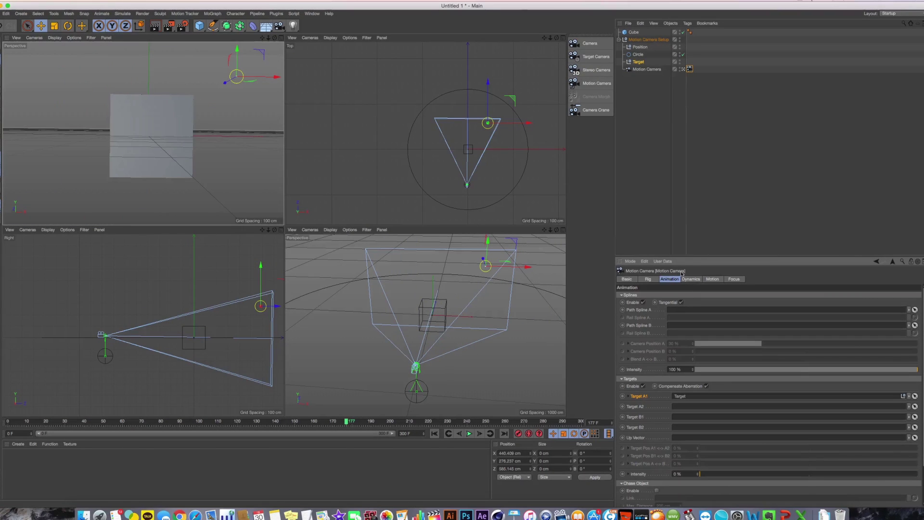
{"action": "left_click", "coordinate": [648, 279]}
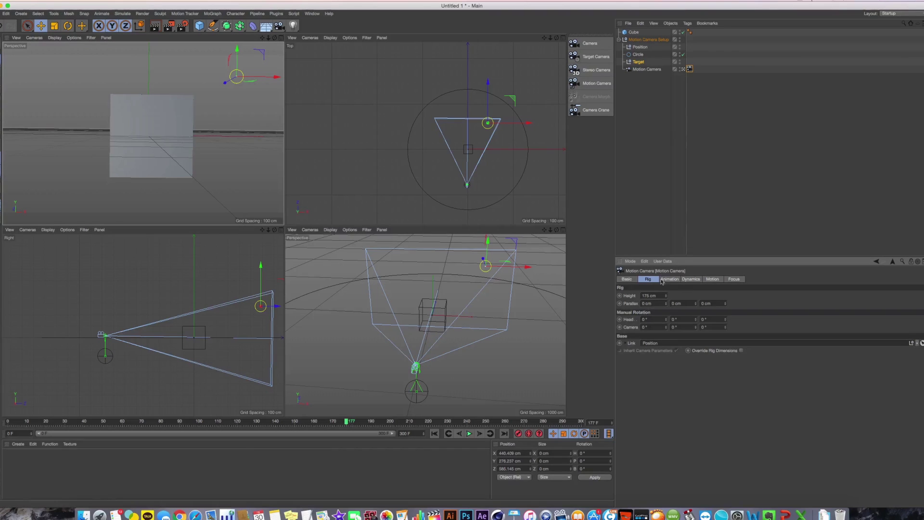
{"action": "left_click", "coordinate": [679, 279]}
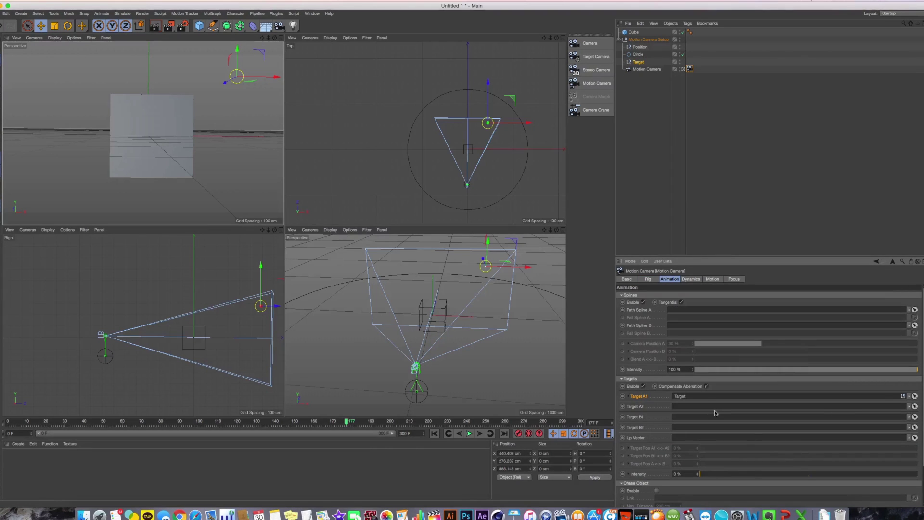
{"action": "left_click", "coordinate": [706, 386]}
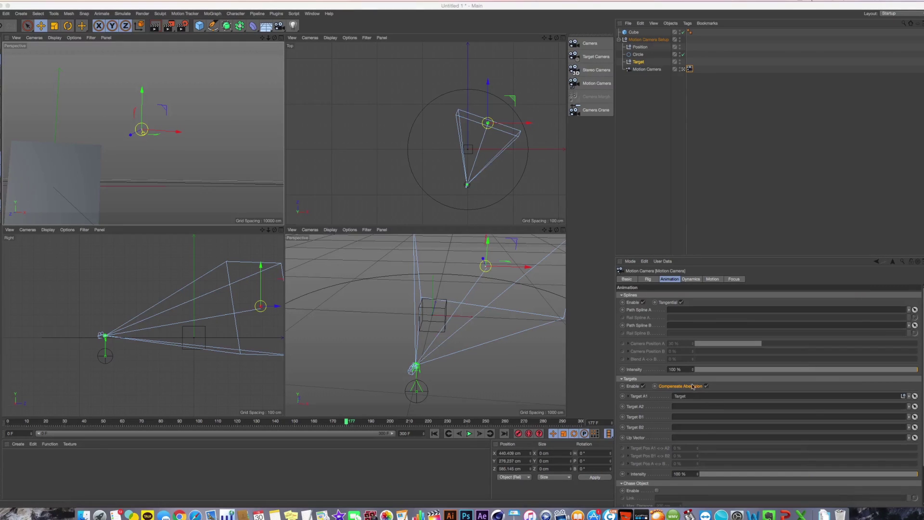
{"action": "left_click", "coordinate": [706, 386]}
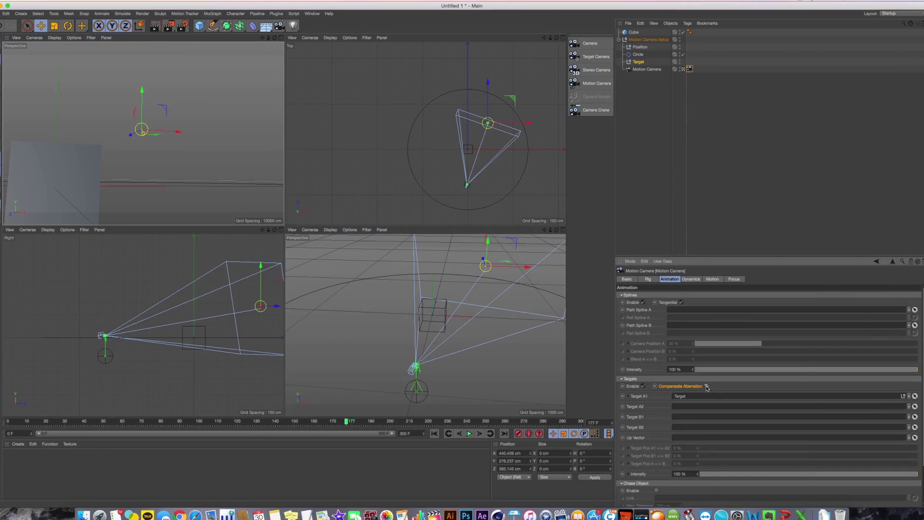
- Offset the rig with Parallax values of 12, 13 and 27 cm and a first Head rotation of 7°
{"action": "left_click", "coordinate": [650, 280]}
{"action": "mouse_move", "coordinate": [667, 305]}
{"action": "left_mouse_down"}
{"action": "mouse_move", "coordinate": [699, 300]}
{"action": "mouse_move", "coordinate": [660, 328]}
{"action": "mouse_move", "coordinate": [668, 318]}
{"action": "left_mouse_up"}
{"action": "left_click_drag", "start_coordinate": [725, 304], "coordinate": [729, 294]}
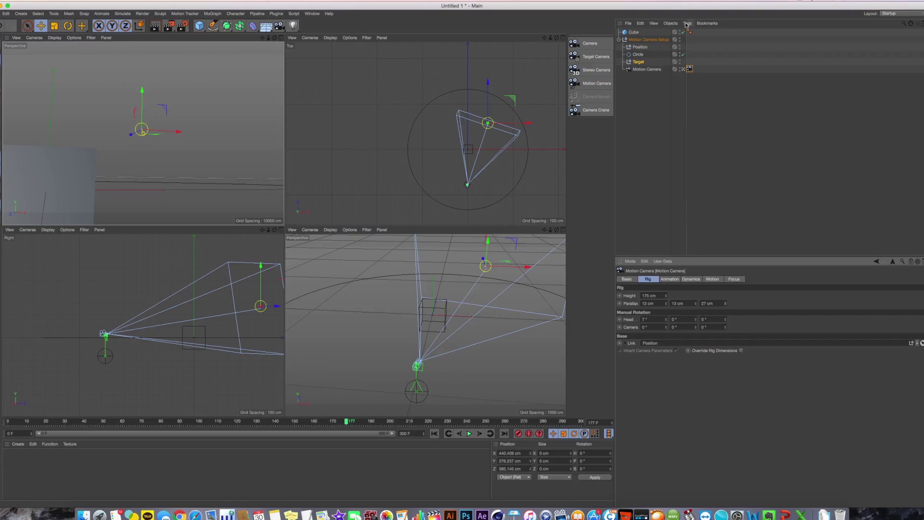
- Move the Position null down and away from the cube to about X -316 cm, Y -198 cm
{"action": "left_click", "coordinate": [639, 47]}
{"action": "left_click_drag", "start_coordinate": [499, 310], "coordinate": [446, 314]}
{"action": "left_click", "coordinate": [645, 279]}
{"action": "left_click", "coordinate": [653, 279]}
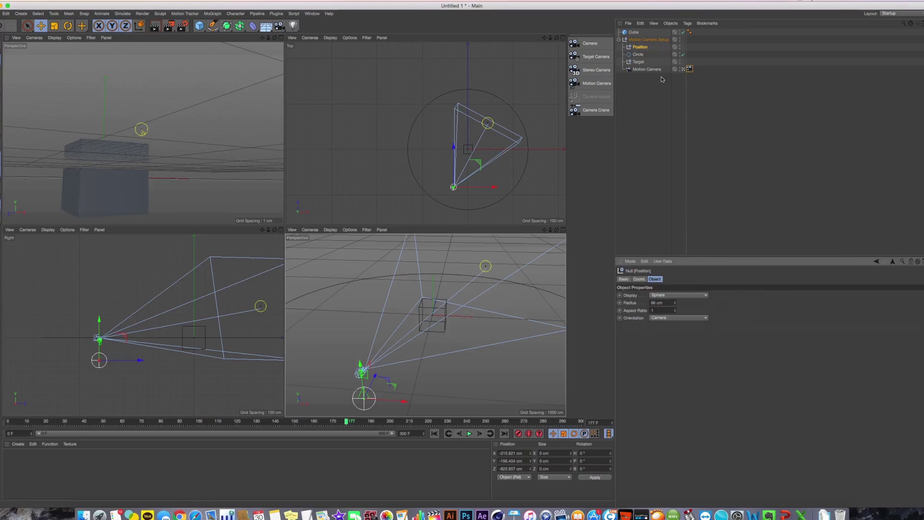
- Toggle Compensate Aberration on the Motion Camera several times to compare its aim at the target, and leave it disabled
{"action": "left_click", "coordinate": [689, 69]}
{"action": "left_click", "coordinate": [669, 279]}
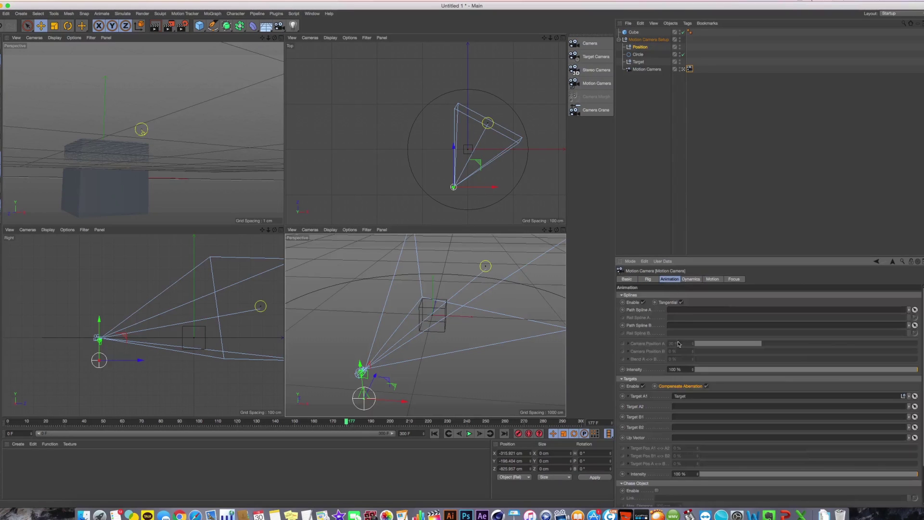
{"action": "left_click", "coordinate": [706, 386]}
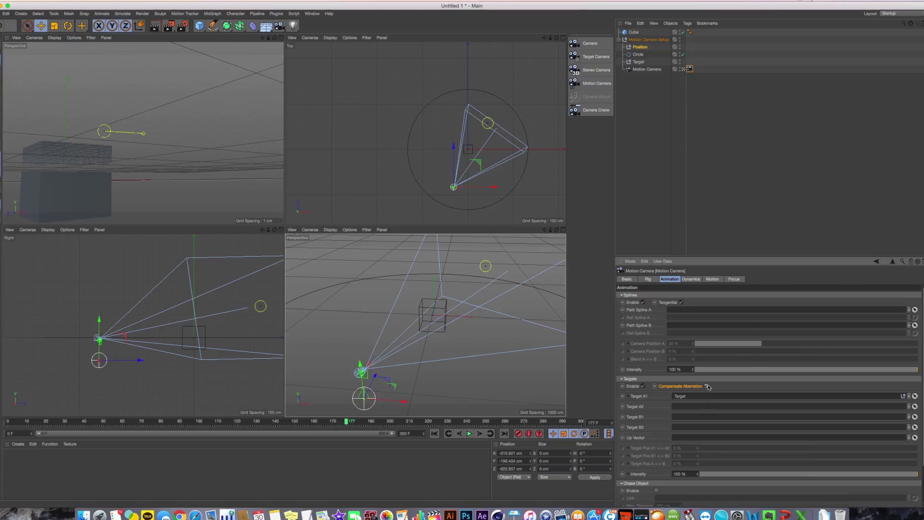
{"action": "left_click", "coordinate": [708, 387]}
{"action": "left_click", "coordinate": [707, 386]}
{"action": "left_click", "coordinate": [707, 387]}
- Increase the rig's second Parallax value, set the Head rotation to 7°, 15°, 0°, and return to the animation settings
{"action": "left_click", "coordinate": [655, 281]}
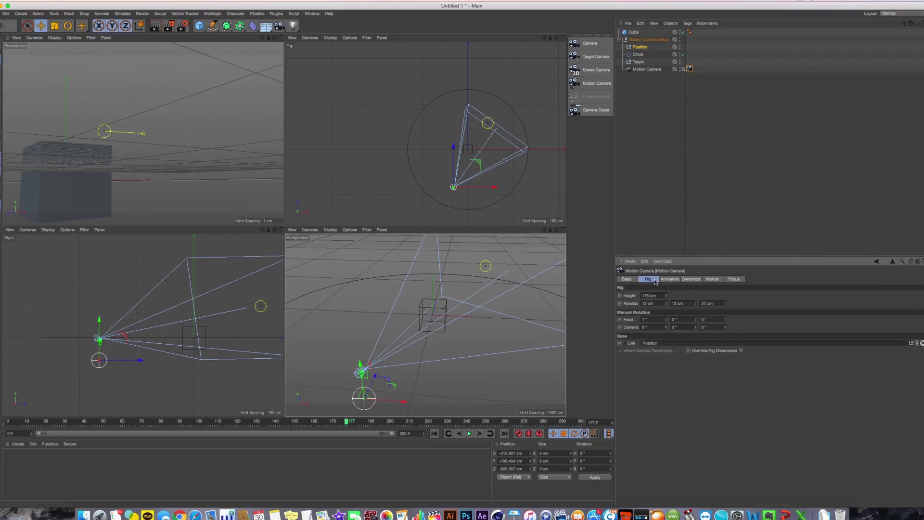
{"action": "left_click_drag", "start_coordinate": [698, 320], "coordinate": [697, 290]}
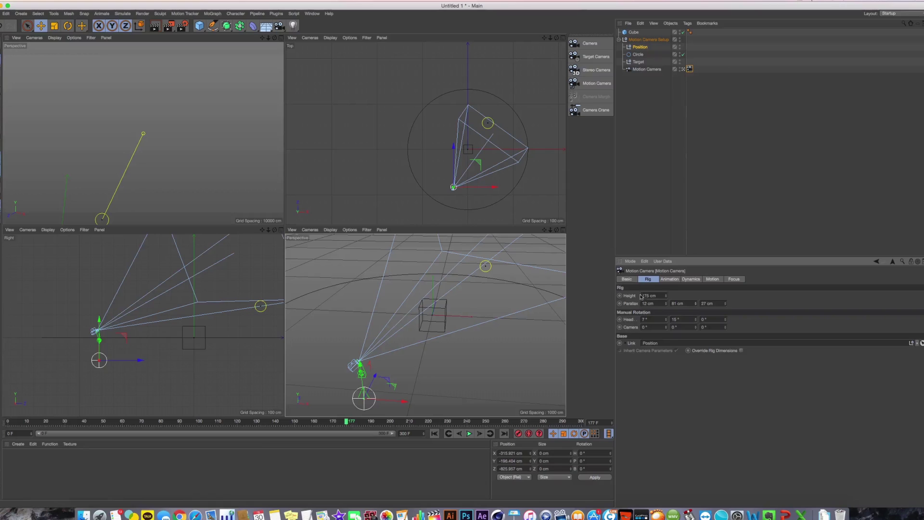
{"action": "left_click", "coordinate": [679, 281]}
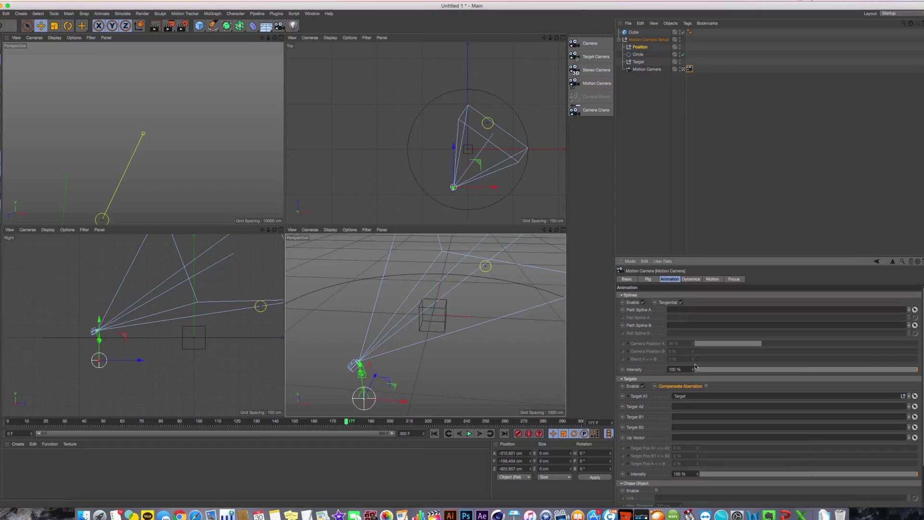
- Toggle Compensate Aberration on the Motion Camera to compare its aim at the target, and leave it enabled
{"action": "left_click", "coordinate": [706, 387]}
{"action": "left_click", "coordinate": [706, 386]}
{"action": "left_click", "coordinate": [649, 279]}
{"action": "left_click", "coordinate": [670, 279]}
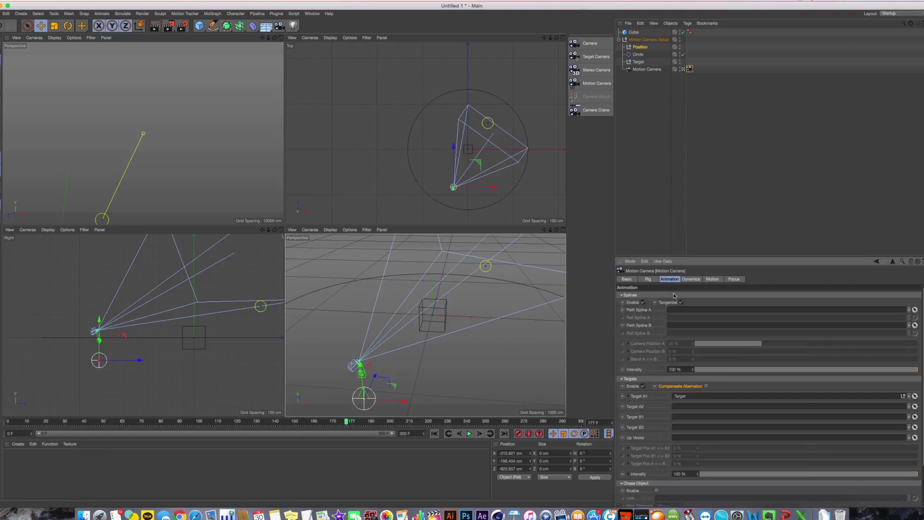
{"action": "left_click", "coordinate": [706, 386]}
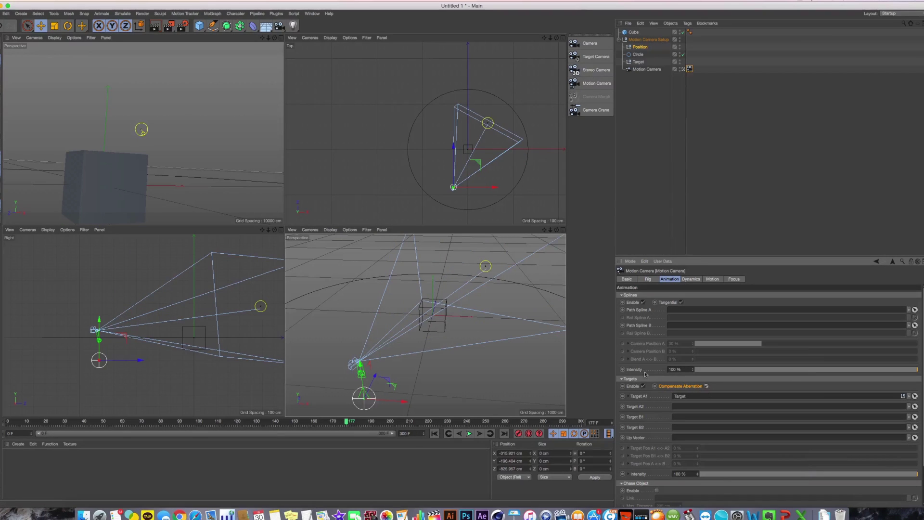
- Lower the rig's second Parallax value to about -126 cm and increase the third Parallax value
{"action": "left_click", "coordinate": [650, 280]}
{"action": "left_click_drag", "start_coordinate": [695, 303], "coordinate": [659, 303]}
{"action": "mouse_move", "coordinate": [728, 303]}
{"action": "left_mouse_down"}
{"action": "mouse_move", "coordinate": [693, 304]}
{"action": "mouse_move", "coordinate": [731, 303]}
{"action": "left_mouse_up"}
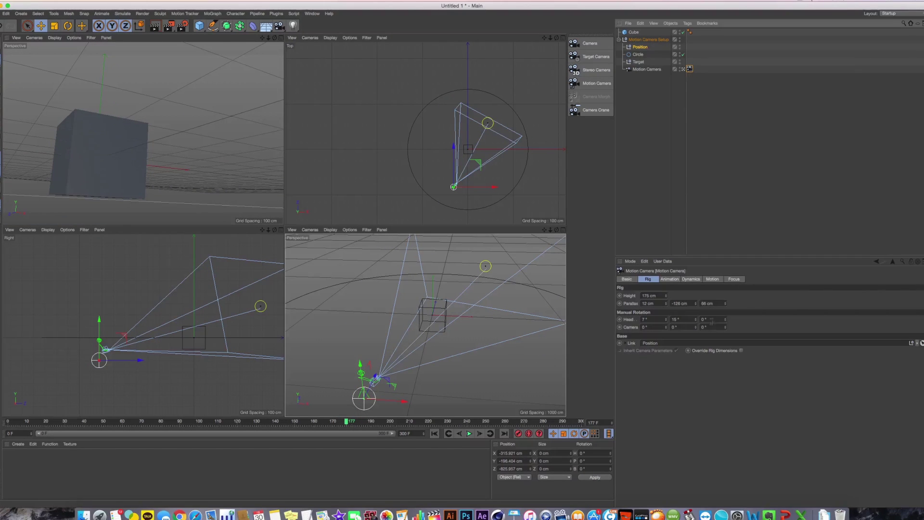
- Toggle Compensate Aberration off and back on in the animation settings, and clear the Target A1 link
{"action": "left_click", "coordinate": [669, 279]}
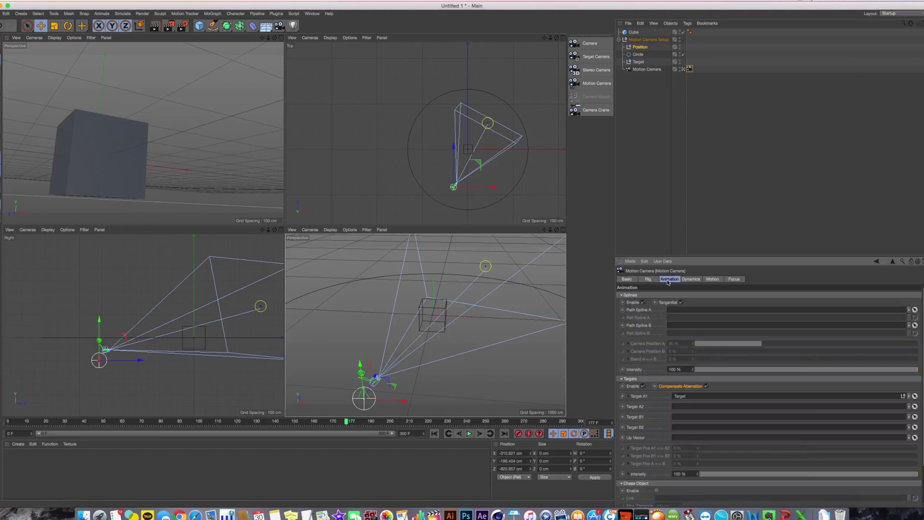
{"action": "left_click", "coordinate": [706, 387]}
{"action": "left_click", "coordinate": [707, 387]}
{"action": "left_click", "coordinate": [907, 404]}
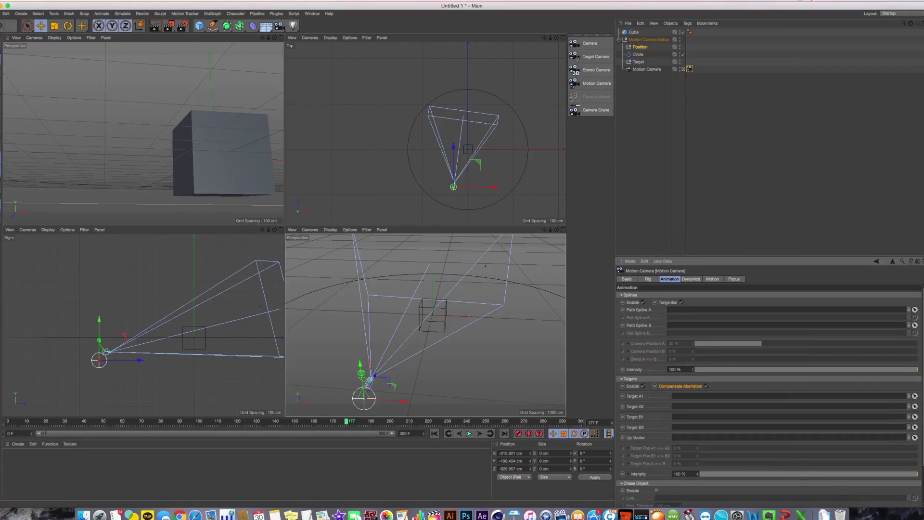
- Select the cube and move it up and sideways in the camera view to about X -192 cm
{"action": "scroll", "coordinate": [770, 385], "scroll_direction": "down", "scroll_amount": 4}
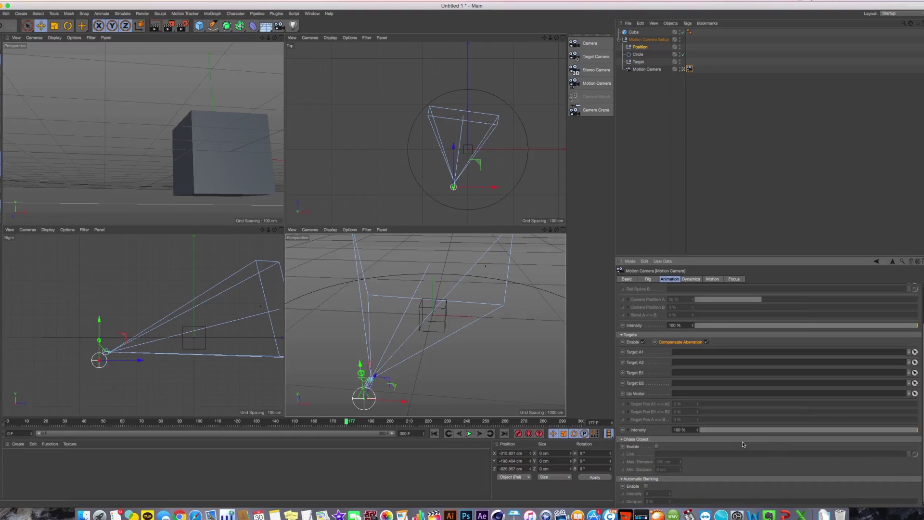
{"action": "left_click", "coordinate": [207, 135]}
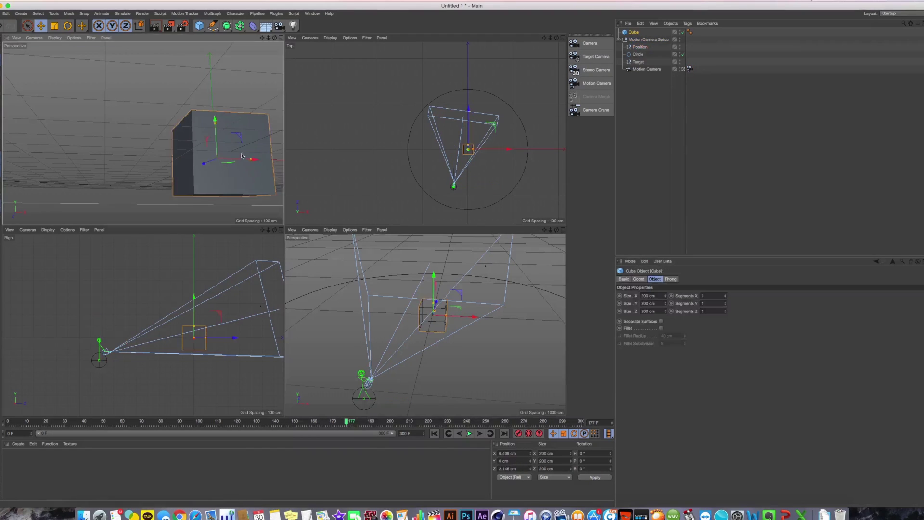
{"action": "left_click_drag", "start_coordinate": [247, 165], "coordinate": [178, 133]}
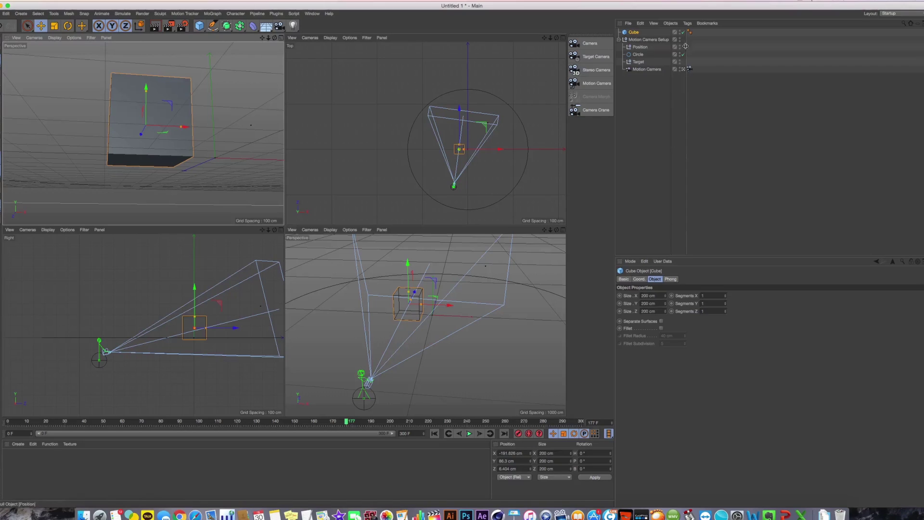
- Move the Position null farther back from the cube to about Y -268 cm, Z -1289 cm
{"action": "left_click", "coordinate": [650, 69]}
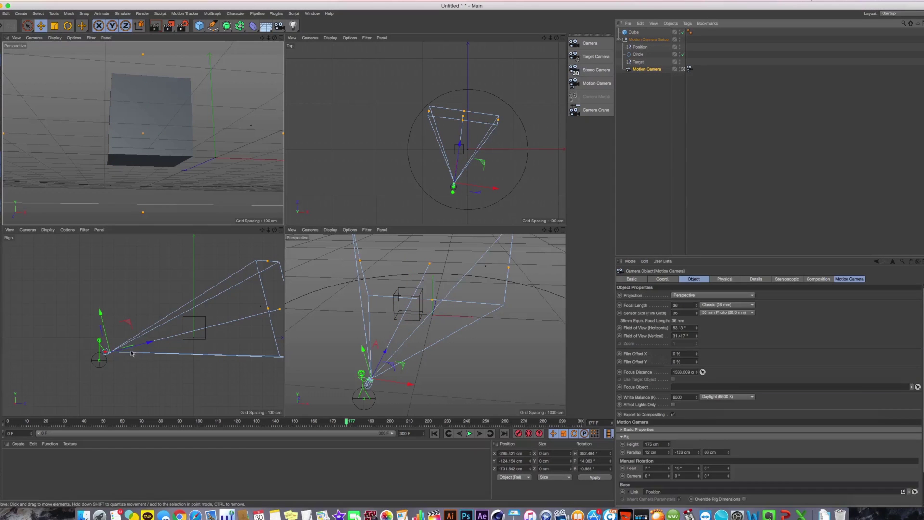
{"action": "left_click", "coordinate": [641, 47]}
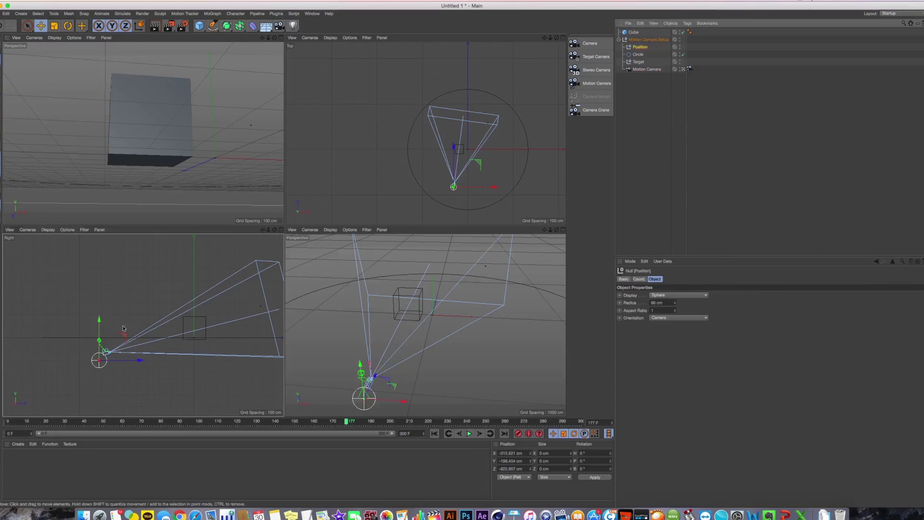
{"action": "left_click_drag", "start_coordinate": [170, 336], "coordinate": [116, 343]}
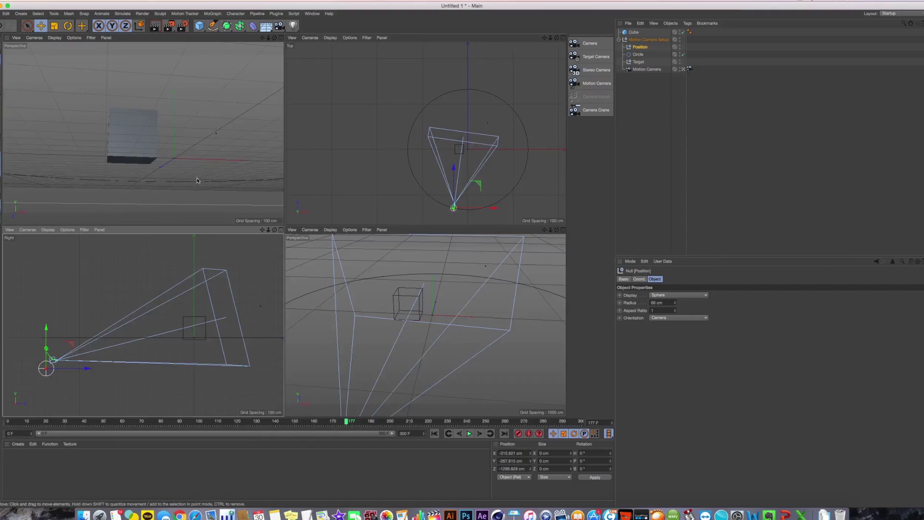
- Open the Motion Camera tag's rig settings and clear the Position null from the Base link
{"action": "middle_click", "coordinate": [198, 180]}
{"action": "left_click", "coordinate": [653, 70]}
{"action": "left_click", "coordinate": [697, 71]}
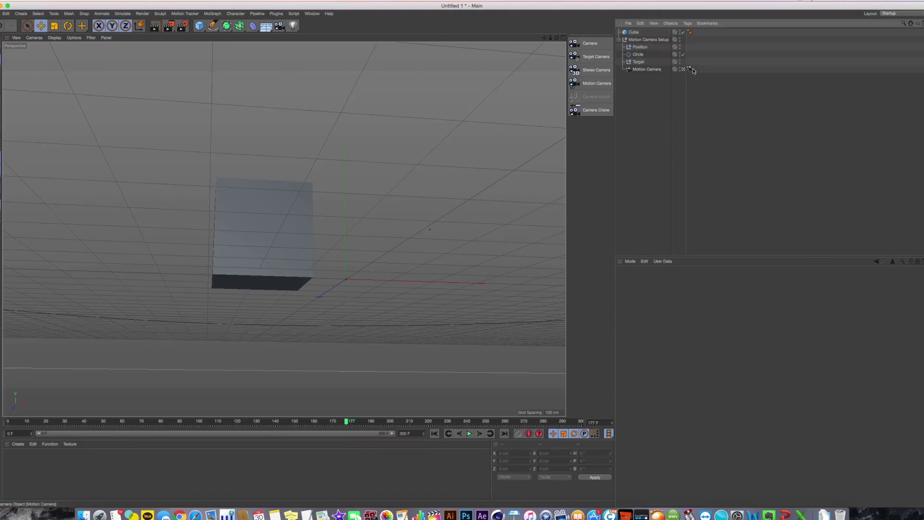
{"action": "left_click", "coordinate": [655, 69]}
{"action": "left_click", "coordinate": [644, 56]}
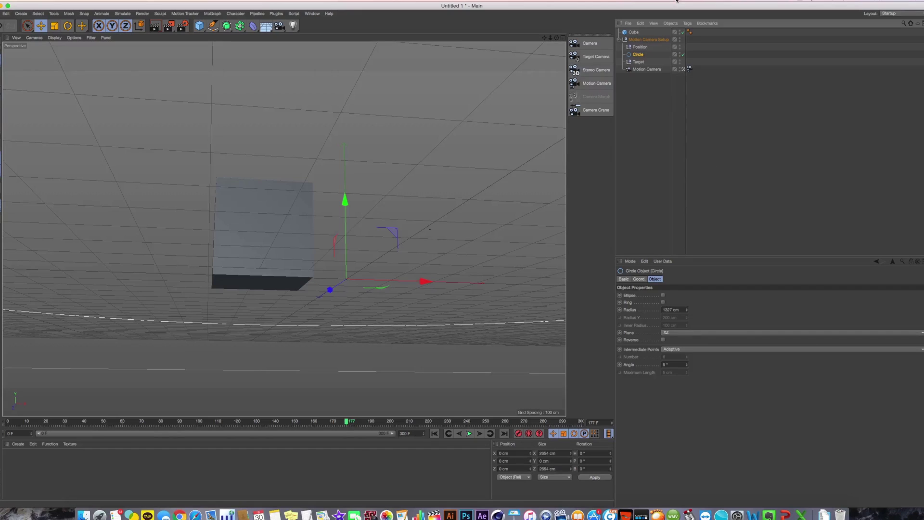
{"action": "left_click", "coordinate": [651, 70]}
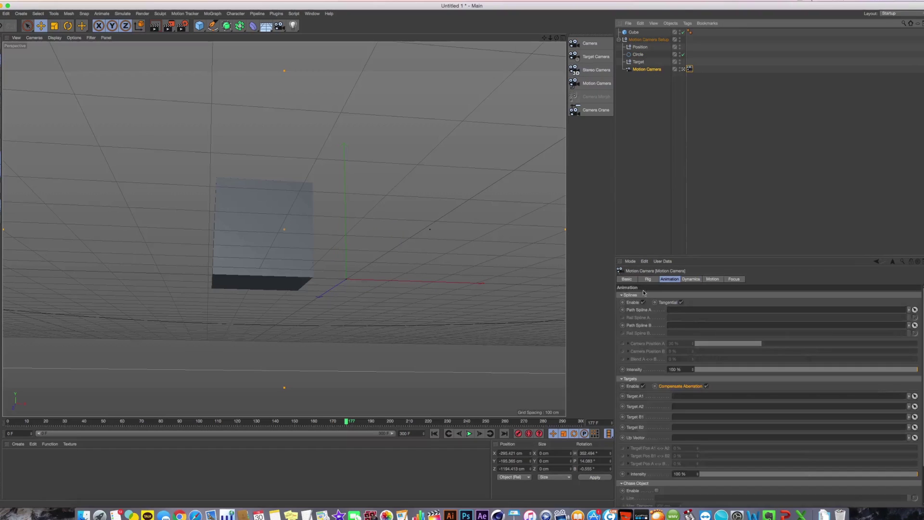
{"action": "left_click", "coordinate": [647, 279]}
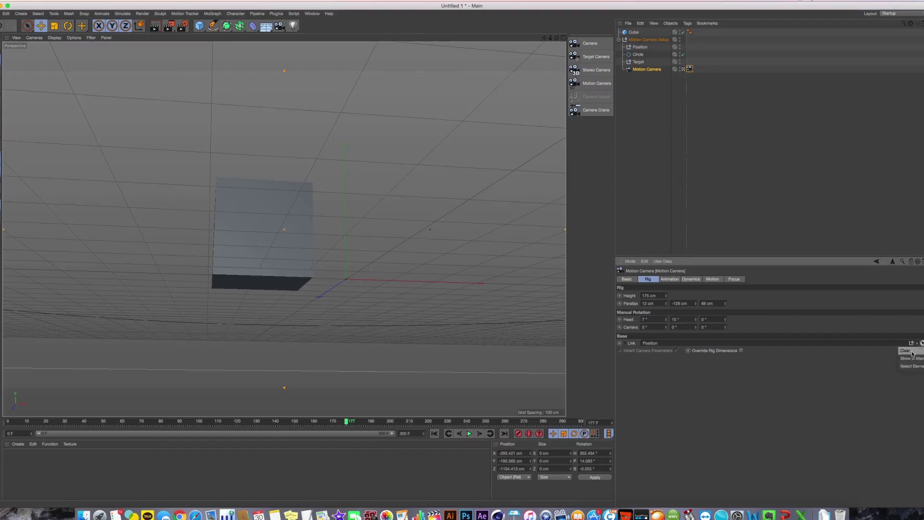
{"action": "left_click", "coordinate": [911, 351]}
- Move the cube in the top view so it sits in front of the camera at about Z 284 cm
{"action": "middle_click", "coordinate": [493, 246]}
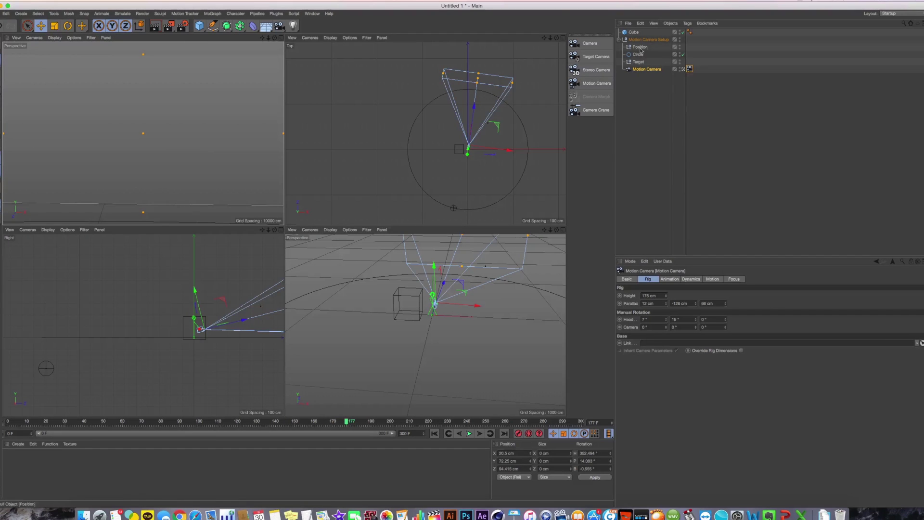
{"action": "left_click", "coordinate": [459, 148]}
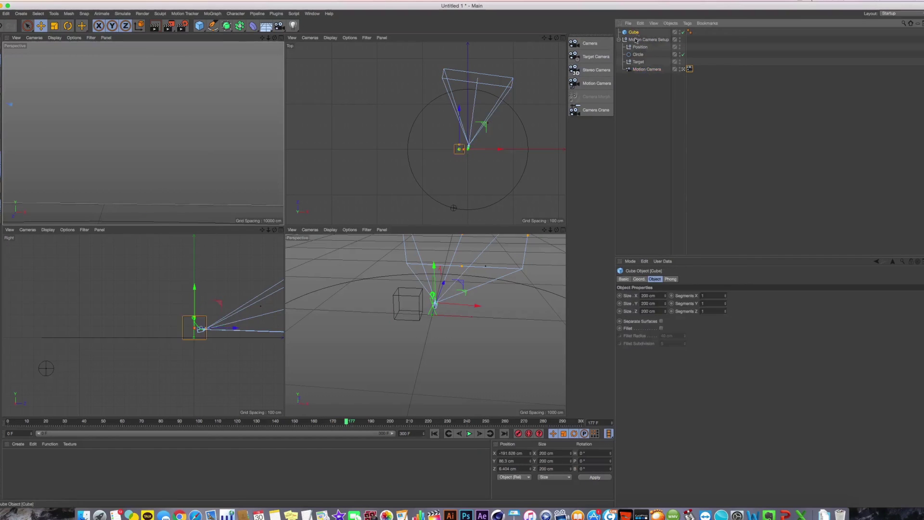
{"action": "mouse_move", "coordinate": [484, 126]}
{"action": "left_mouse_down"}
{"action": "mouse_move", "coordinate": [505, 101]}
{"action": "mouse_move", "coordinate": [491, 114]}
{"action": "left_mouse_up"}
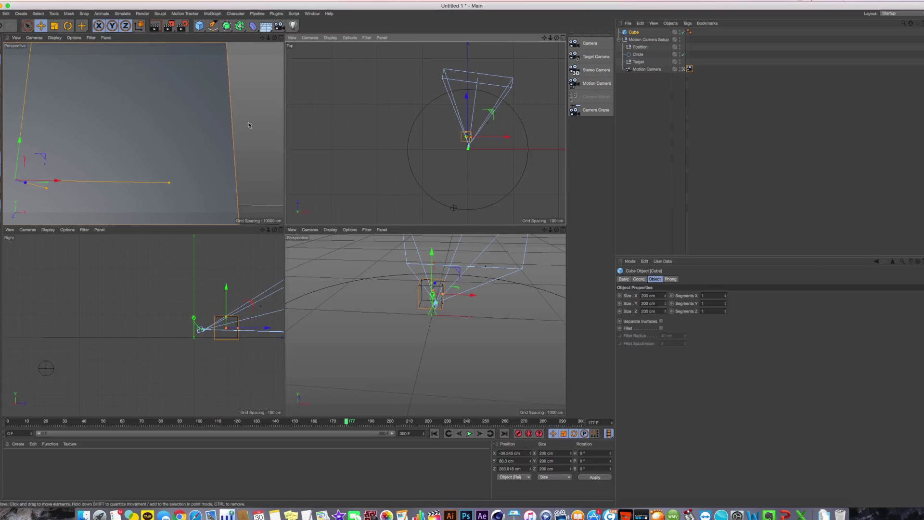
- Move the whole Motion Camera Setup null back and down to about X -294 cm, Y -314 cm, Z -1637 cm, and select the cube
{"action": "left_click", "coordinate": [647, 69]}
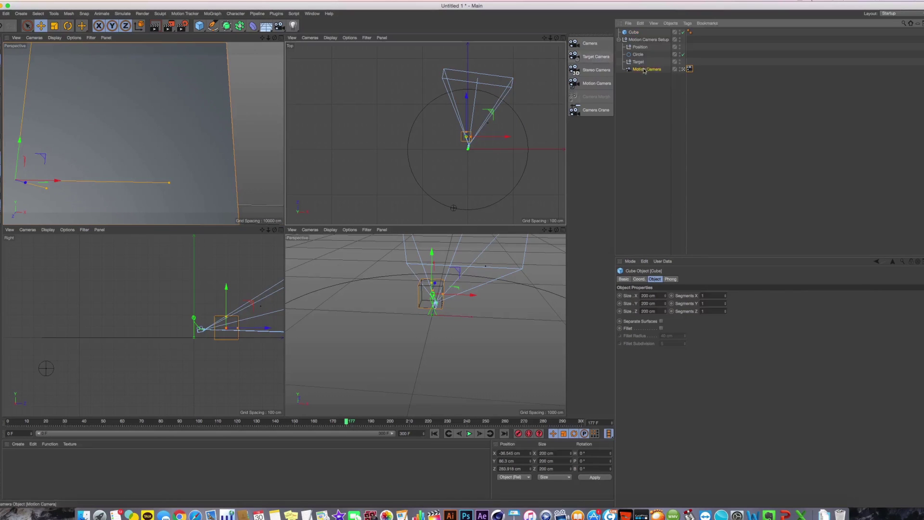
{"action": "left_click", "coordinate": [638, 62]}
{"action": "left_click", "coordinate": [638, 55]}
{"action": "left_click", "coordinate": [639, 47]}
{"action": "left_click", "coordinate": [645, 69]}
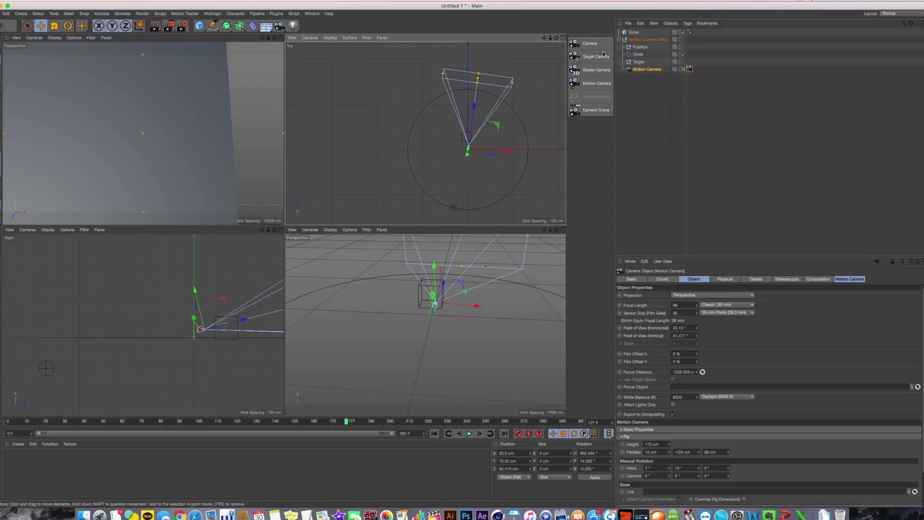
{"action": "left_click", "coordinate": [653, 39]}
{"action": "left_click_drag", "start_coordinate": [523, 119], "coordinate": [513, 186]}
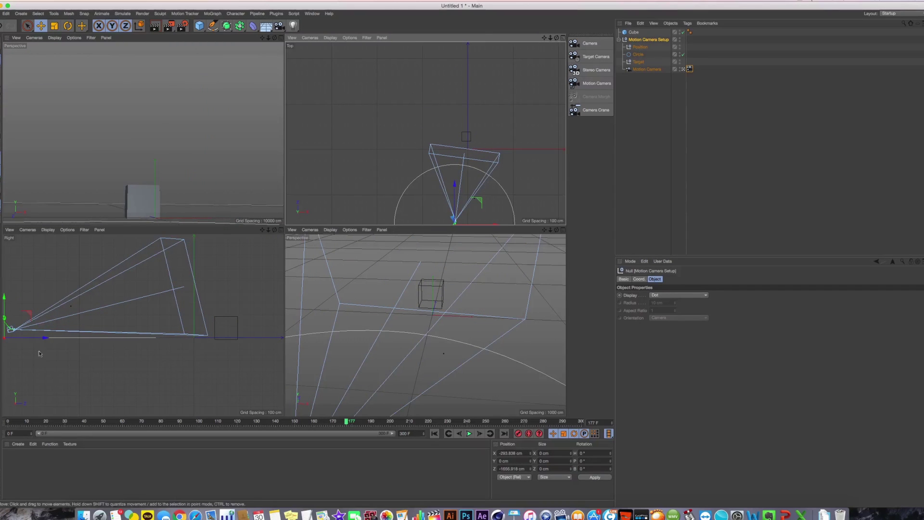
{"action": "left_click_drag", "start_coordinate": [47, 294], "coordinate": [50, 330]}
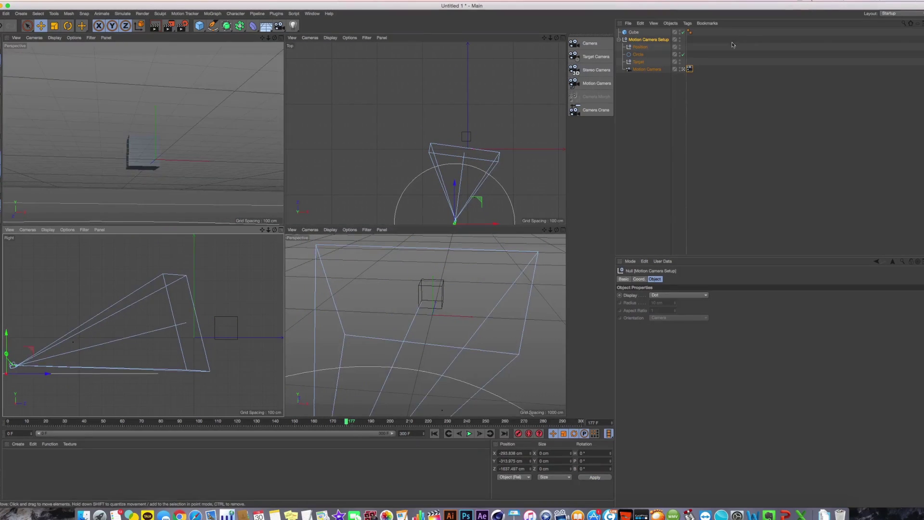
{"action": "left_click", "coordinate": [634, 32]}
{"action": "middle_click", "coordinate": [217, 132]}
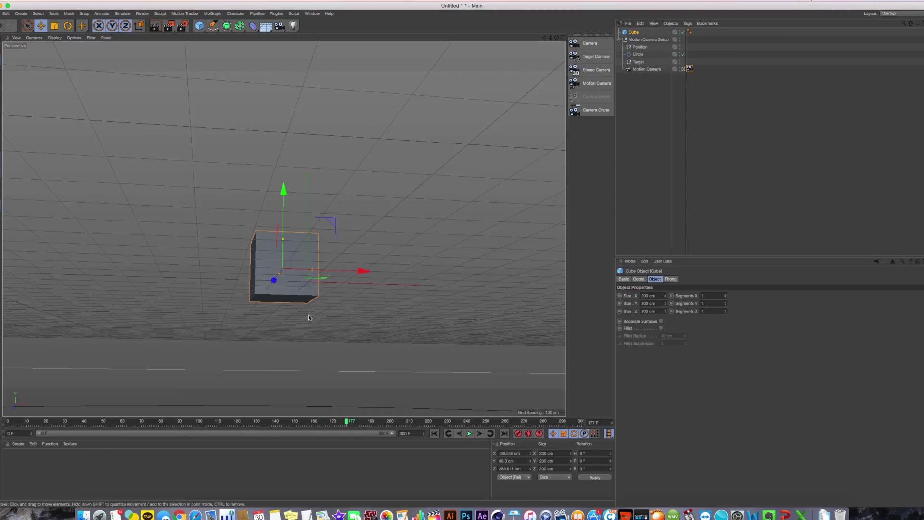
{"action": "left_click_drag", "start_coordinate": [254, 249], "coordinate": [244, 258], "text": "ctrl"}
{"action": "key", "text": "ctrl+z"}
{"action": "middle_click", "coordinate": [326, 251]}
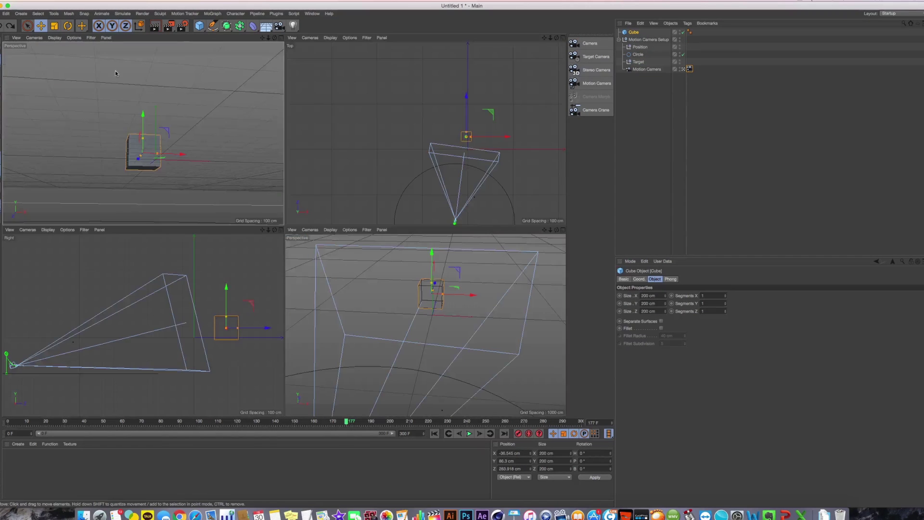
- Enlarge the free perspective view to show camera and cube, go to frame 0 and enable automatic keyframing
{"action": "middle_click", "coordinate": [314, 293]}
{"action": "left_click_drag", "start_coordinate": [331, 276], "coordinate": [188, 350], "text": "alt"}
{"action": "left_click", "coordinate": [434, 433]}
{"action": "left_click", "coordinate": [528, 433]}
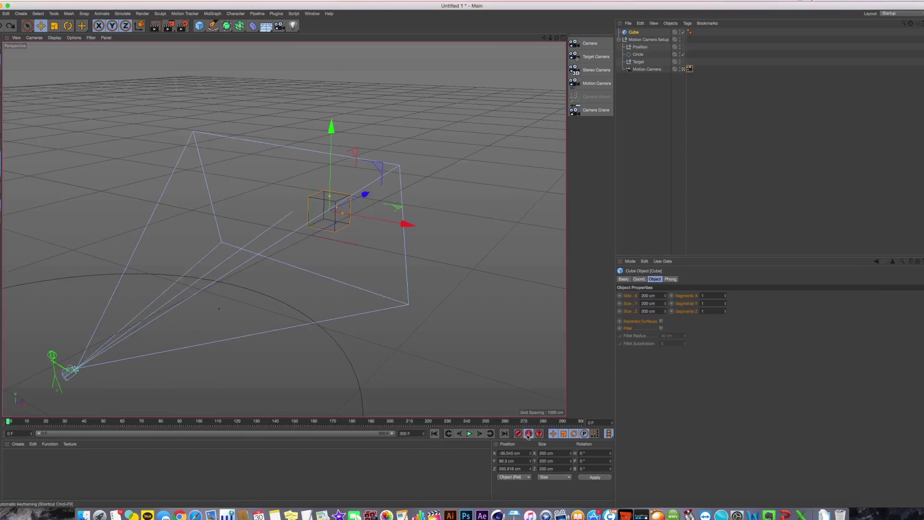
- At frame 28, keyframe the cube moved away from the camera to about Z 4252 cm
{"action": "mouse_move", "coordinate": [53, 421]}
{"action": "left_mouse_down"}
{"action": "mouse_move", "coordinate": [96, 421]}
{"action": "mouse_move", "coordinate": [62, 422]}
{"action": "left_mouse_up"}
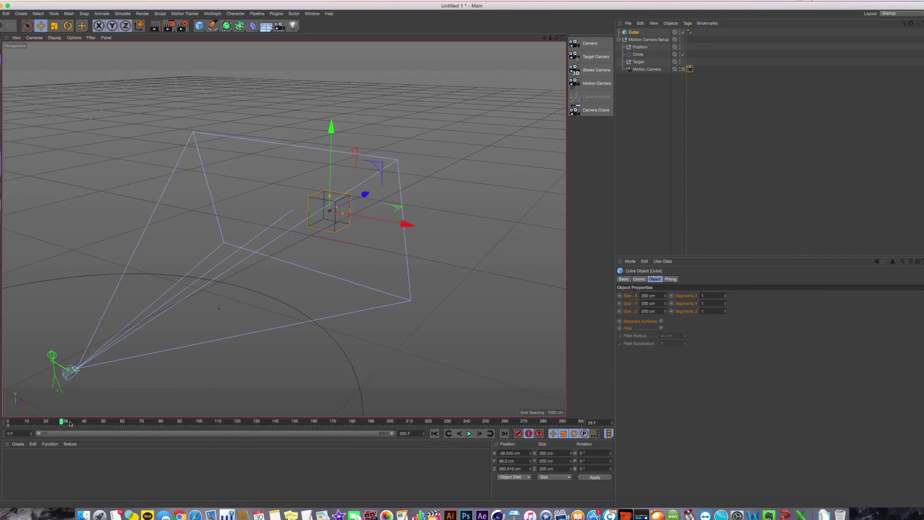
{"action": "middle_click_drag", "start_coordinate": [464, 166], "coordinate": [456, 191], "text": "alt"}
{"action": "left_click_drag", "start_coordinate": [357, 216], "coordinate": [507, 139]}
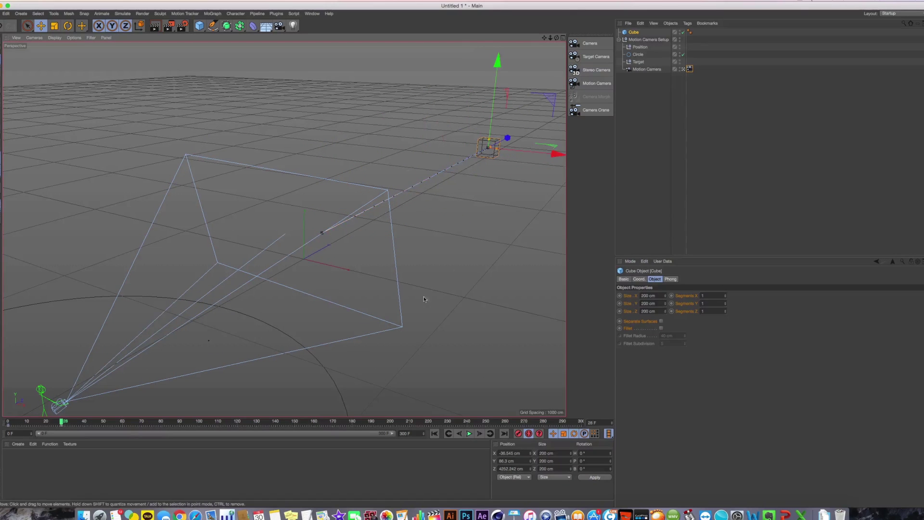
- At frame 72, keyframe the cube raised straight up to about Y 1610 cm
{"action": "left_click_drag", "start_coordinate": [62, 421], "coordinate": [145, 421]}
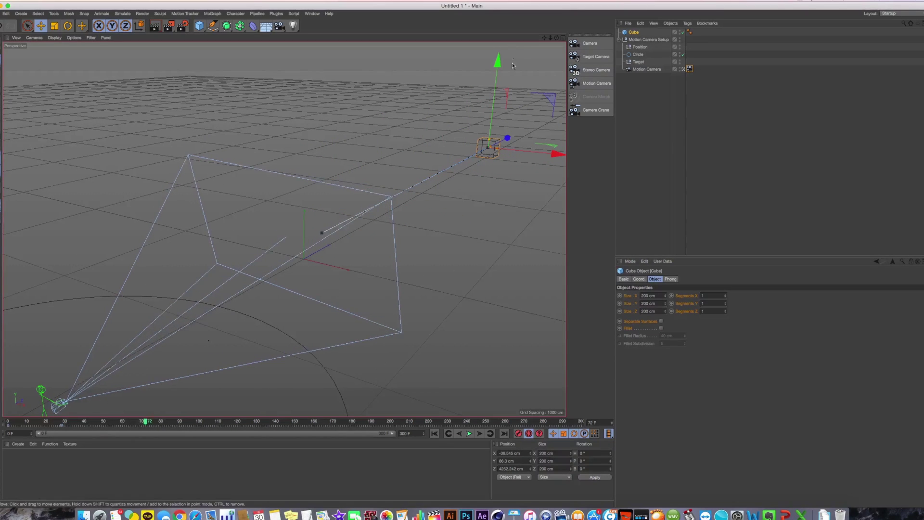
{"action": "left_click_drag", "start_coordinate": [498, 61], "coordinate": [508, 4]}
{"action": "middle_click_drag", "start_coordinate": [483, 186], "coordinate": [476, 222], "text": "alt"}
{"action": "right_click_drag", "start_coordinate": [475, 221], "coordinate": [457, 220], "text": "alt"}
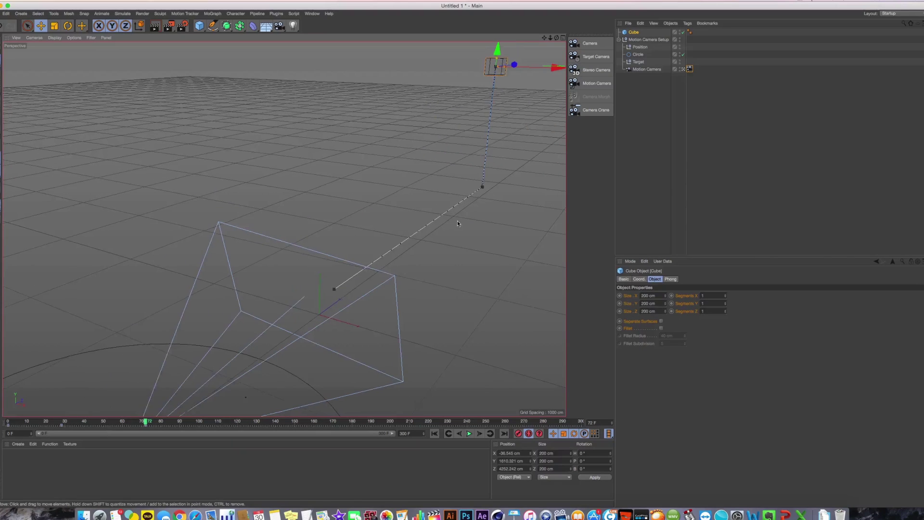
- At frame 150, keyframe the cube moved back toward the camera to about Z -711 cm
{"action": "left_click_drag", "start_coordinate": [346, 423], "coordinate": [294, 422]}
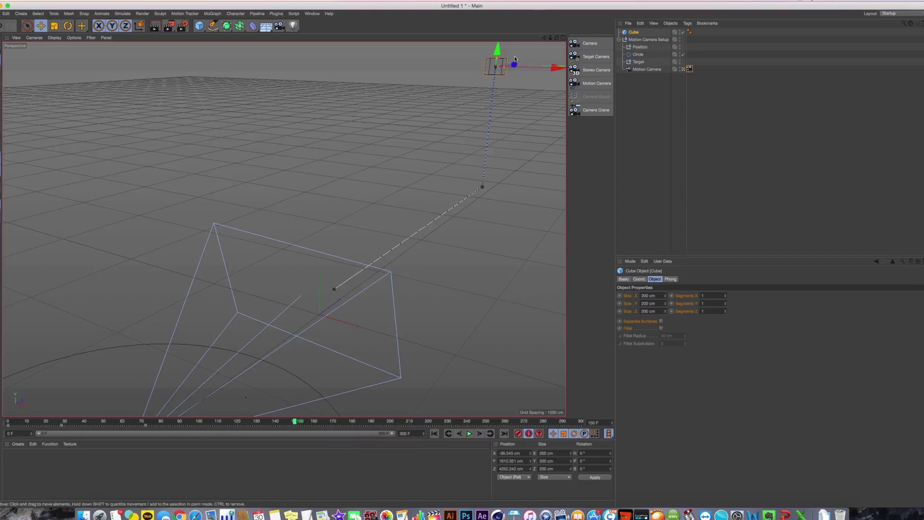
{"action": "left_click_drag", "start_coordinate": [514, 64], "coordinate": [322, 96]}
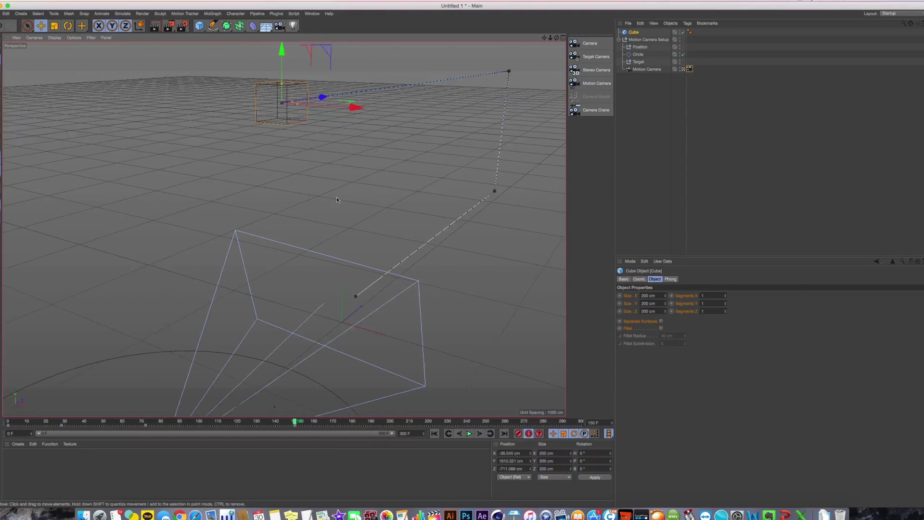
- At frame 215, keyframe the cube rotated to about H 51°, P -37°, B 5° and moved to about X 773 cm, Z -487 cm
{"action": "left_click_drag", "start_coordinate": [365, 425], "coordinate": [420, 424]}
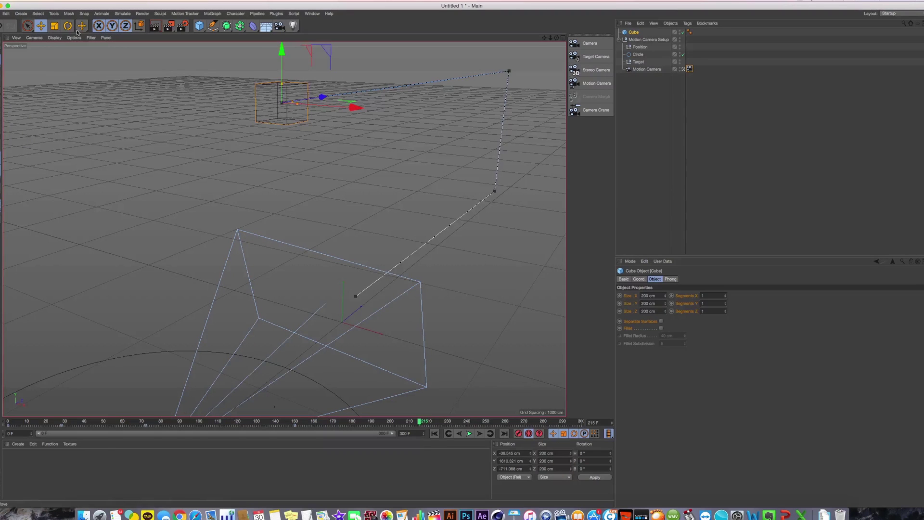
{"action": "key", "text": "r"}
{"action": "left_click_drag", "start_coordinate": [283, 114], "coordinate": [321, 83]}
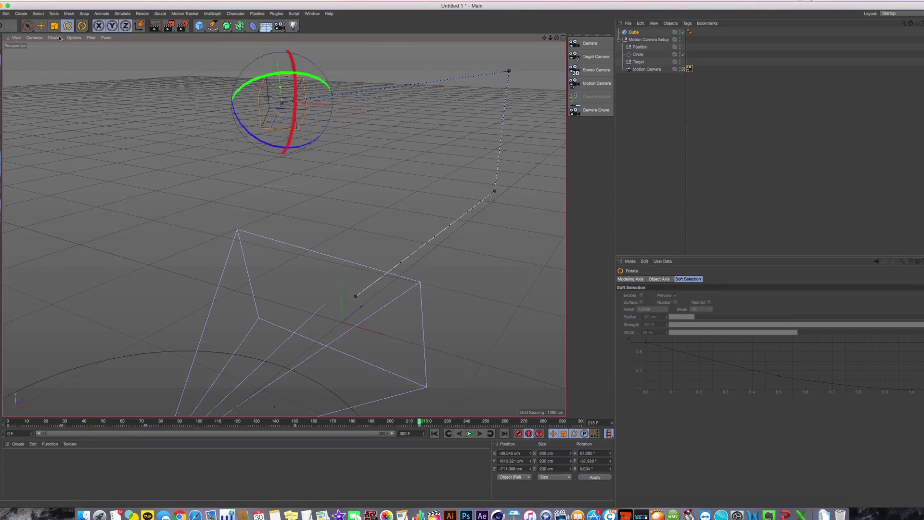
{"action": "key", "text": "e"}
{"action": "left_click_drag", "start_coordinate": [360, 151], "coordinate": [465, 285]}
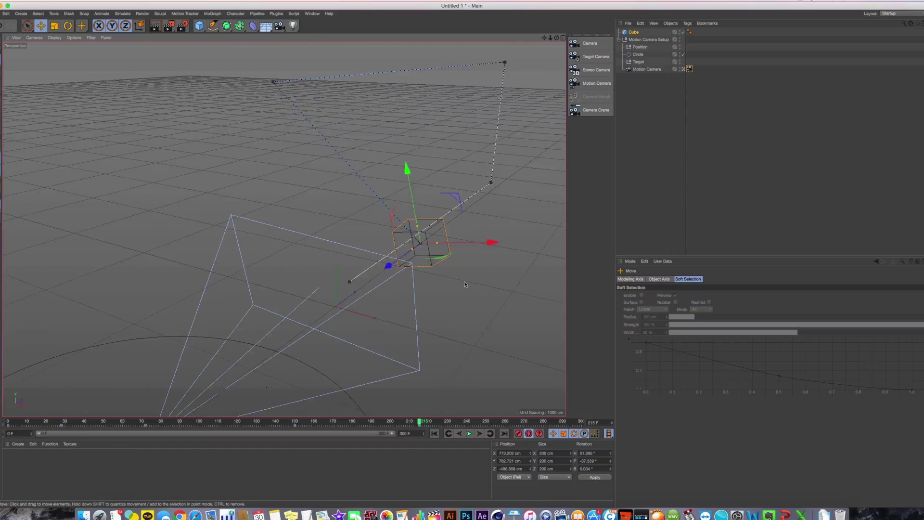
- Scrub the timeline back to frame 110 to inspect the cube's motion through the Motion Camera
{"action": "left_click_drag", "start_coordinate": [420, 423], "coordinate": [243, 424]}
{"action": "left_click_drag", "start_coordinate": [463, 158], "coordinate": [163, 112], "text": "alt"}
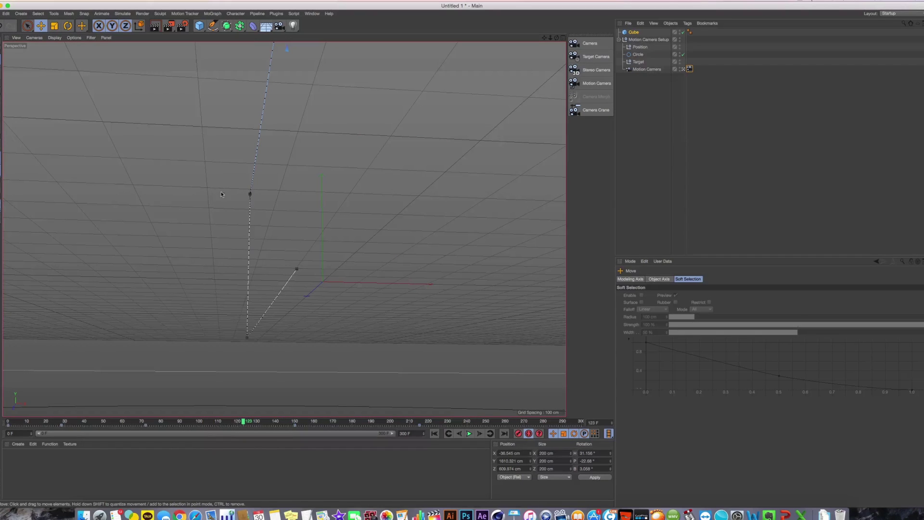
{"action": "left_click_drag", "start_coordinate": [244, 425], "coordinate": [219, 436]}
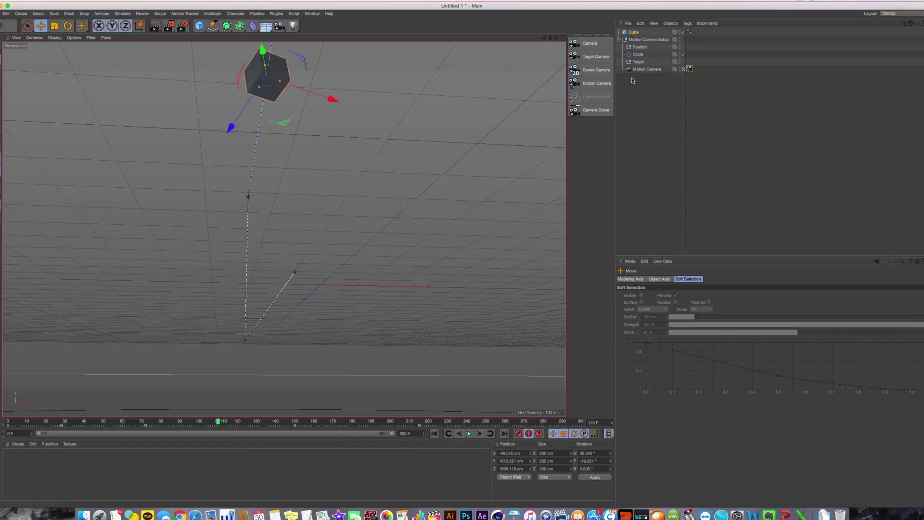
- Enable Chase Object in the Motion Camera's animation settings and link the cube as the object to chase
{"action": "left_click", "coordinate": [688, 69]}
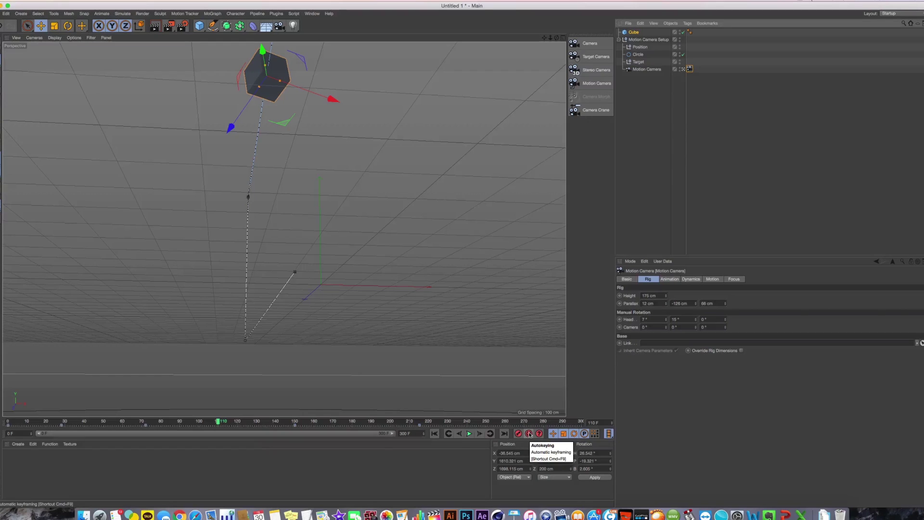
{"action": "left_click", "coordinate": [669, 280]}
{"action": "scroll", "coordinate": [646, 437], "scroll_direction": "down", "scroll_amount": 3}
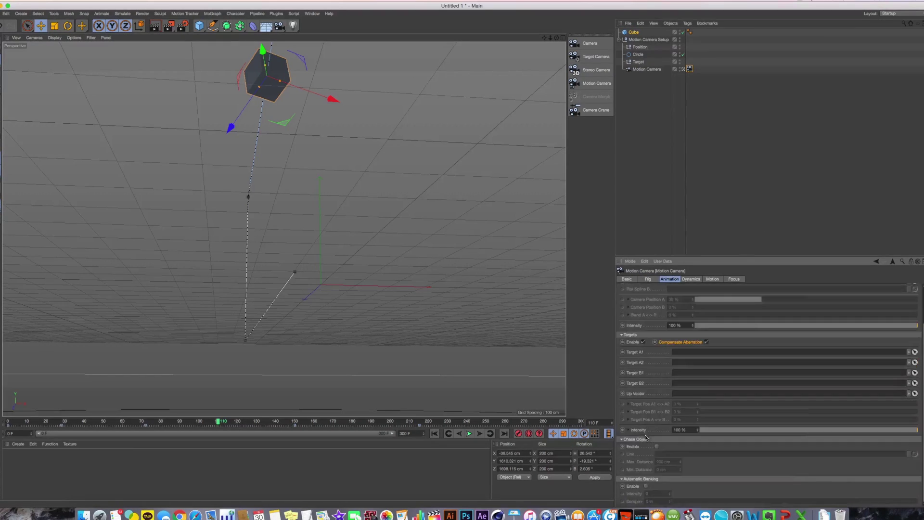
{"action": "left_click", "coordinate": [656, 447]}
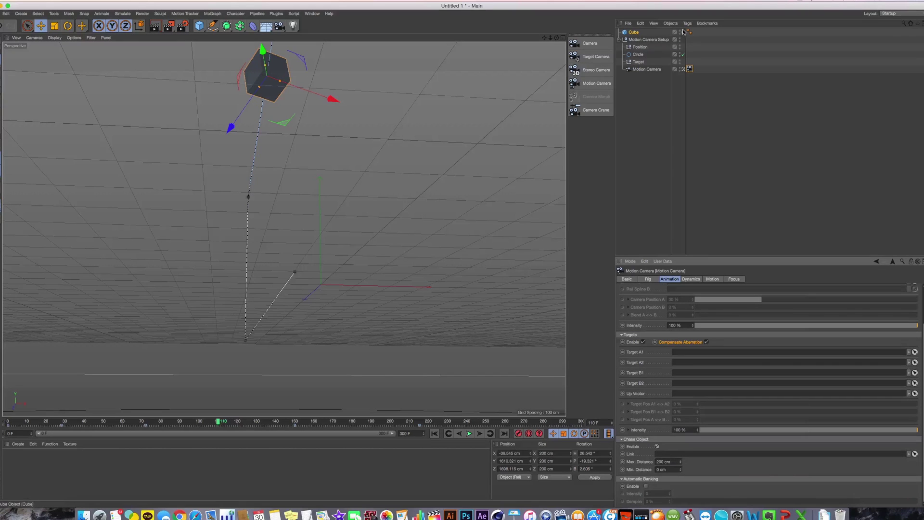
{"action": "left_click_drag", "start_coordinate": [637, 35], "coordinate": [713, 439]}
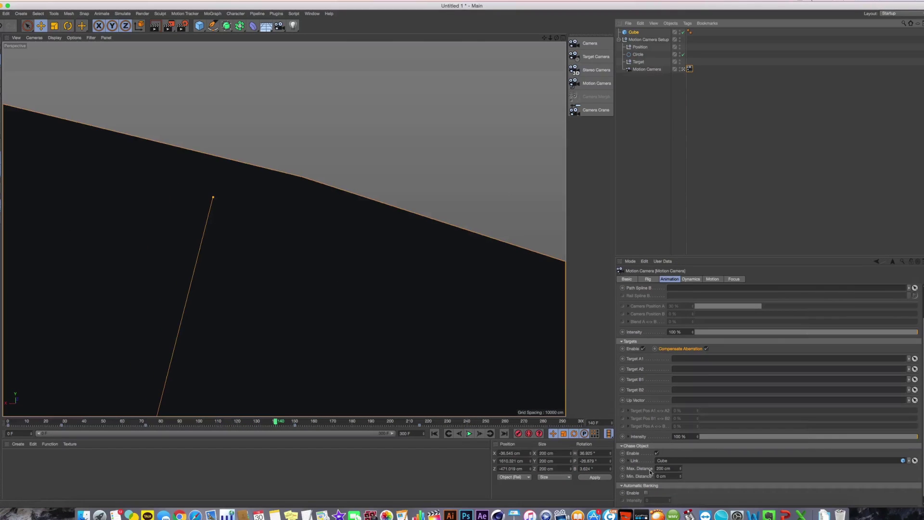
- Try Chase Object maximum distances of 51 cm and 500 cm, checking each against the cube's animation
{"action": "left_click_drag", "start_coordinate": [679, 469], "coordinate": [680, 495]}
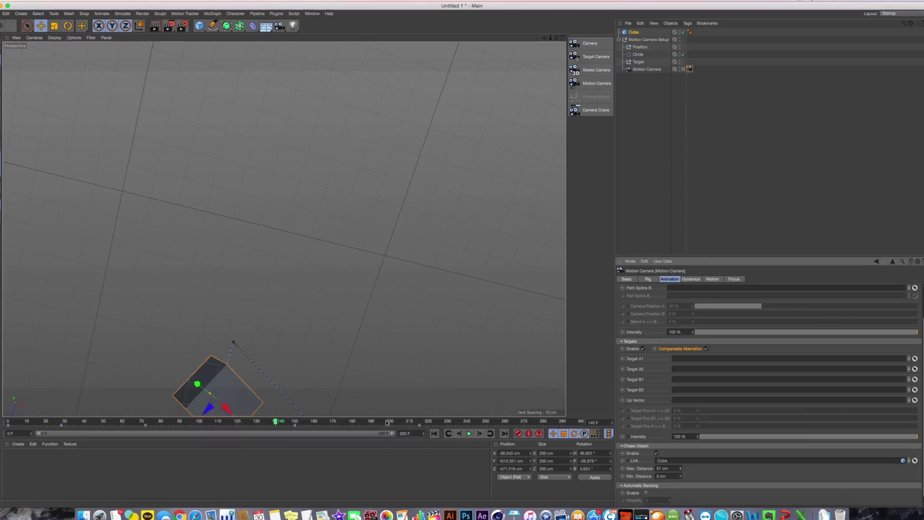
{"action": "left_click_drag", "start_coordinate": [384, 422], "coordinate": [213, 422]}
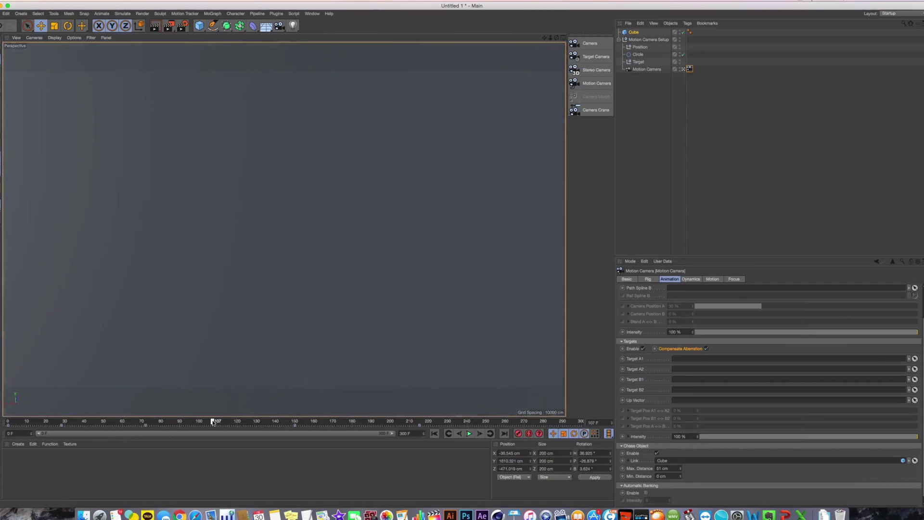
{"action": "left_click", "coordinate": [669, 469]}
{"action": "type", "text": "500"}
{"action": "key", "text": "Return"}
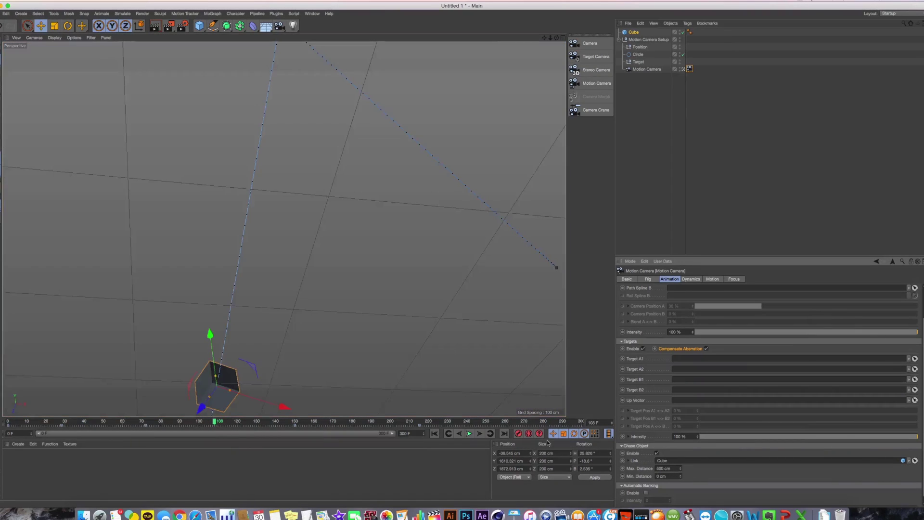
{"action": "left_click", "coordinate": [435, 433]}
{"action": "left_click", "coordinate": [468, 434]}
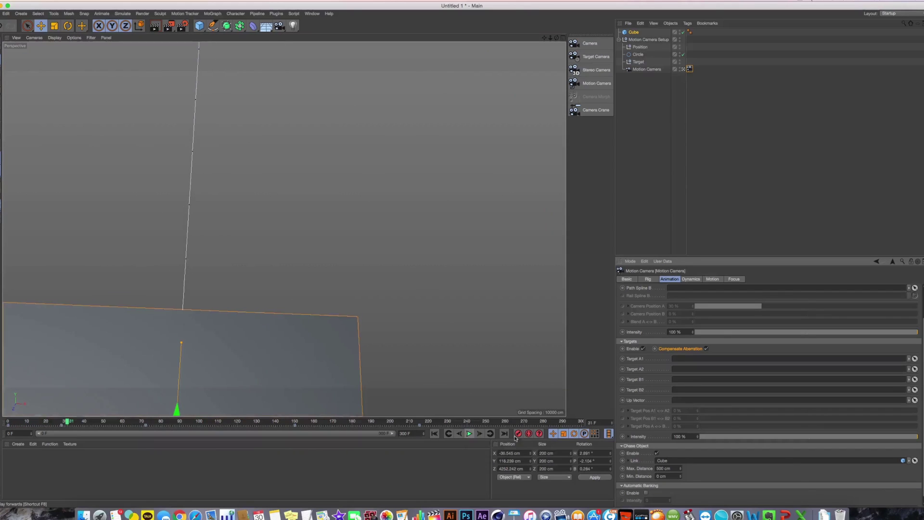
- Set the Chase Object's maximum and minimum distances to 1941 cm and play the animation from the start
{"action": "left_click_drag", "start_coordinate": [680, 475], "coordinate": [680, 424]}
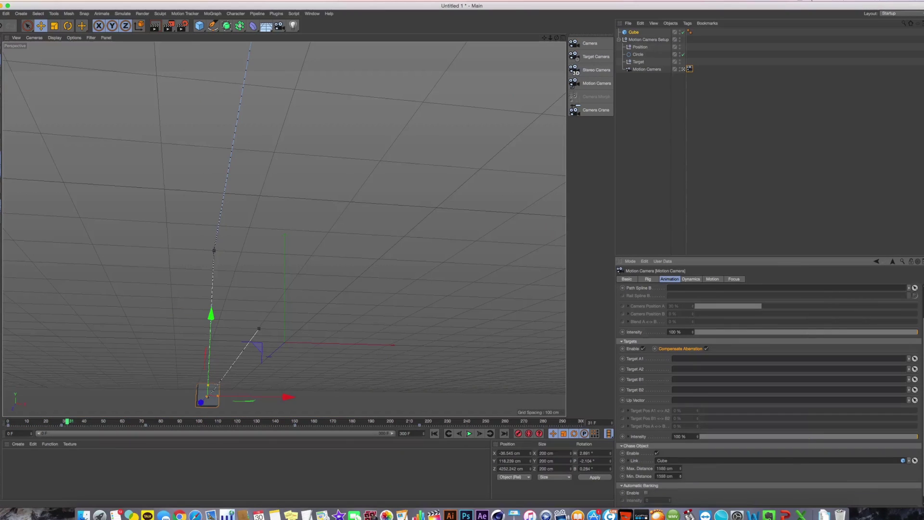
{"action": "left_click_drag", "start_coordinate": [680, 476], "coordinate": [680, 450]}
{"action": "left_click", "coordinate": [435, 433]}
{"action": "left_click", "coordinate": [469, 434]}
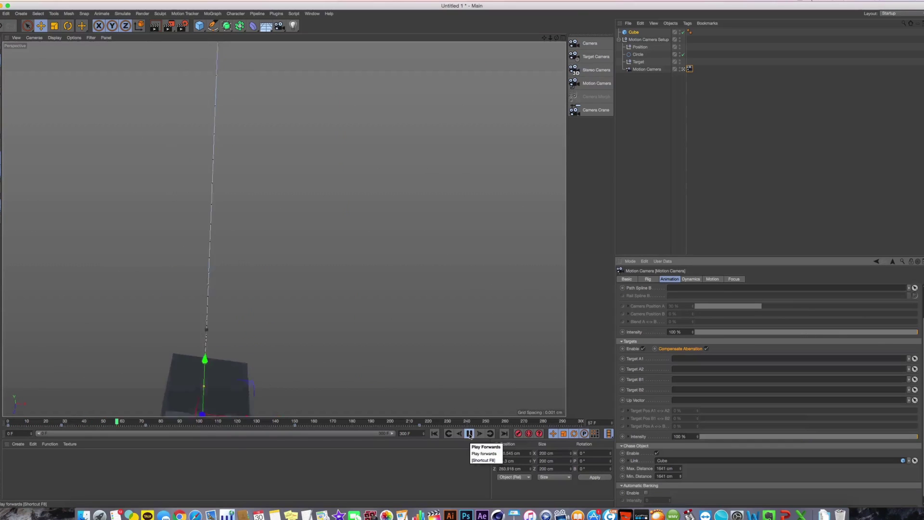
- Examine from the outside perspective view how the camera chases the cube during playback
{"action": "middle_click", "coordinate": [296, 316]}
{"action": "middle_click", "coordinate": [289, 304]}
{"action": "middle_click", "coordinate": [301, 305]}
{"action": "middle_click", "coordinate": [395, 308]}
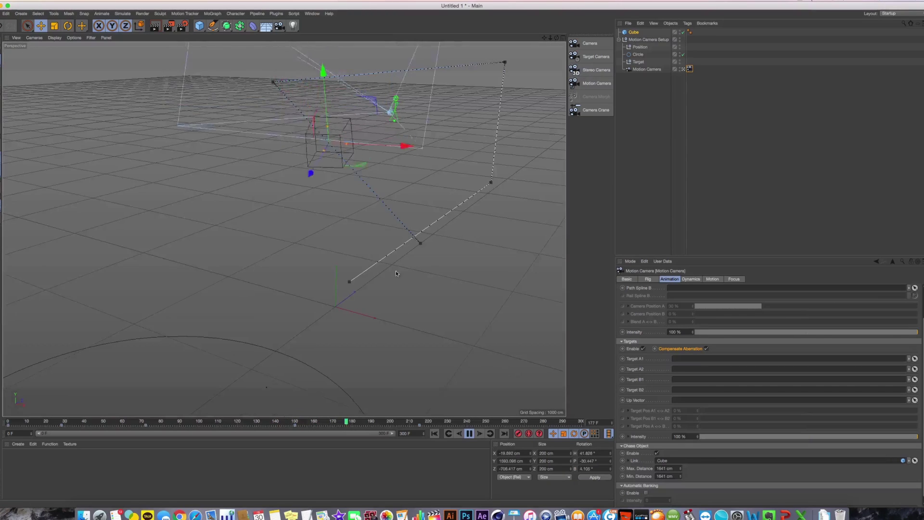
{"action": "left_click_drag", "start_coordinate": [378, 285], "coordinate": [362, 296], "text": "alt"}
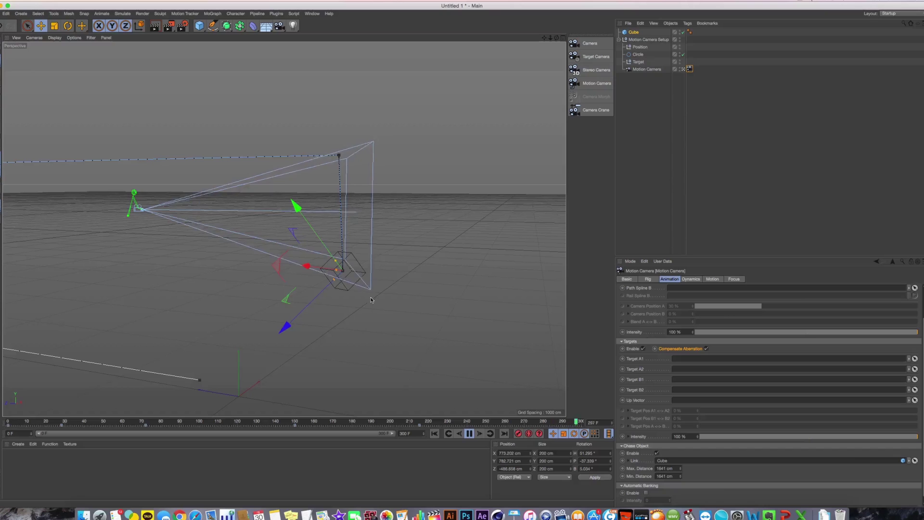
{"action": "middle_click_drag", "start_coordinate": [186, 271], "coordinate": [397, 273], "text": "alt"}
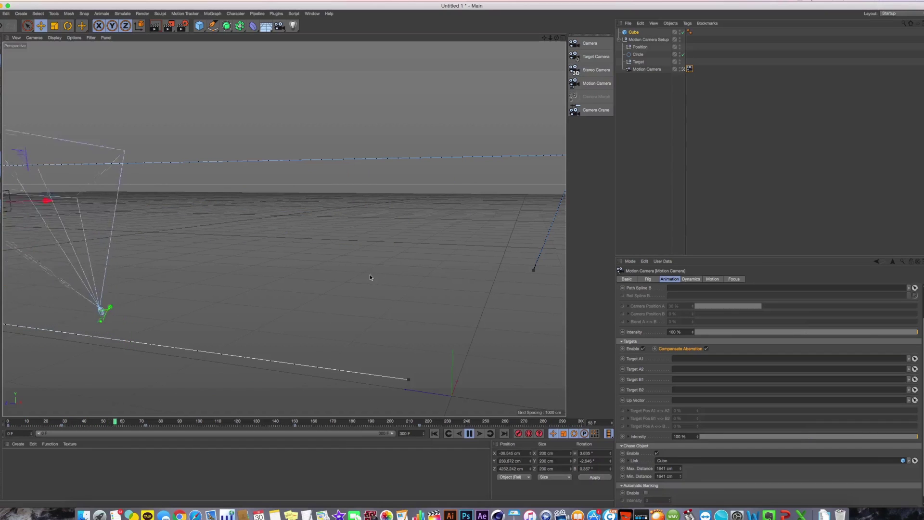
- Link the cube as the Motion Camera's Target A1 and check the playback from the camera and outside views
{"action": "middle_click", "coordinate": [198, 258]}
{"action": "middle_click", "coordinate": [149, 212]}
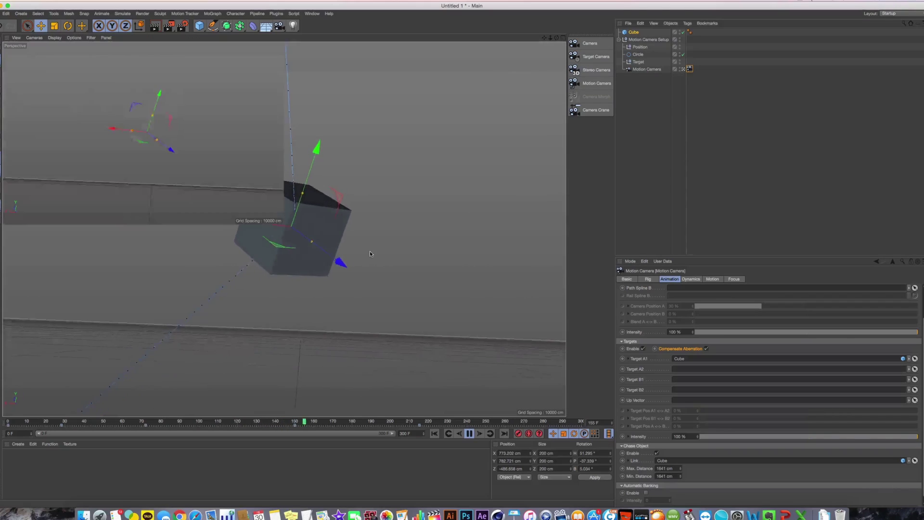
{"action": "middle_click", "coordinate": [396, 273]}
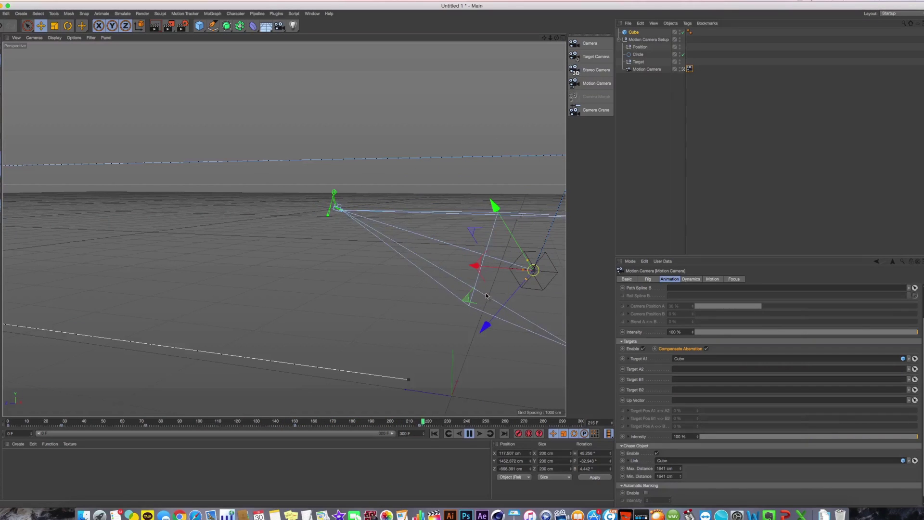
{"action": "middle_click", "coordinate": [462, 280]}
{"action": "middle_click", "coordinate": [152, 150]}
{"action": "middle_click", "coordinate": [326, 198]}
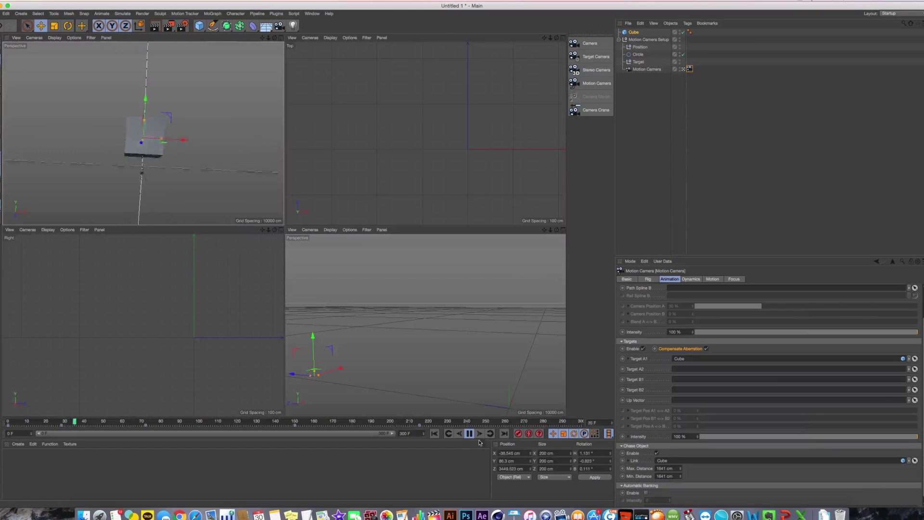
{"action": "middle_click", "coordinate": [405, 242]}
{"action": "key", "text": "F8"}
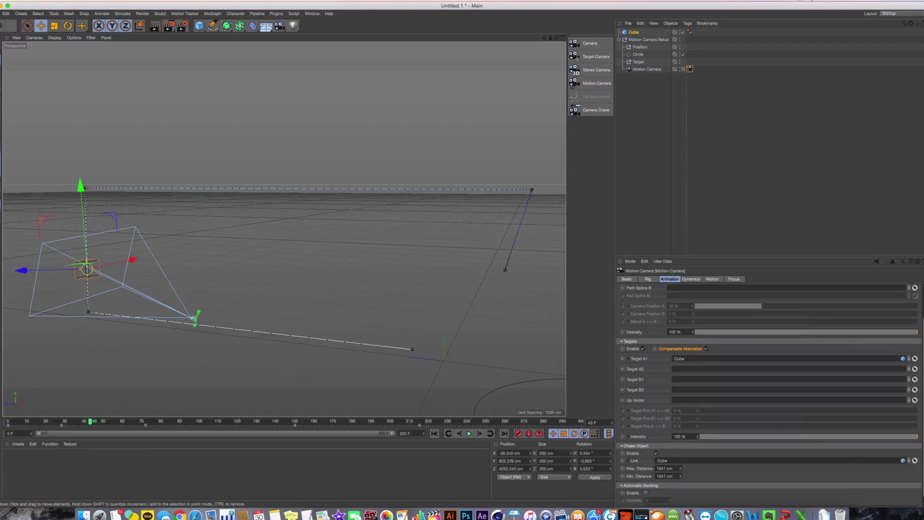
- Add a MoGraph Cloner with a new cube as its child
{"action": "left_click", "coordinate": [213, 13]}
{"action": "left_click", "coordinate": [218, 97]}
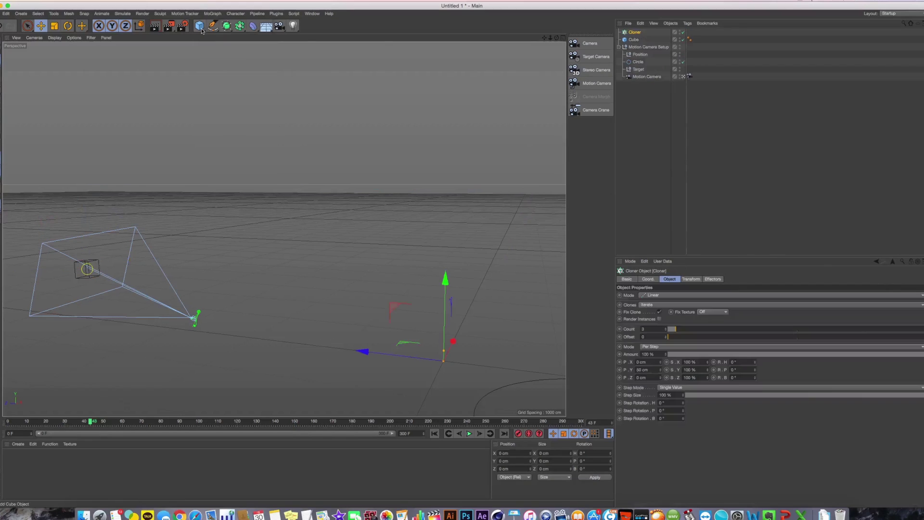
{"action": "left_click", "coordinate": [202, 29], "text": "shift"}
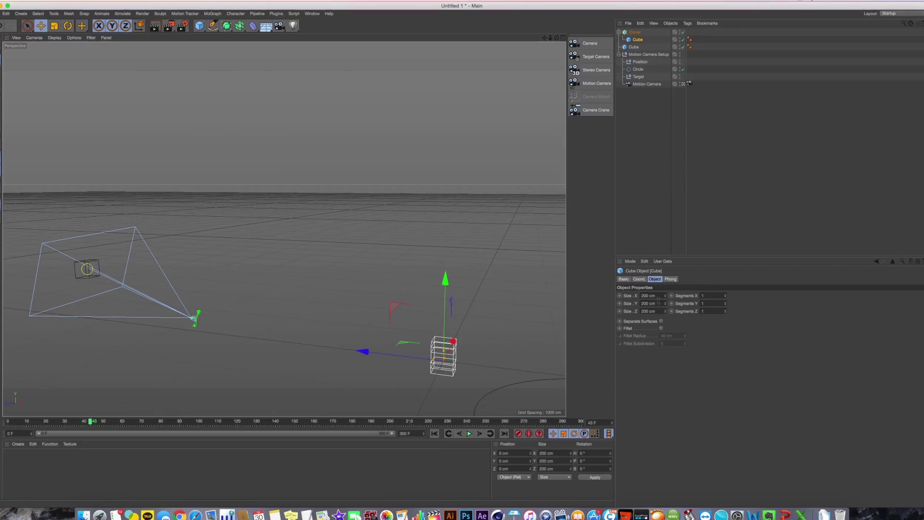
- Resize the Cloner's child cube to 30 cm in X, Y and Z
{"action": "left_click", "coordinate": [634, 47]}
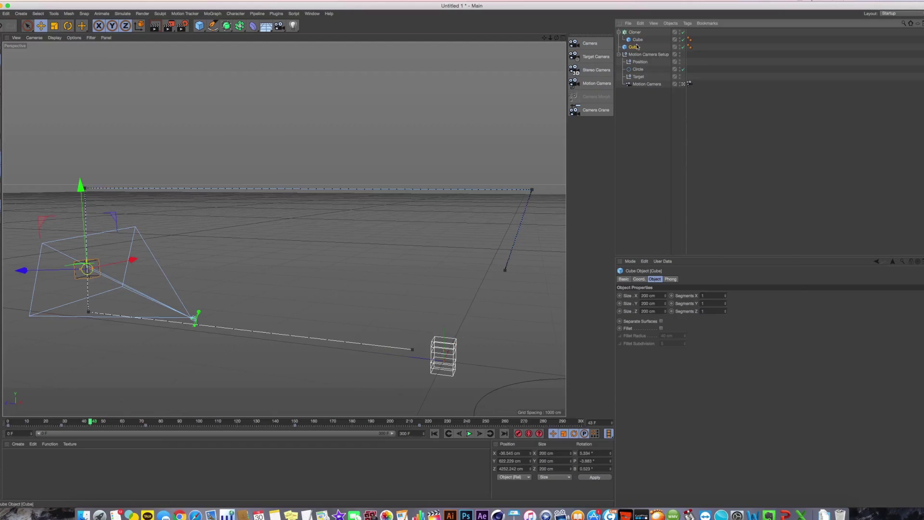
{"action": "left_click", "coordinate": [637, 39]}
{"action": "type", "text": "30"}
{"action": "key", "text": "Tab"}
{"action": "type", "text": "30"}
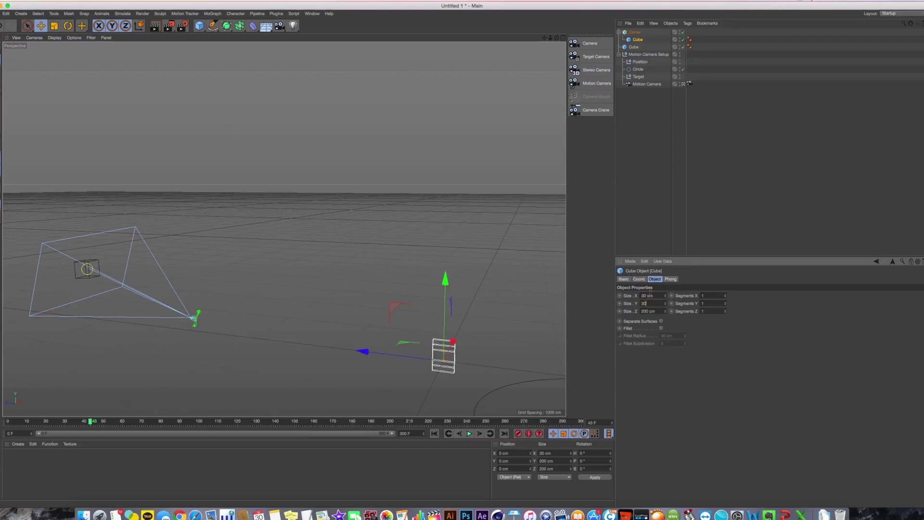
{"action": "left_click_drag", "start_coordinate": [389, 202], "coordinate": [287, 185]}
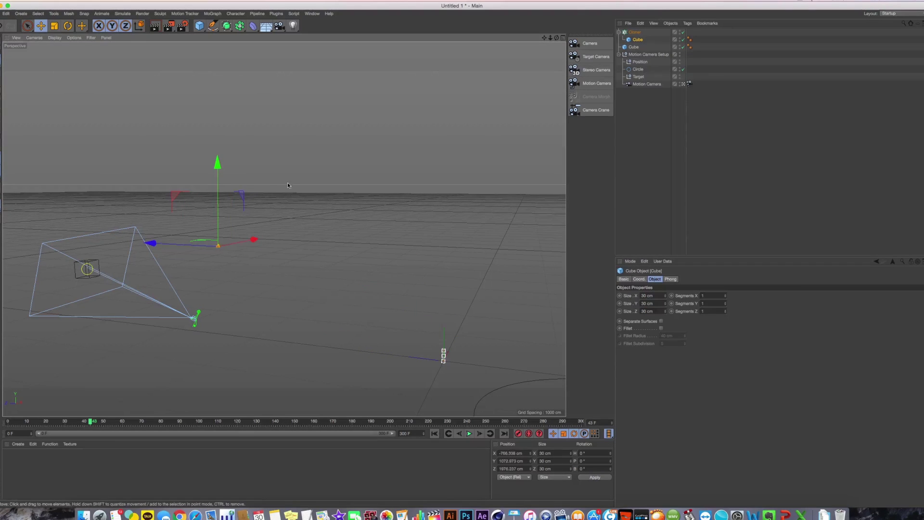
- Switch the Cloner's mode to Grid Array
{"action": "middle_click_drag", "start_coordinate": [302, 219], "coordinate": [332, 218], "text": "alt"}
{"action": "left_click", "coordinate": [635, 33]}
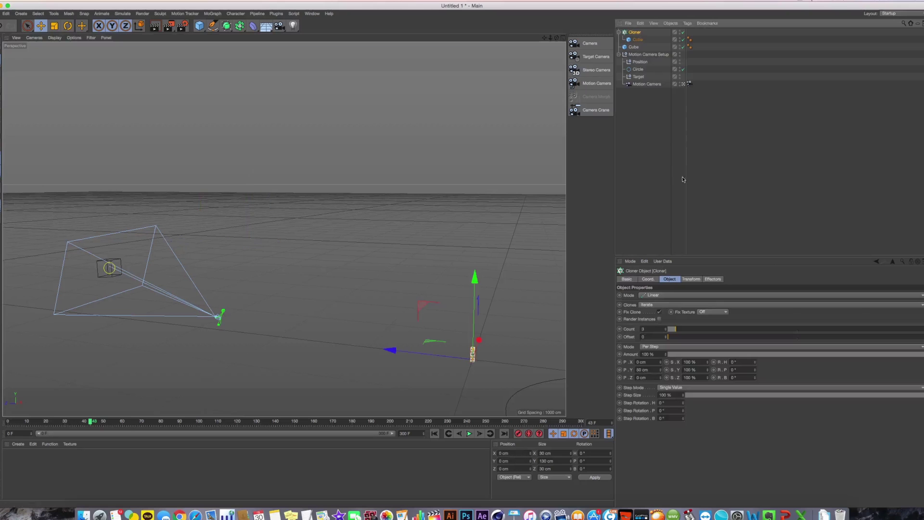
{"action": "left_click", "coordinate": [663, 295]}
{"action": "left_click", "coordinate": [670, 327]}
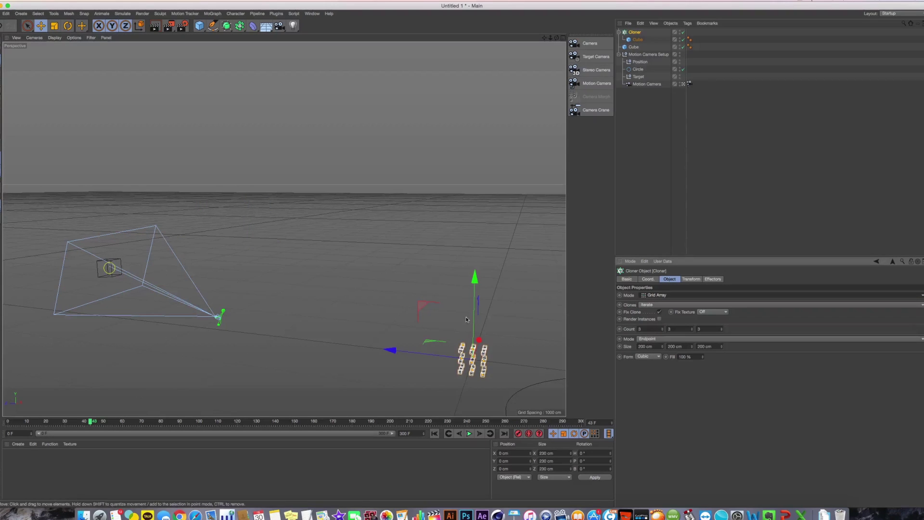
- In the top view, move the Cloner along its Z axis to about 3561 cm
{"action": "left_click_drag", "start_coordinate": [468, 319], "coordinate": [465, 345], "text": "alt"}
{"action": "middle_click", "coordinate": [465, 344]}
{"action": "middle_click", "coordinate": [462, 214]}
{"action": "middle_click_drag", "start_coordinate": [463, 255], "coordinate": [415, 283], "text": "alt"}
{"action": "scroll", "coordinate": [457, 155], "scroll_direction": "down", "scroll_amount": 5}
{"action": "left_click_drag", "start_coordinate": [416, 283], "coordinate": [419, 139]}
- Set the Cloner's grid size to 5000 cm and its clone count to 8 in all three directions
{"action": "double_click", "coordinate": [660, 345]}
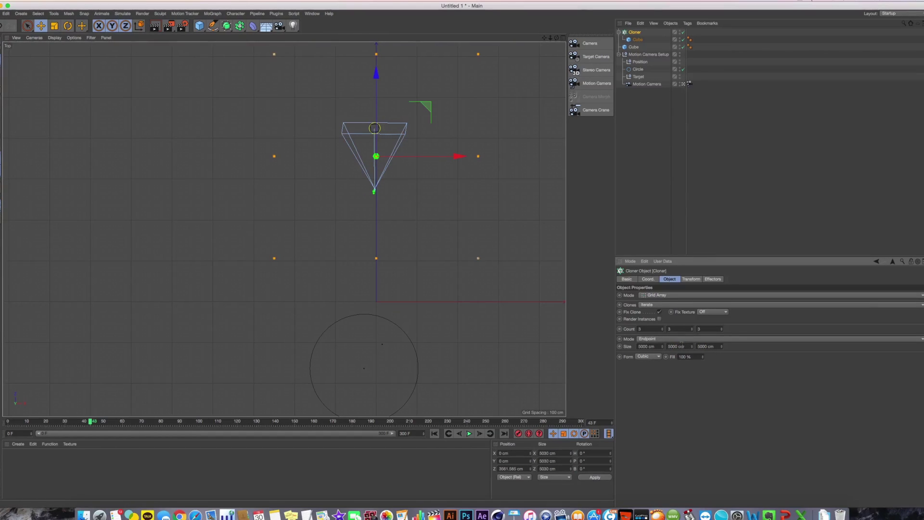
{"action": "key", "text": "Tab"}
{"action": "type", "text": "8"}
{"action": "key", "text": "Return"}
- Play the animation from the start in the Motion Camera view to watch the cube travel through the clone grid
{"action": "middle_click", "coordinate": [478, 247]}
{"action": "middle_click", "coordinate": [376, 202]}
{"action": "middle_click", "coordinate": [152, 136]}
{"action": "middle_click", "coordinate": [152, 136]}
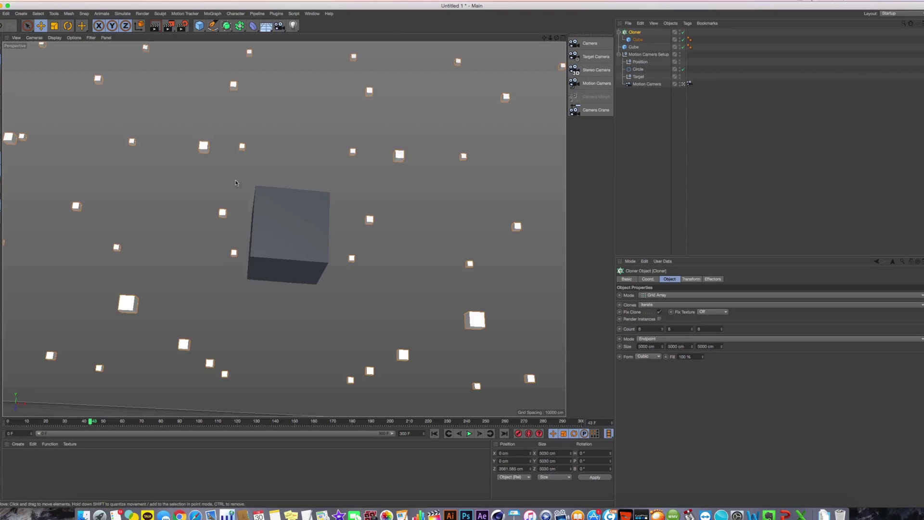
{"action": "left_click", "coordinate": [434, 433]}
{"action": "left_click", "coordinate": [470, 434]}
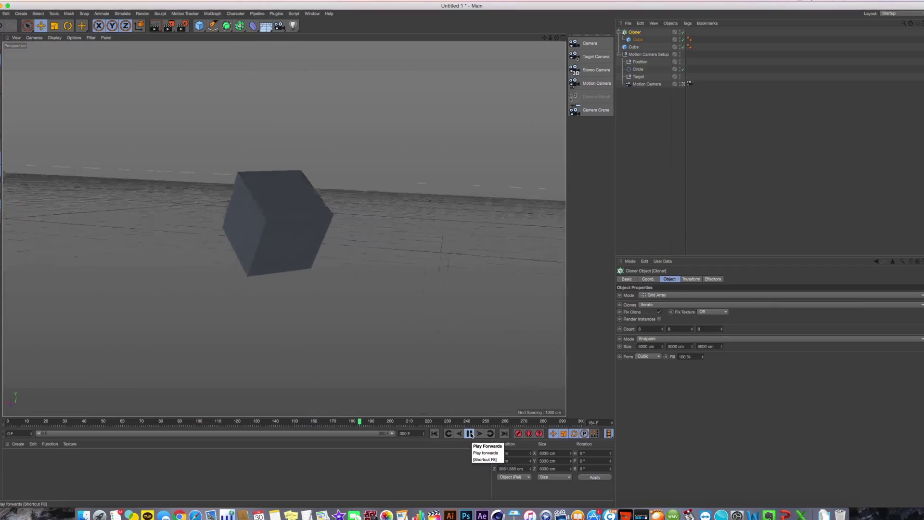
{"action": "left_click", "coordinate": [471, 435]}
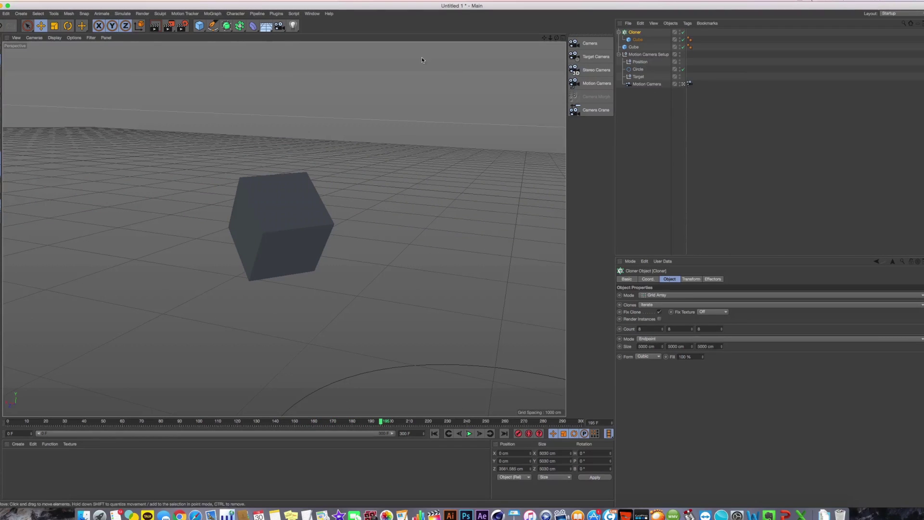
{"action": "left_click", "coordinate": [280, 26]}
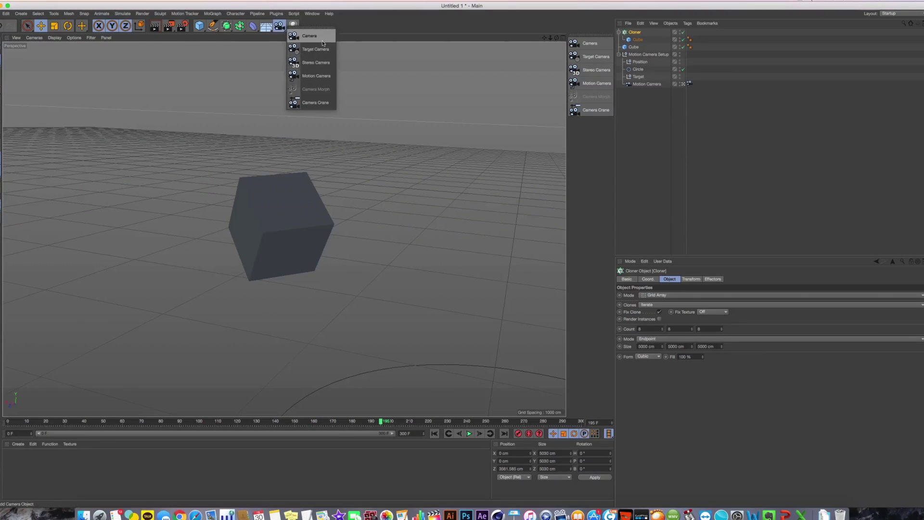
{"action": "left_click", "coordinate": [662, 153]}
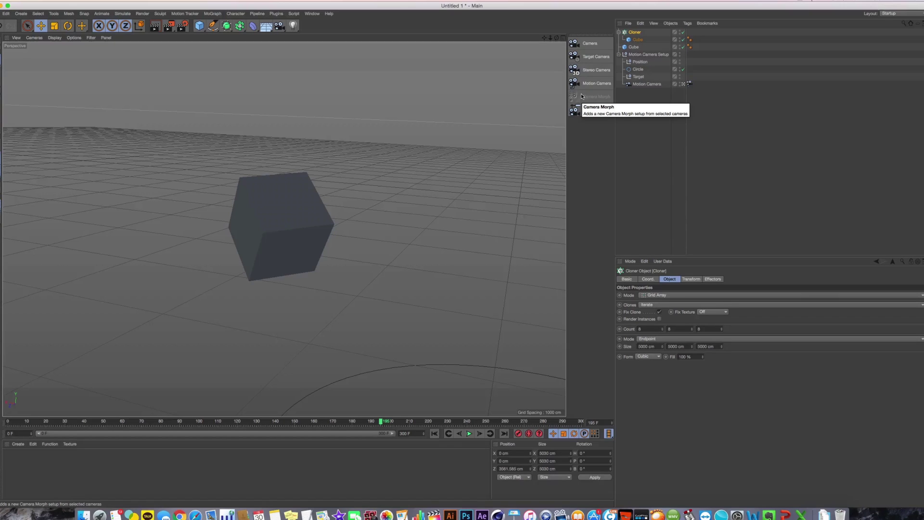
- Review the Motion Camera's target and Chase Object settings and replay the animation
{"action": "left_click", "coordinate": [689, 84]}
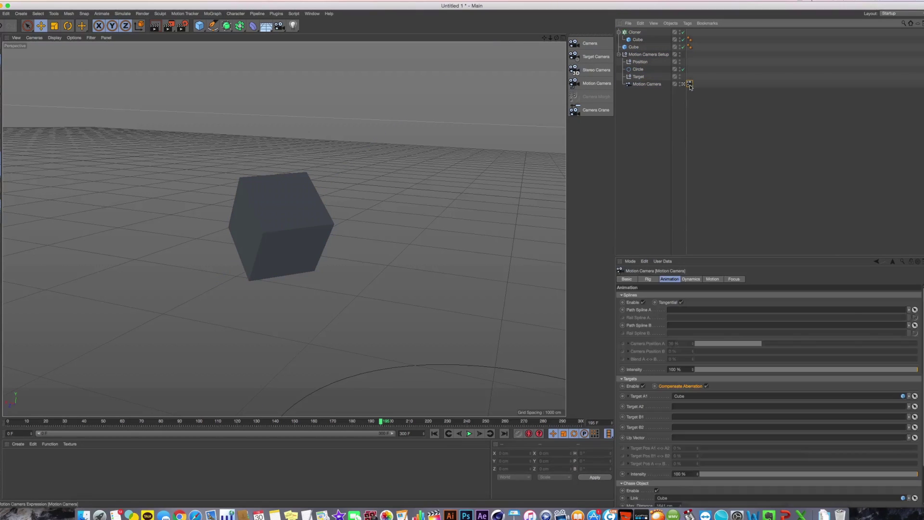
{"action": "scroll", "coordinate": [887, 439], "scroll_direction": "down", "scroll_amount": 3}
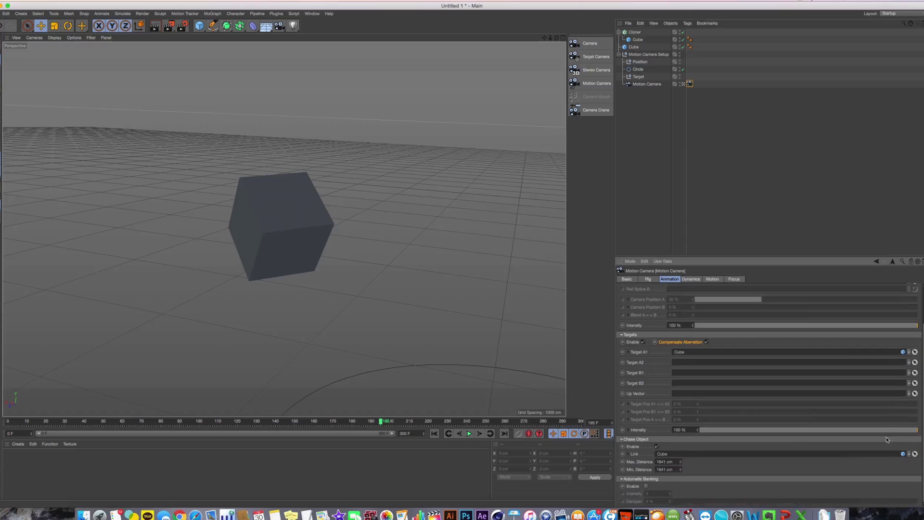
{"action": "left_click", "coordinate": [468, 433]}
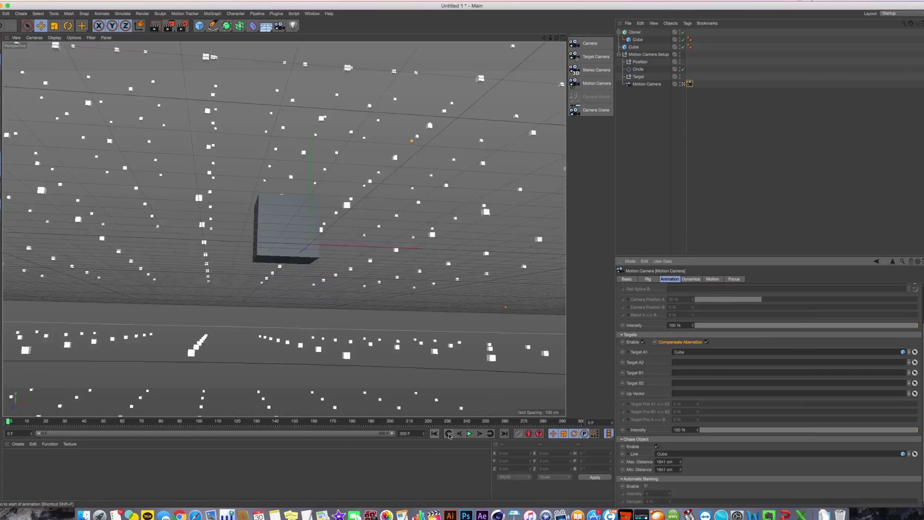
- Play the animation from the start with the Motion Camera's Automatic Banking switched off to watch the unbanked camera movement
{"action": "left_click", "coordinate": [468, 434]}
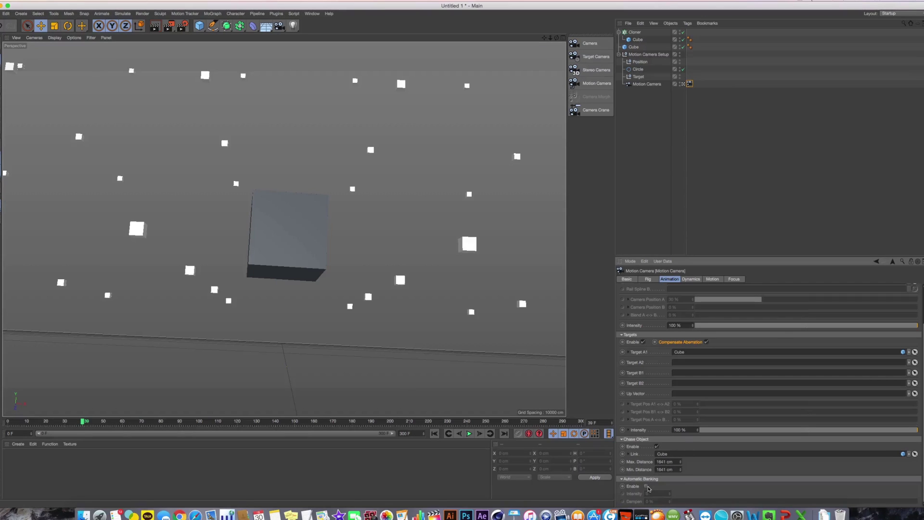
{"action": "left_click", "coordinate": [645, 486]}
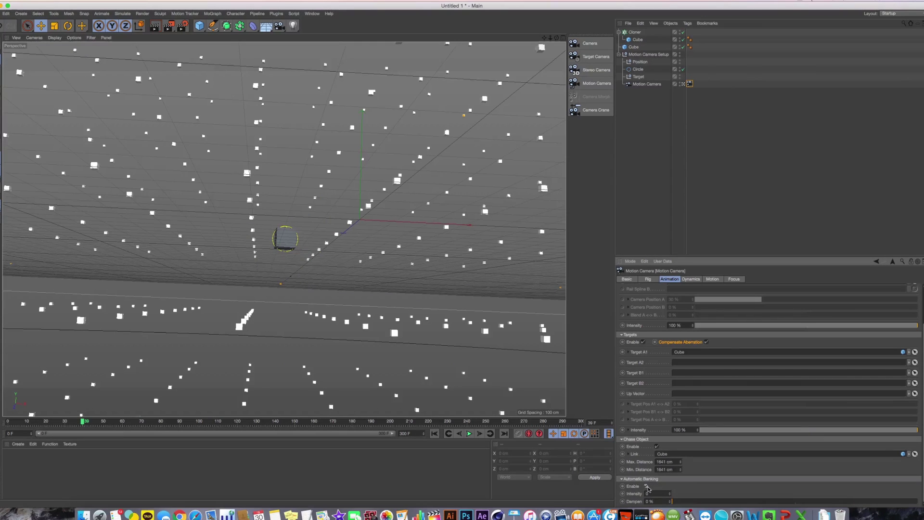
{"action": "left_click", "coordinate": [646, 486]}
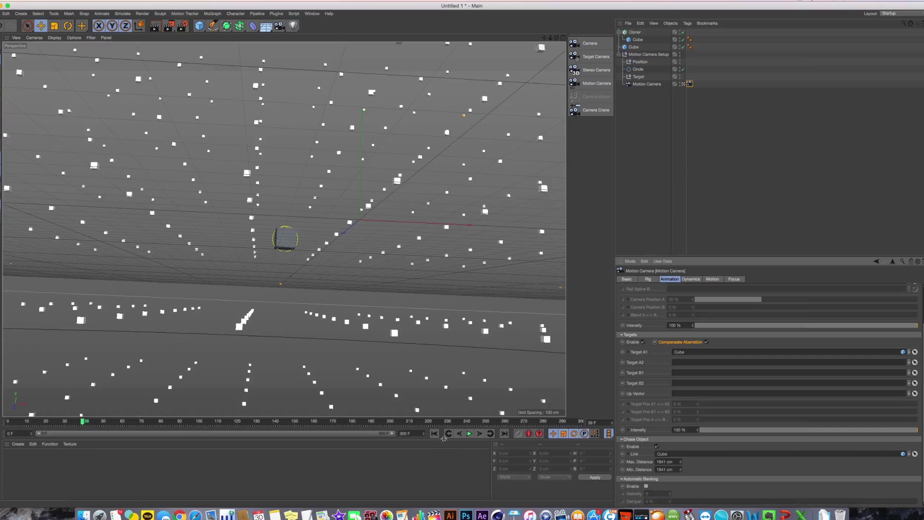
{"action": "left_click", "coordinate": [435, 434]}
{"action": "left_click", "coordinate": [468, 435]}
{"action": "left_click", "coordinate": [469, 435]}
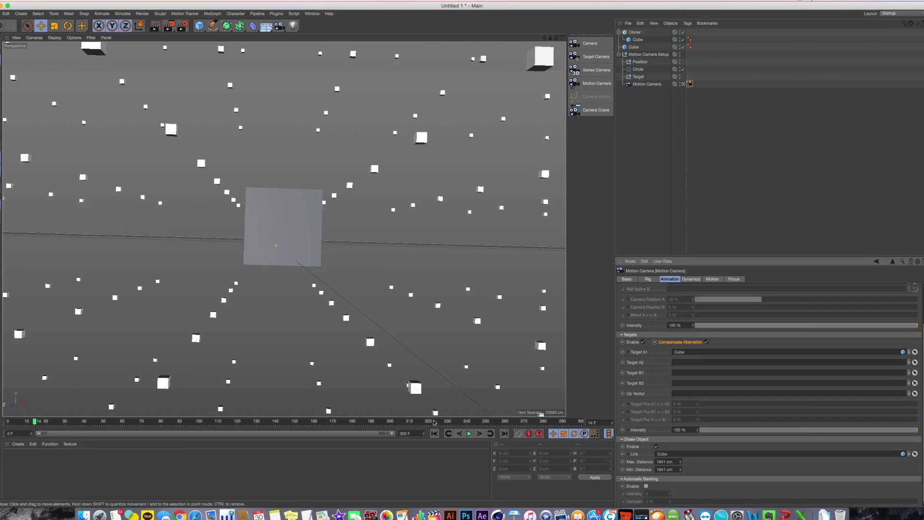
{"action": "left_click", "coordinate": [468, 434]}
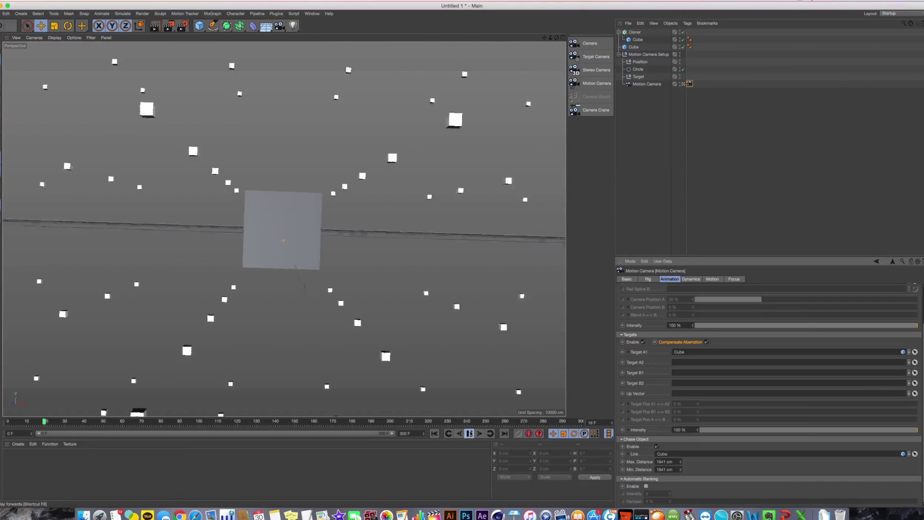
- Enable Automatic Banking on the Motion Camera and play the animation from the start
{"action": "left_click", "coordinate": [435, 434]}
{"action": "left_click", "coordinate": [647, 486]}
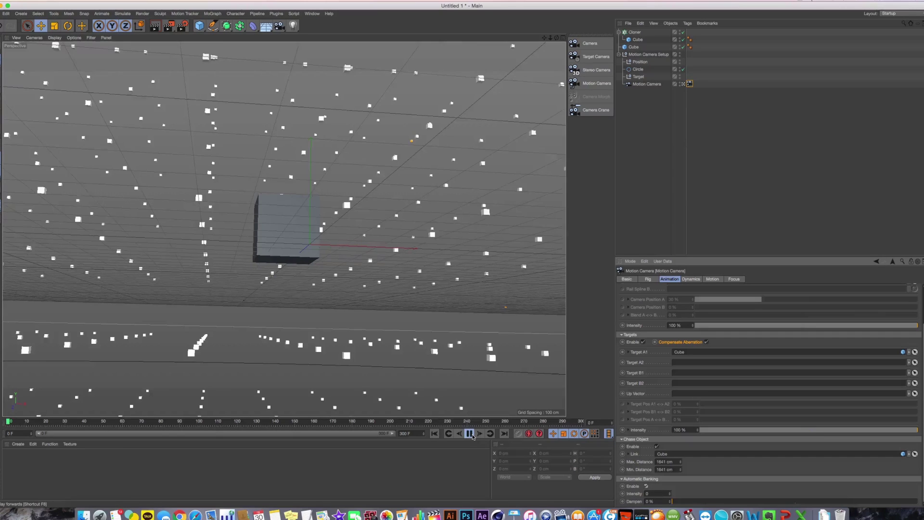
{"action": "left_click", "coordinate": [470, 434]}
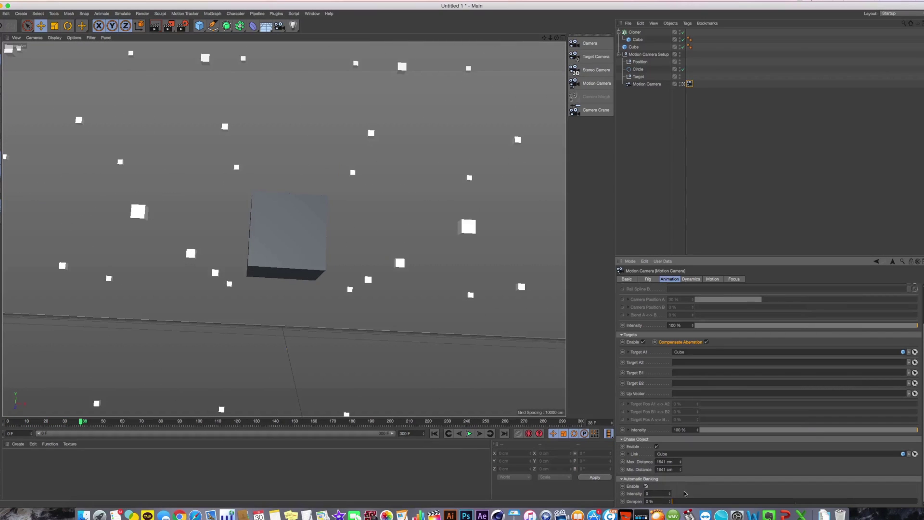
- Raise the Automatic Banking intensity to about 54 and its dampening to 22 %, and replay the animation
{"action": "left_click", "coordinate": [669, 492]}
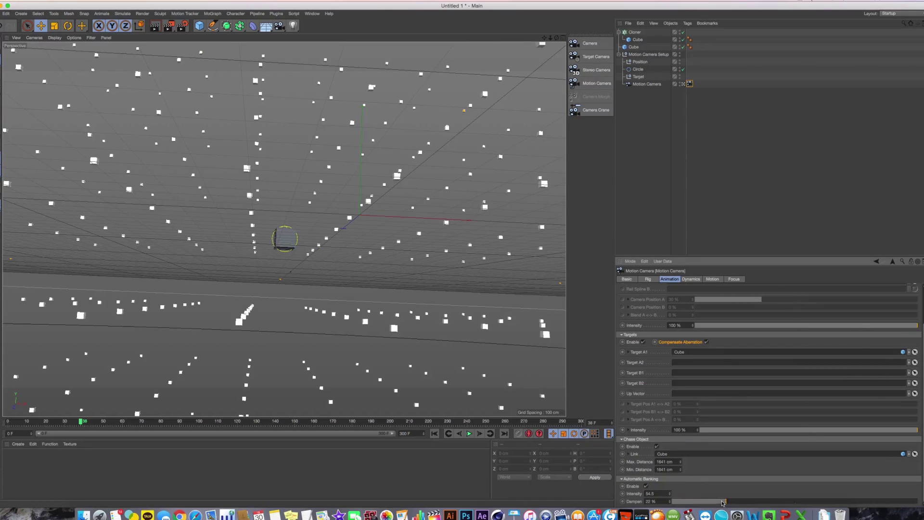
{"action": "left_click", "coordinate": [435, 433]}
{"action": "left_click", "coordinate": [470, 433]}
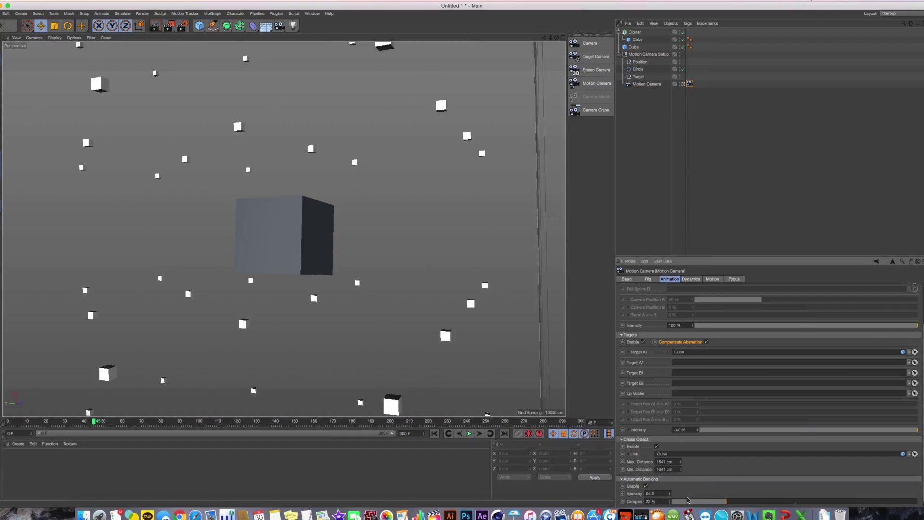
- Set the Automatic Banking dampening to 0 % and its intensity to 10, and replay the animation from the start
{"action": "left_click_drag", "start_coordinate": [688, 500], "coordinate": [657, 504]}
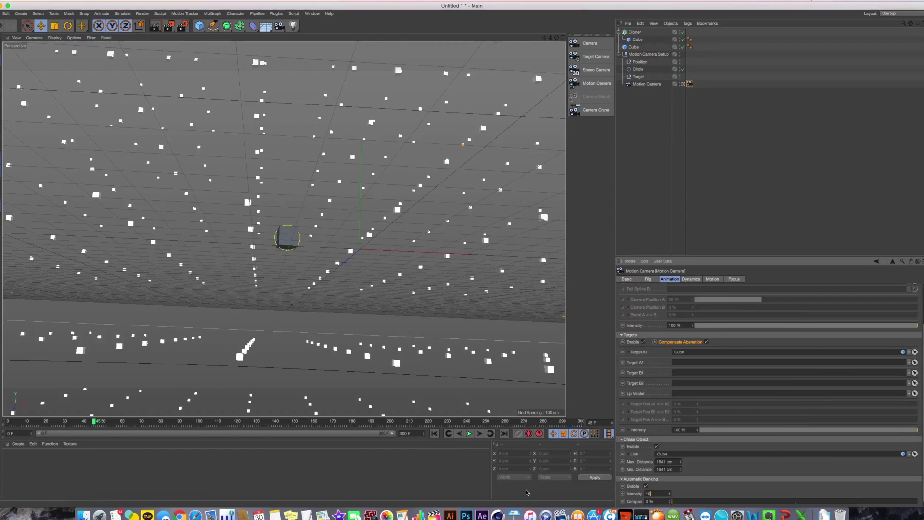
{"action": "left_click", "coordinate": [435, 433]}
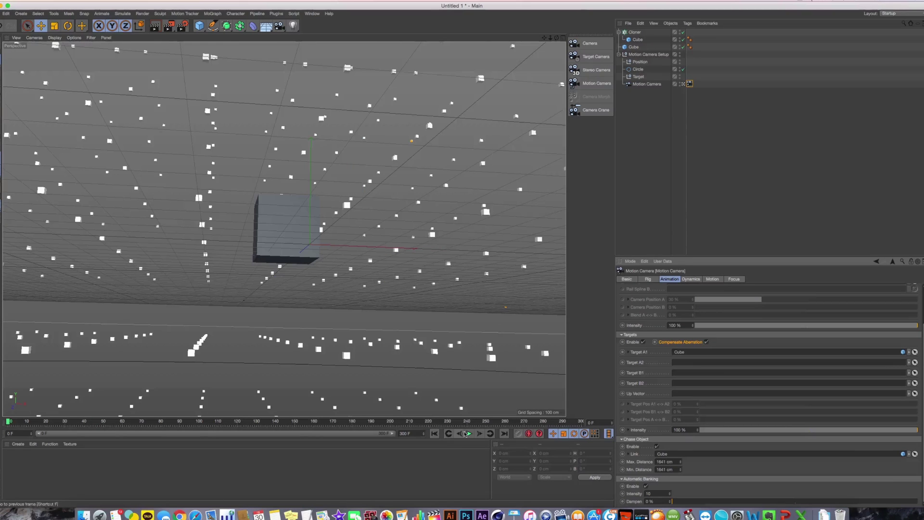
{"action": "left_click", "coordinate": [469, 433]}
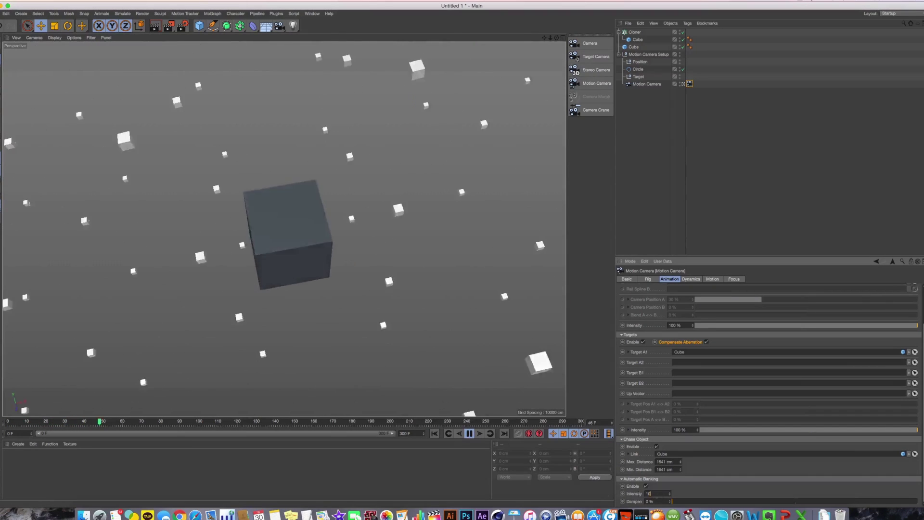
- Set the Automatic Banking intensity to 0 and replay the animation to compare the camera's tilt
{"action": "double_click", "coordinate": [649, 494]}
{"action": "type", "text": "0"}
{"action": "key", "text": "Return"}
{"action": "left_click", "coordinate": [442, 434]}
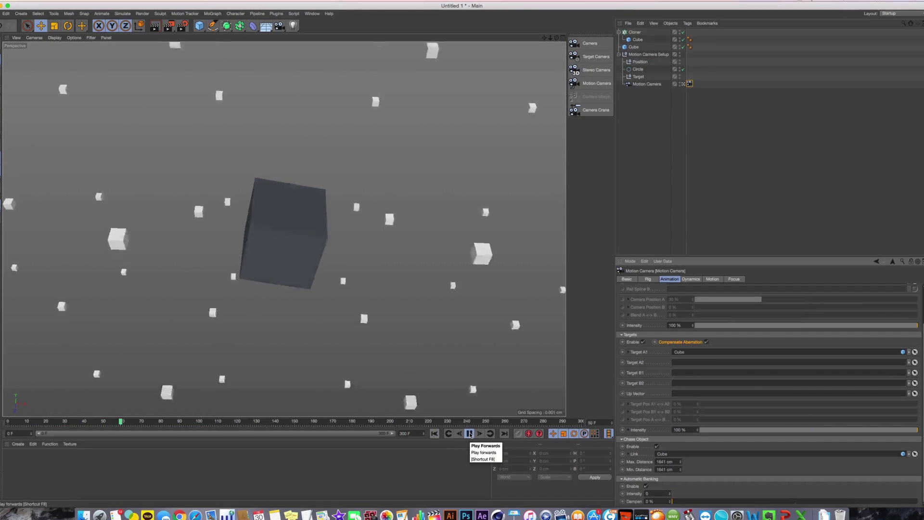
{"action": "left_click", "coordinate": [469, 434]}
- Switch Automatic Banking off and on again, and replay the animation from the first frame
{"action": "left_click", "coordinate": [634, 493]}
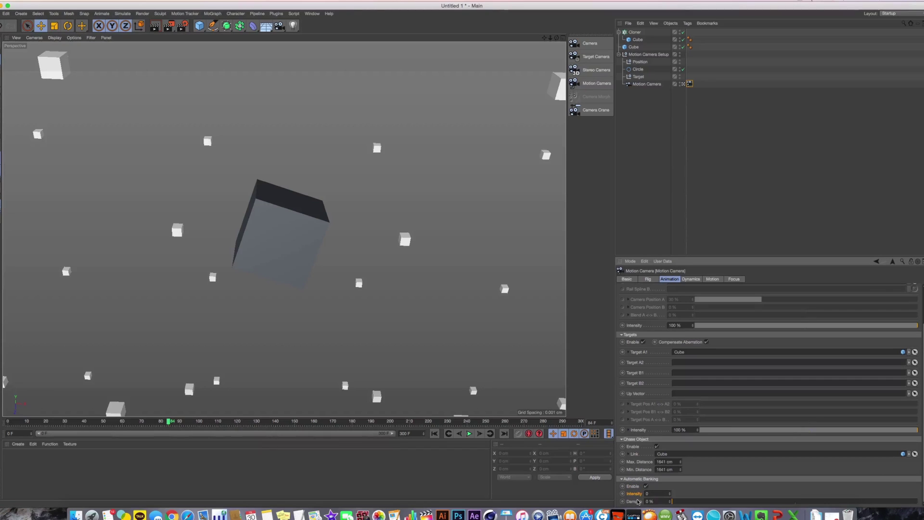
{"action": "left_click", "coordinate": [646, 486]}
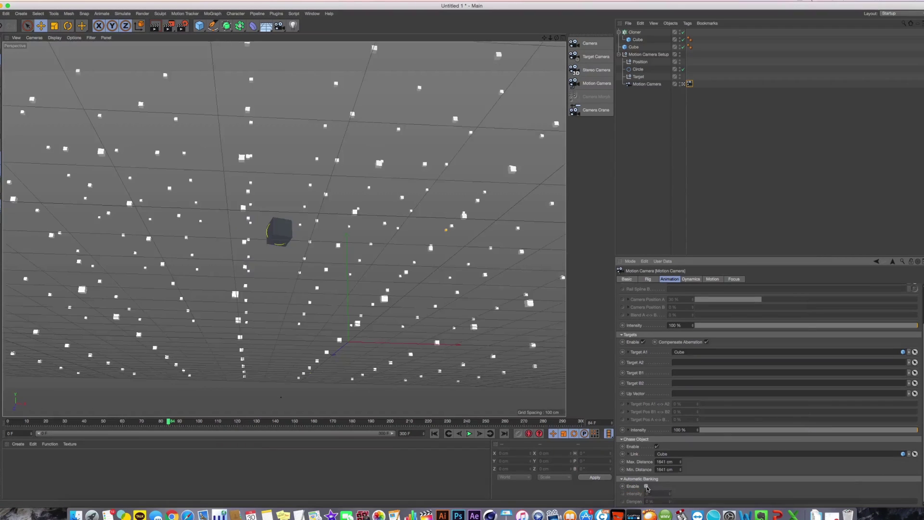
{"action": "left_click", "coordinate": [646, 486]}
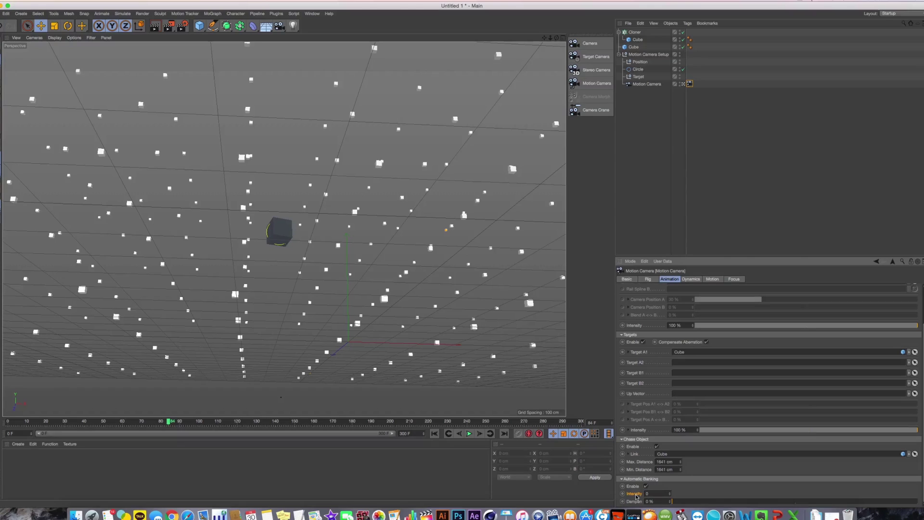
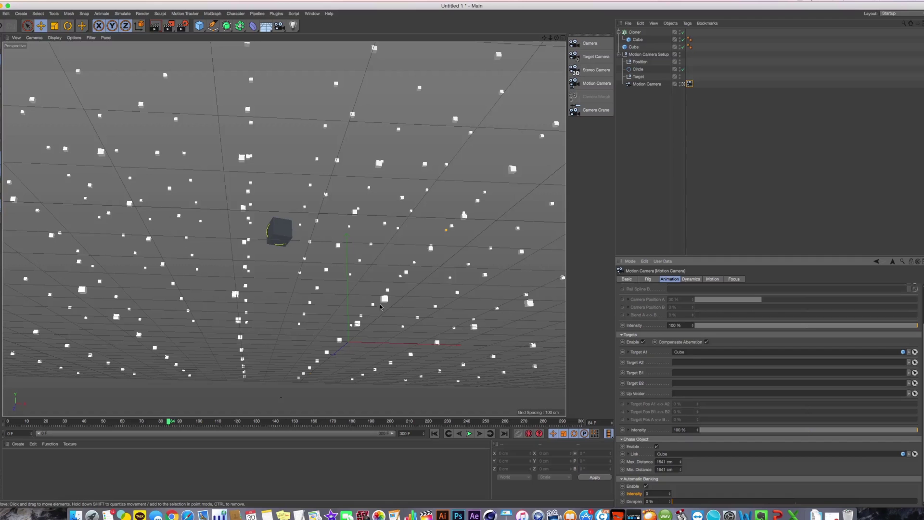
{"action": "left_click", "coordinate": [434, 433]}
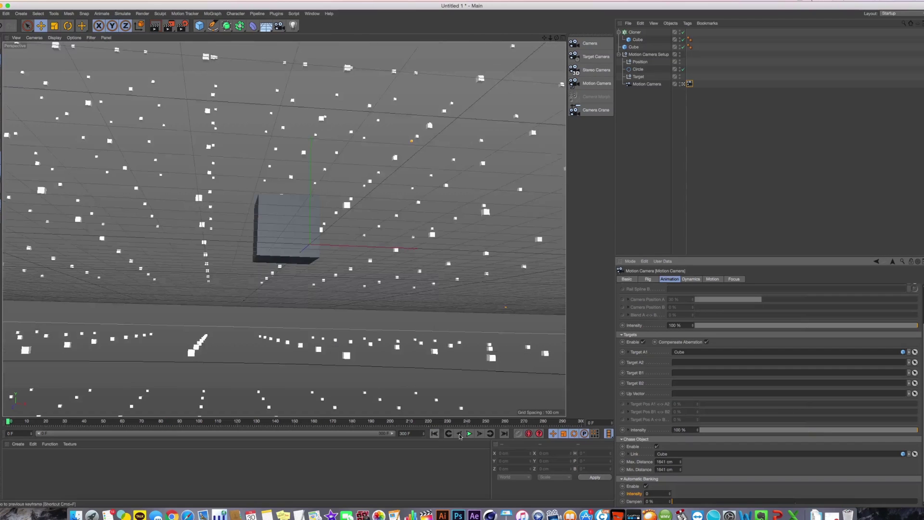
{"action": "left_click", "coordinate": [469, 433]}
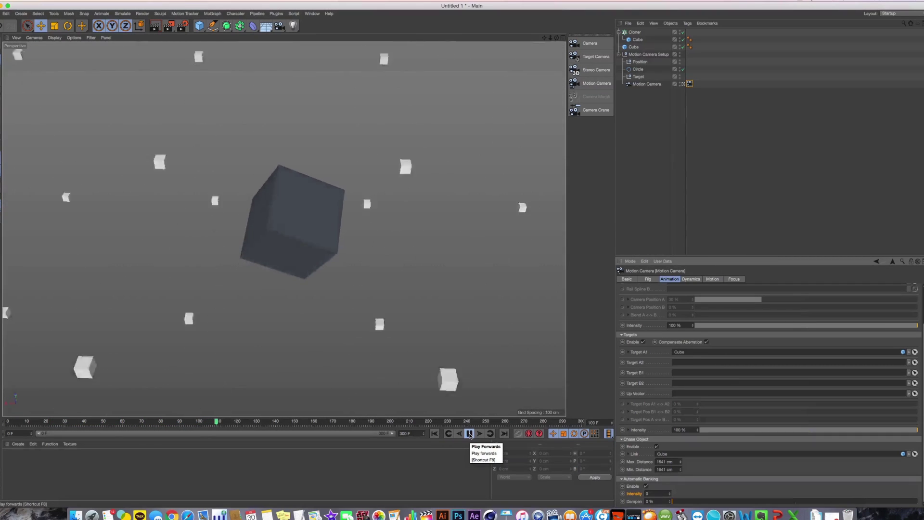
{"action": "left_click", "coordinate": [469, 434]}
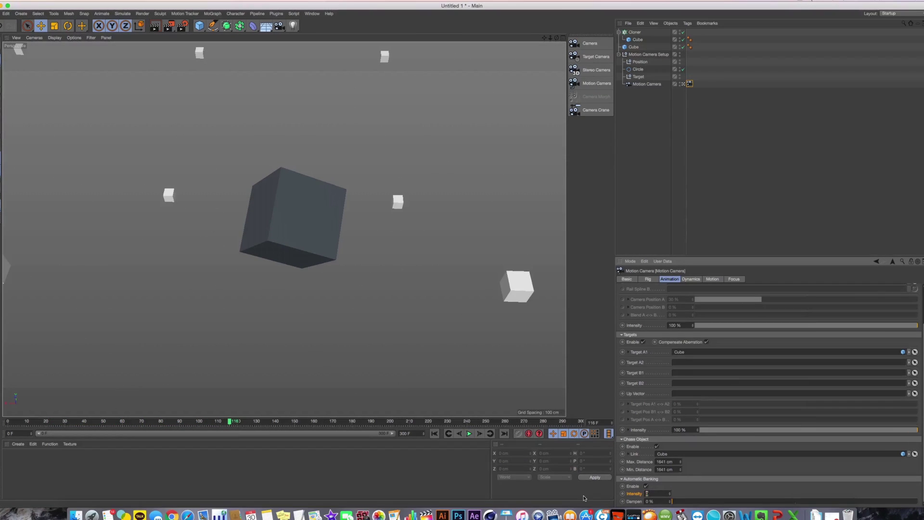
- Set the Automatic Banking intensity to 50 and play the animation from the start
{"action": "type", "text": "0"}
{"action": "key", "text": "Return"}
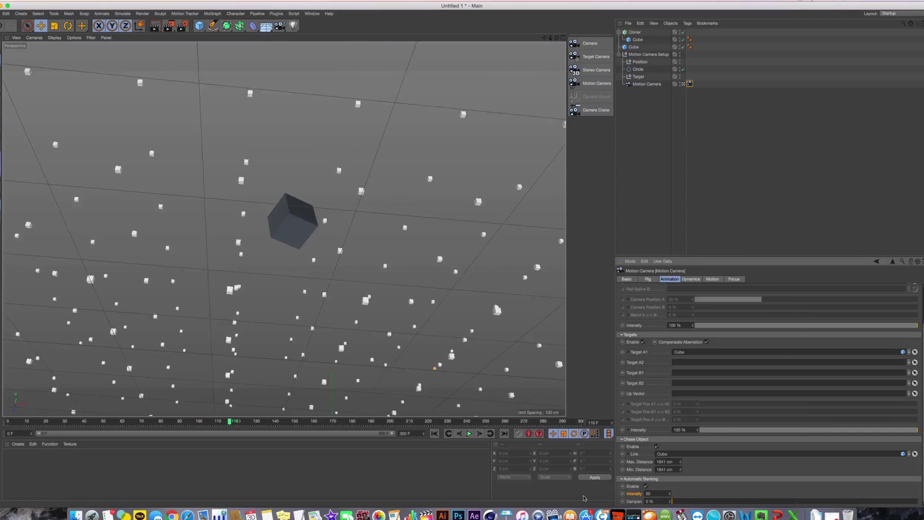
{"action": "left_click", "coordinate": [434, 434]}
{"action": "left_click", "coordinate": [469, 433]}
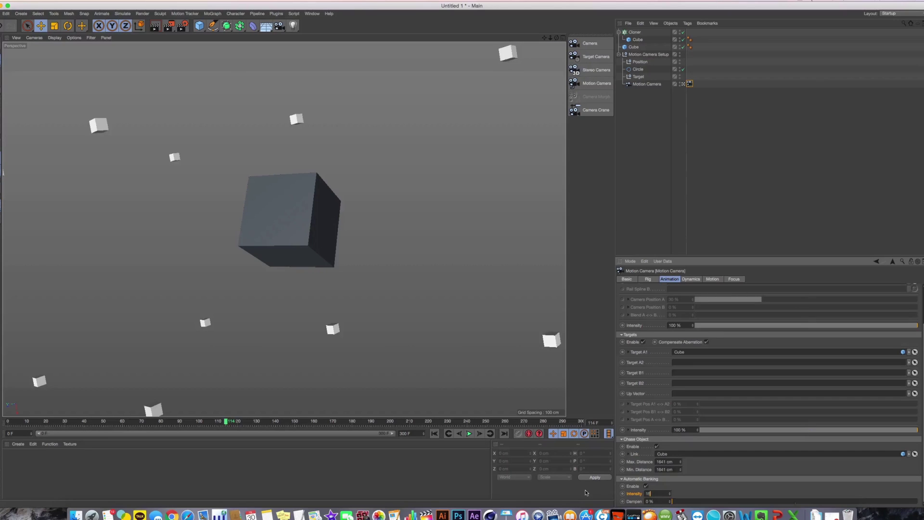
- Reduce the Automatic Banking intensity to 10 and play the animation from the start
{"action": "key", "text": "Tab"}
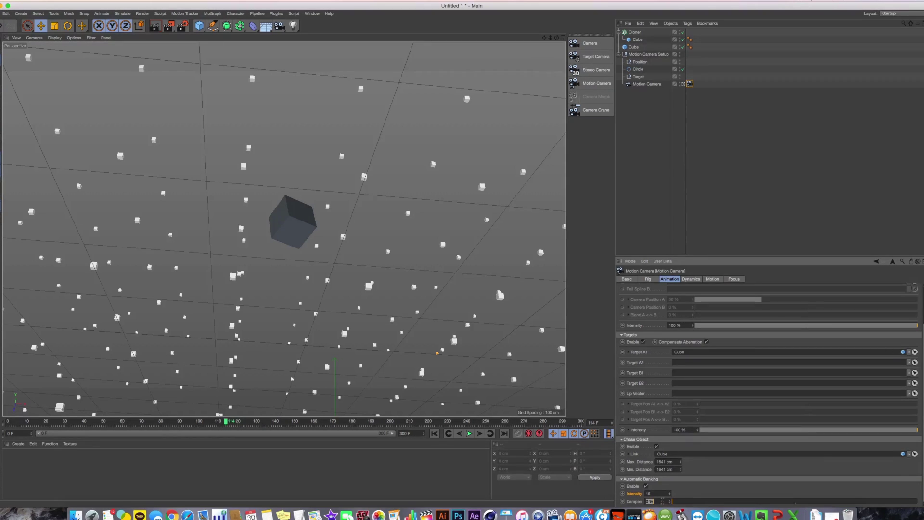
{"action": "left_click", "coordinate": [434, 434]}
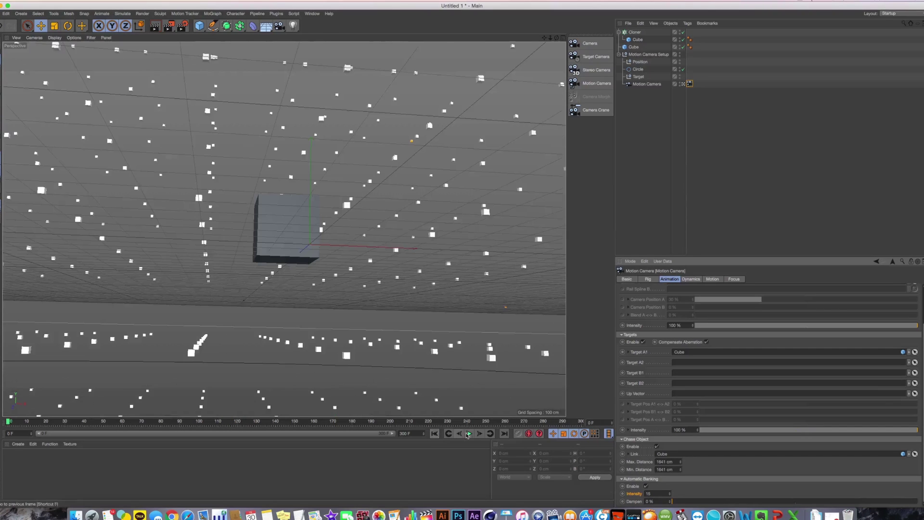
{"action": "left_click", "coordinate": [469, 434]}
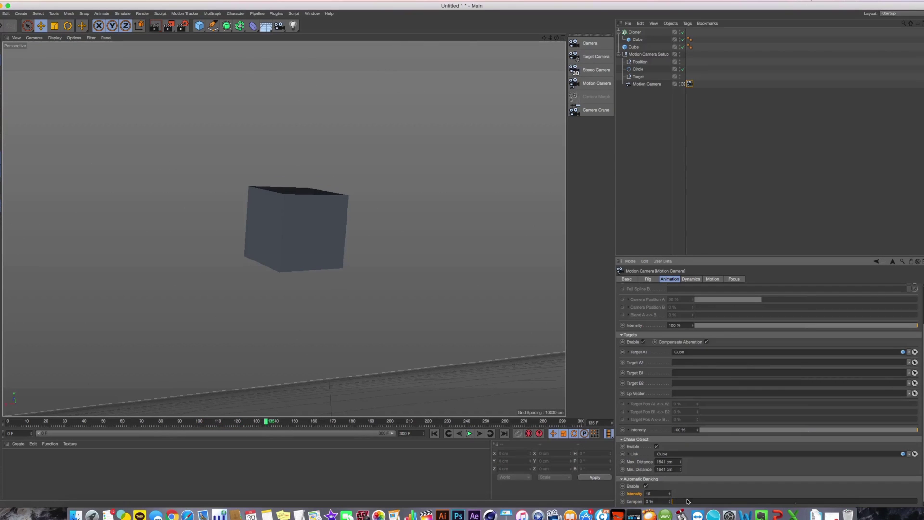
- Set the banking dampening to about 32 %, replay the animation, and raise the dampening to 100 % during playback
{"action": "left_click_drag", "start_coordinate": [688, 501], "coordinate": [729, 504]}
{"action": "left_click", "coordinate": [469, 433]}
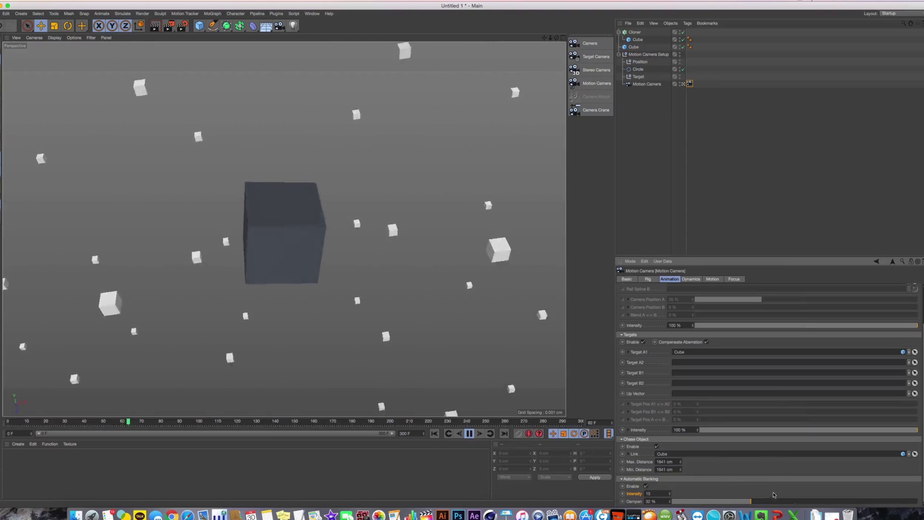
{"action": "left_click_drag", "start_coordinate": [752, 502], "coordinate": [919, 502]}
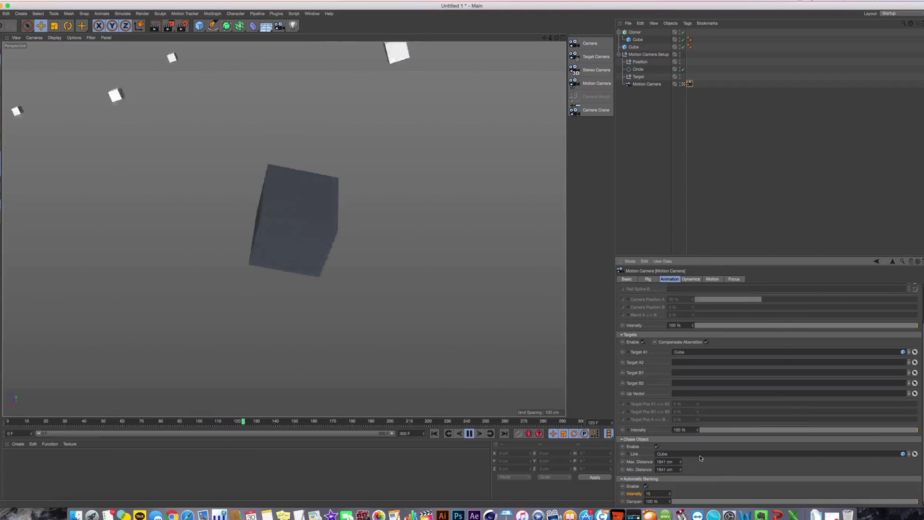
- Lower the banking dampening to 0 % and restart the playing animation from the first frame
{"action": "left_click", "coordinate": [779, 502]}
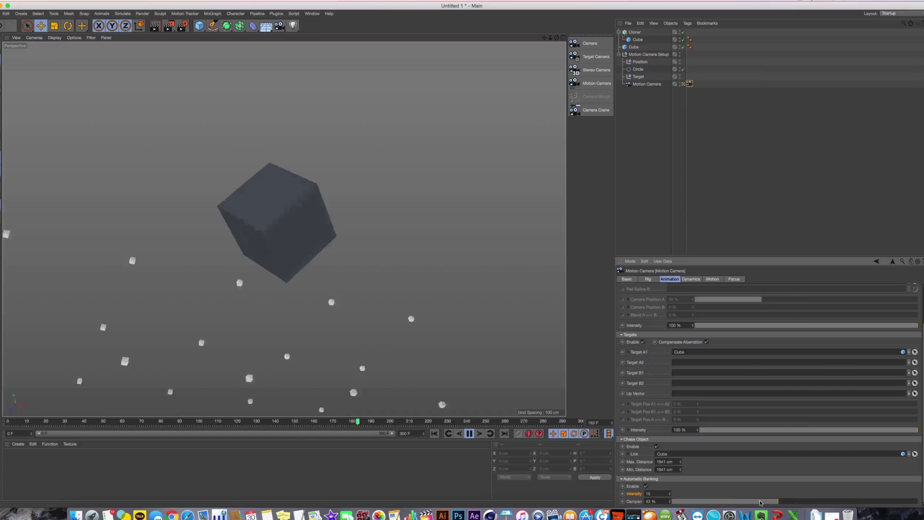
{"action": "left_click_drag", "start_coordinate": [778, 501], "coordinate": [672, 502]}
{"action": "left_click", "coordinate": [435, 433]}
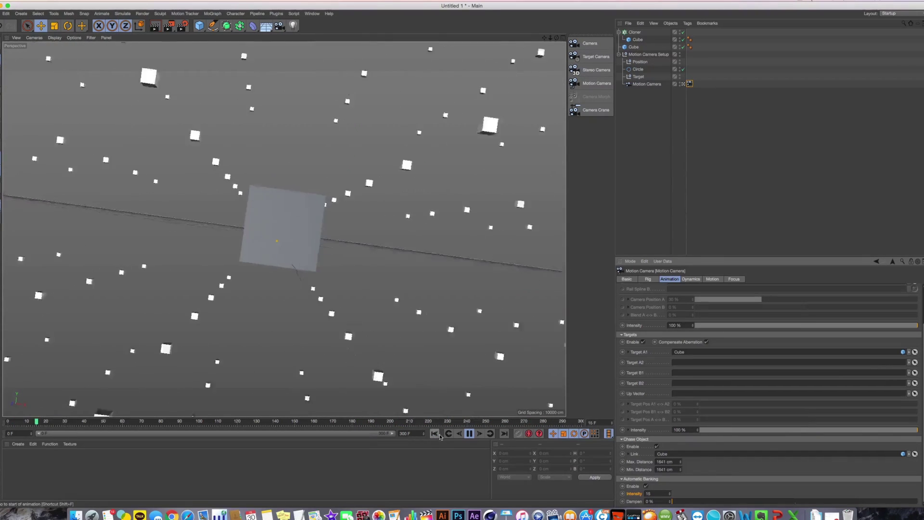
{"action": "left_click", "coordinate": [435, 433]}
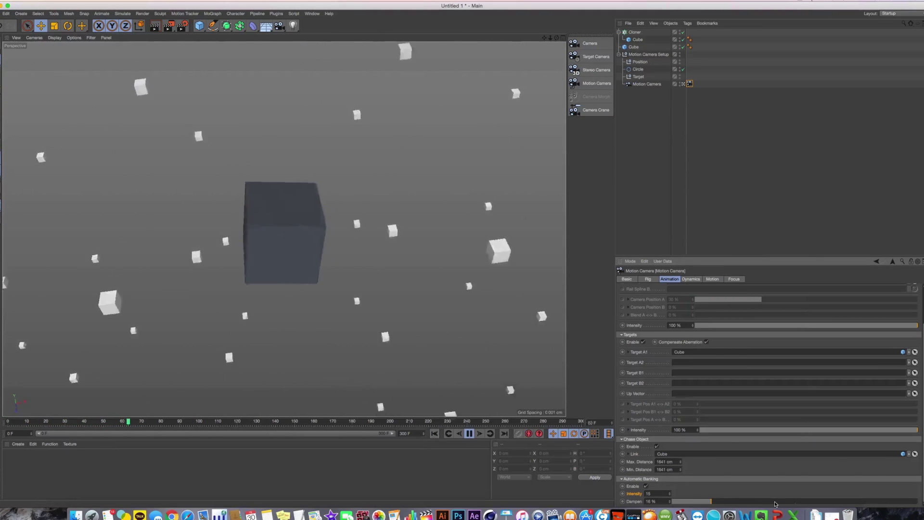
- Set the banking dampening to 45 % and restart the playback from the beginning
{"action": "left_click_drag", "start_coordinate": [711, 501], "coordinate": [782, 501]}
{"action": "left_click", "coordinate": [435, 433]}
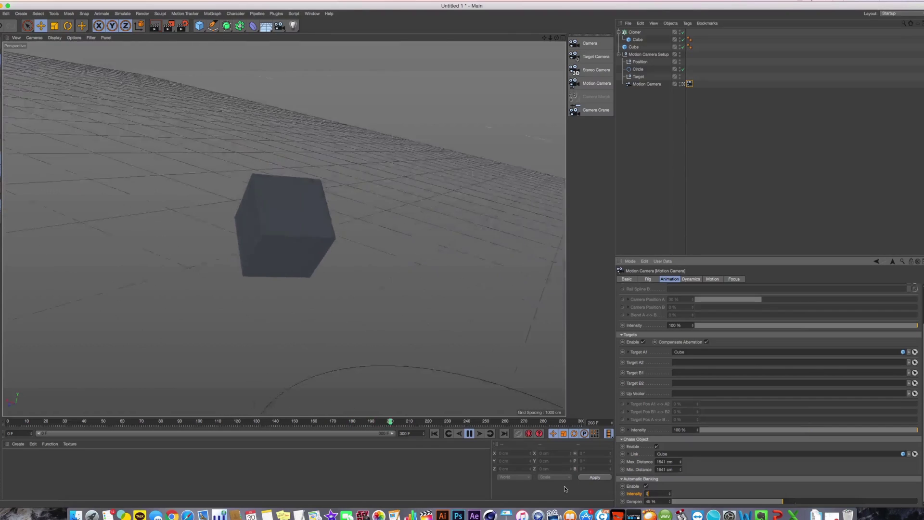
- Set the banking intensity to 0 and compare dampening values of 100 % and 0 %, restarting the playback for each
{"action": "left_click", "coordinate": [434, 433]}
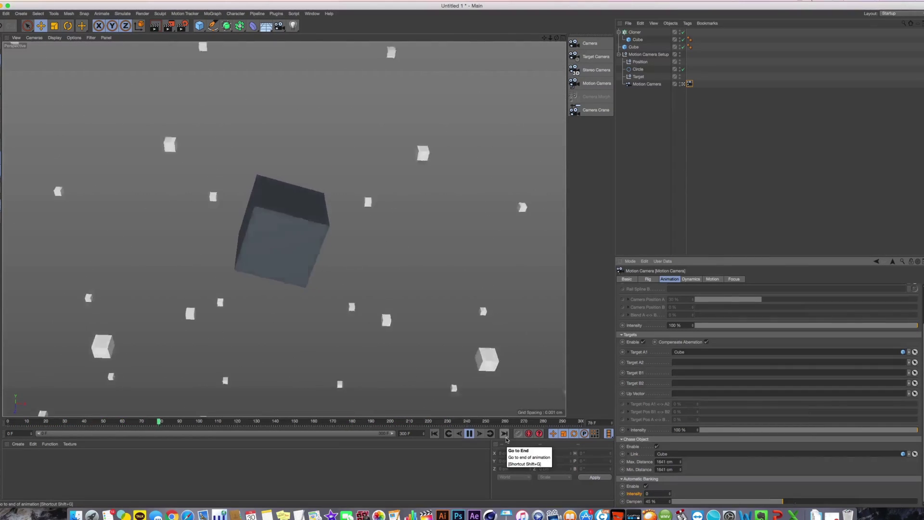
{"action": "left_click_drag", "start_coordinate": [784, 501], "coordinate": [918, 502]}
{"action": "left_click", "coordinate": [435, 434]}
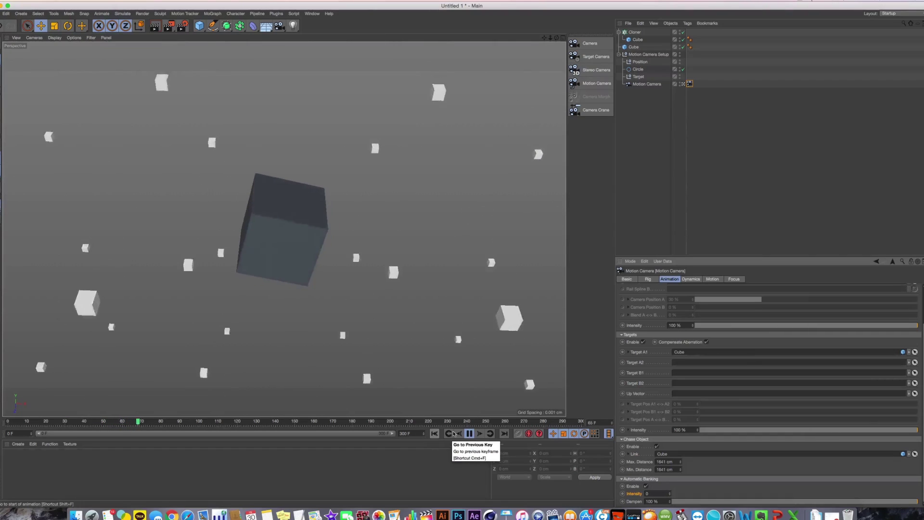
{"action": "left_click_drag", "start_coordinate": [687, 502], "coordinate": [670, 501]}
{"action": "left_click", "coordinate": [434, 433]}
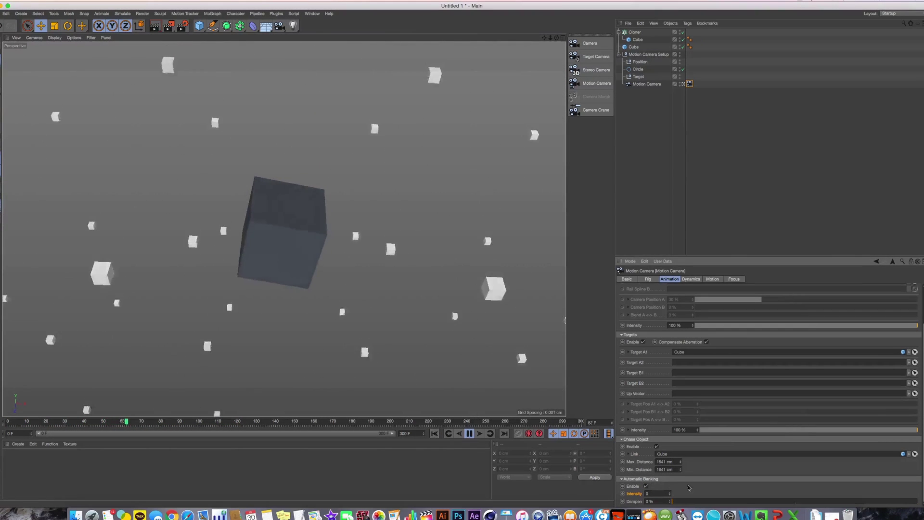
- Raise the banking dampening to about 99 %, set its intensity to 50, and restart the playback from the beginning
{"action": "left_click_drag", "start_coordinate": [675, 501], "coordinate": [889, 501]}
{"action": "left_click_drag", "start_coordinate": [657, 493], "coordinate": [571, 494]}
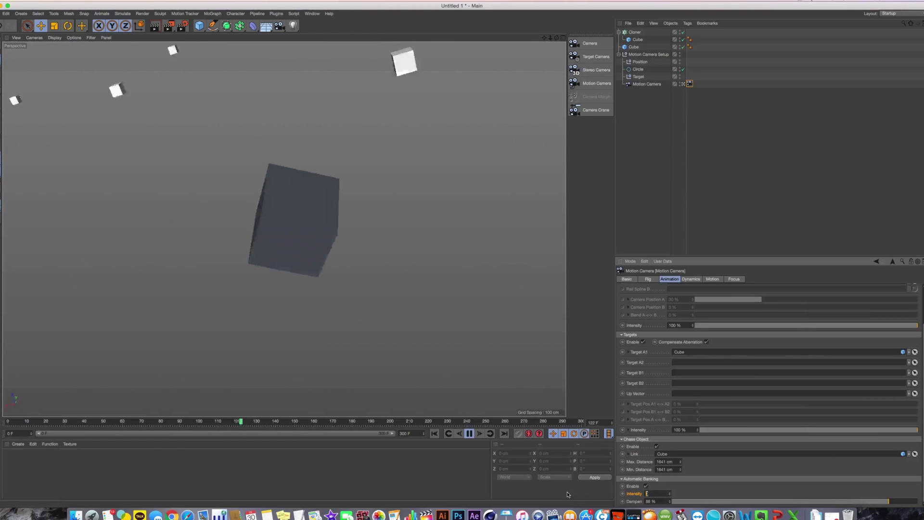
{"action": "type", "text": "50"}
{"action": "key", "text": "Return"}
{"action": "left_click", "coordinate": [434, 433]}
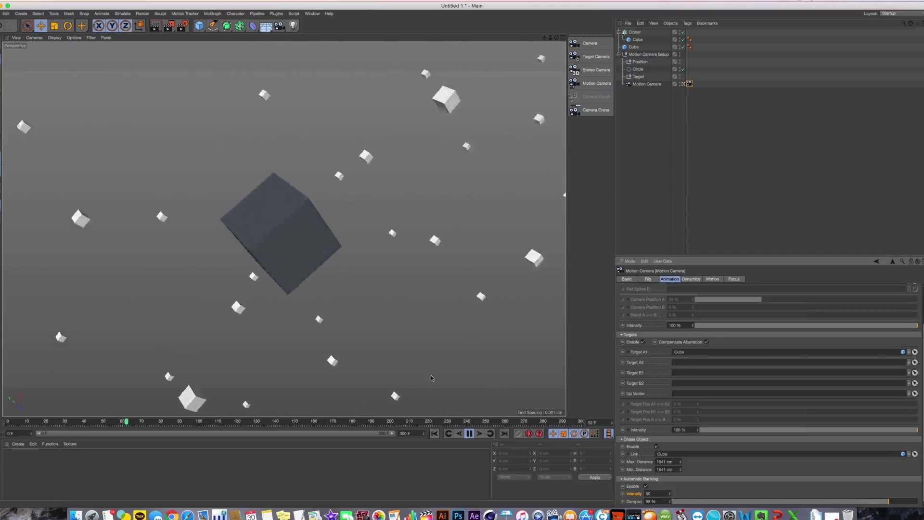
- Watch the moving camera rig from outside in the free perspective view, restarting the playback from the first frame
{"action": "middle_click", "coordinate": [444, 371]}
{"action": "middle_click", "coordinate": [443, 371]}
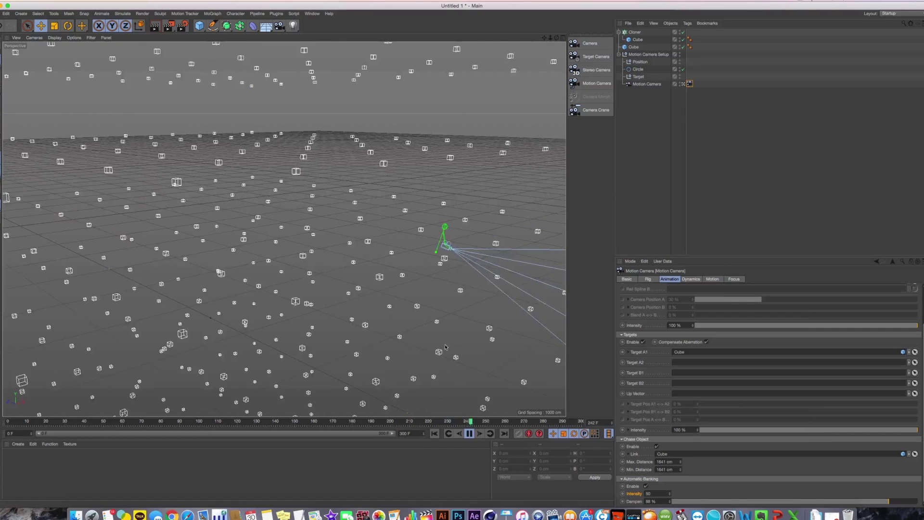
{"action": "left_click", "coordinate": [435, 433]}
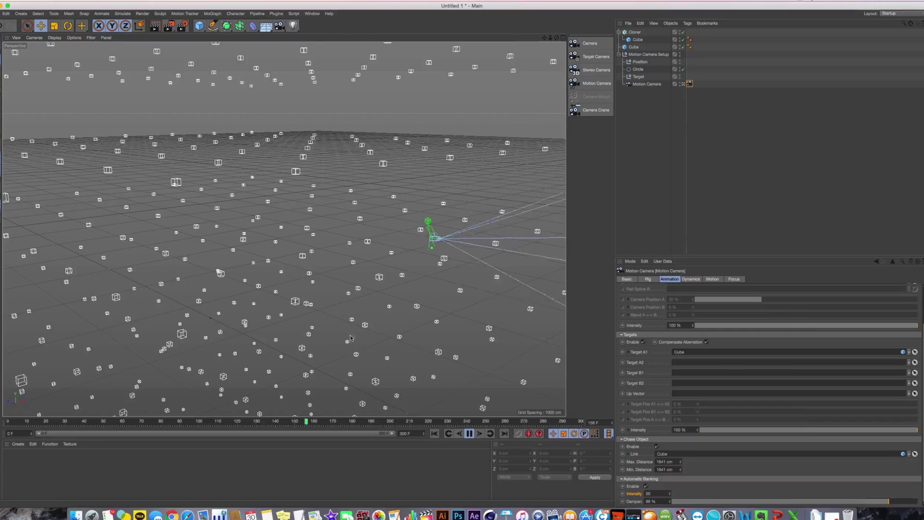
- Compare the rig's motion with Automatic Banking disabled and enabled again, restarting the playback for each, and stop it
{"action": "left_click", "coordinate": [645, 486]}
{"action": "left_click", "coordinate": [435, 433]}
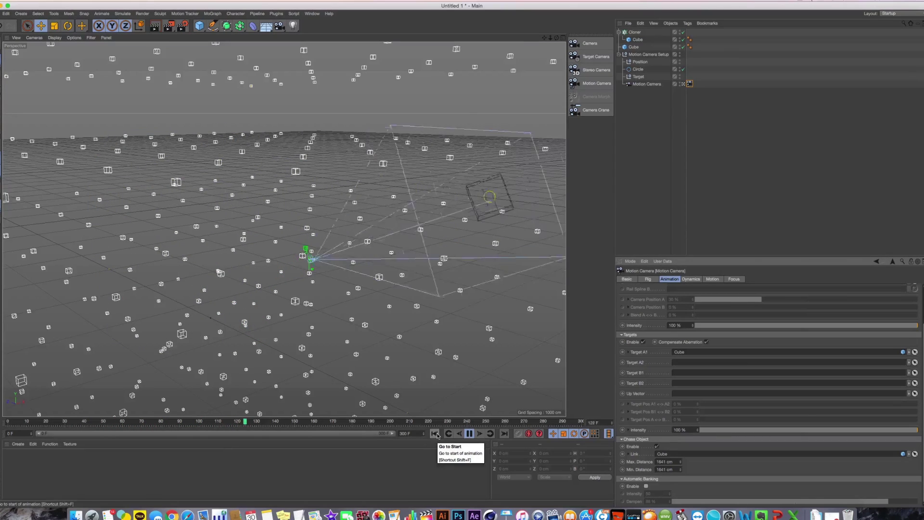
{"action": "left_click", "coordinate": [646, 486]}
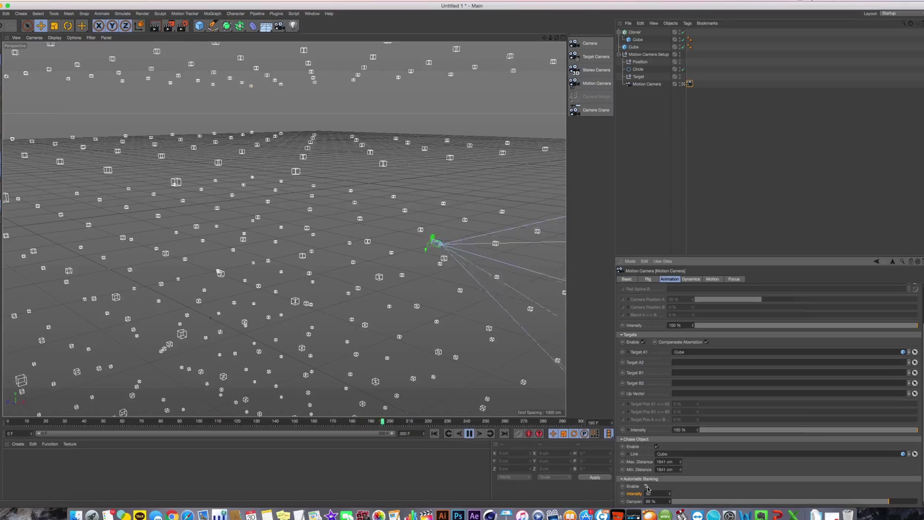
{"action": "left_click", "coordinate": [435, 433]}
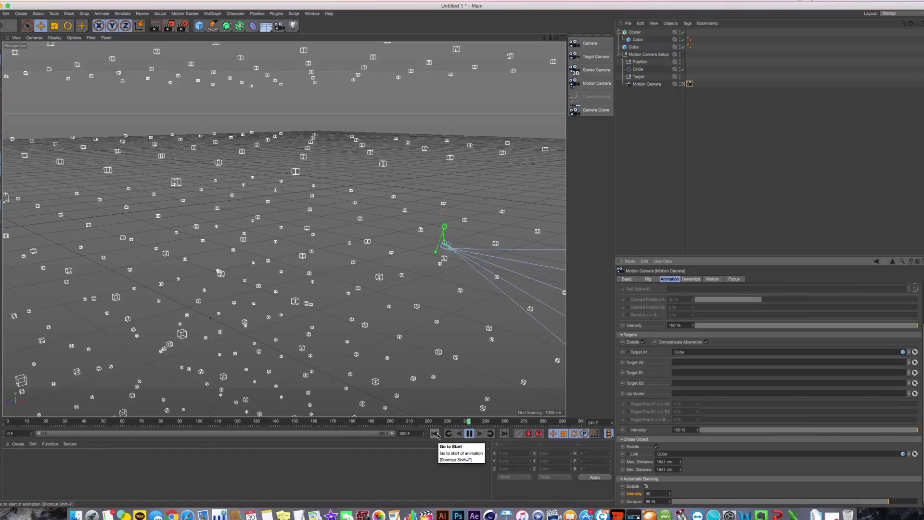
{"action": "left_click", "coordinate": [470, 434]}
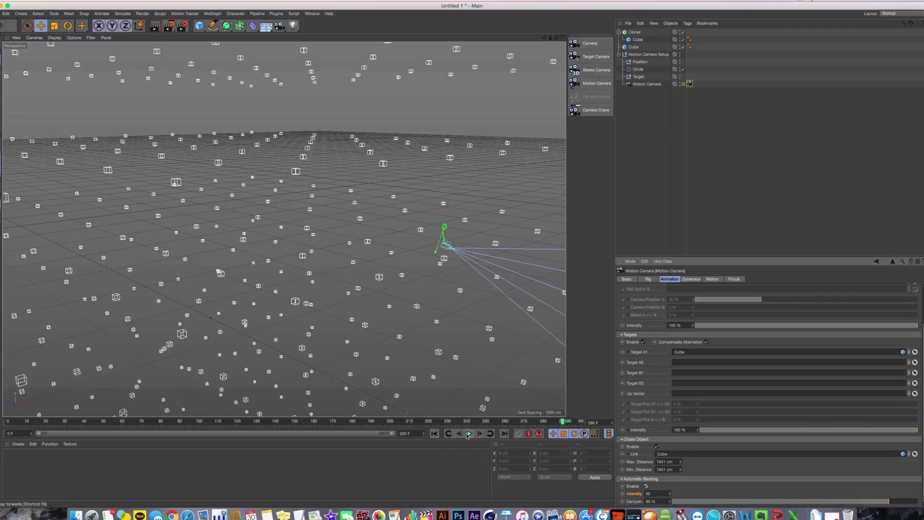
- Return to the enlarged camera view of the cube and disable both Automatic Banking and Chase Object for the Motion Camera
{"action": "middle_click", "coordinate": [246, 251]}
{"action": "middle_click", "coordinate": [234, 236]}
{"action": "middle_click", "coordinate": [233, 225]}
{"action": "middle_click", "coordinate": [204, 165]}
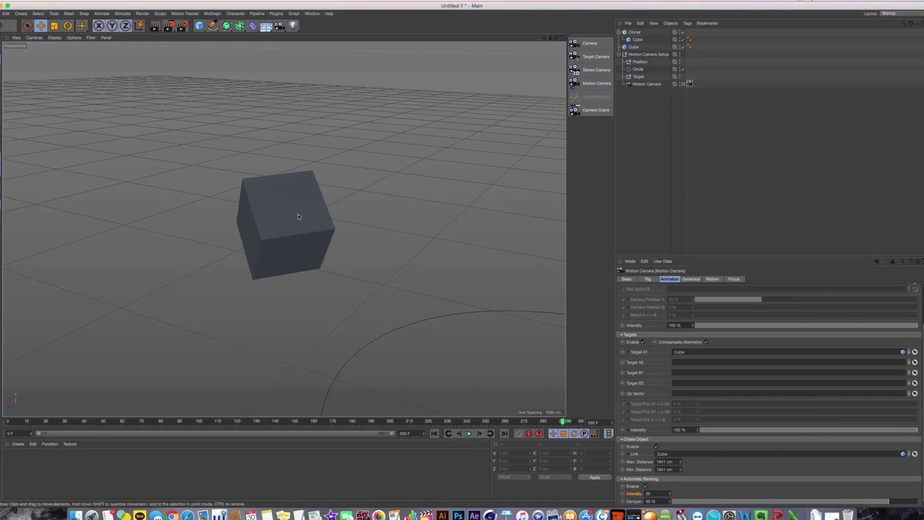
{"action": "left_click", "coordinate": [647, 486]}
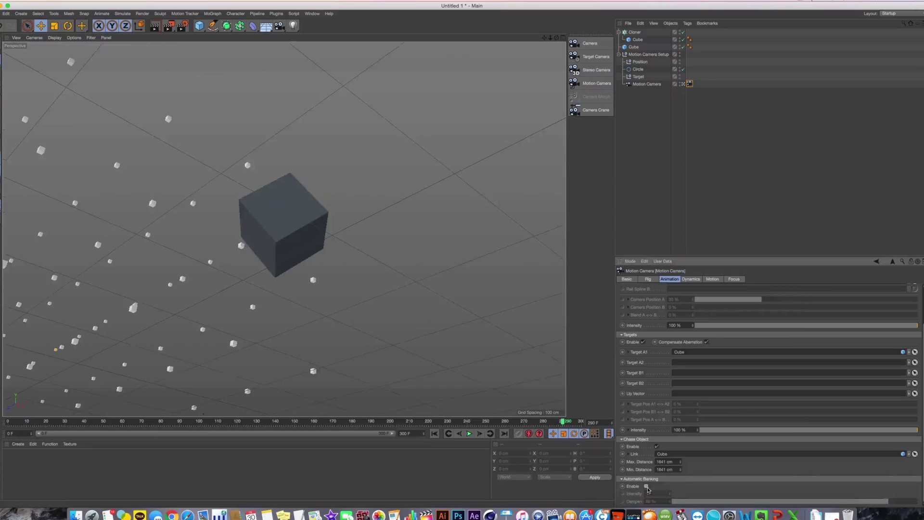
{"action": "left_click", "coordinate": [657, 447]}
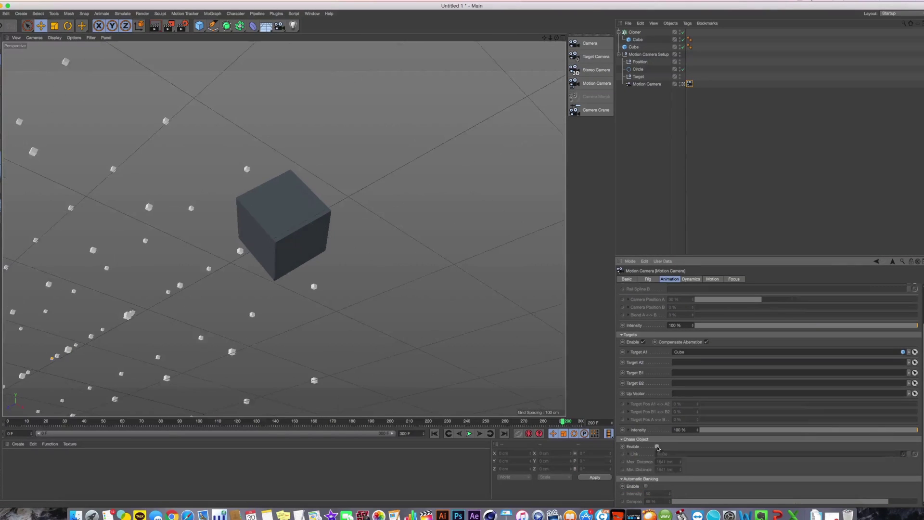
{"action": "left_click", "coordinate": [657, 447]}
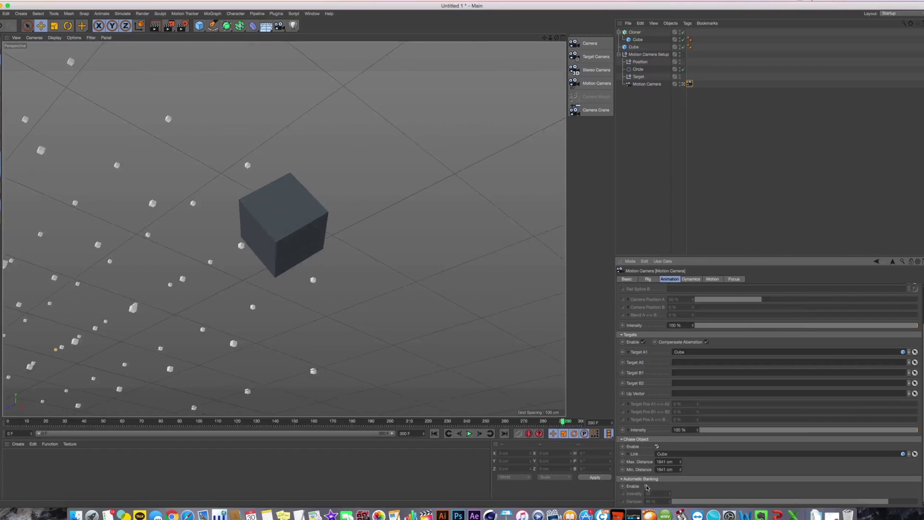
{"action": "left_click", "coordinate": [657, 446]}
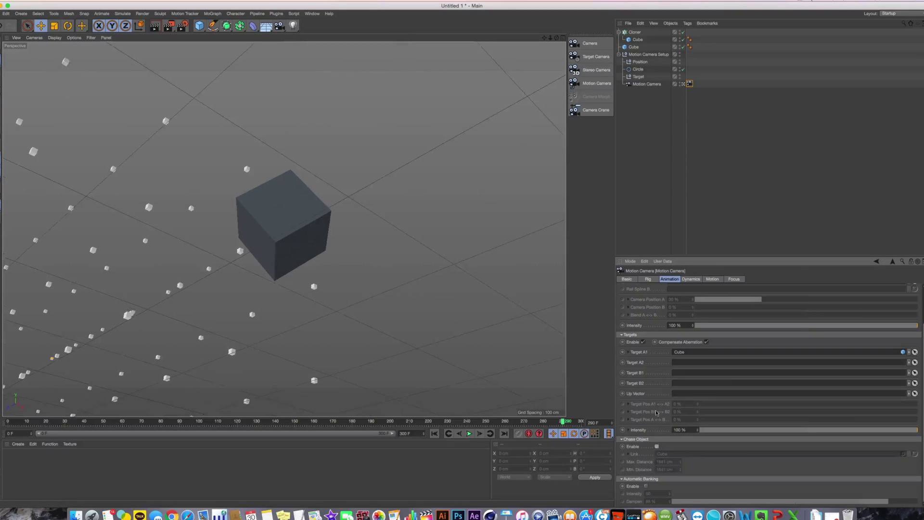
- Clear the Cube link from the Motion Camera's Target A1
{"action": "left_click", "coordinate": [914, 351]}
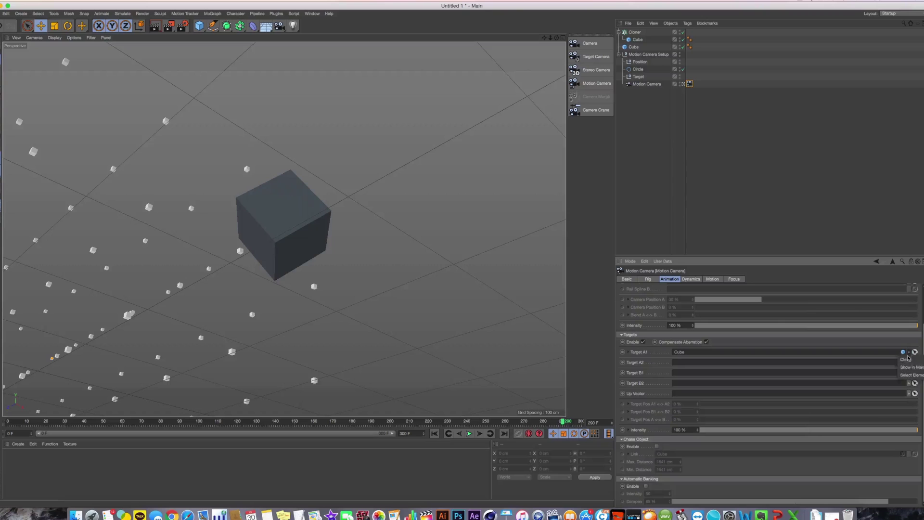
{"action": "scroll", "coordinate": [701, 329], "scroll_direction": "up", "scroll_amount": 2}
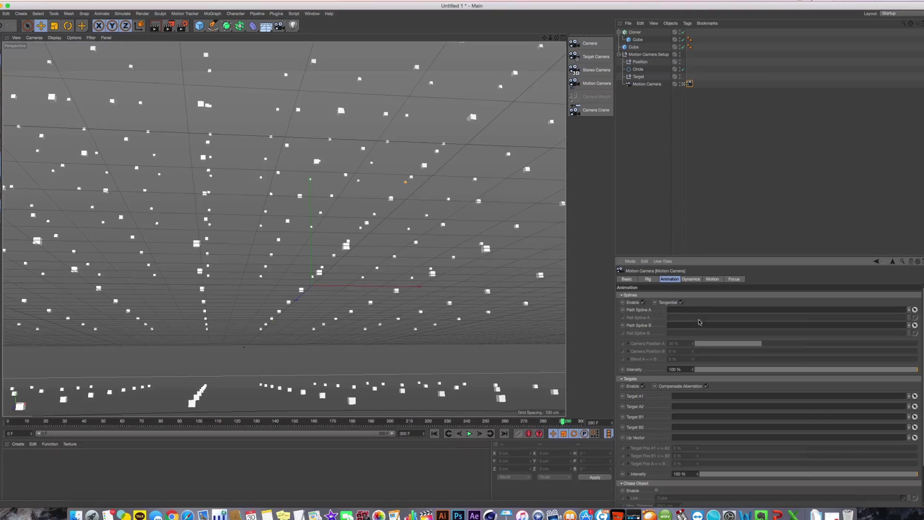
{"action": "left_click", "coordinate": [682, 302]}
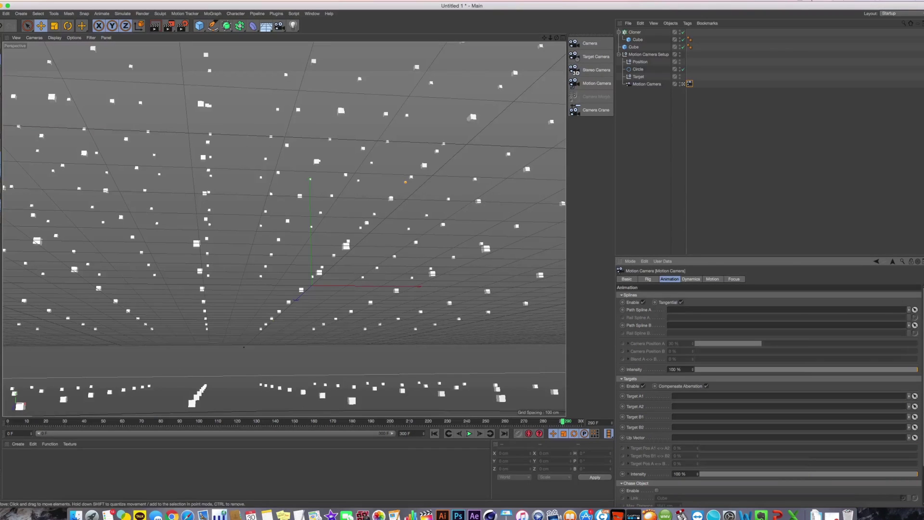
- Delete the Cloner and remove the animation from the remaining Cube's coordinates
{"action": "left_click", "coordinate": [636, 33]}
{"action": "key", "text": "Delete"}
{"action": "left_click", "coordinate": [637, 33]}
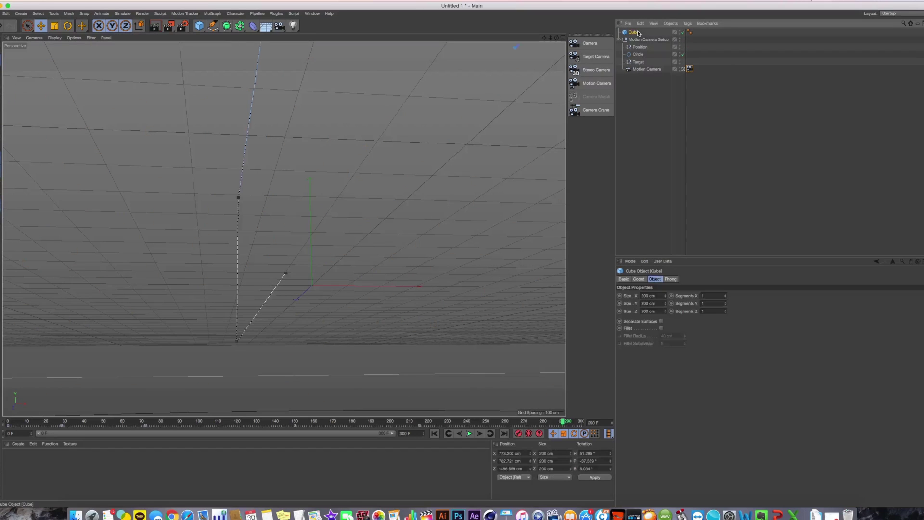
{"action": "left_click", "coordinate": [640, 279]}
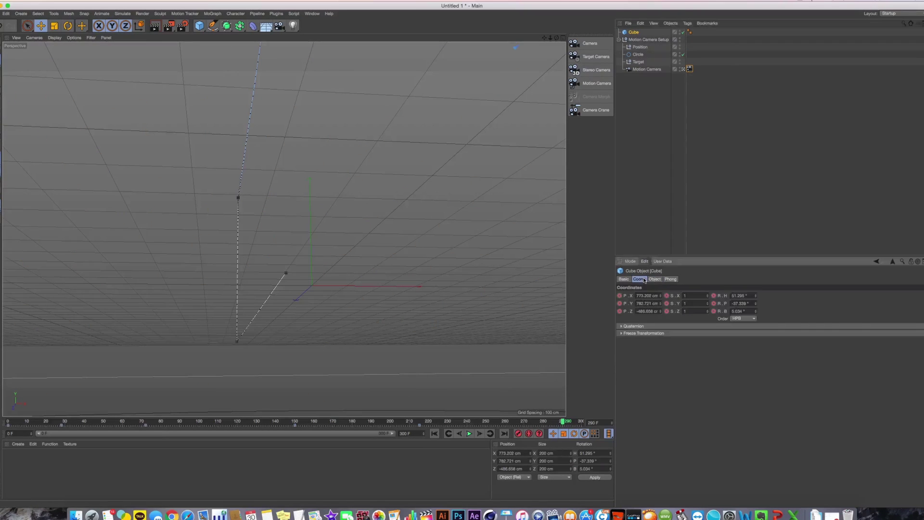
{"action": "right_click", "coordinate": [724, 315]}
{"action": "mouse_move", "coordinate": [743, 318]}
{"action": "left_click", "coordinate": [800, 374]}
{"action": "left_click", "coordinate": [343, 252]}
- Move the Cube near the world origin, to about X 0 cm, Y 66 cm and Z -23 cm, using the right and perspective views
{"action": "left_click", "coordinate": [633, 32]}
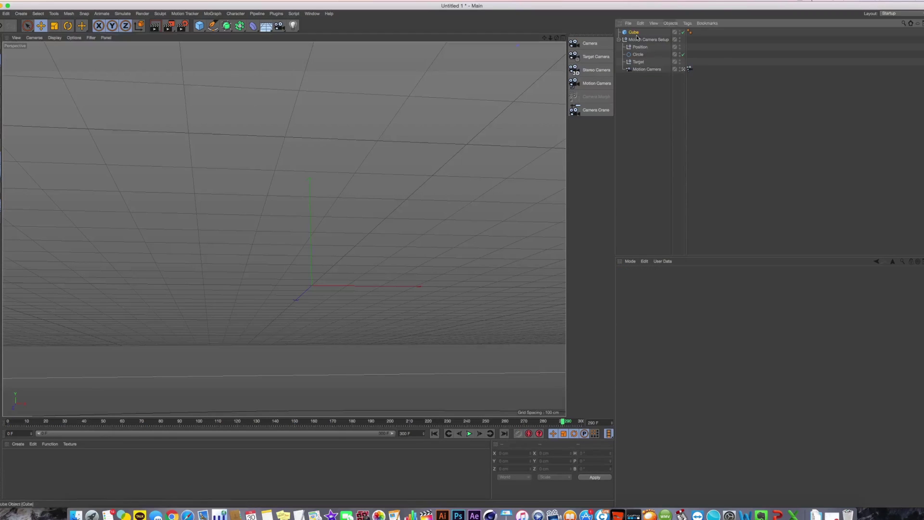
{"action": "middle_click", "coordinate": [344, 254]}
{"action": "middle_click", "coordinate": [118, 283]}
{"action": "middle_click_drag", "start_coordinate": [231, 255], "coordinate": [244, 279], "text": "alt"}
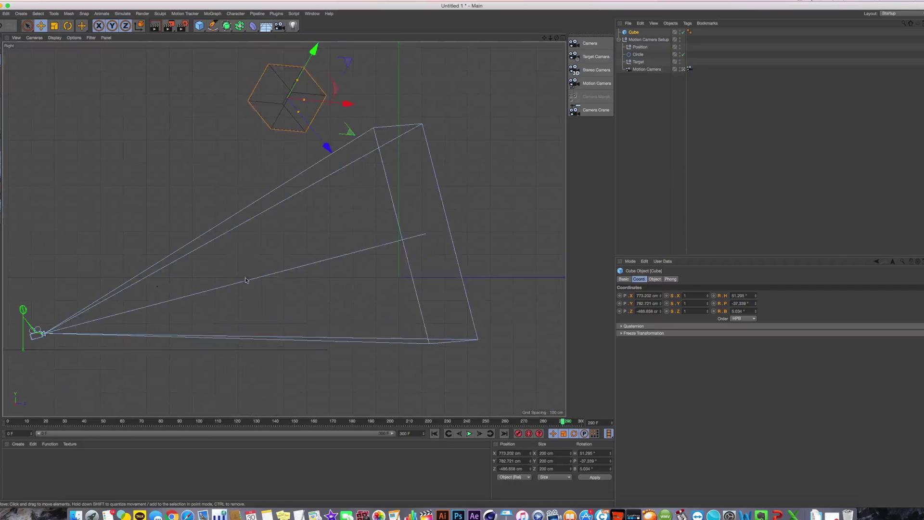
{"action": "left_click_drag", "start_coordinate": [335, 86], "coordinate": [419, 243]}
{"action": "middle_click", "coordinate": [419, 244]}
{"action": "middle_click", "coordinate": [239, 178]}
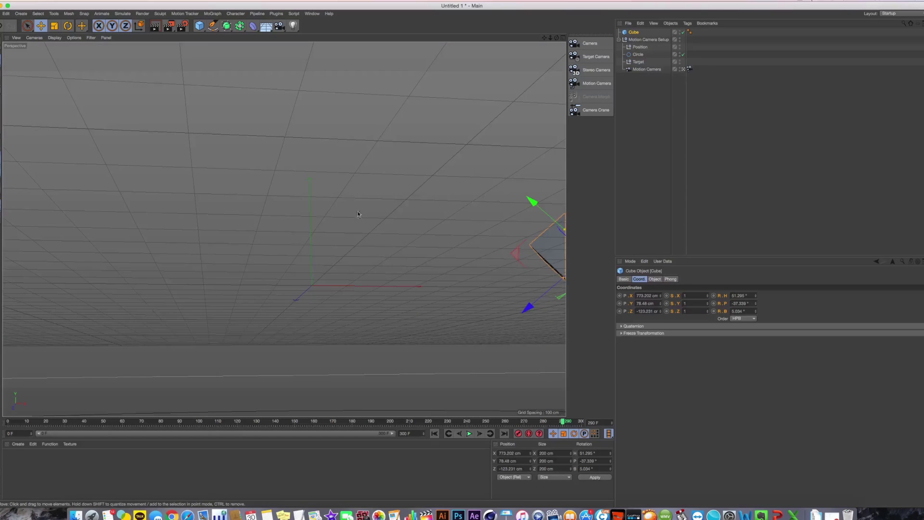
{"action": "left_click_drag", "start_coordinate": [517, 277], "coordinate": [252, 264]}
{"action": "middle_click", "coordinate": [253, 265]}
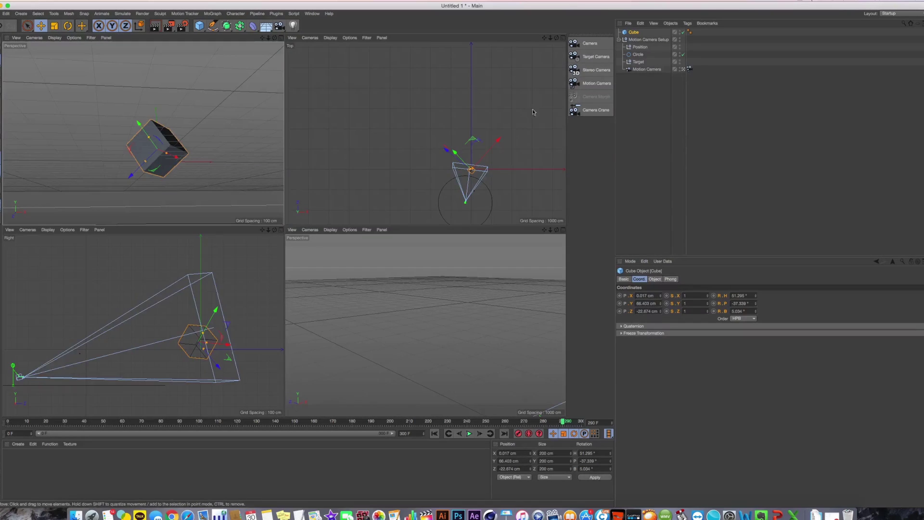
- Examine the Dynamics settings for foot, head, hands and focus in the Motion Camera tag
{"action": "left_click", "coordinate": [647, 70]}
{"action": "left_click", "coordinate": [690, 69]}
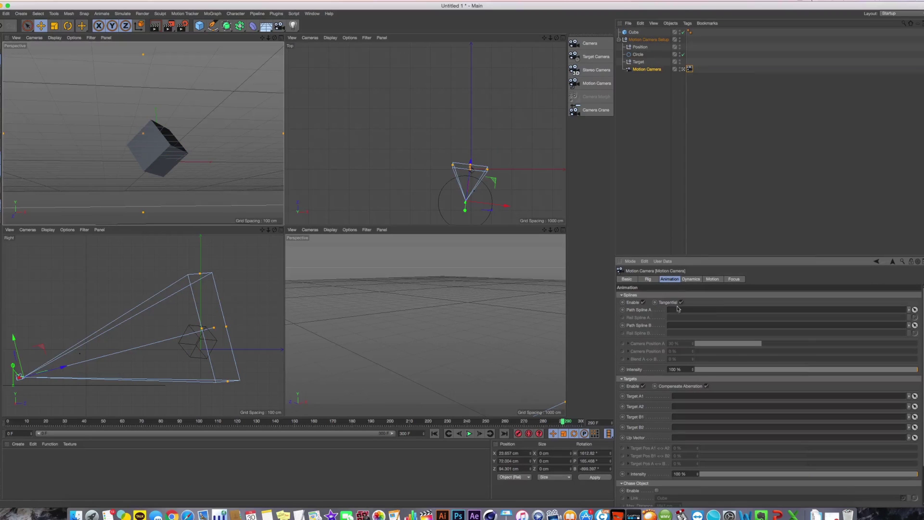
{"action": "left_click", "coordinate": [696, 281]}
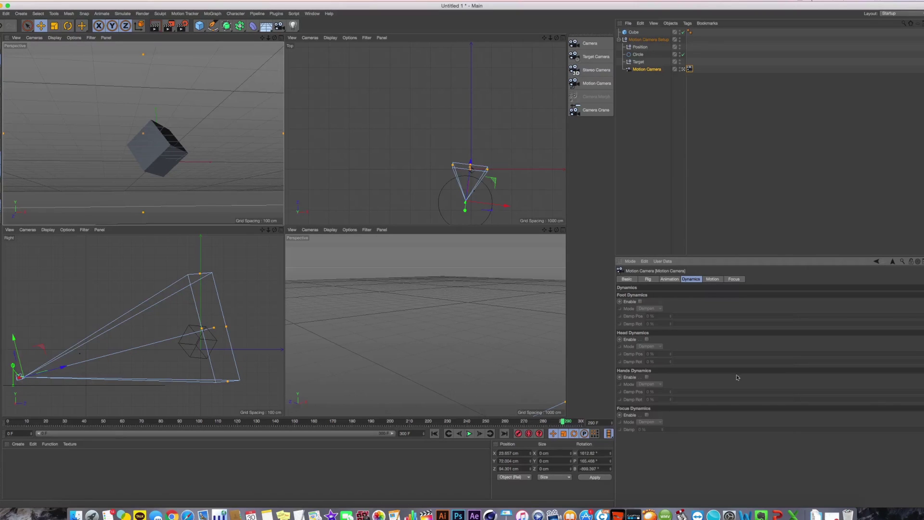
{"action": "left_click", "coordinate": [147, 13]}
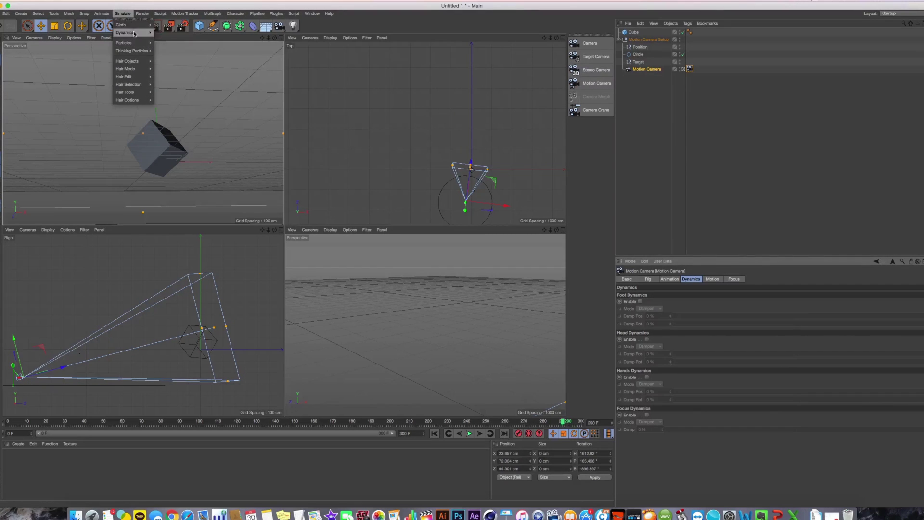
{"action": "left_click", "coordinate": [748, 152]}
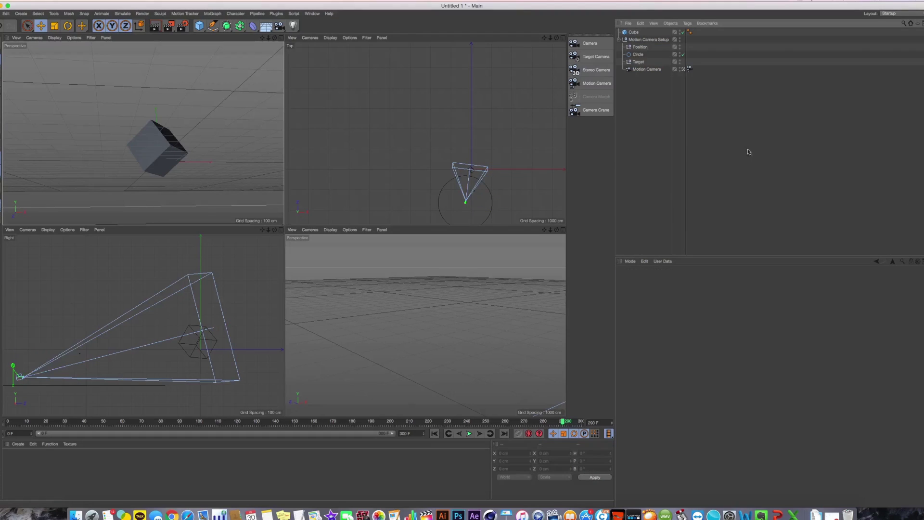
{"action": "left_click", "coordinate": [689, 69]}
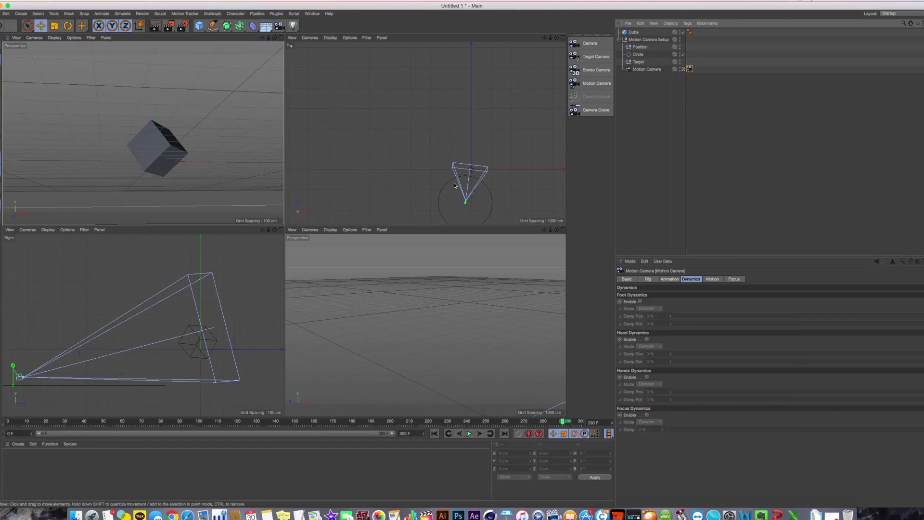
- Link the Position null as the base of the Motion Camera's rig
{"action": "middle_click_drag", "start_coordinate": [432, 138], "coordinate": [425, 131], "text": "alt"}
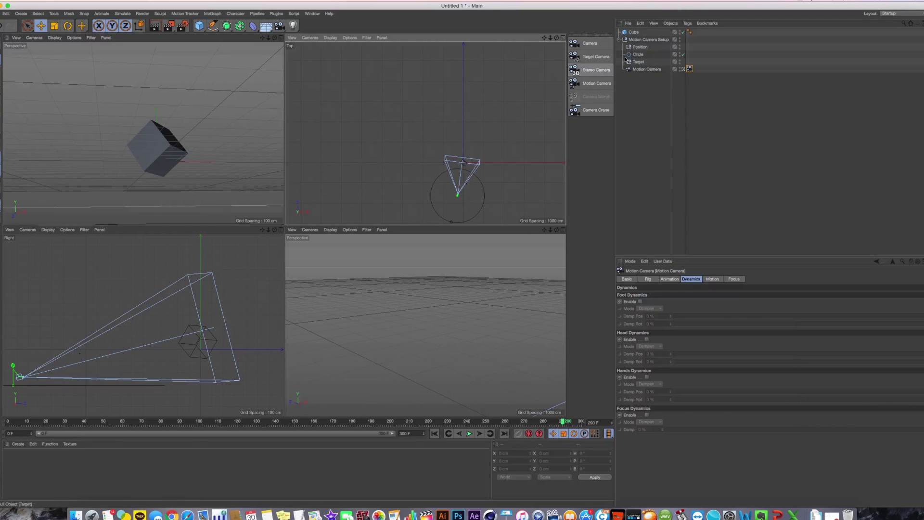
{"action": "left_click", "coordinate": [640, 47]}
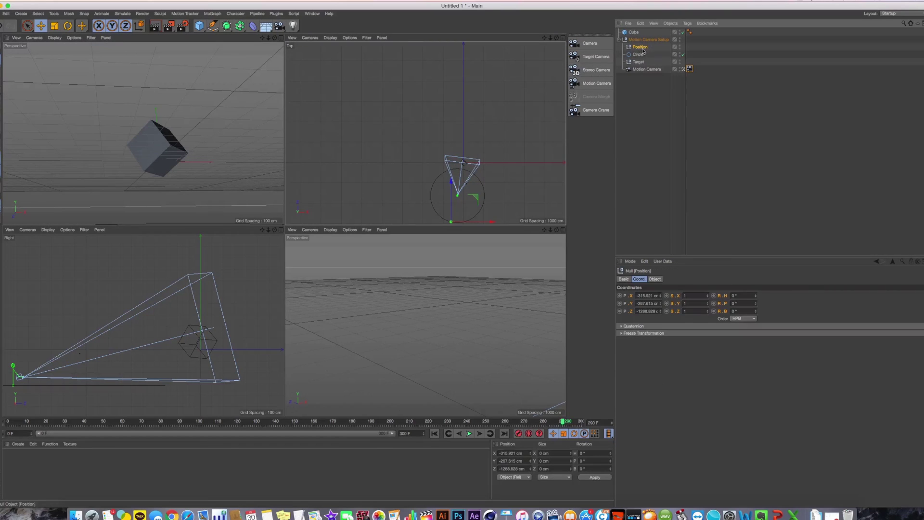
{"action": "left_click", "coordinate": [664, 69]}
{"action": "left_click", "coordinate": [690, 69]}
{"action": "left_click", "coordinate": [691, 278]}
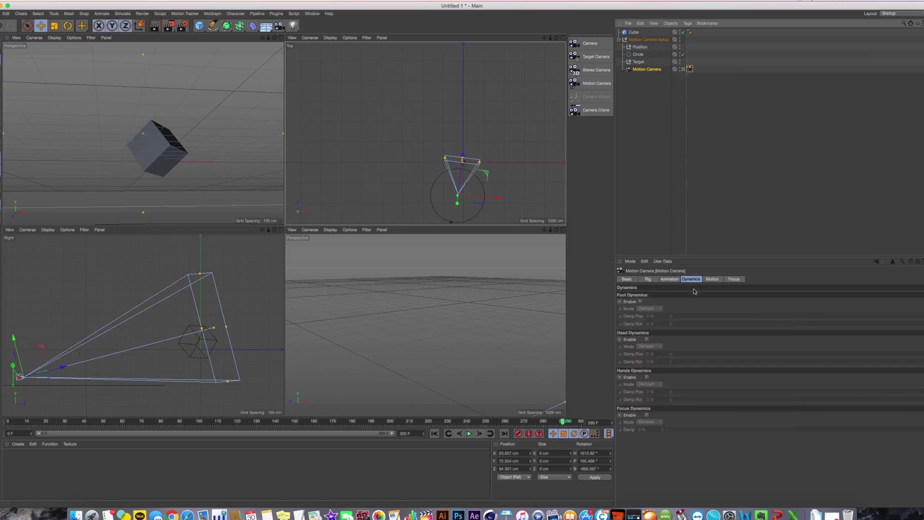
{"action": "left_click", "coordinate": [648, 279]}
{"action": "left_click_drag", "start_coordinate": [645, 47], "coordinate": [680, 92]}
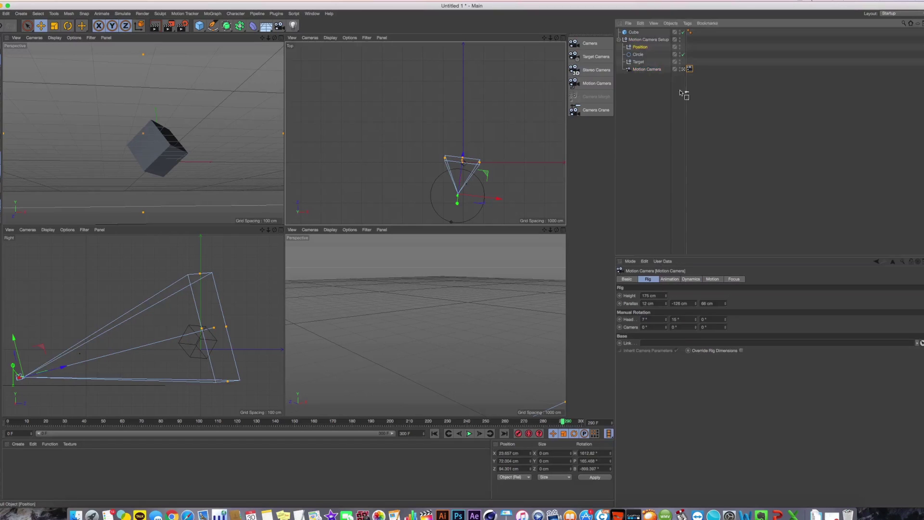
{"action": "left_click_drag", "start_coordinate": [644, 343], "coordinate": [647, 342]}
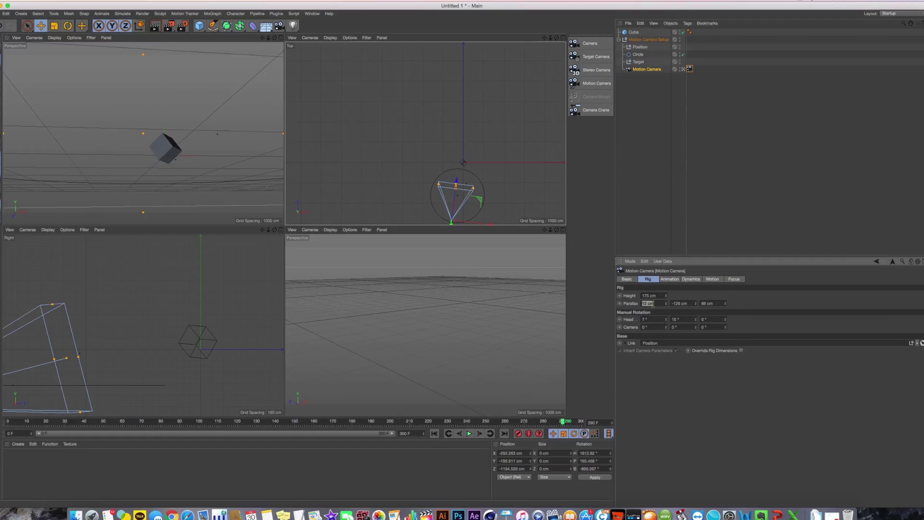
- Move the Position null in the top view to about X -2506 cm and Z -1352 cm, and go to the first frame
{"action": "middle_click", "coordinate": [253, 169]}
{"action": "middle_click", "coordinate": [376, 197]}
{"action": "middle_click", "coordinate": [421, 213]}
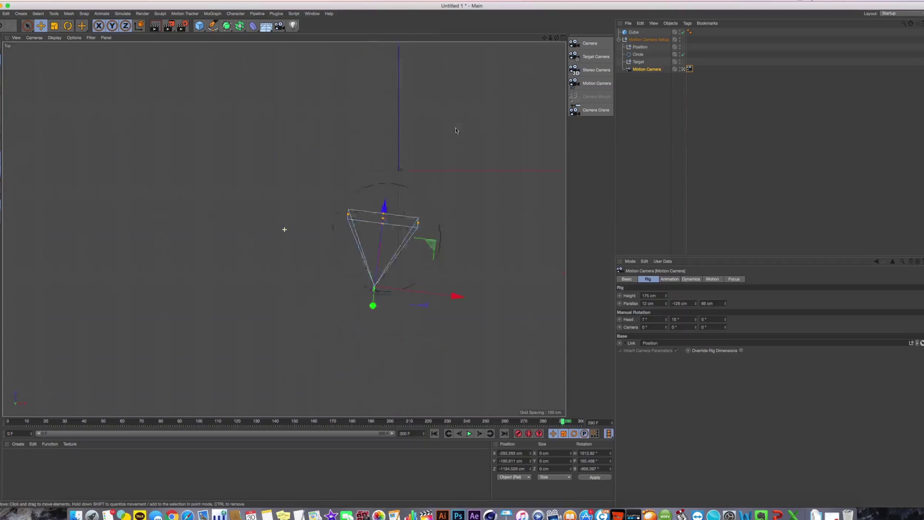
{"action": "left_click", "coordinate": [646, 48]}
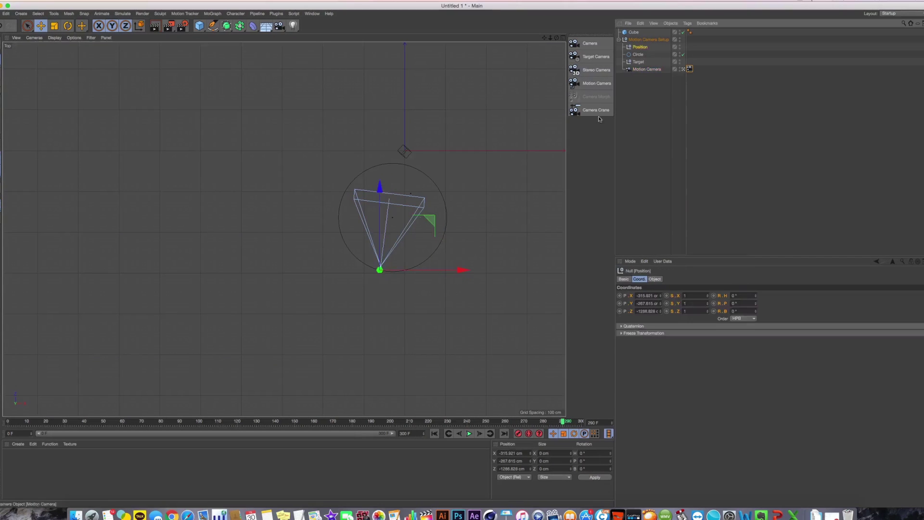
{"action": "left_click_drag", "start_coordinate": [409, 383], "coordinate": [319, 387]}
{"action": "left_click", "coordinate": [434, 434]}
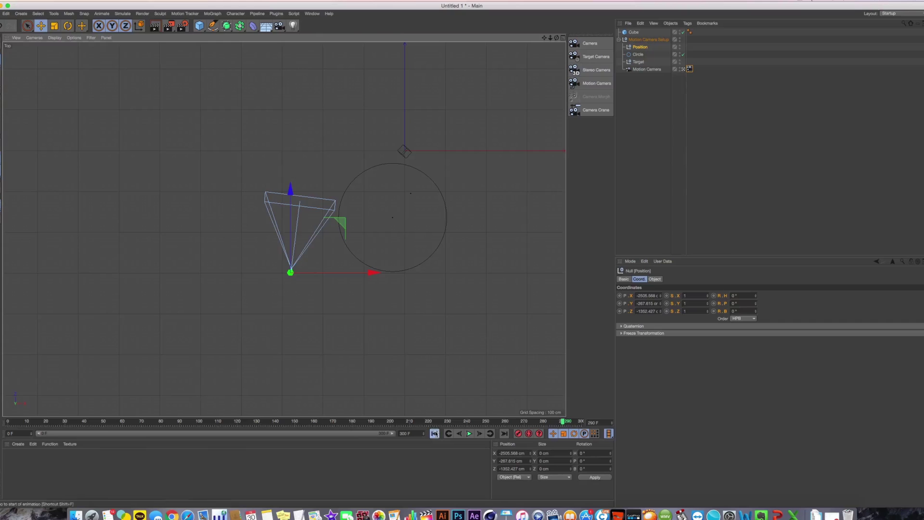
- With autokeying on, keyframe the Position null at frame 33 at about X 2137 cm, Z -1334 cm, and hold it with a key at frame 38
{"action": "left_click", "coordinate": [529, 434]}
{"action": "left_click", "coordinate": [71, 426]}
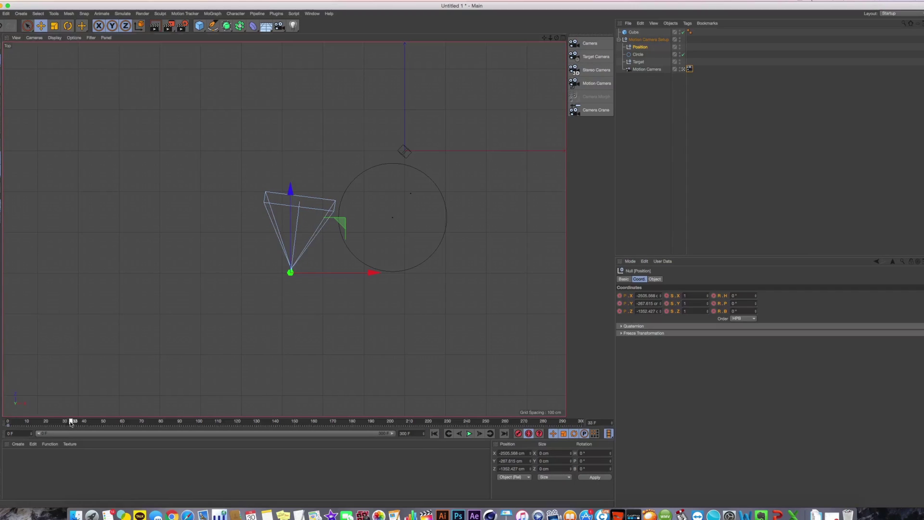
{"action": "left_click_drag", "start_coordinate": [334, 273], "coordinate": [524, 272]}
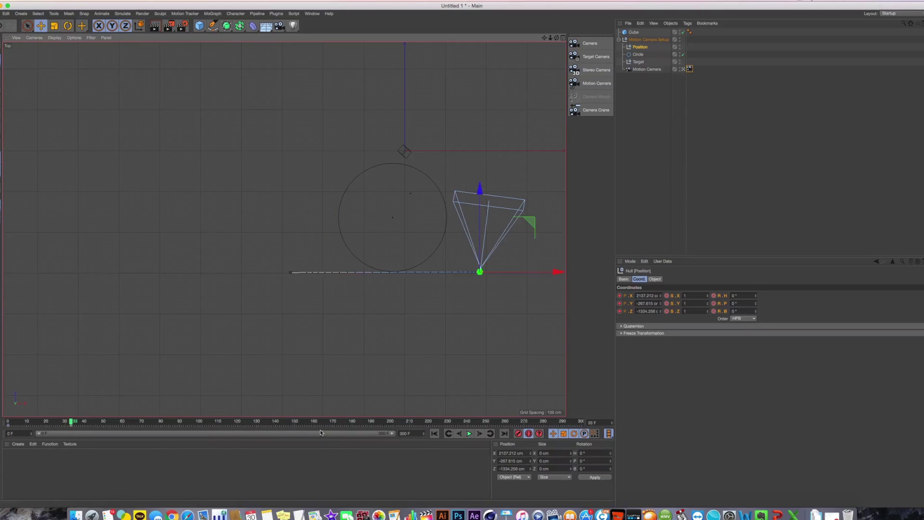
{"action": "left_click_drag", "start_coordinate": [66, 426], "coordinate": [88, 425]}
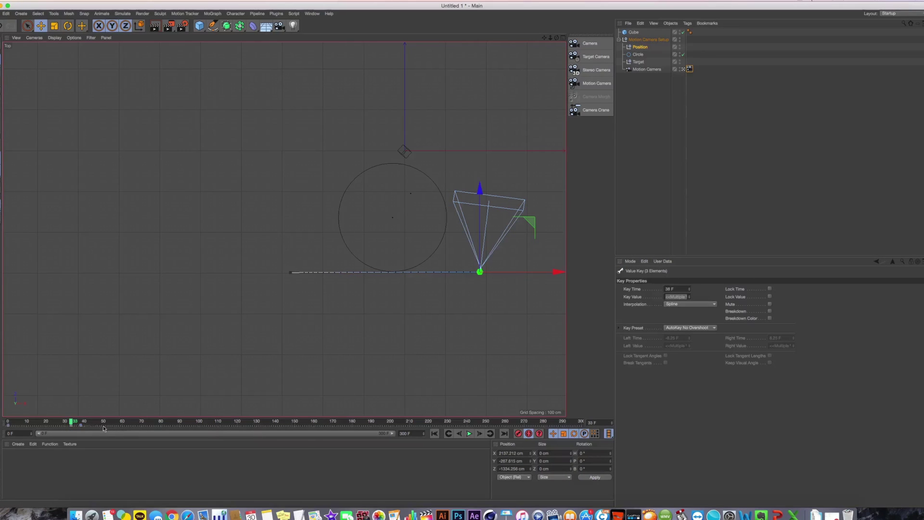
- Keyframe the Position null at frame 72 at about X 102 cm, Z 129 cm, and add a holding key around frame 76
{"action": "left_click", "coordinate": [145, 424]}
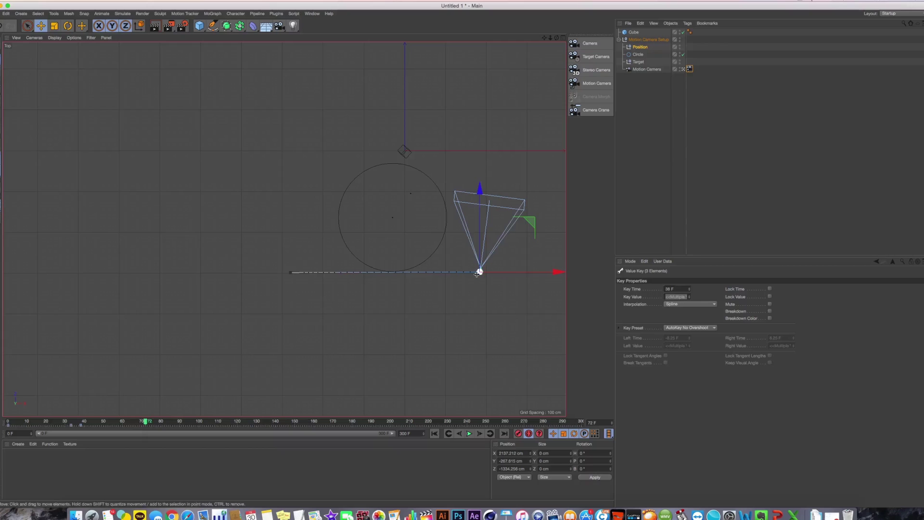
{"action": "left_click_drag", "start_coordinate": [518, 247], "coordinate": [445, 198]}
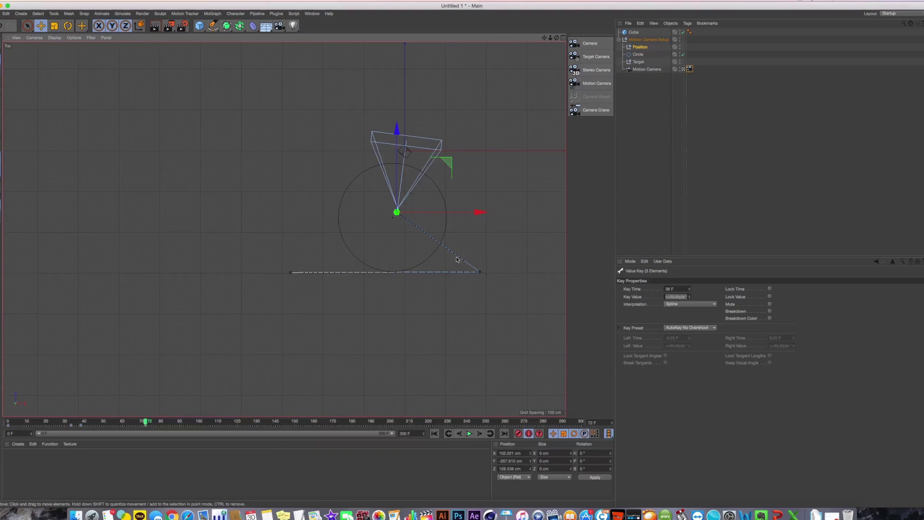
{"action": "left_click", "coordinate": [154, 425]}
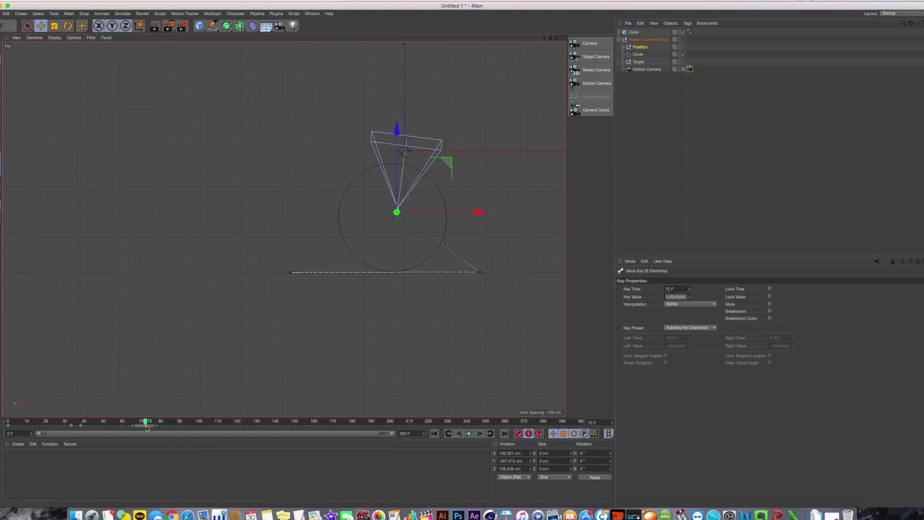
- Play the animation from the start through the Motion Camera in the enlarged perspective view, and stop it
{"action": "middle_click", "coordinate": [182, 143]}
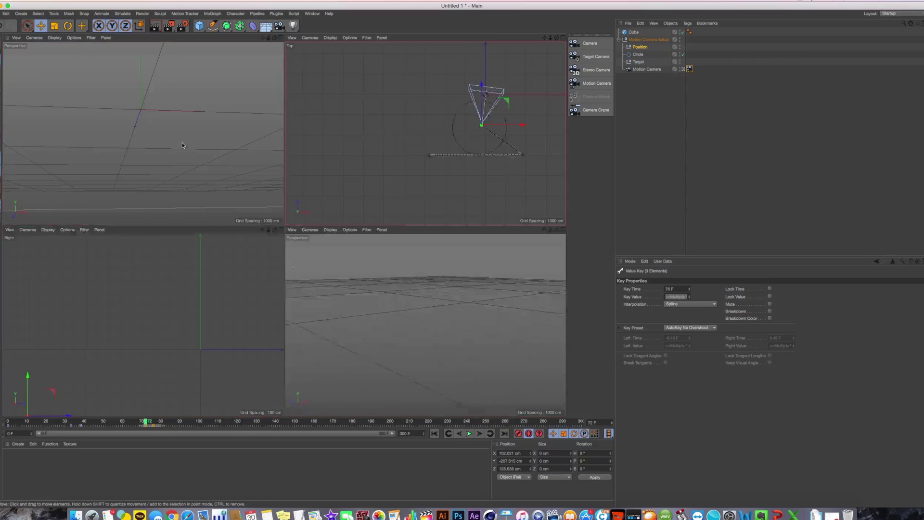
{"action": "middle_click", "coordinate": [182, 142]}
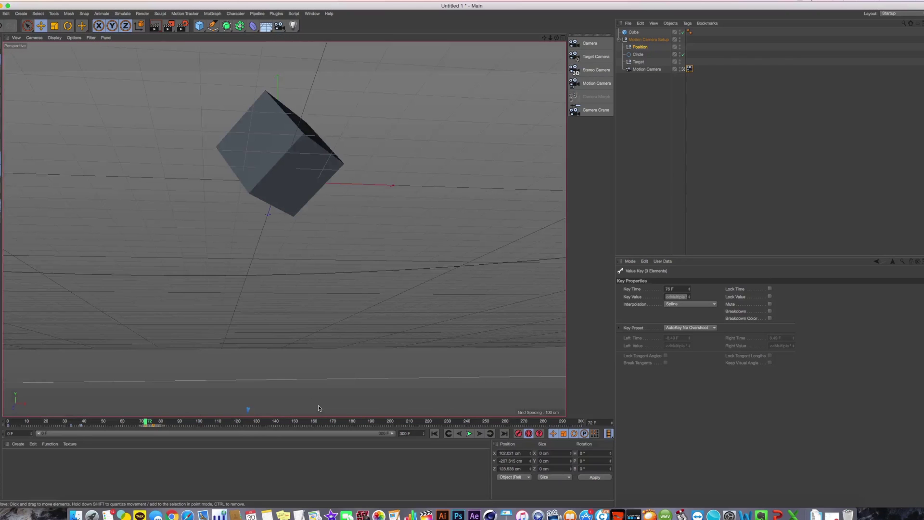
{"action": "left_click", "coordinate": [434, 433]}
{"action": "left_click", "coordinate": [469, 434]}
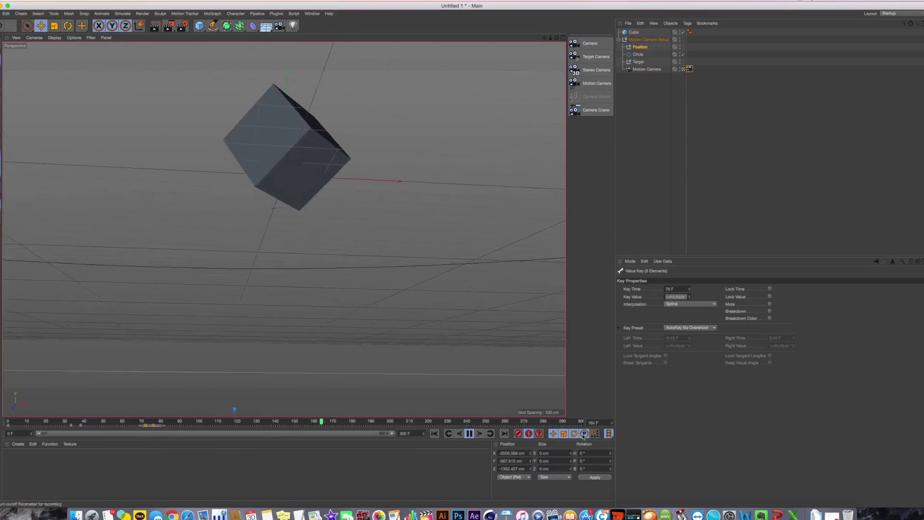
{"action": "left_click", "coordinate": [434, 434]}
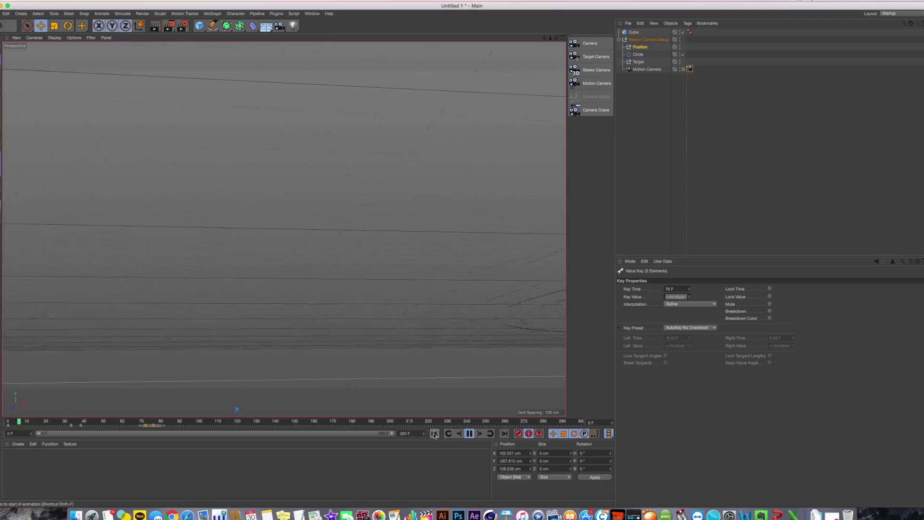
{"action": "left_click", "coordinate": [469, 435]}
- Enable Foot Dynamics in the Motion Camera tag
{"action": "left_click", "coordinate": [689, 70]}
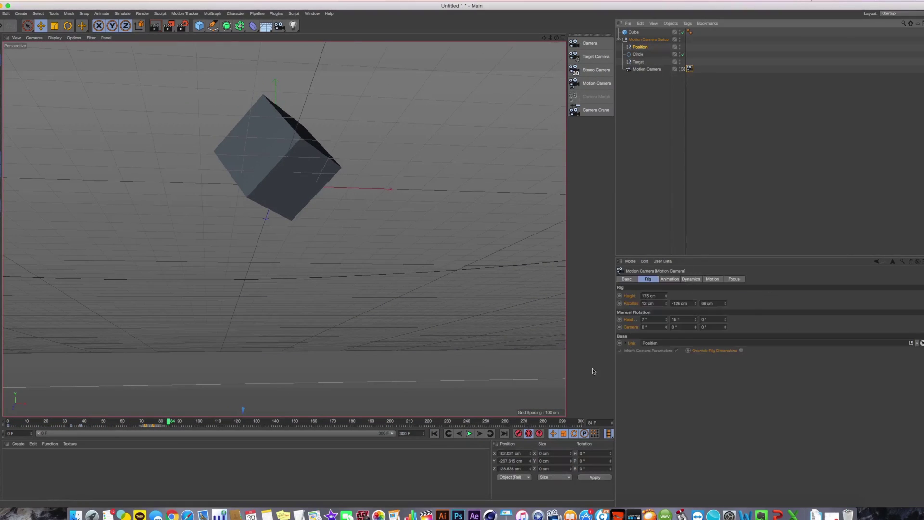
{"action": "left_click", "coordinate": [696, 279]}
{"action": "left_click", "coordinate": [708, 280]}
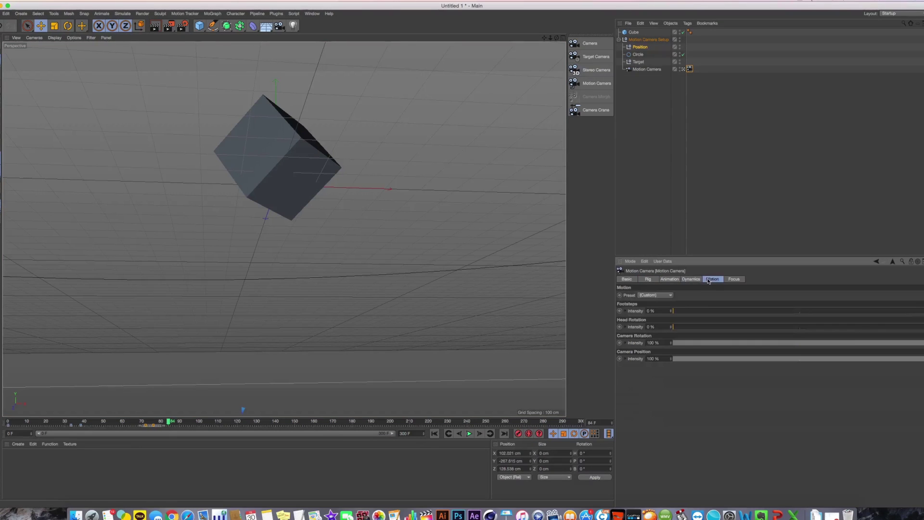
{"action": "left_click", "coordinate": [692, 280]}
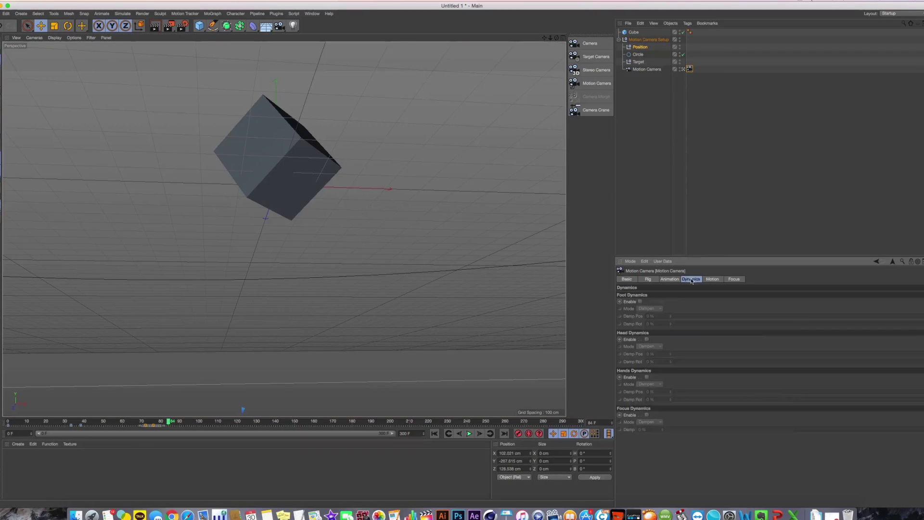
{"action": "left_click", "coordinate": [640, 302]}
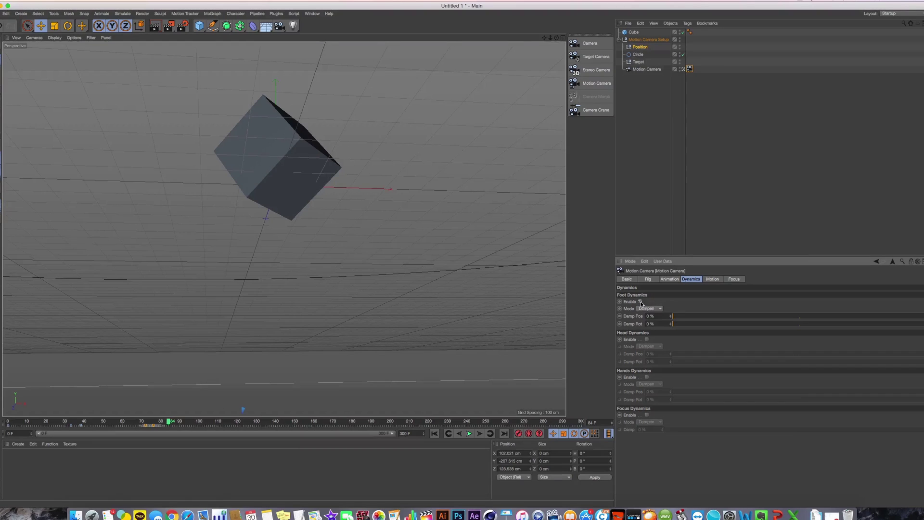
- Enlarge the free perspective view and frame the Motion Camera rig at the Position null from the outside
{"action": "middle_click", "coordinate": [431, 319]}
{"action": "middle_click", "coordinate": [426, 321]}
{"action": "middle_click", "coordinate": [419, 322]}
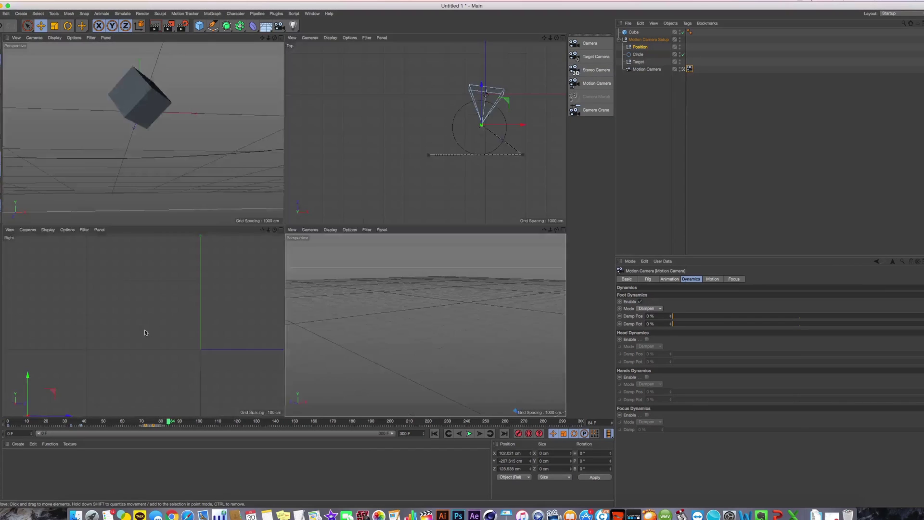
{"action": "middle_click", "coordinate": [148, 331]}
{"action": "middle_click_drag", "start_coordinate": [297, 256], "coordinate": [325, 258], "text": "alt"}
{"action": "key", "text": "F1"}
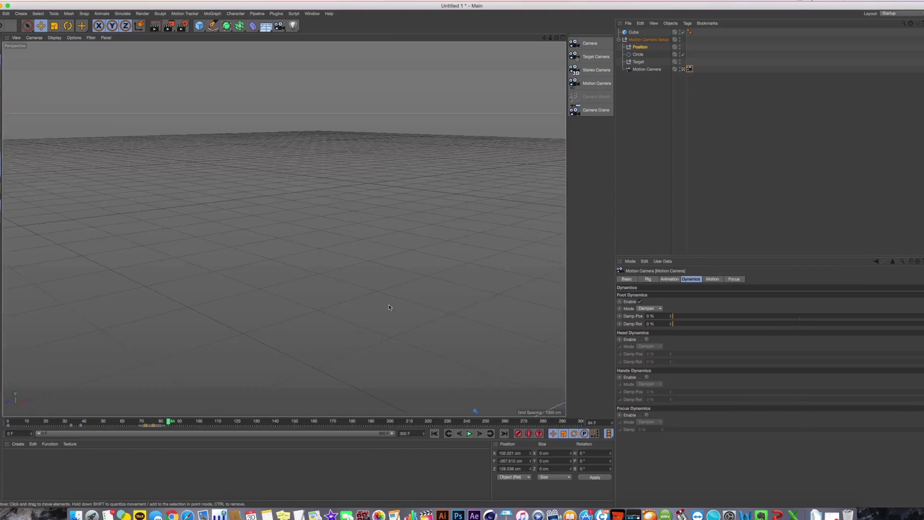
{"action": "middle_click_drag", "start_coordinate": [389, 305], "coordinate": [322, 291], "text": "alt"}
{"action": "key", "text": "s"}
{"action": "right_click_drag", "start_coordinate": [359, 299], "coordinate": [323, 228], "text": "alt"}
{"action": "left_click_drag", "start_coordinate": [323, 228], "coordinate": [458, 241], "text": "alt"}
{"action": "key", "text": "s"}
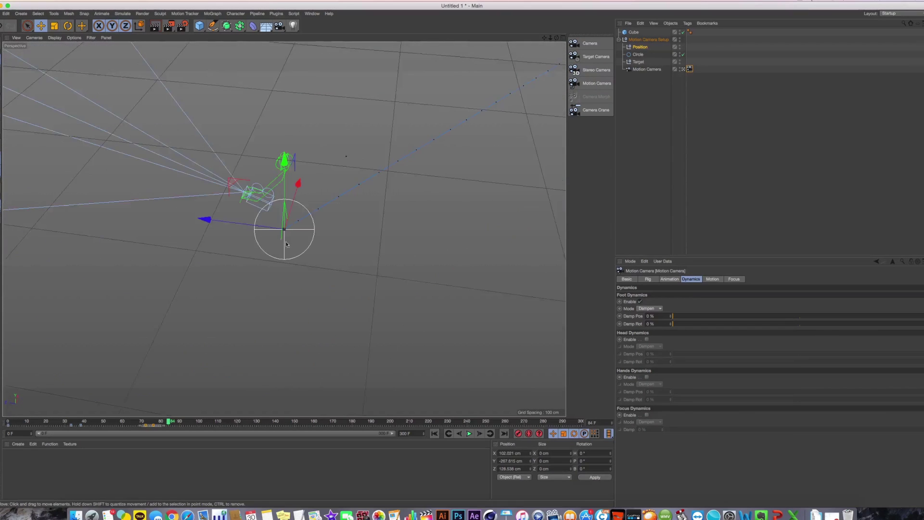
- Set the Foot Dynamics Damp Pos and Damp Rot to 54% and play the animation from the start
{"action": "left_click", "coordinate": [748, 316]}
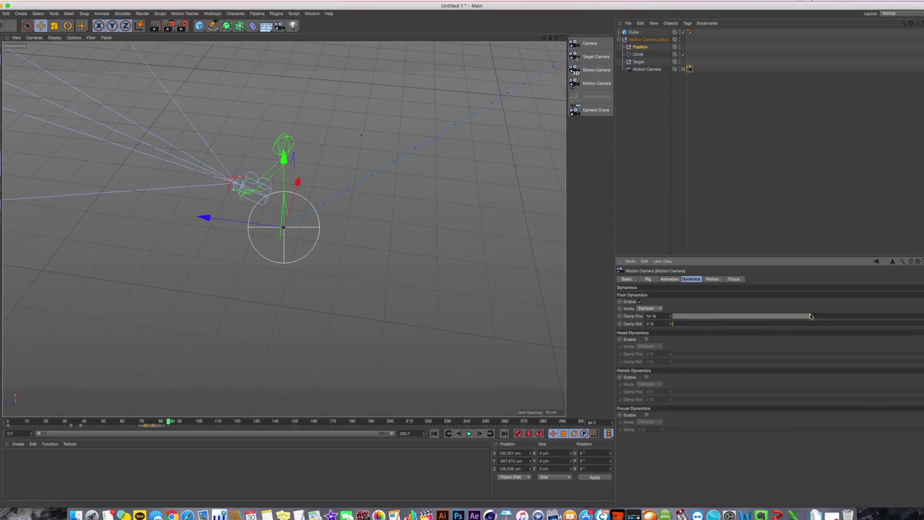
{"action": "left_click_drag", "start_coordinate": [697, 324], "coordinate": [783, 327]}
{"action": "scroll", "coordinate": [418, 363], "scroll_direction": "down", "scroll_amount": 3}
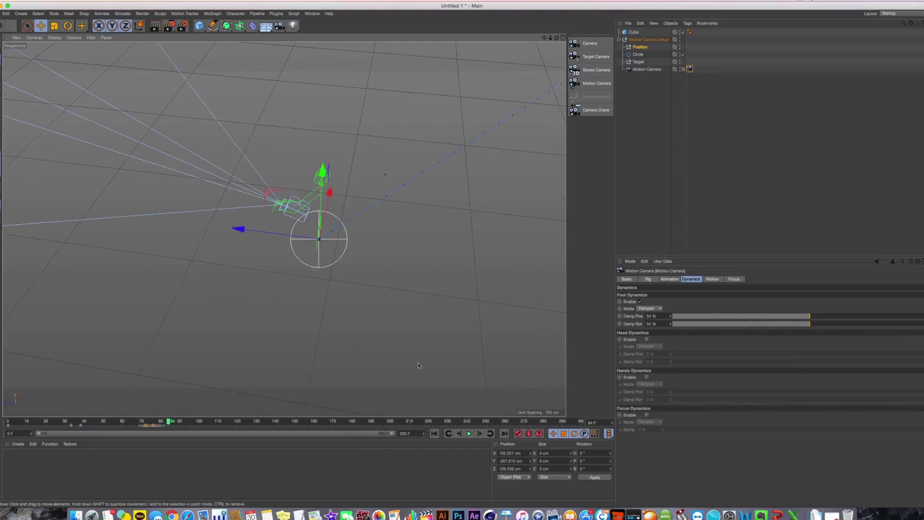
{"action": "left_click", "coordinate": [435, 434]}
{"action": "left_click", "coordinate": [469, 433]}
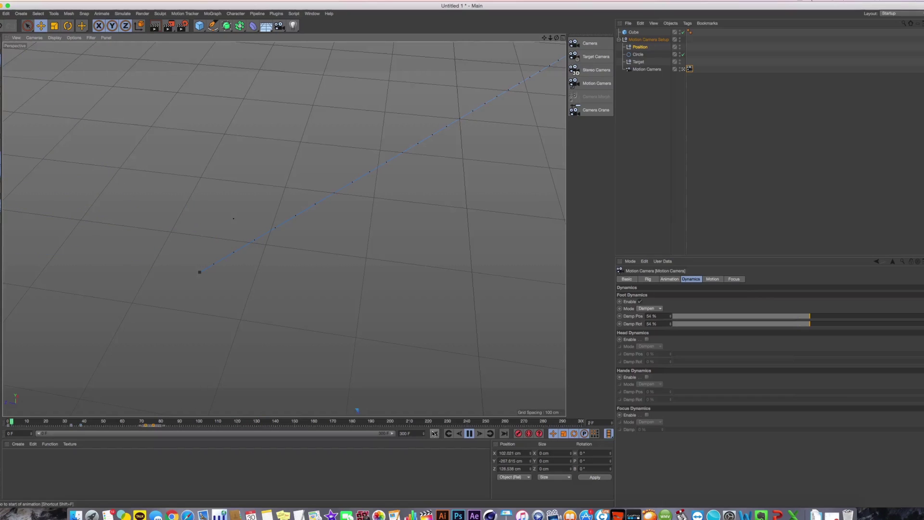
{"action": "left_click", "coordinate": [470, 434]}
- Set the foot Damp Pos to 11% and Damp Rot to 2%, and replay the animation from the start
{"action": "left_click_drag", "start_coordinate": [452, 394], "coordinate": [356, 344], "text": "alt"}
{"action": "left_click_drag", "start_coordinate": [798, 317], "coordinate": [678, 324]}
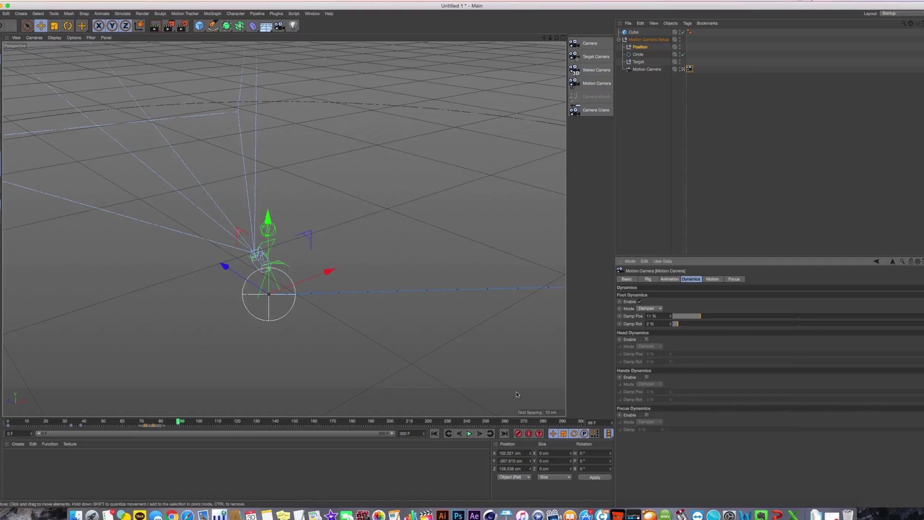
{"action": "left_click", "coordinate": [435, 434]}
{"action": "left_click", "coordinate": [469, 435]}
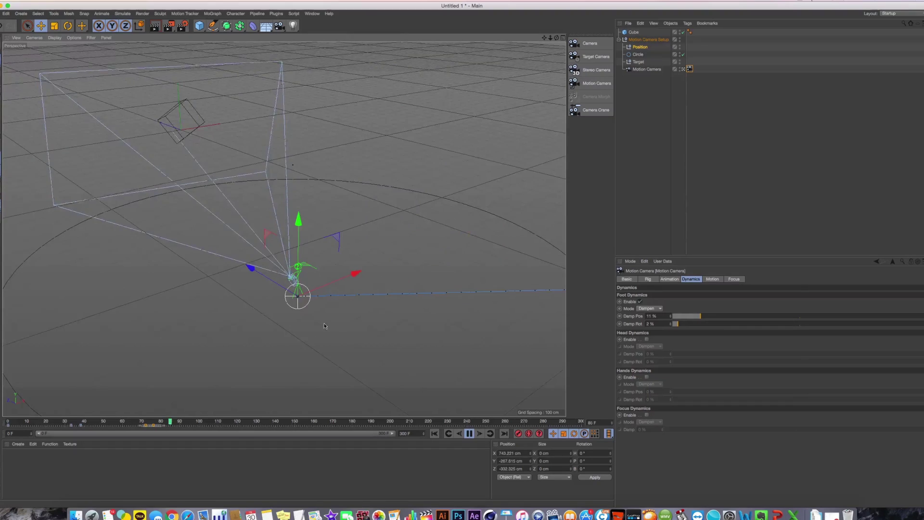
- Set the foot Damp Pos to 63%, Damp Rot to 100% and the Mode to Spring, and check the playback
{"action": "left_click_drag", "start_coordinate": [809, 316], "coordinate": [843, 325]}
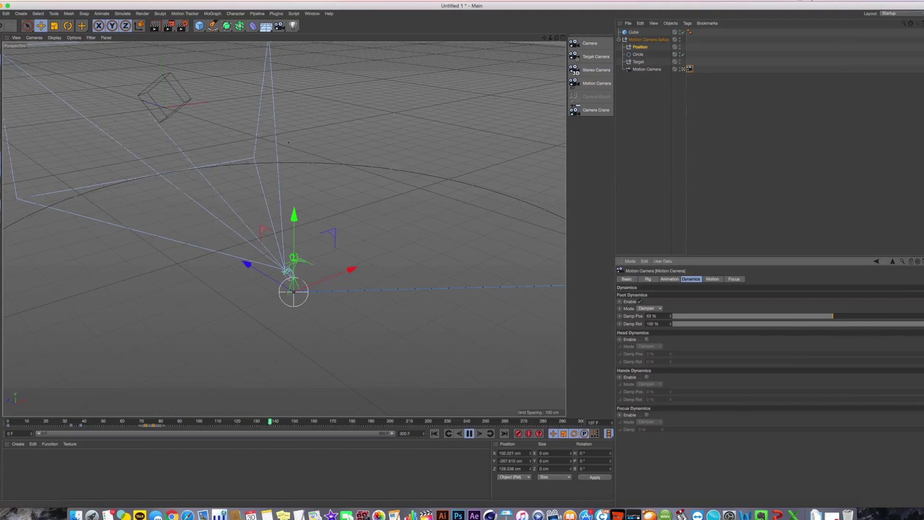
{"action": "left_click", "coordinate": [652, 309]}
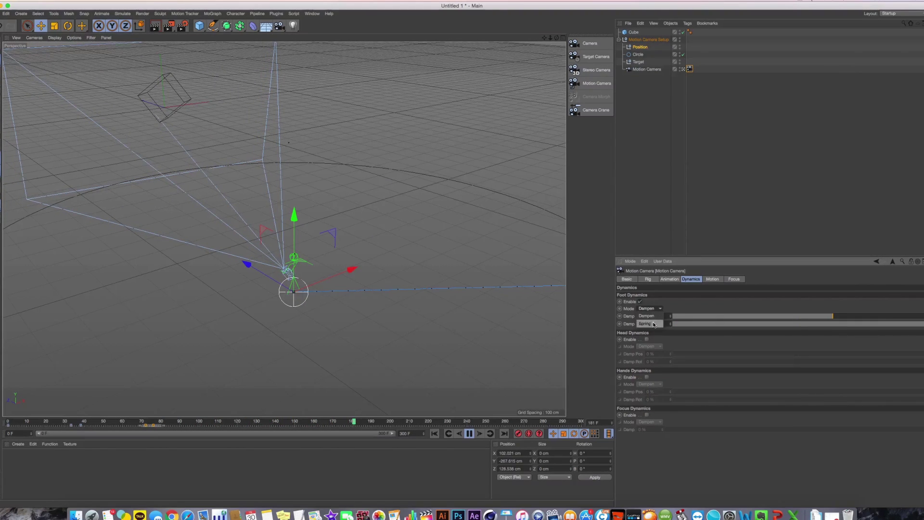
{"action": "left_click", "coordinate": [645, 323]}
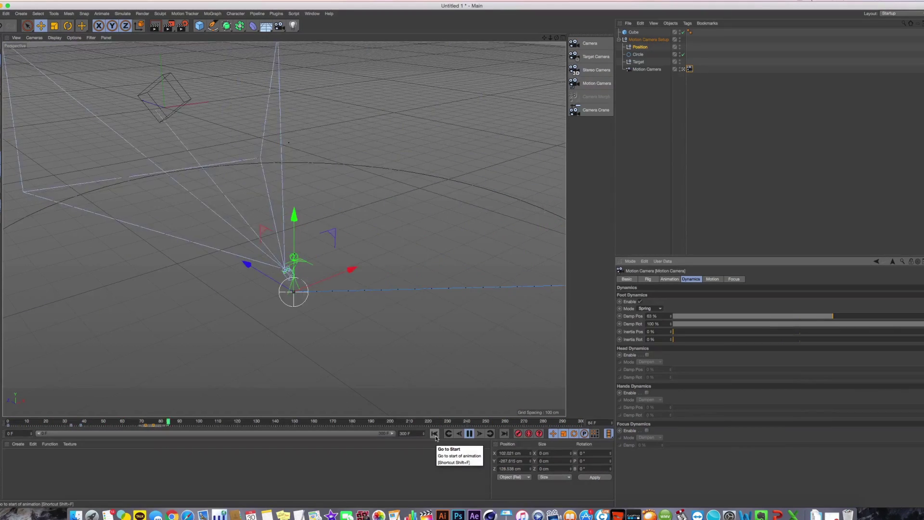
{"action": "left_click", "coordinate": [474, 434]}
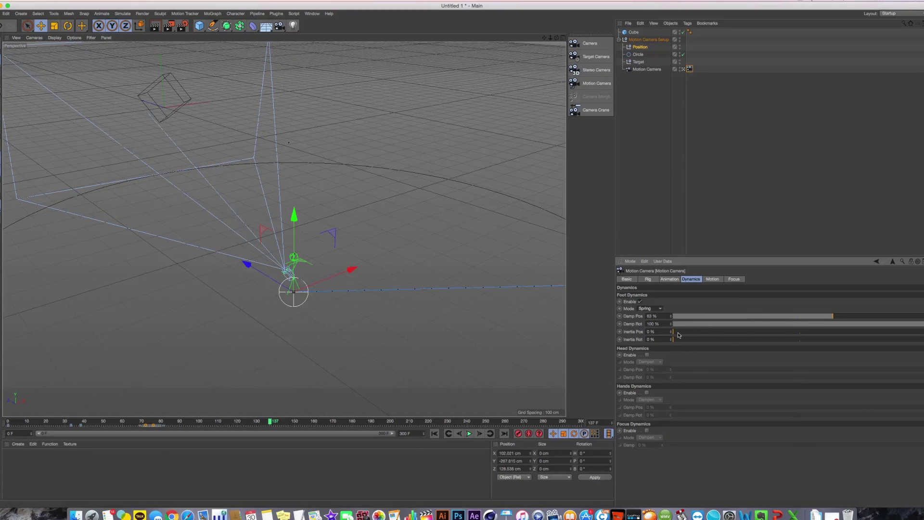
- Set the foot spring's Damp Pos to 2%, Damp Rot to 3%, Inertia Pos to 54% and Inertia Rot to 44%
{"action": "mouse_move", "coordinate": [678, 333]}
{"action": "left_mouse_down"}
{"action": "mouse_move", "coordinate": [810, 332]}
{"action": "mouse_move", "coordinate": [676, 317]}
{"action": "left_mouse_up"}
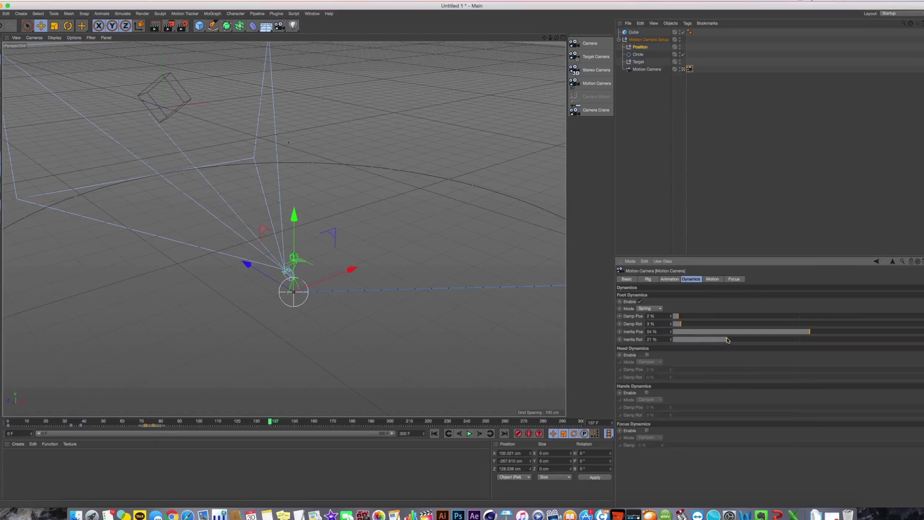
{"action": "mouse_move", "coordinate": [741, 339]}
{"action": "left_mouse_down"}
{"action": "mouse_move", "coordinate": [789, 341]}
{"action": "mouse_move", "coordinate": [758, 344]}
{"action": "left_mouse_up"}
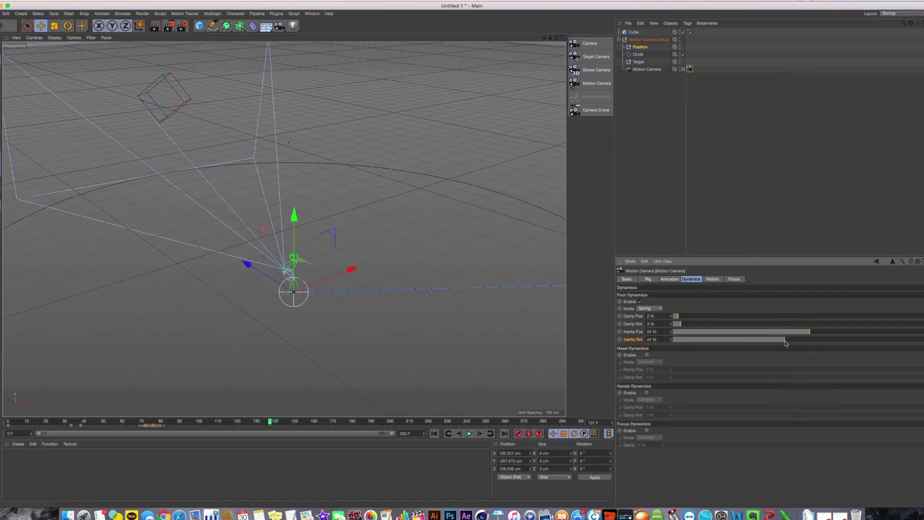
- Set the foot Damp Pos to about 68%, Damp Rot to 66% and the Mode to Dampen, and replay the animation from the start
{"action": "left_click_drag", "start_coordinate": [705, 332], "coordinate": [848, 316]}
{"action": "left_click", "coordinate": [648, 311]}
{"action": "left_click", "coordinate": [651, 309]}
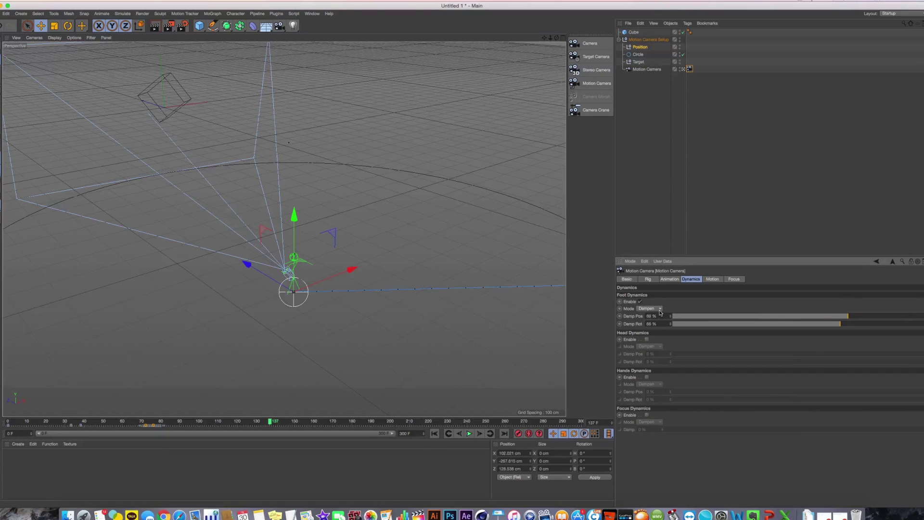
{"action": "left_click", "coordinate": [439, 434]}
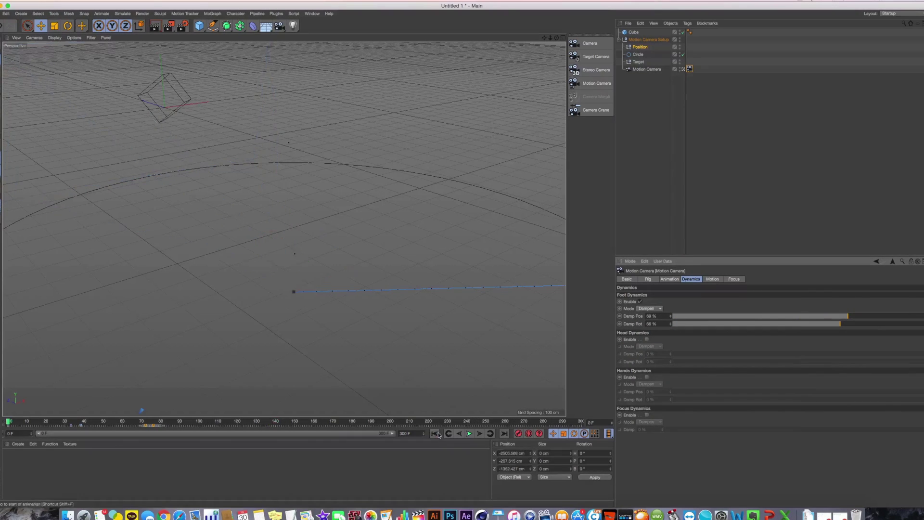
{"action": "left_click", "coordinate": [469, 434]}
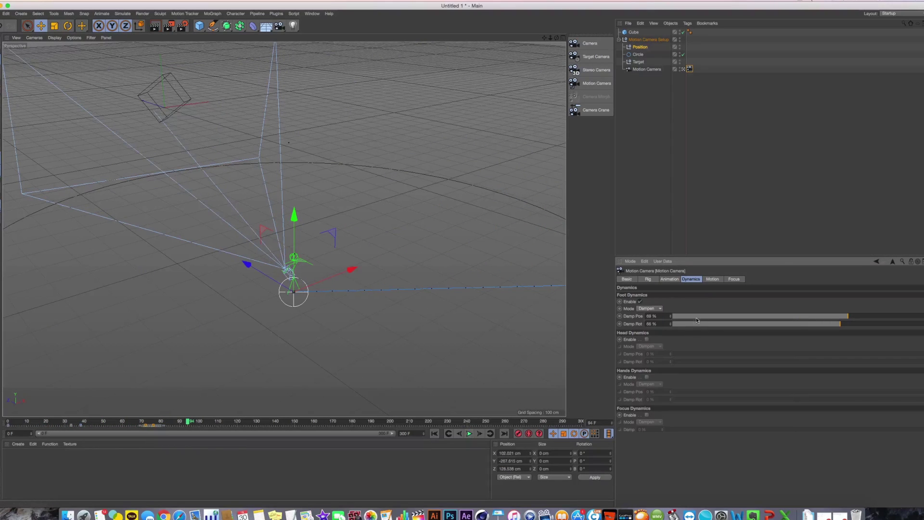
- Set the foot Damp Pos and Damp Rot to 0% and replay the animation from the start
{"action": "left_click_drag", "start_coordinate": [697, 319], "coordinate": [613, 329]}
{"action": "left_click_drag", "start_coordinate": [734, 324], "coordinate": [579, 333]}
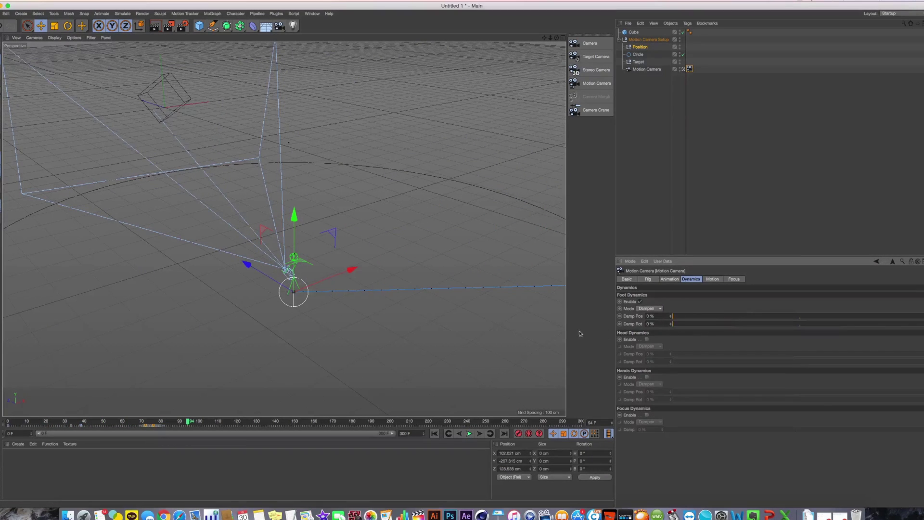
{"action": "left_click", "coordinate": [435, 434]}
{"action": "left_click", "coordinate": [469, 435]}
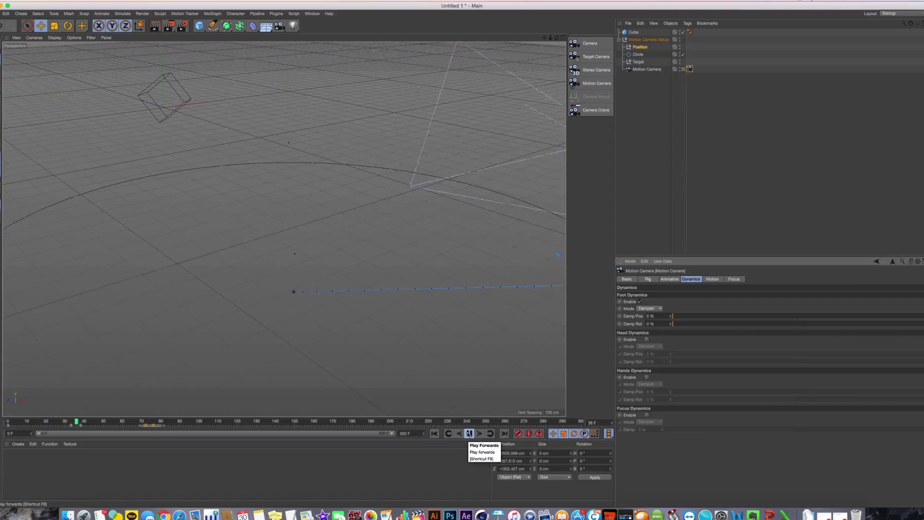
{"action": "left_click", "coordinate": [469, 434]}
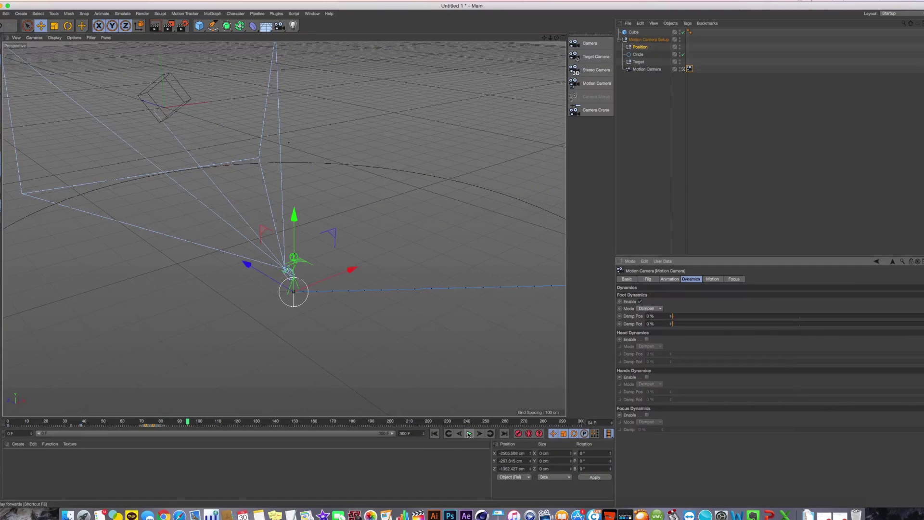
{"action": "left_click", "coordinate": [435, 434]}
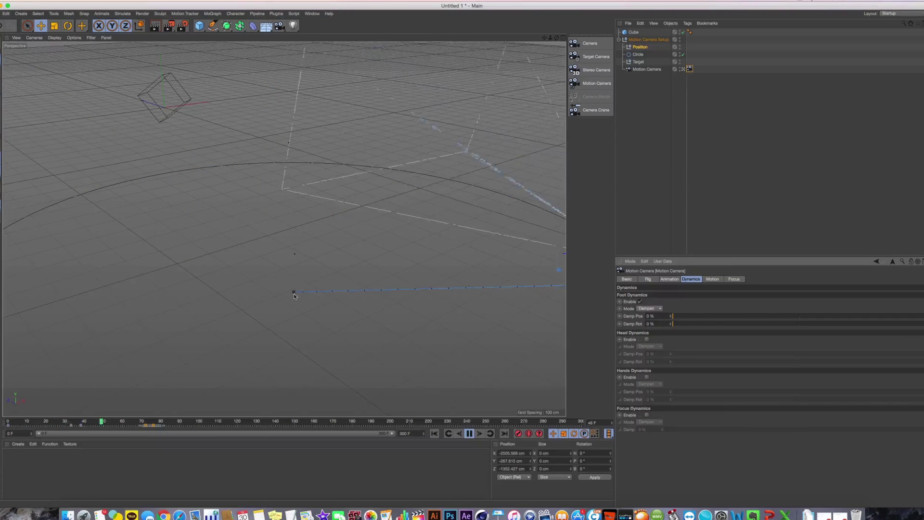
- Stop the playback, set the foot Damp Pos to 84% and Damp Rot to 86%, and look over the Automatic Banking options
{"action": "left_click", "coordinate": [469, 434]}
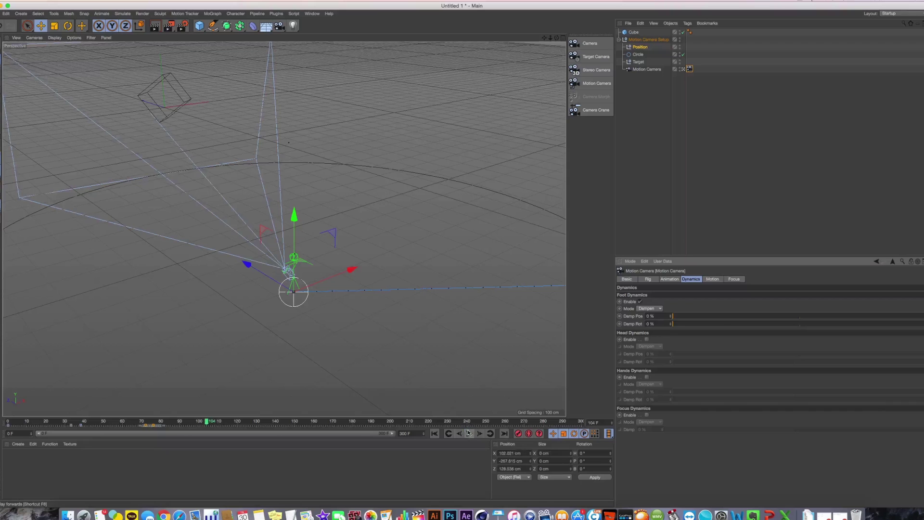
{"action": "left_click", "coordinate": [840, 316]}
{"action": "left_click", "coordinate": [846, 323]}
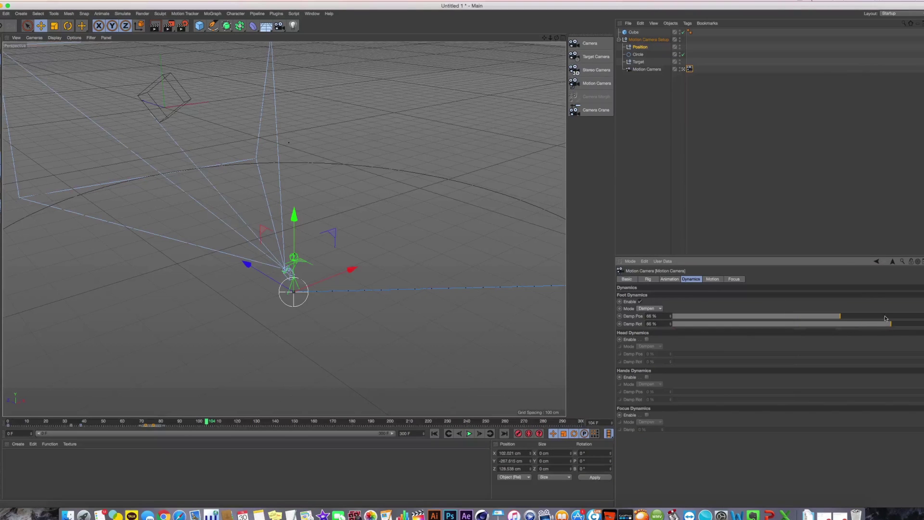
{"action": "left_click", "coordinate": [669, 279]}
{"action": "scroll", "coordinate": [675, 426], "scroll_direction": "down", "scroll_amount": 3}
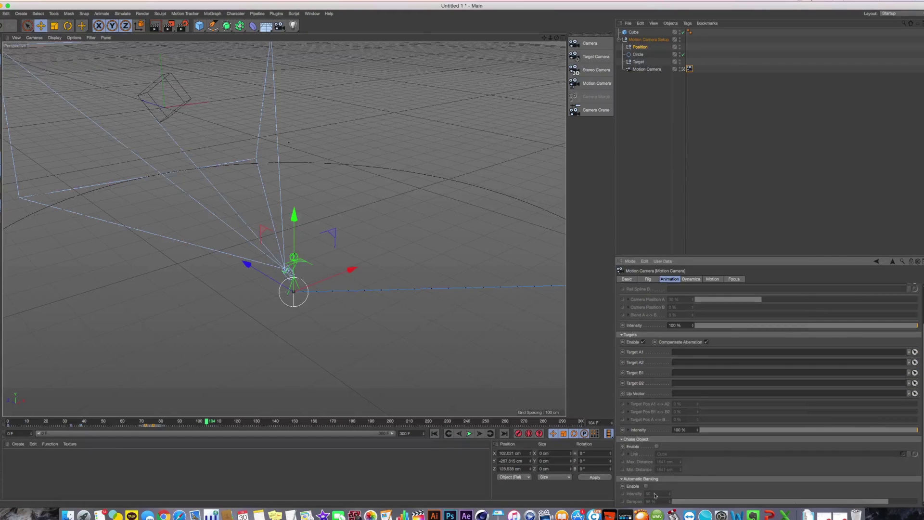
{"action": "left_click", "coordinate": [693, 280]}
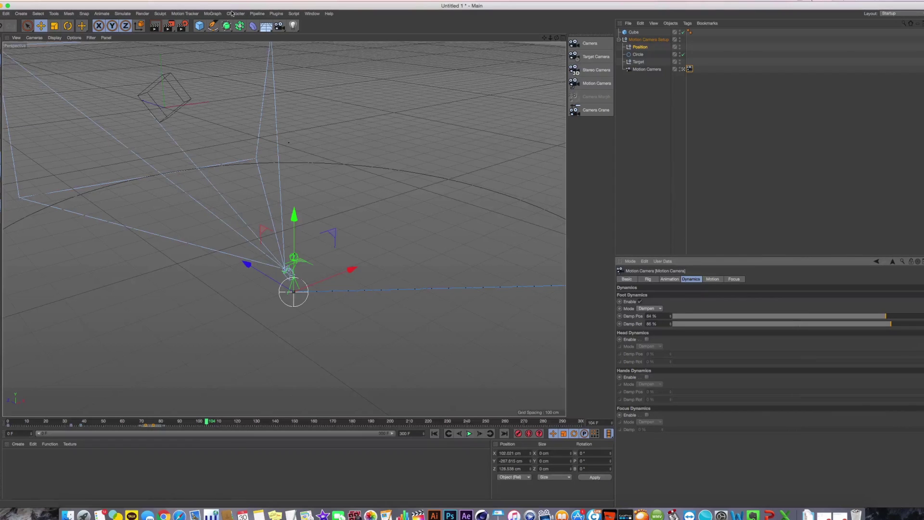
- Add a MoGraph Delay effector, view its Strength and Mode settings, and delete it
{"action": "left_click", "coordinate": [212, 13]}
{"action": "mouse_move", "coordinate": [241, 24]}
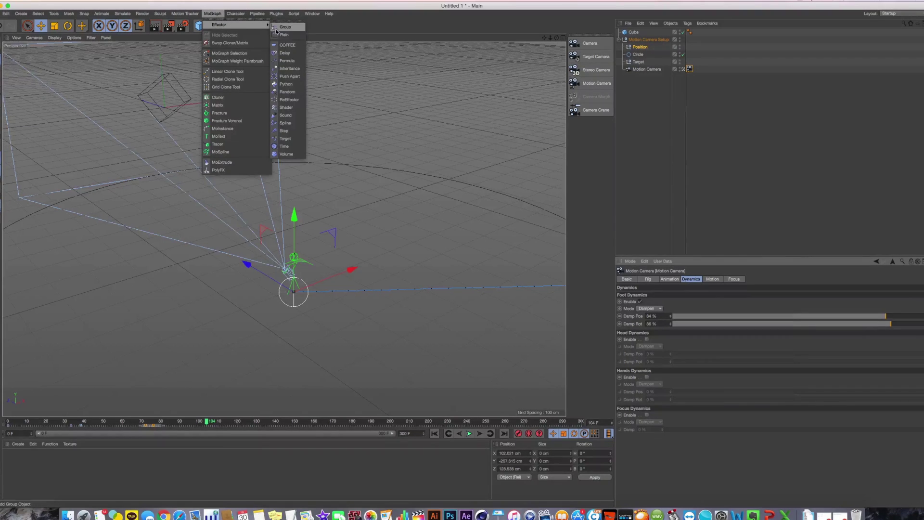
{"action": "left_click", "coordinate": [293, 53]}
{"action": "left_click", "coordinate": [671, 279]}
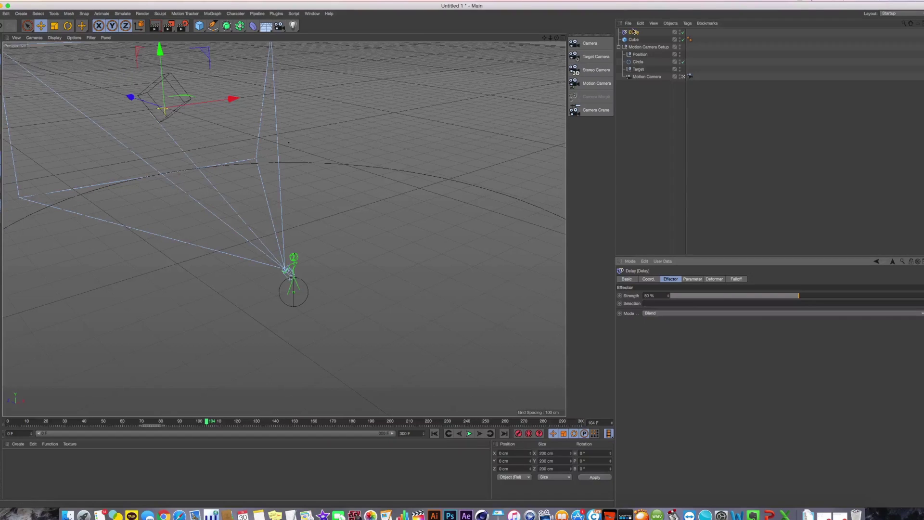
{"action": "key", "text": "Delete"}
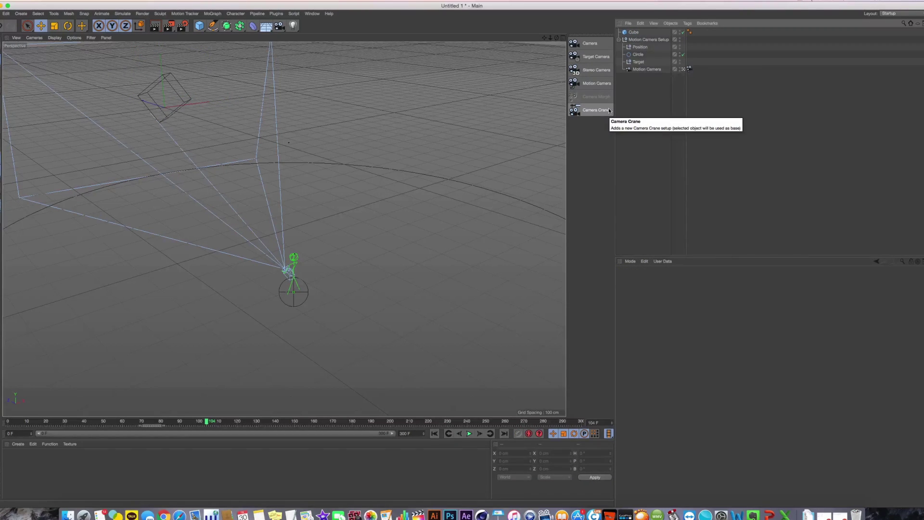
- Set the Motion Camera's foot Damp Rot to 0% and replay the animation in the outside view and through the camera
{"action": "left_click", "coordinate": [689, 69]}
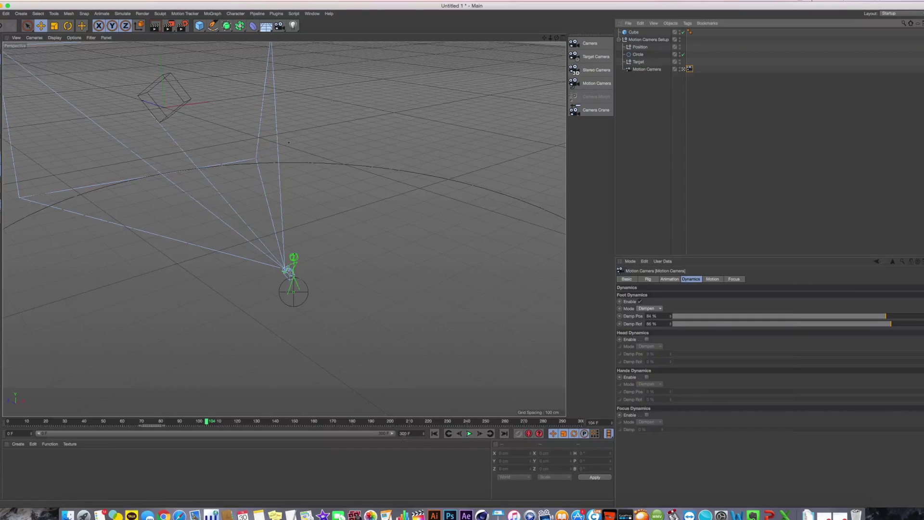
{"action": "left_click_drag", "start_coordinate": [688, 326], "coordinate": [667, 326]}
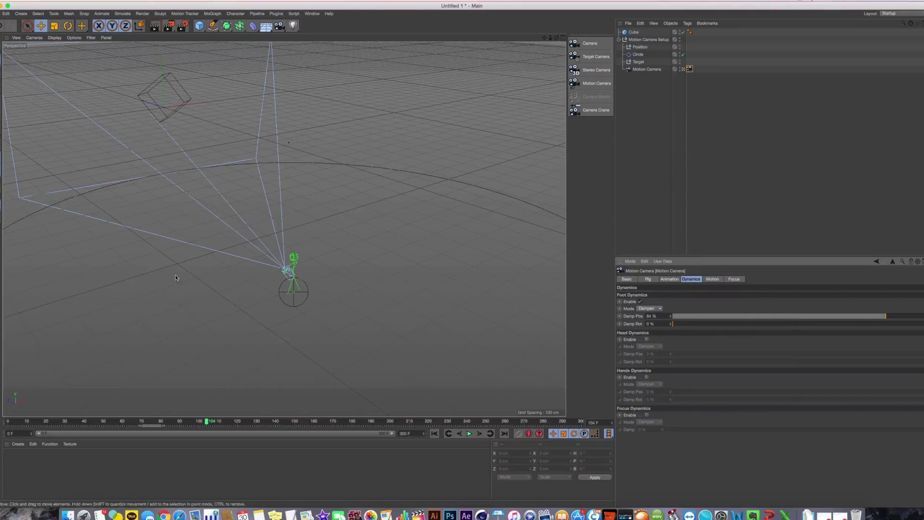
{"action": "left_click", "coordinate": [435, 434]}
{"action": "left_click", "coordinate": [469, 434]}
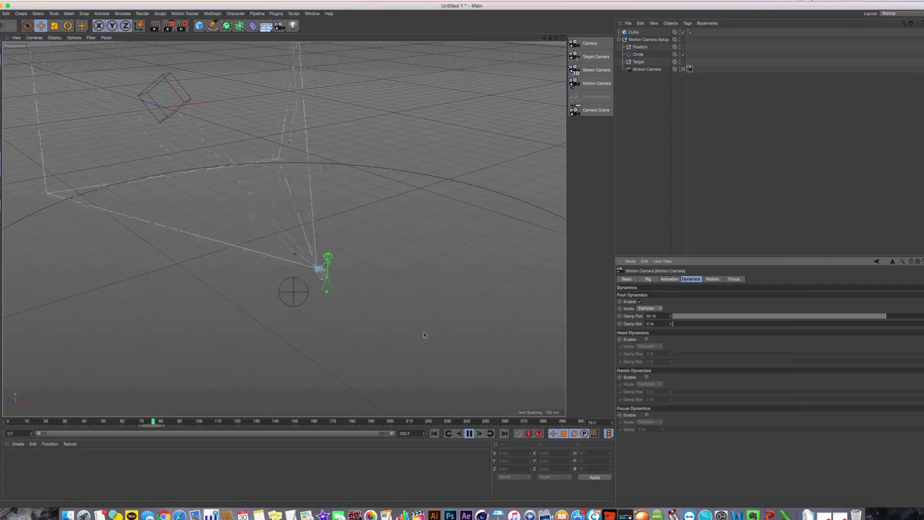
{"action": "middle_click", "coordinate": [226, 207]}
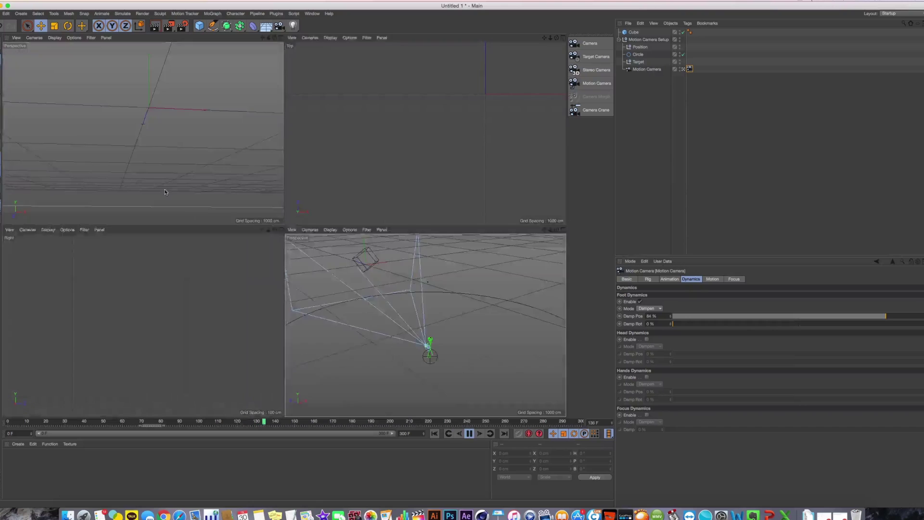
{"action": "middle_click", "coordinate": [217, 197]}
{"action": "left_click", "coordinate": [434, 433]}
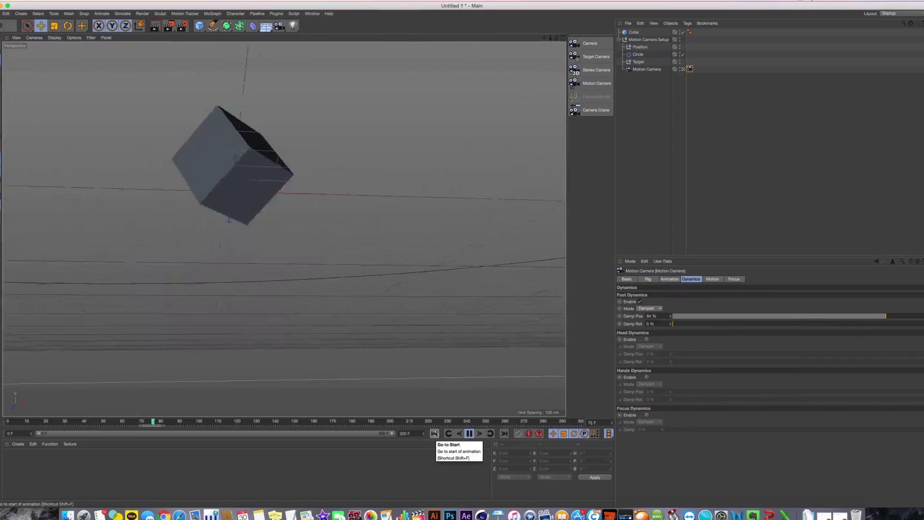
- Set the foot Damp Pos to 0%, check the playback through the camera and stop it
{"action": "left_click_drag", "start_coordinate": [885, 317], "coordinate": [645, 318]}
{"action": "left_click", "coordinate": [447, 435]}
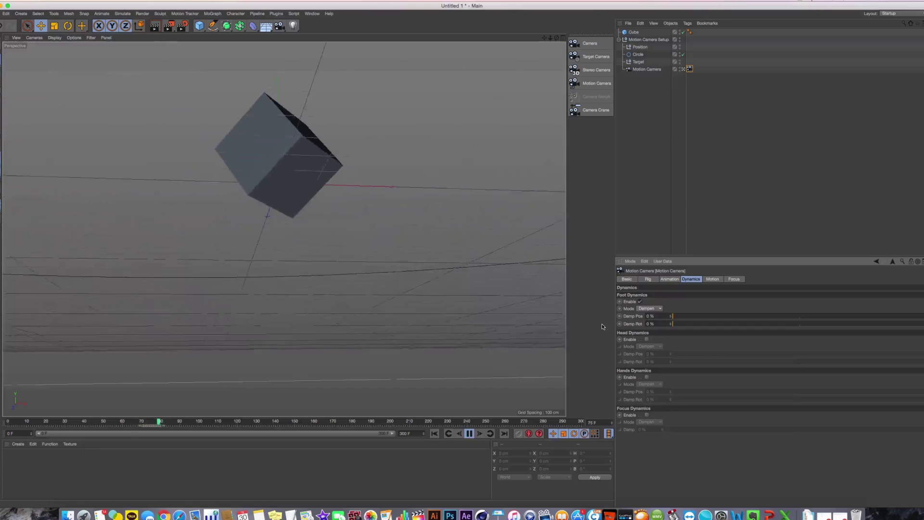
{"action": "left_click", "coordinate": [468, 435]}
- Set the Foot Dynamics Mode to Spring with Inertia Pos at 100%, and replay the animation from the start in the outside view
{"action": "left_click", "coordinate": [649, 309]}
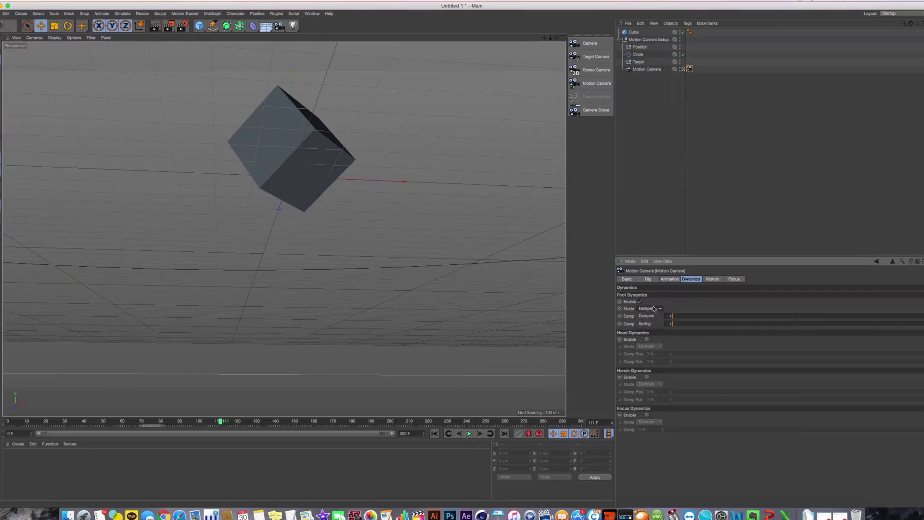
{"action": "left_click", "coordinate": [654, 323]}
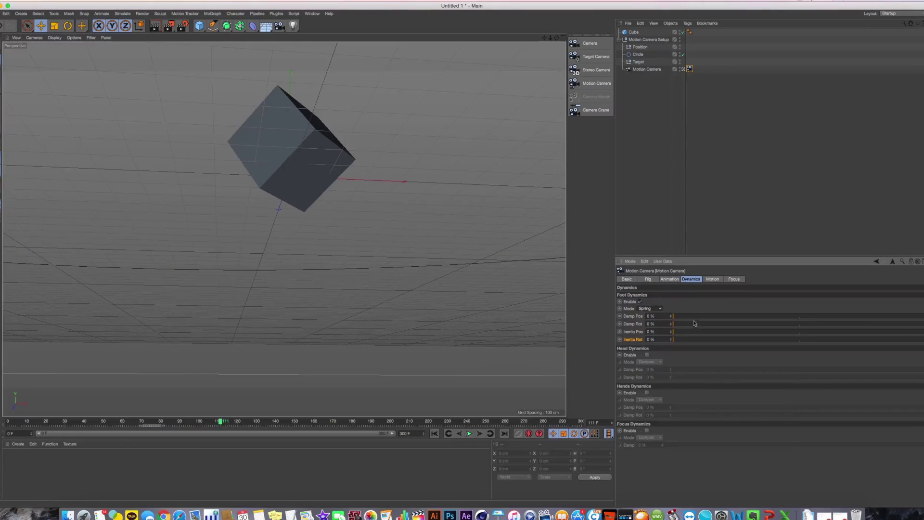
{"action": "left_click_drag", "start_coordinate": [678, 316], "coordinate": [923, 336]}
{"action": "left_click", "coordinate": [435, 433]}
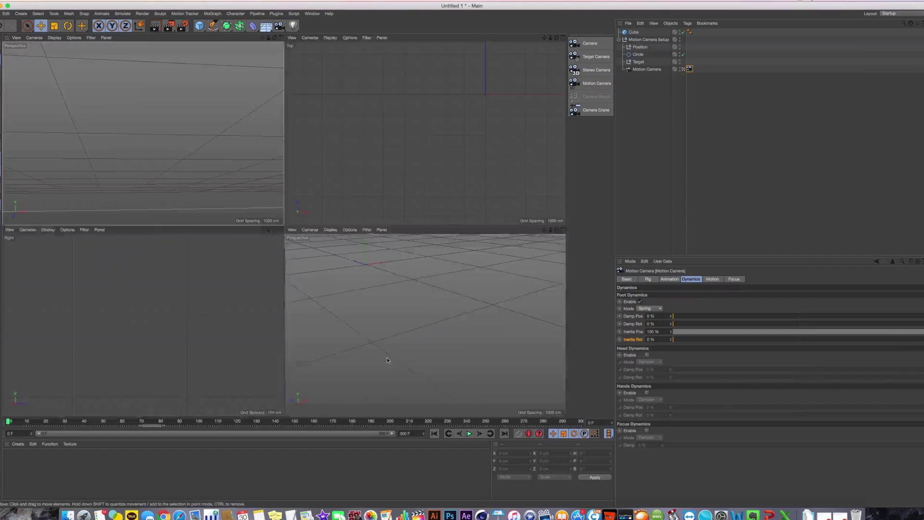
{"action": "left_click", "coordinate": [469, 433]}
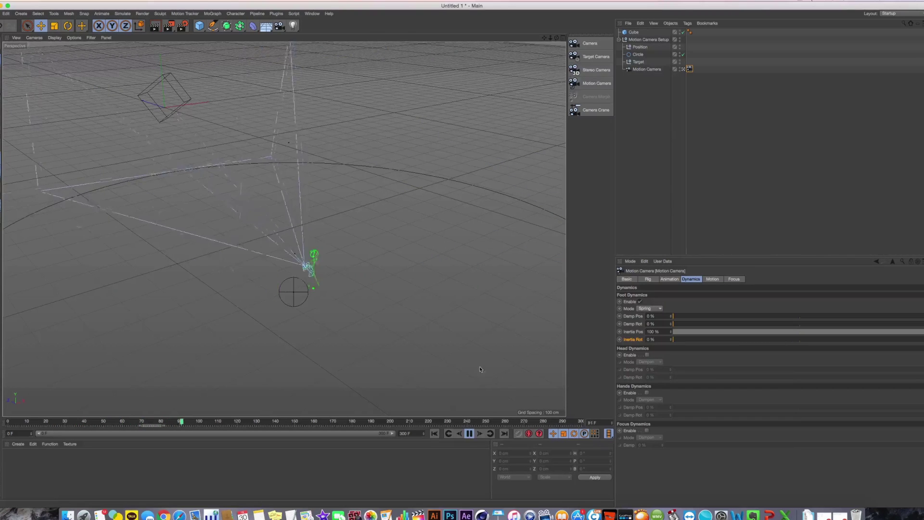
- Set the foot spring's Inertia Pos to 20% and replay the animation from the start
{"action": "left_click", "coordinate": [708, 332]}
{"action": "left_click_drag", "start_coordinate": [708, 333], "coordinate": [724, 332]}
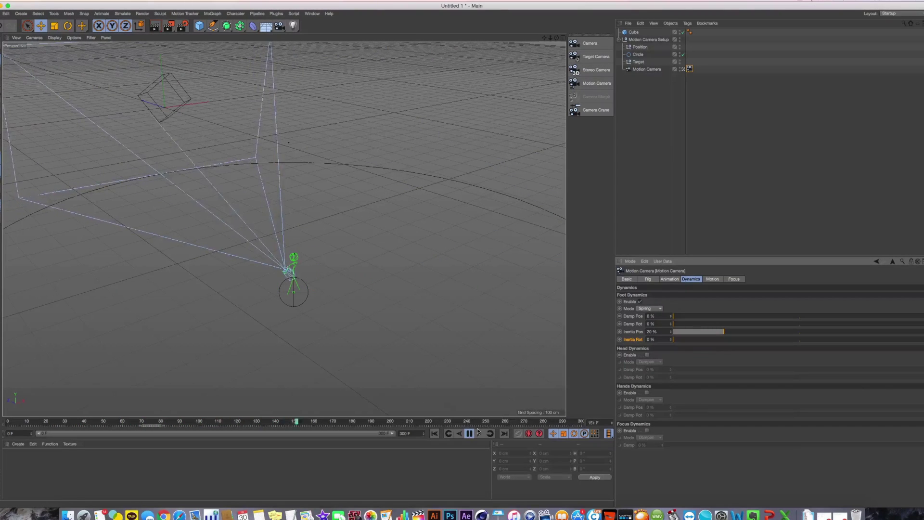
{"action": "left_click", "coordinate": [434, 434]}
{"action": "left_click", "coordinate": [469, 434]}
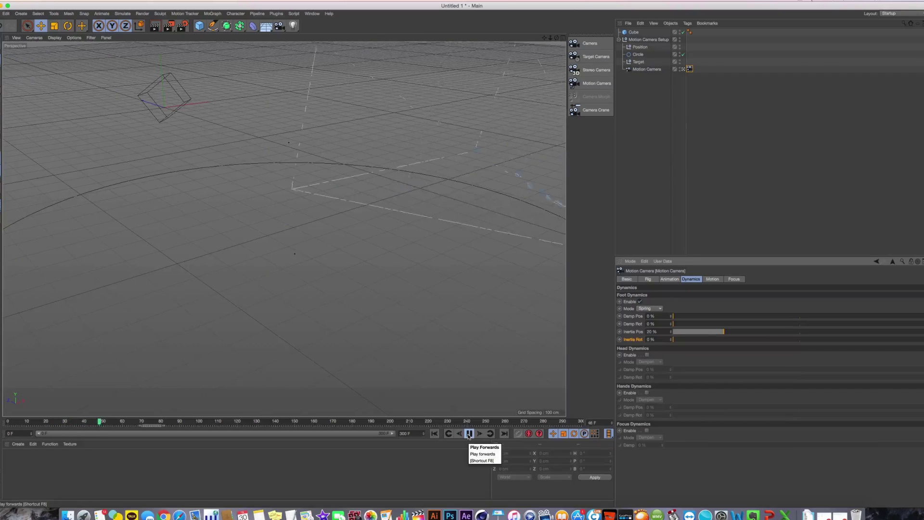
- Set the foot spring's Inertia Pos to 44%, check the playback from outside and through the camera, and stop it
{"action": "left_click", "coordinate": [784, 332]}
{"action": "left_click", "coordinate": [435, 434]}
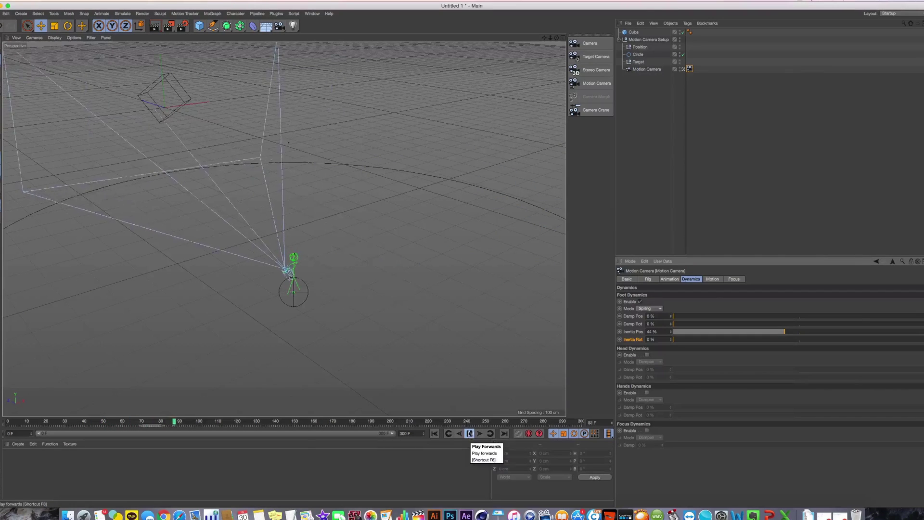
{"action": "middle_click", "coordinate": [260, 222]}
{"action": "middle_click", "coordinate": [252, 217]}
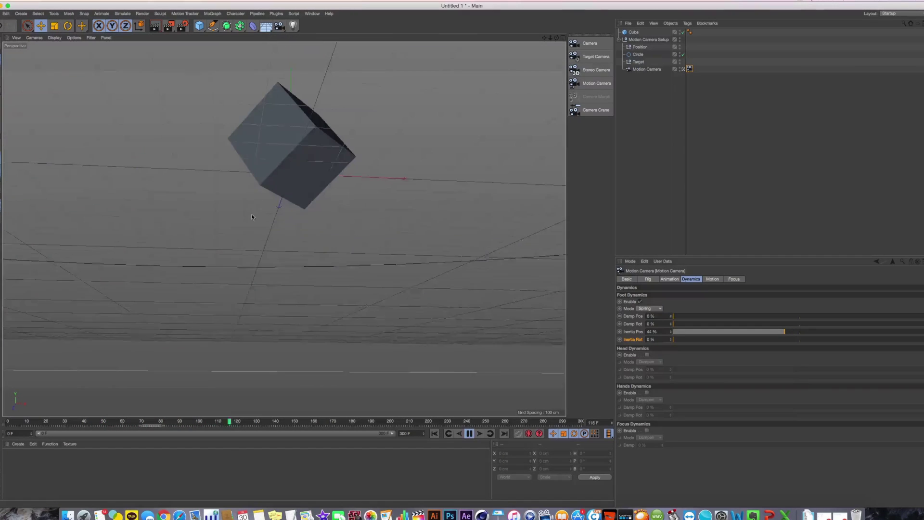
{"action": "left_click", "coordinate": [437, 436]}
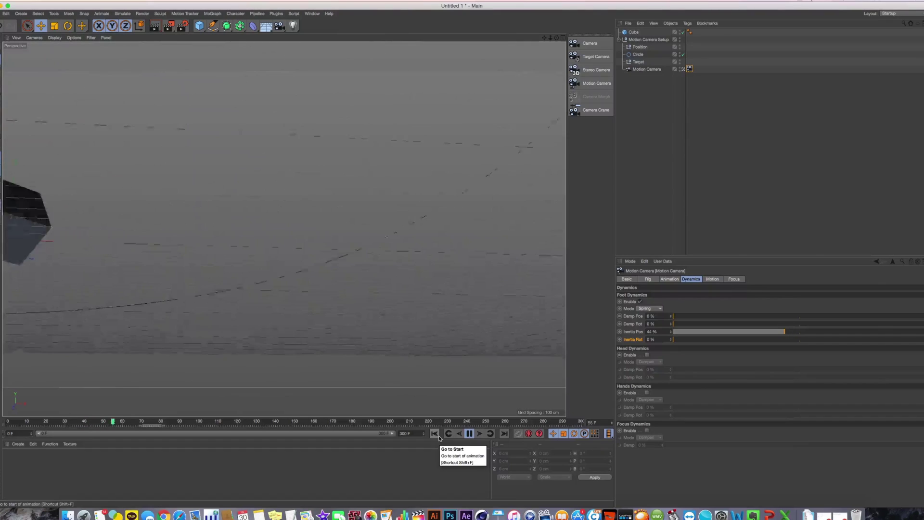
{"action": "left_click", "coordinate": [469, 434]}
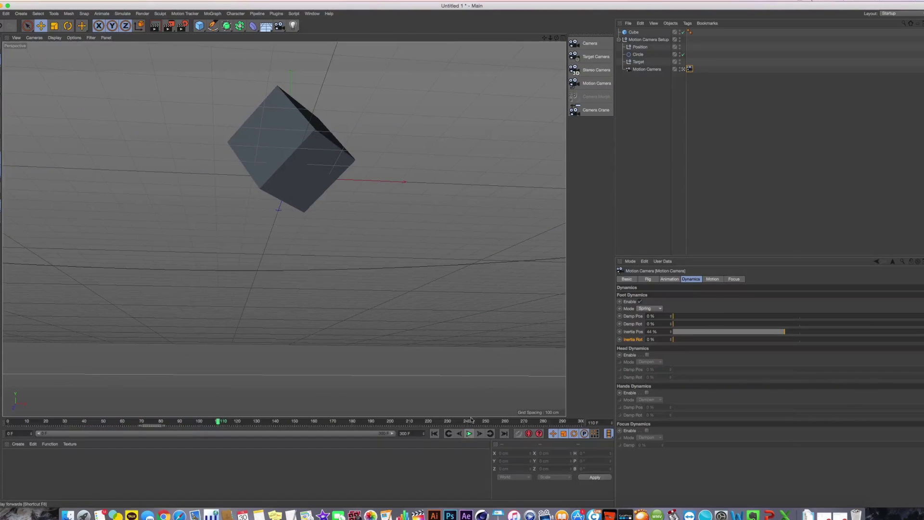
- Select the cube in the viewport, and reopen the Motion Camera tag's dynamics settings
{"action": "left_click", "coordinate": [317, 184]}
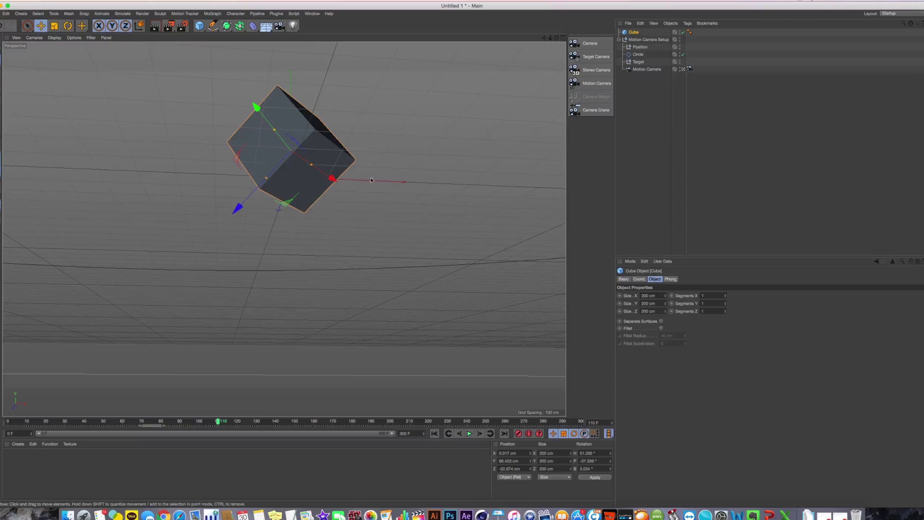
{"action": "left_click", "coordinate": [690, 69]}
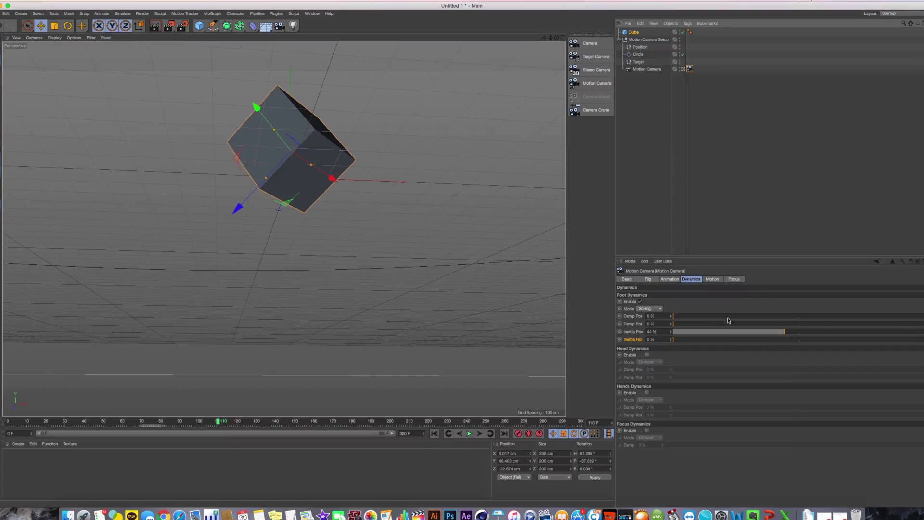
- Set the foot Inertia Pos to 0 % and switch the camera from Foot Dynamics to Head Dynamics
{"action": "left_click_drag", "start_coordinate": [716, 333], "coordinate": [628, 332]}
{"action": "left_click", "coordinate": [640, 301]}
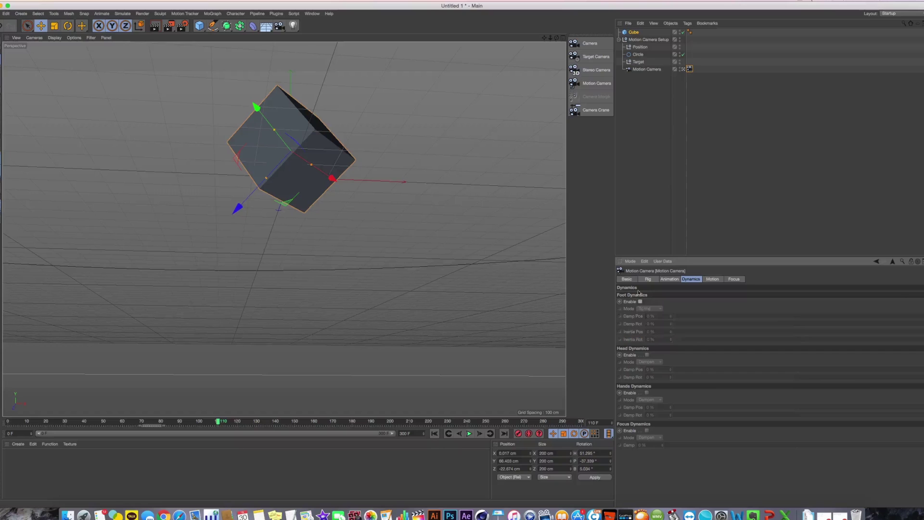
{"action": "left_click", "coordinate": [647, 355]}
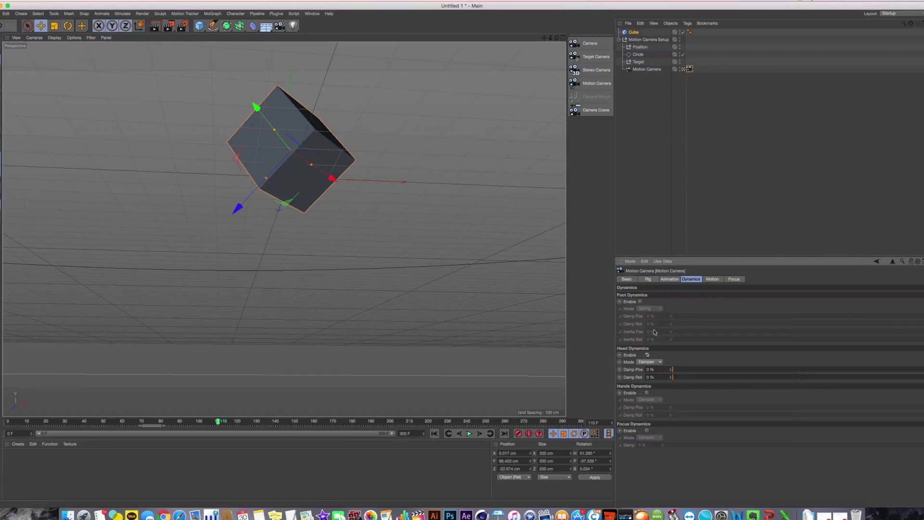
- Set the Head Dynamics mode to Spring with an Inertia Pos of 45 %
{"action": "middle_click", "coordinate": [432, 253]}
{"action": "middle_click", "coordinate": [399, 288]}
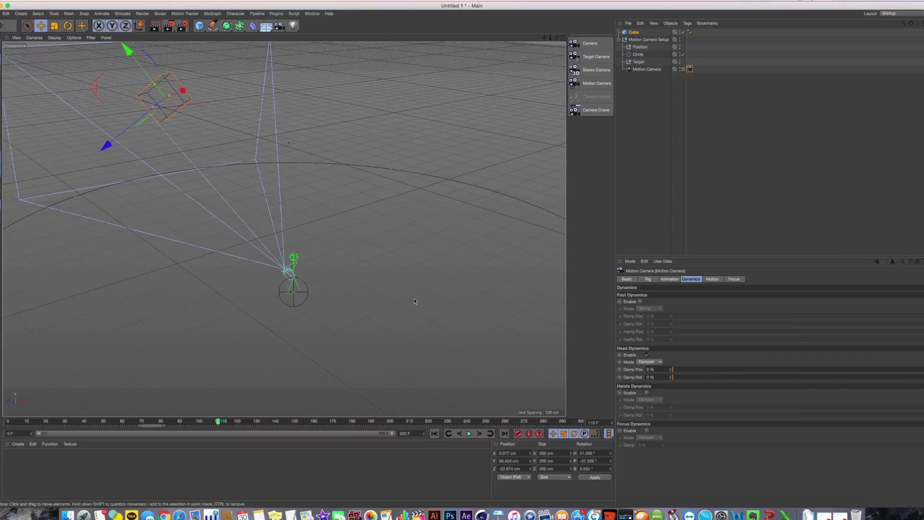
{"action": "left_click_drag", "start_coordinate": [723, 369], "coordinate": [786, 385]}
{"action": "left_click", "coordinate": [648, 363]}
{"action": "left_click", "coordinate": [645, 376]}
- Replay the animation from the start in both the external and motion camera views to examine the head spring movement
{"action": "left_click", "coordinate": [434, 433]}
{"action": "left_click", "coordinate": [469, 434]}
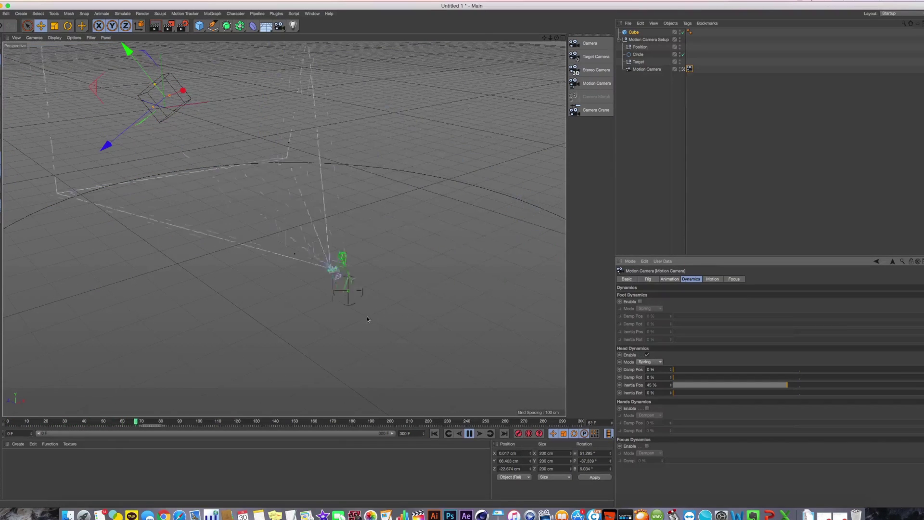
{"action": "middle_click", "coordinate": [296, 285]}
{"action": "middle_click", "coordinate": [235, 181]}
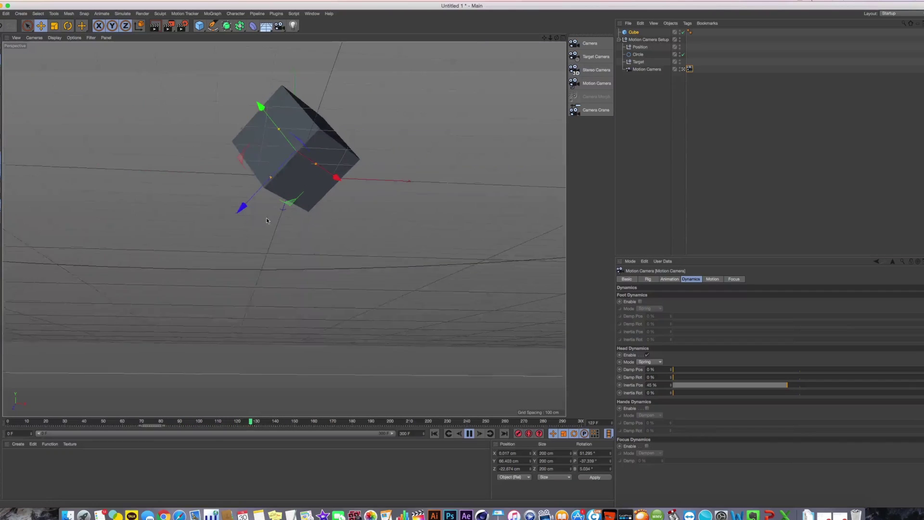
{"action": "left_click", "coordinate": [434, 433]}
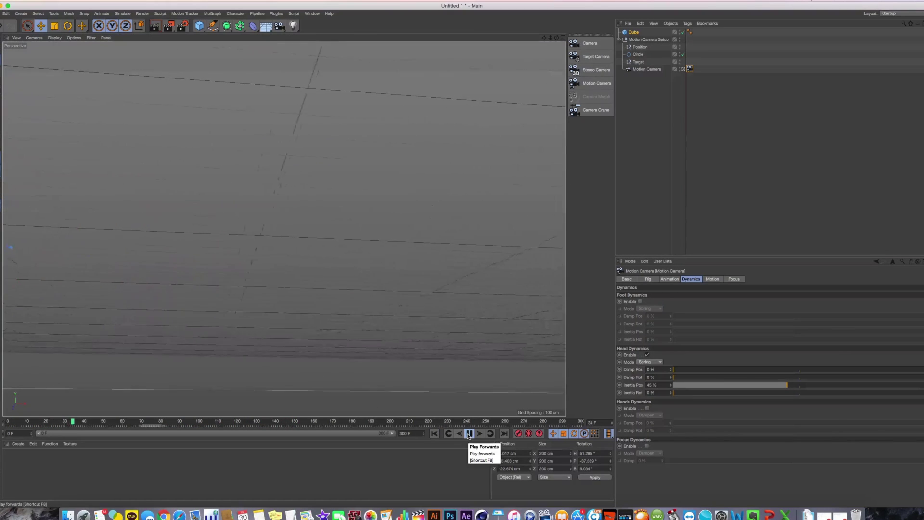
{"action": "left_click", "coordinate": [469, 434]}
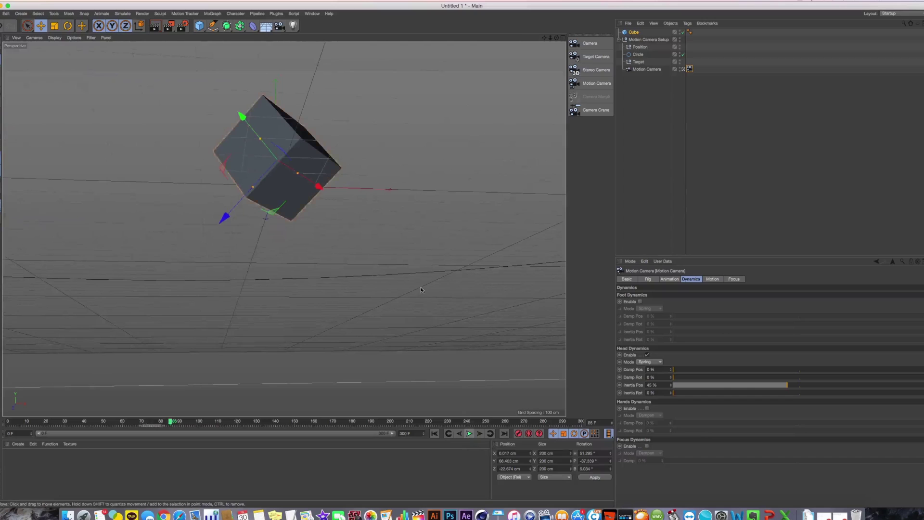
{"action": "left_click", "coordinate": [434, 433]}
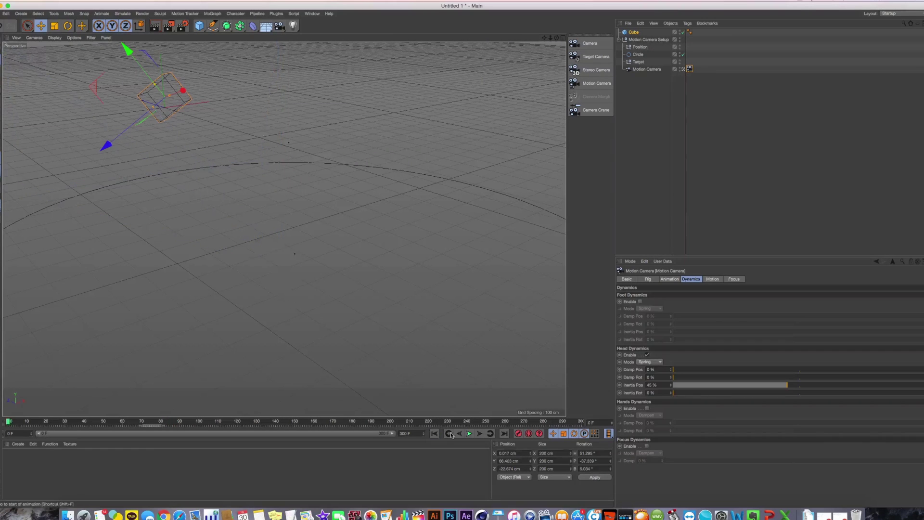
{"action": "left_click", "coordinate": [469, 433]}
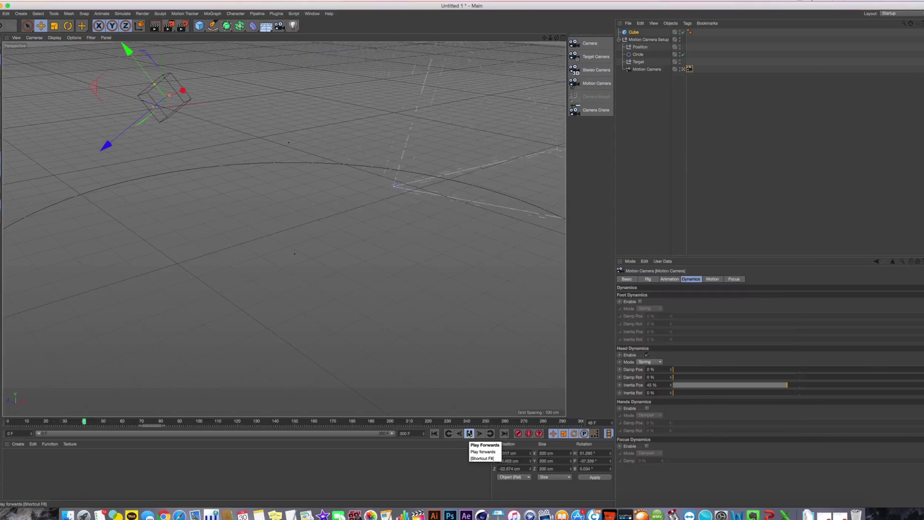
{"action": "left_click", "coordinate": [469, 433]}
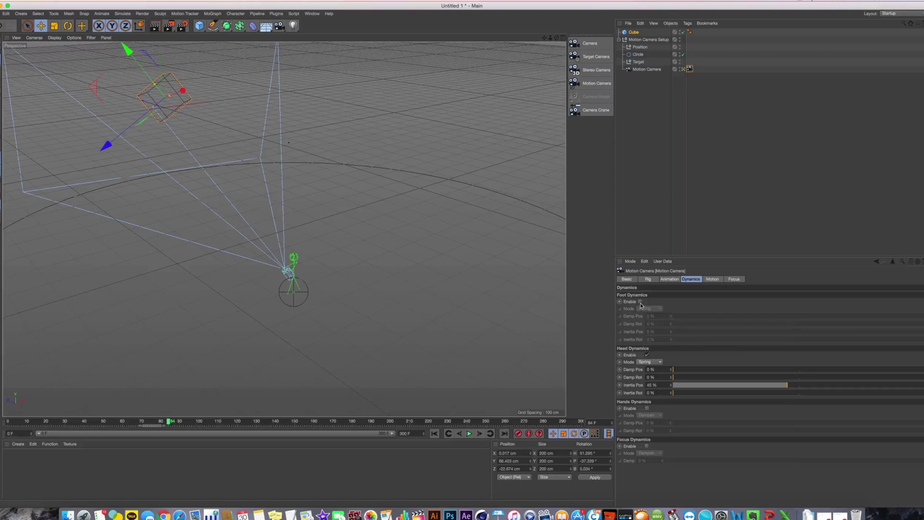
- Disable Head Dynamics and enable Hands Dynamics in Spring mode with an Inertia Pos of 41 %
{"action": "left_click", "coordinate": [647, 356]}
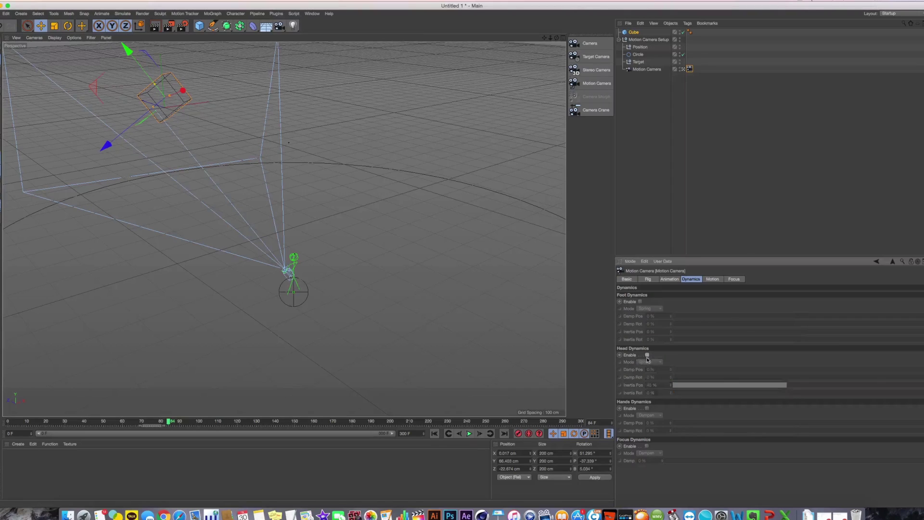
{"action": "left_click", "coordinate": [648, 409]}
{"action": "left_click", "coordinate": [649, 414]}
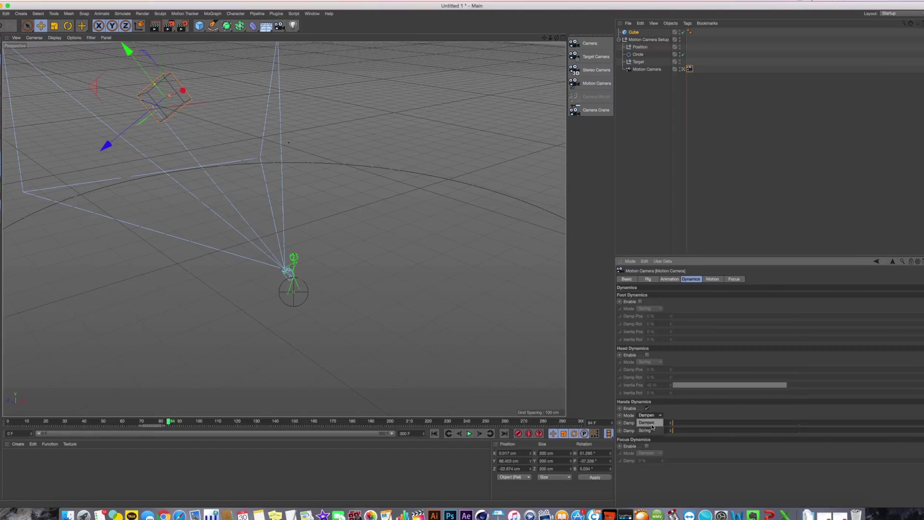
{"action": "left_click", "coordinate": [650, 430]}
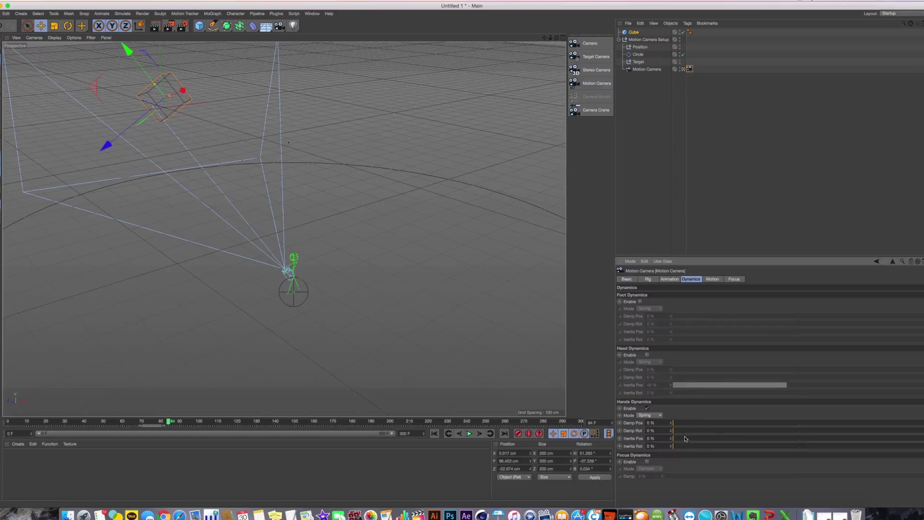
{"action": "left_click_drag", "start_coordinate": [685, 438], "coordinate": [776, 438]}
- Play the animation from the external and motion camera views to examine the hands' spring movement
{"action": "left_click", "coordinate": [434, 434]}
{"action": "left_click", "coordinate": [470, 433]}
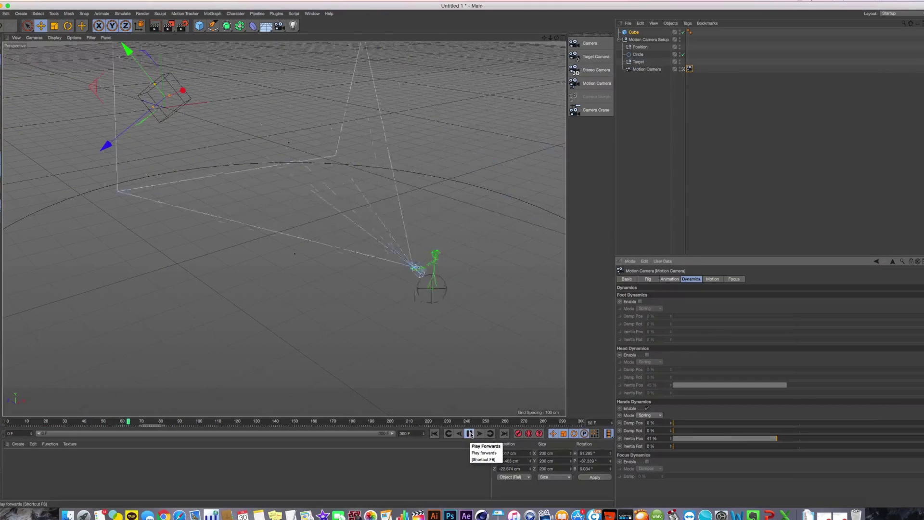
{"action": "middle_click", "coordinate": [197, 193]}
{"action": "middle_click", "coordinate": [196, 192]}
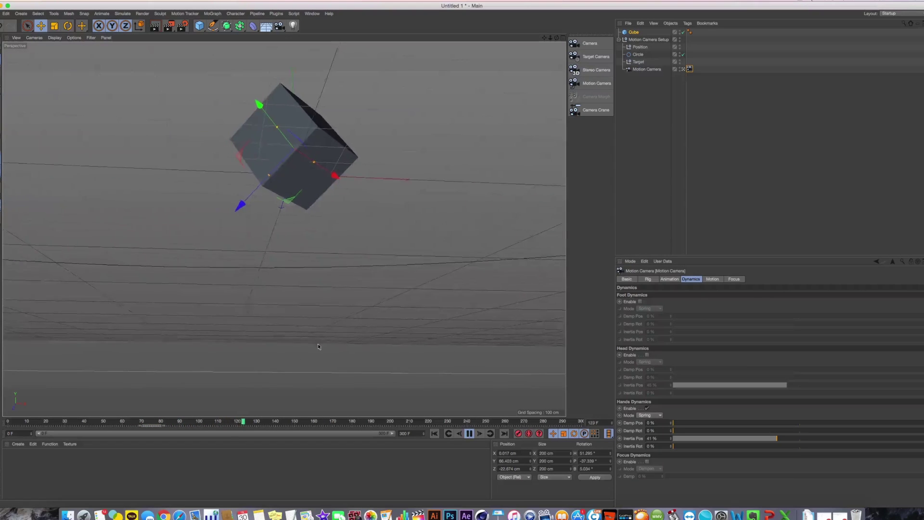
{"action": "left_click", "coordinate": [64, 421]}
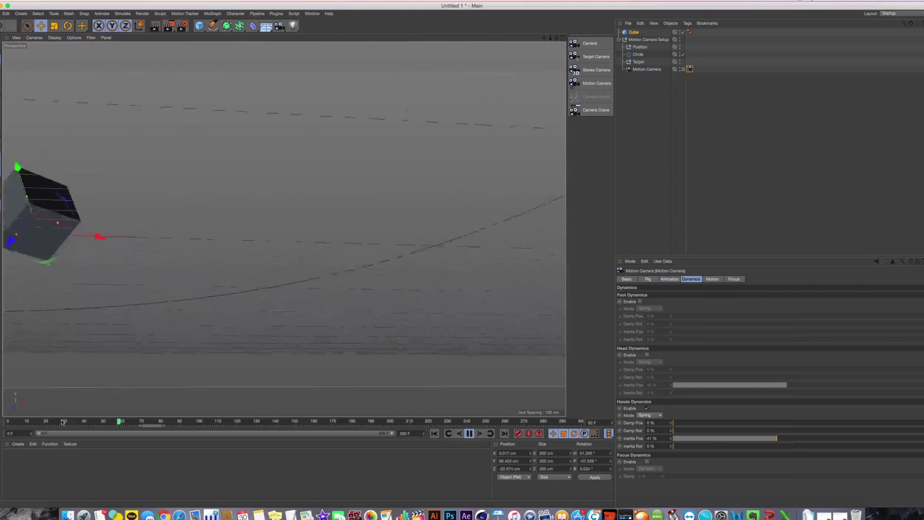
{"action": "left_click", "coordinate": [470, 434]}
- Re-enable Head and Foot Dynamics with a foot Inertia Pos of 63 %, and preview the combined camera motion
{"action": "left_click", "coordinate": [647, 355]}
{"action": "left_click", "coordinate": [640, 302]}
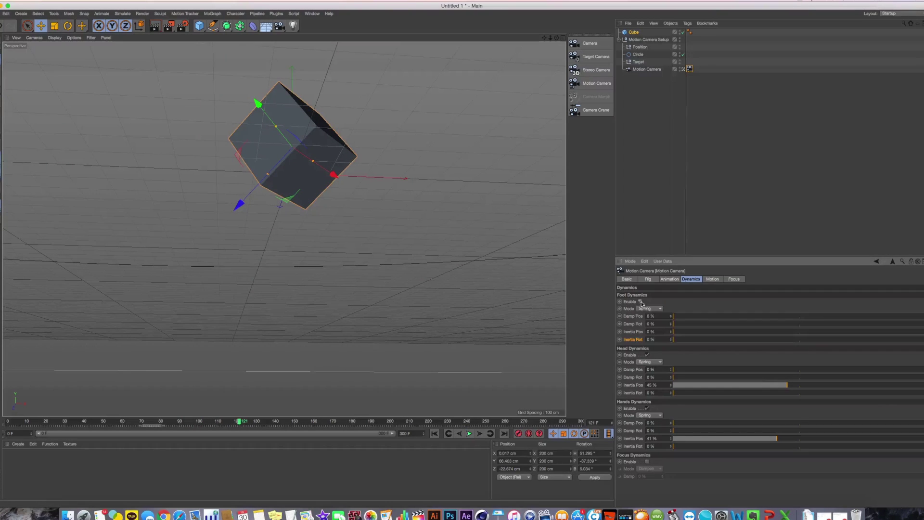
{"action": "left_click_drag", "start_coordinate": [682, 333], "coordinate": [832, 332]}
{"action": "left_click", "coordinate": [469, 434]}
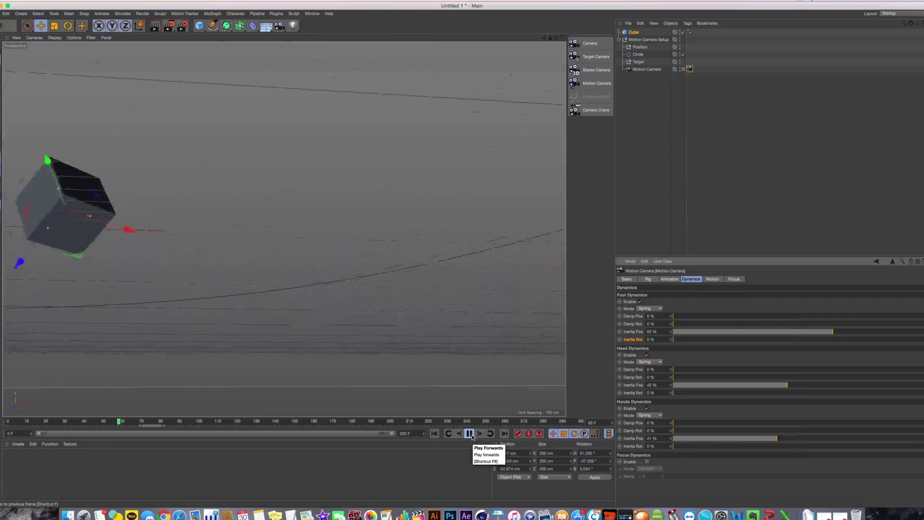
{"action": "left_click", "coordinate": [472, 436]}
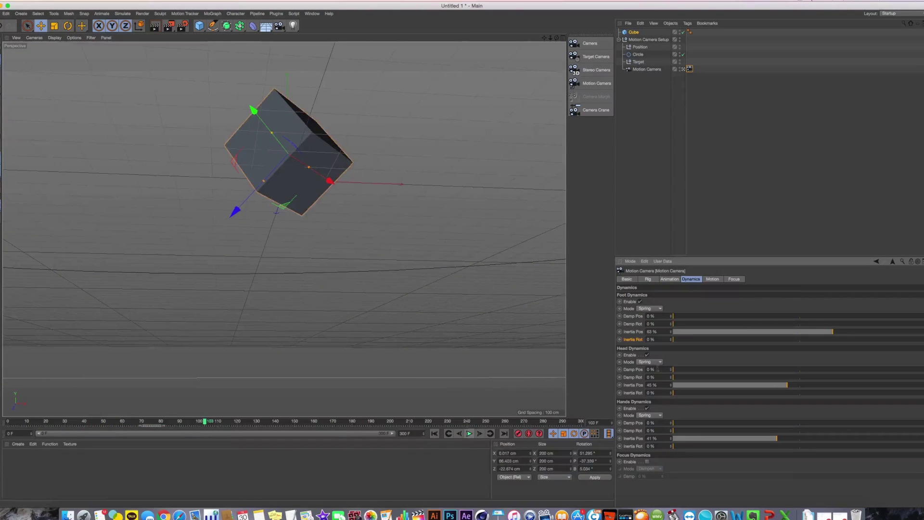
- Disable Head, Foot and Hands Dynamics on the Motion Camera
{"action": "left_click", "coordinate": [647, 354]}
{"action": "left_click", "coordinate": [640, 302]}
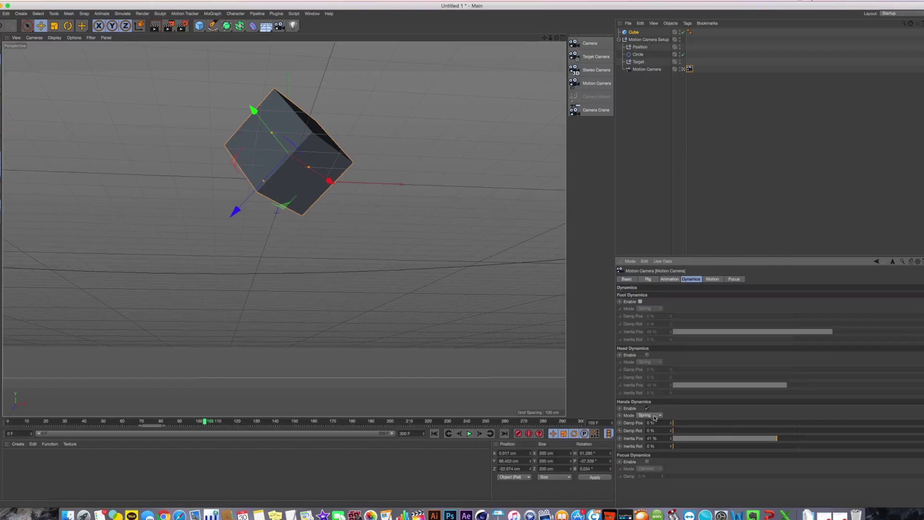
{"action": "left_click", "coordinate": [647, 409]}
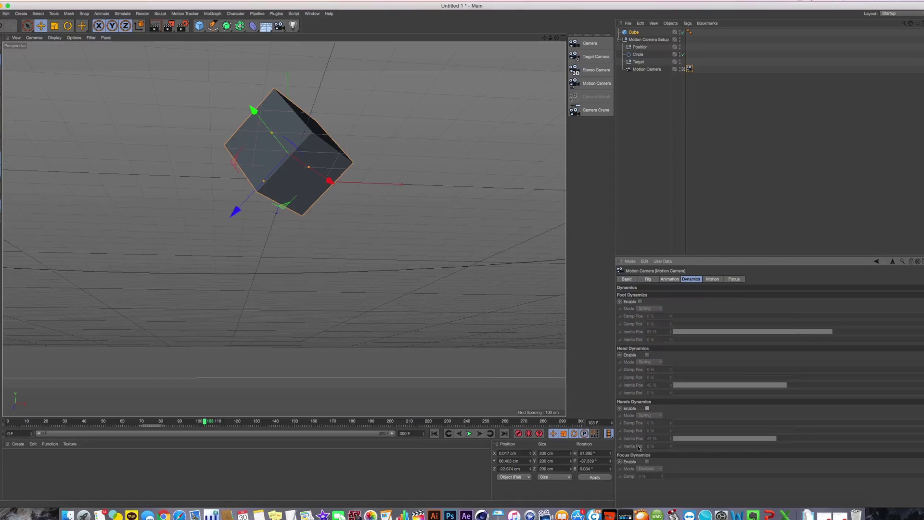
- Enable Focus Dynamics in Spring mode with an Inertia of 29 %
{"action": "left_click", "coordinate": [647, 462]}
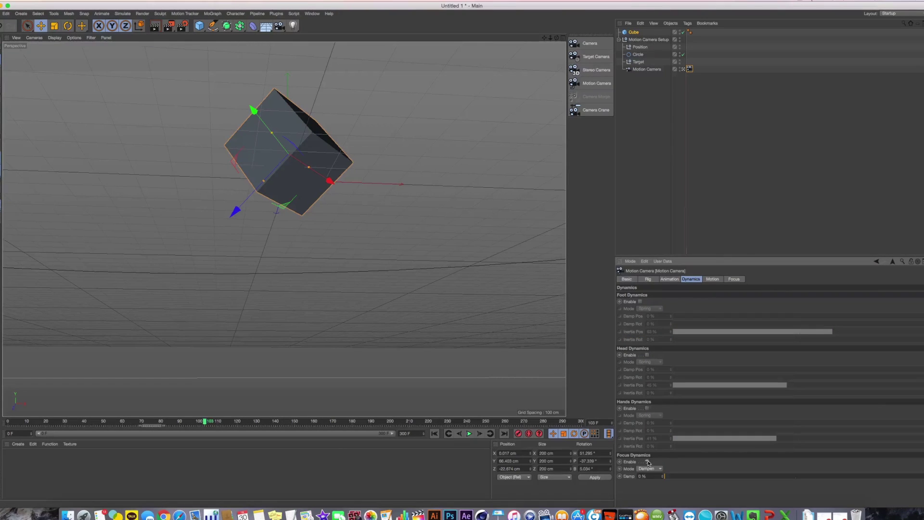
{"action": "left_click", "coordinate": [650, 468]}
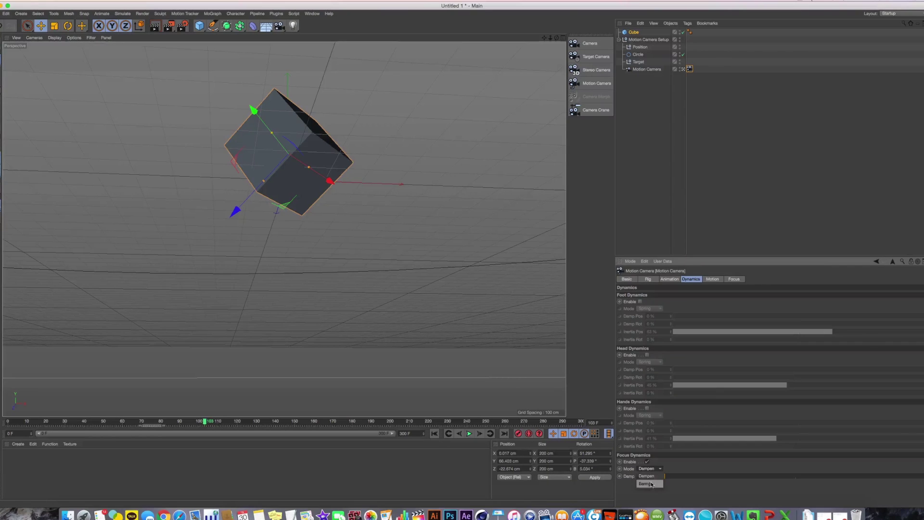
{"action": "left_click", "coordinate": [648, 483]}
{"action": "left_click_drag", "start_coordinate": [666, 476], "coordinate": [740, 484]}
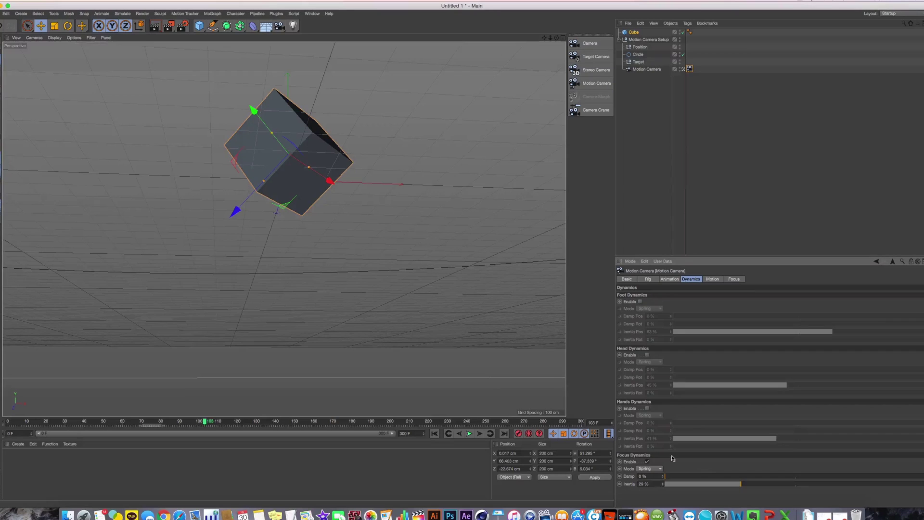
- Play the animation from the start to examine the effect of the focus spring
{"action": "left_click", "coordinate": [434, 433]}
{"action": "left_click", "coordinate": [469, 433]}
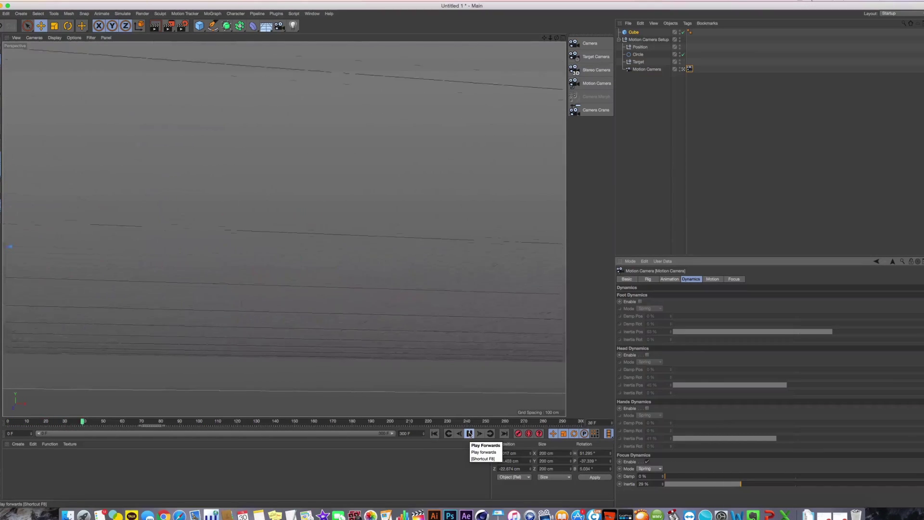
{"action": "left_click", "coordinate": [469, 434]}
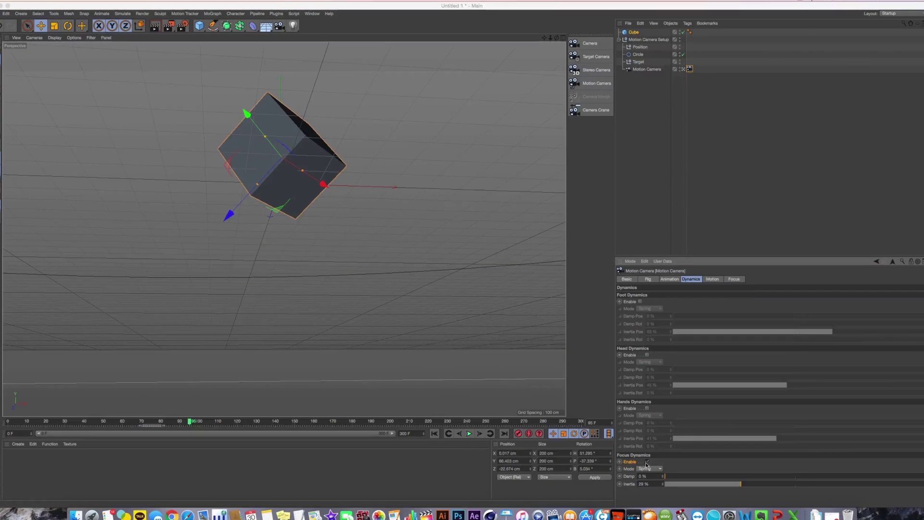
- Disable Focus Dynamics and display the Motion Camera's Motion settings
{"action": "left_click", "coordinate": [646, 462]}
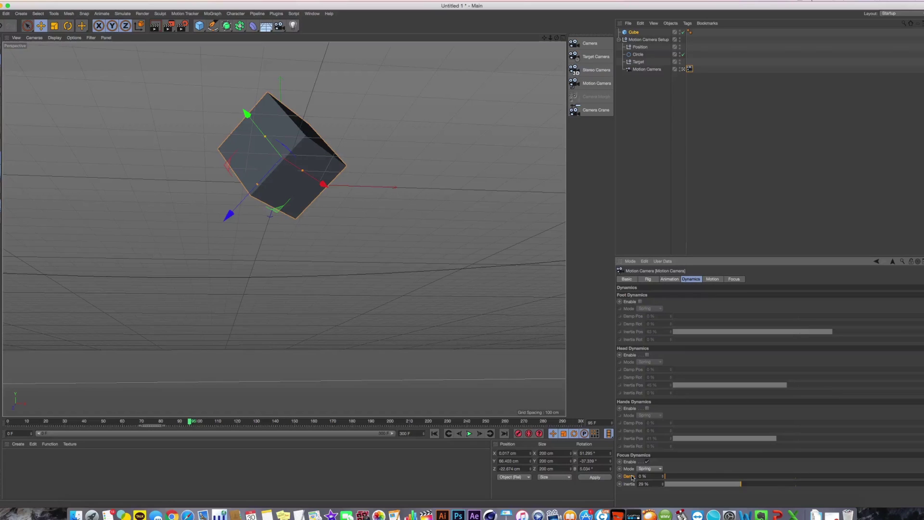
{"action": "left_click", "coordinate": [647, 462]}
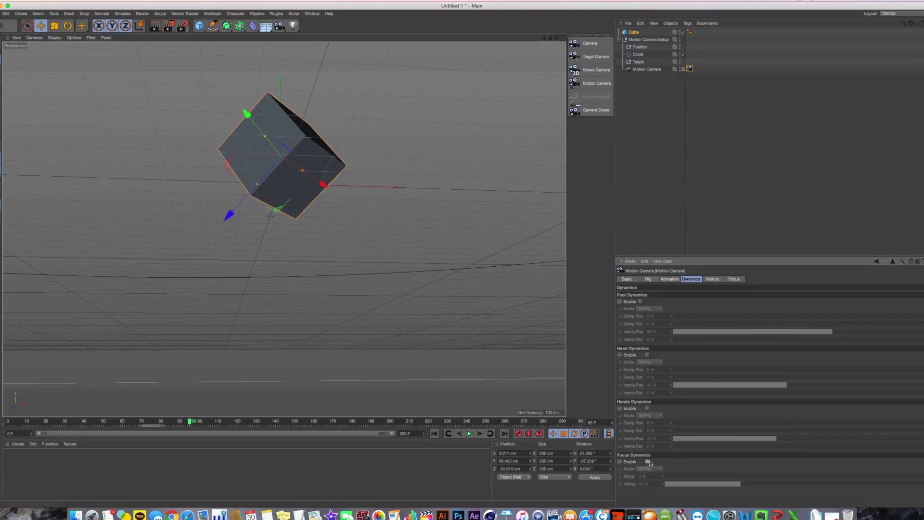
{"action": "left_click", "coordinate": [713, 279]}
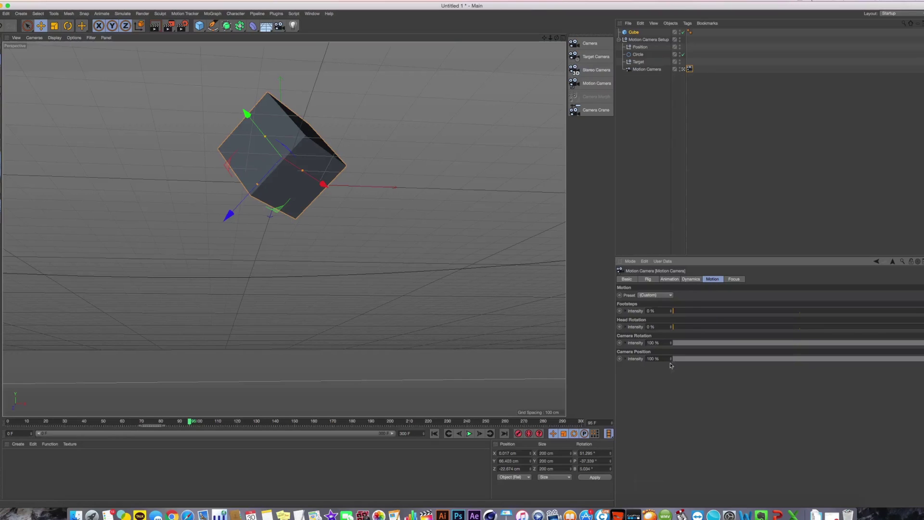
- Return to frame 0 and display the coordinates of the Position null in the Motion Camera Setup
{"action": "left_click", "coordinate": [434, 433]}
{"action": "left_click", "coordinate": [644, 39]}
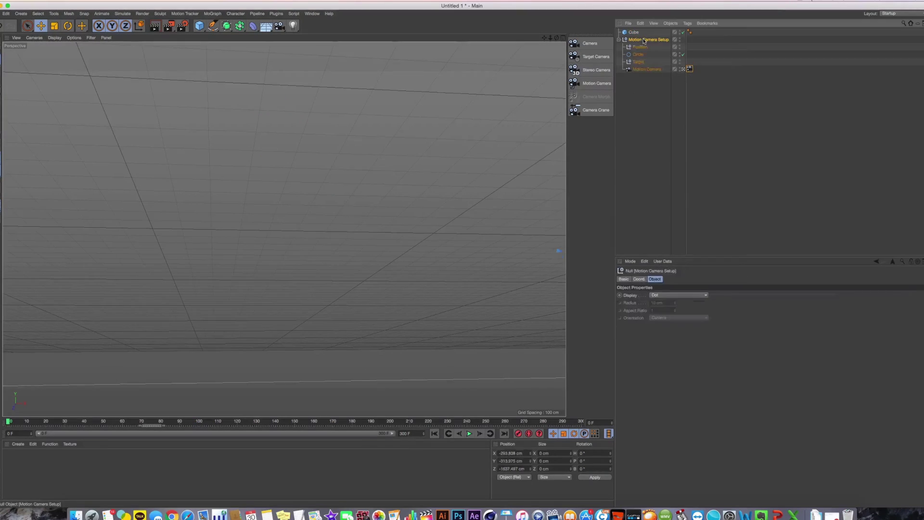
{"action": "left_click", "coordinate": [640, 62]}
{"action": "left_click", "coordinate": [644, 46]}
{"action": "left_click", "coordinate": [640, 279]}
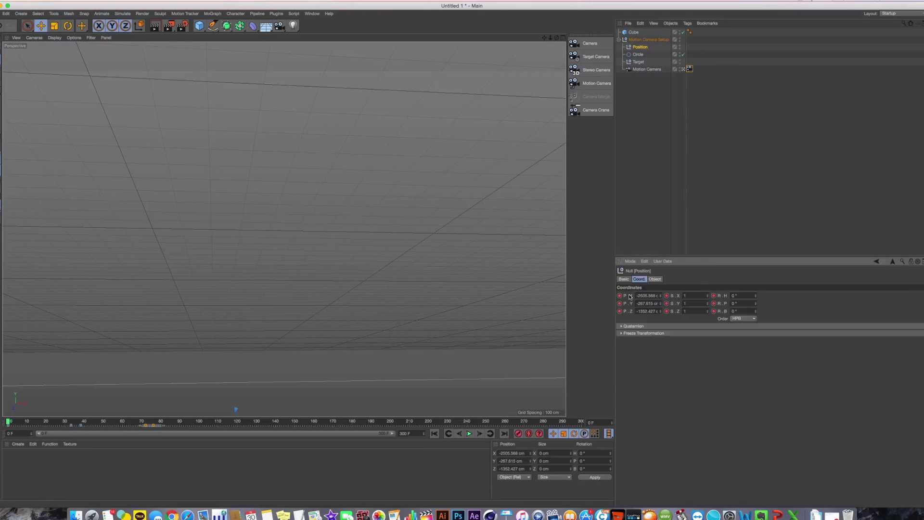
- At frame 300, delete the animation tracks from the Position null's coordinates and replay the scene from the start
{"action": "left_click", "coordinate": [504, 433]}
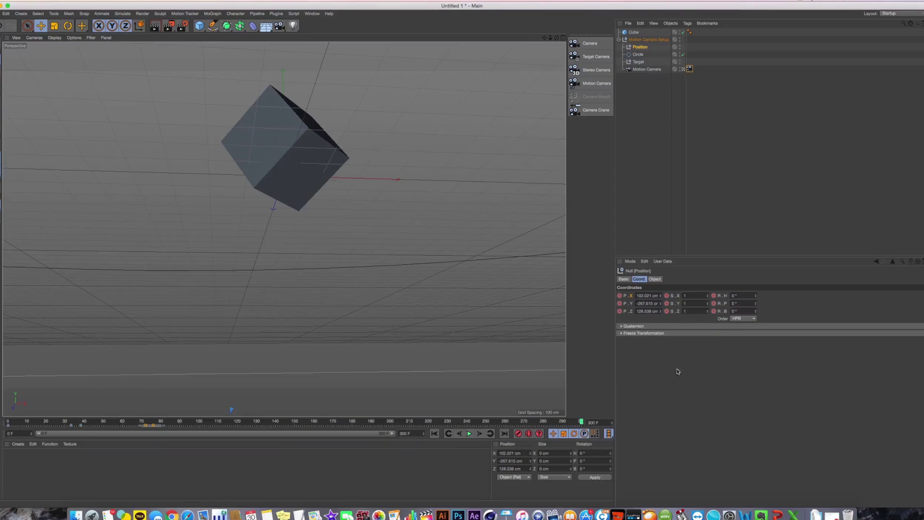
{"action": "right_click", "coordinate": [730, 314]}
{"action": "mouse_move", "coordinate": [750, 316]}
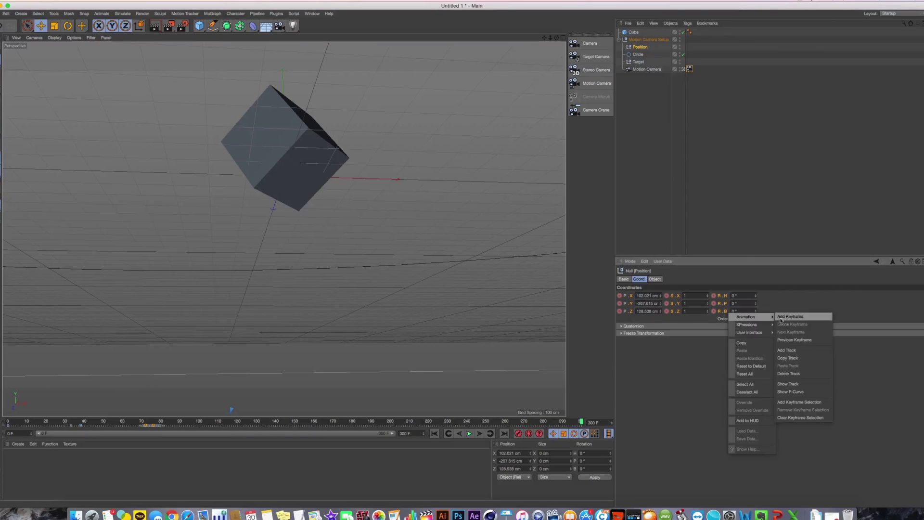
{"action": "left_click", "coordinate": [803, 374]}
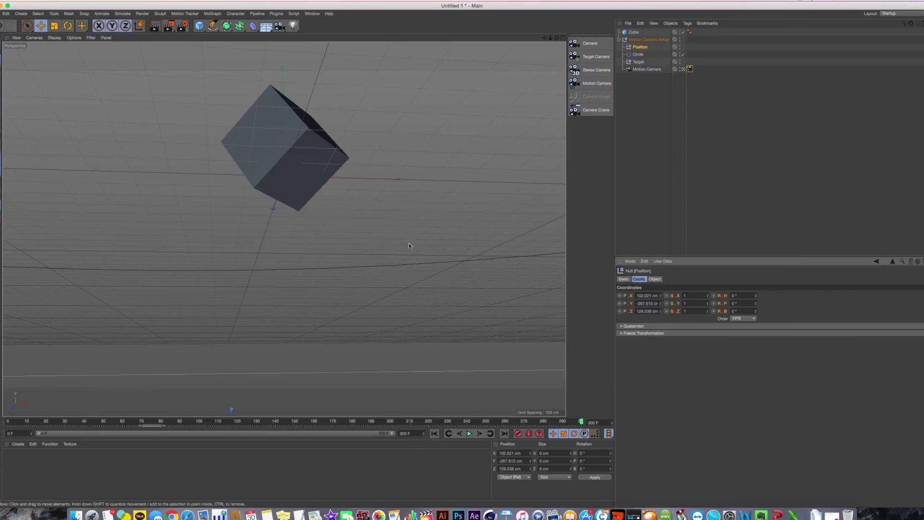
{"action": "left_click", "coordinate": [438, 434]}
{"action": "left_click", "coordinate": [469, 433]}
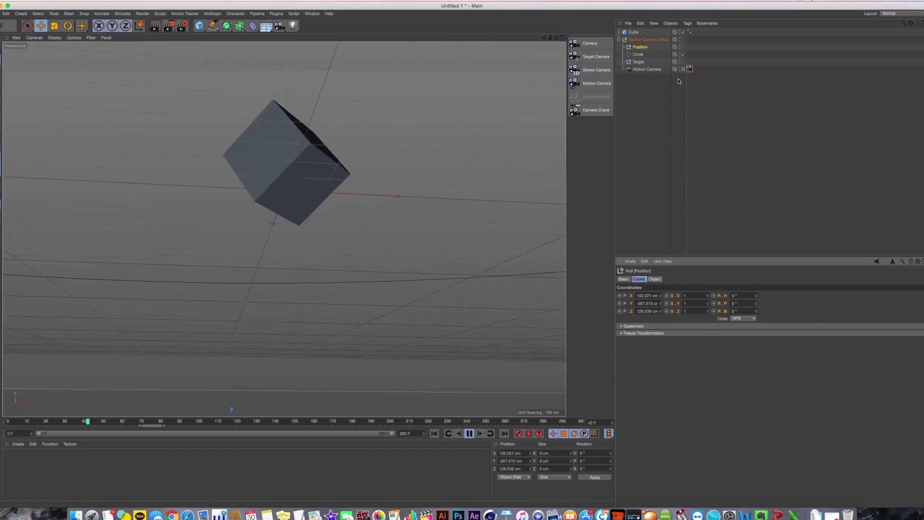
- Display the Motion Camera tag's Motion settings and apply the Calm preset
{"action": "left_click", "coordinate": [690, 69]}
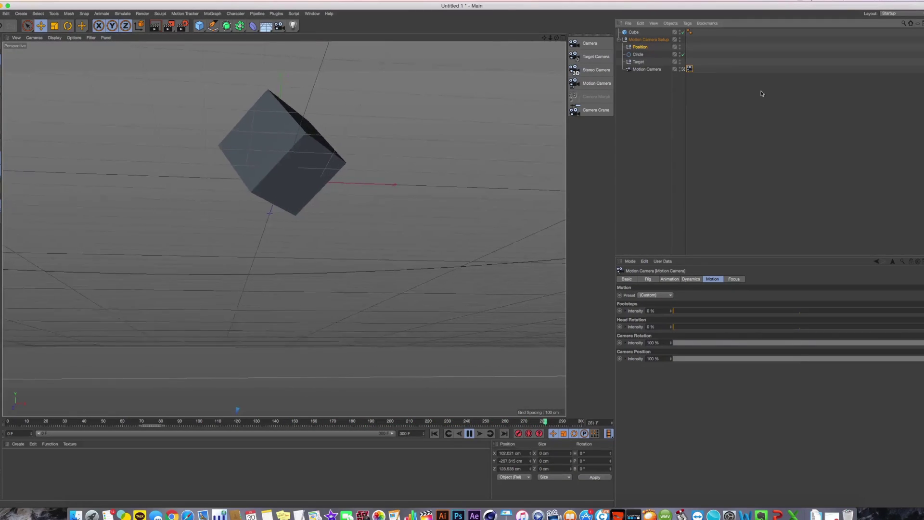
{"action": "left_click", "coordinate": [655, 295]}
{"action": "left_click", "coordinate": [656, 309]}
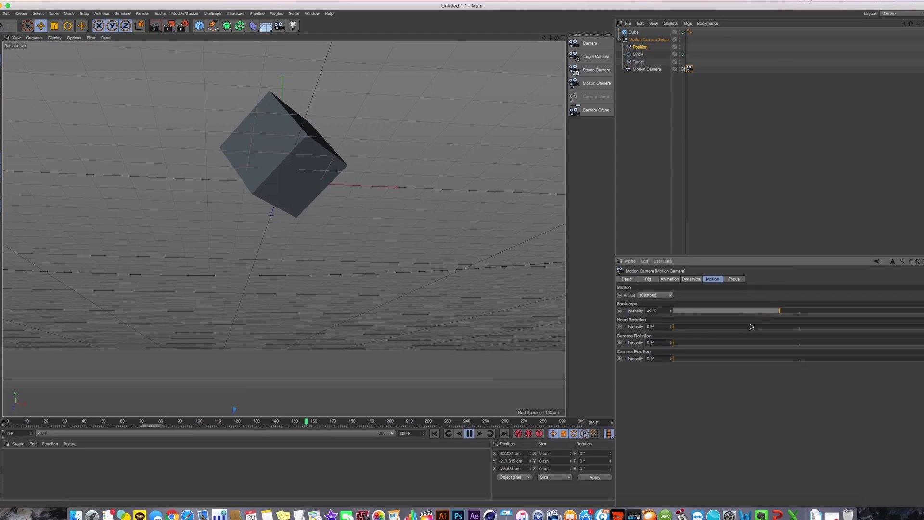
- Set the Motion intensities to about 42% Footsteps, 49% Head Rotation, 52% Camera Rotation and 62% Camera Position
{"action": "left_click", "coordinate": [798, 327]}
{"action": "left_click", "coordinate": [804, 343]}
{"action": "left_click", "coordinate": [830, 358]}
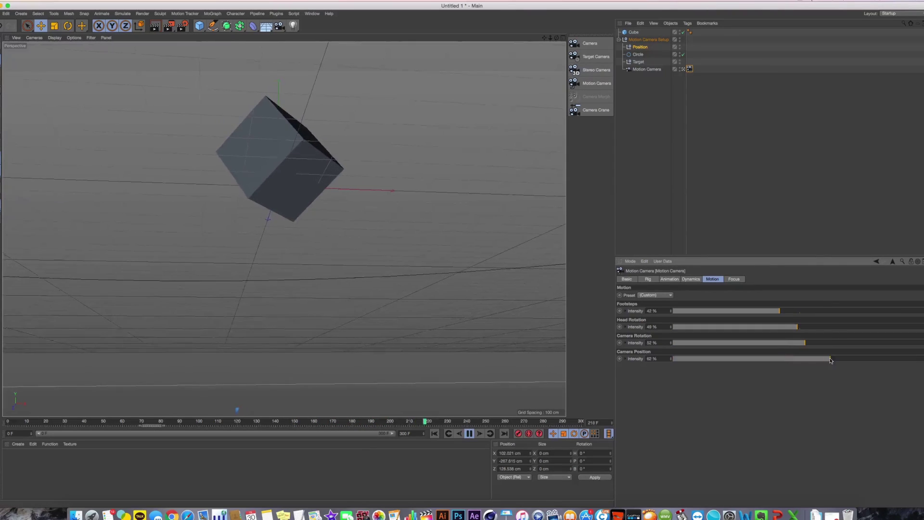
- Apply the Calm motion preset, followed by SteadyCam 1, to compare them during playback
{"action": "left_click", "coordinate": [658, 295]}
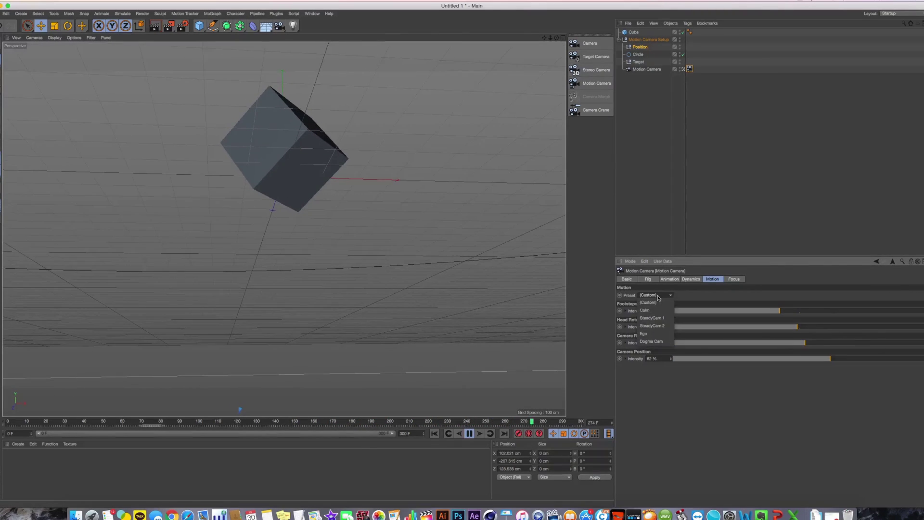
{"action": "left_click", "coordinate": [659, 311]}
{"action": "left_click", "coordinate": [657, 295]}
{"action": "left_click", "coordinate": [664, 318]}
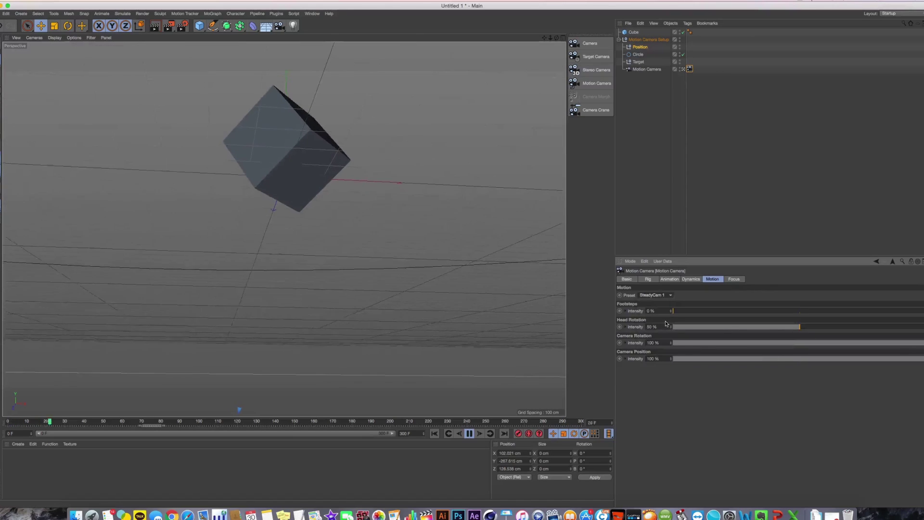
- Switch the motion preset to SteadyCam 2 and then to Ego while the scene plays
{"action": "left_click", "coordinate": [656, 295]}
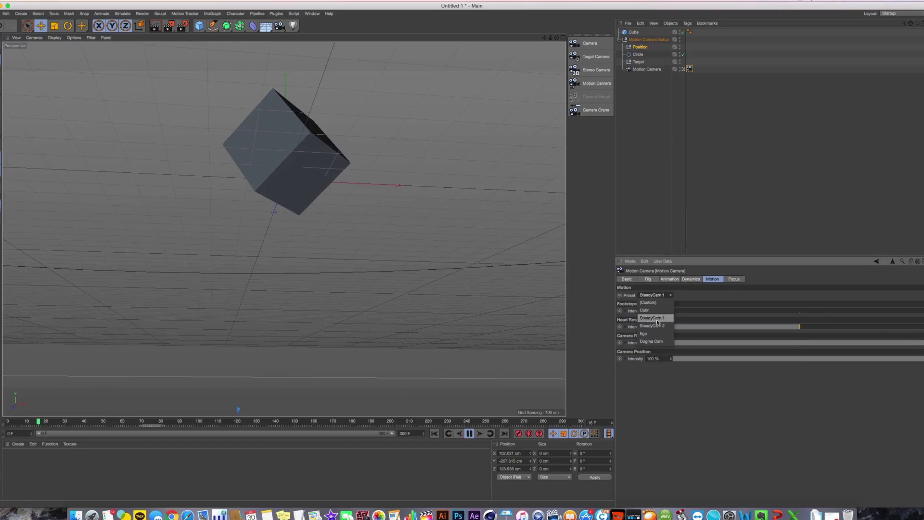
{"action": "left_click", "coordinate": [658, 327]}
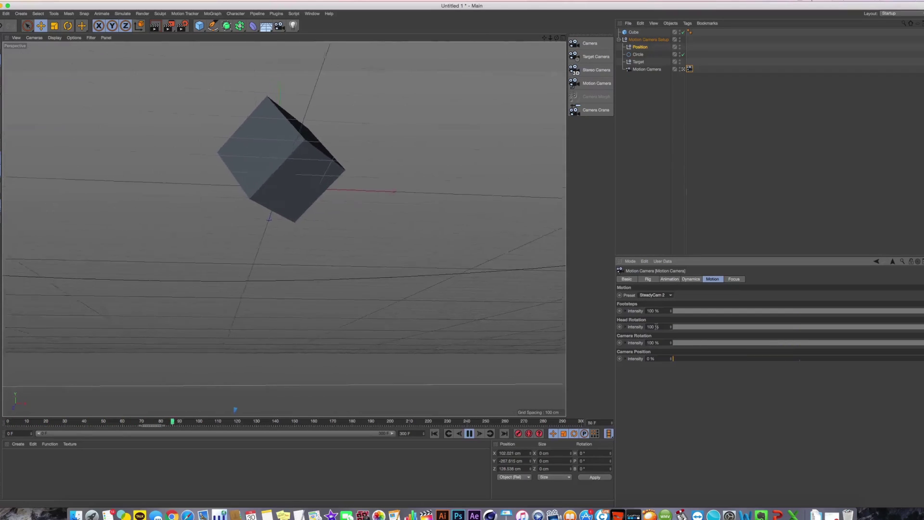
{"action": "left_click", "coordinate": [652, 295]}
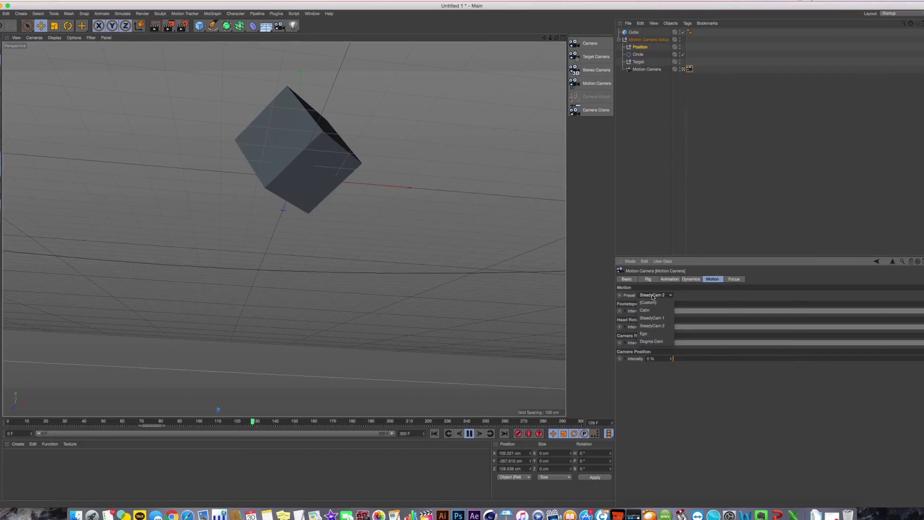
{"action": "left_click", "coordinate": [691, 296]}
{"action": "left_click", "coordinate": [652, 295]}
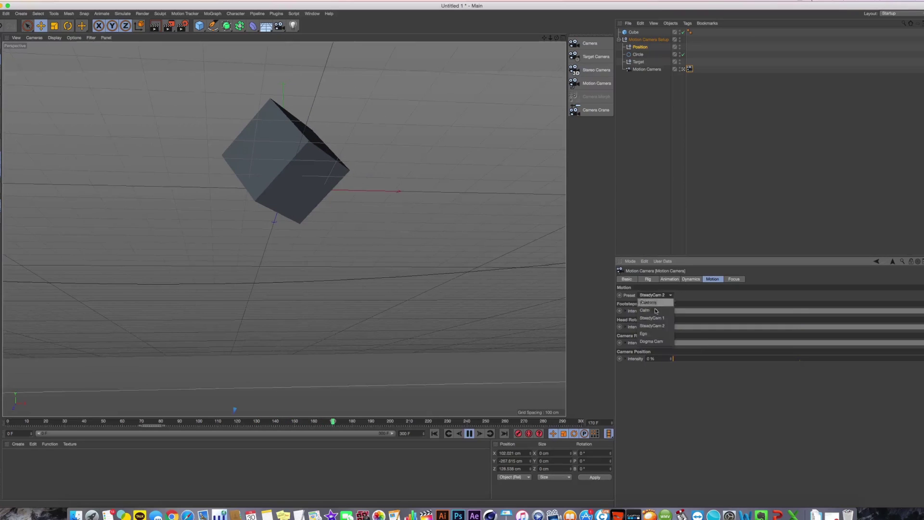
{"action": "left_click", "coordinate": [655, 332]}
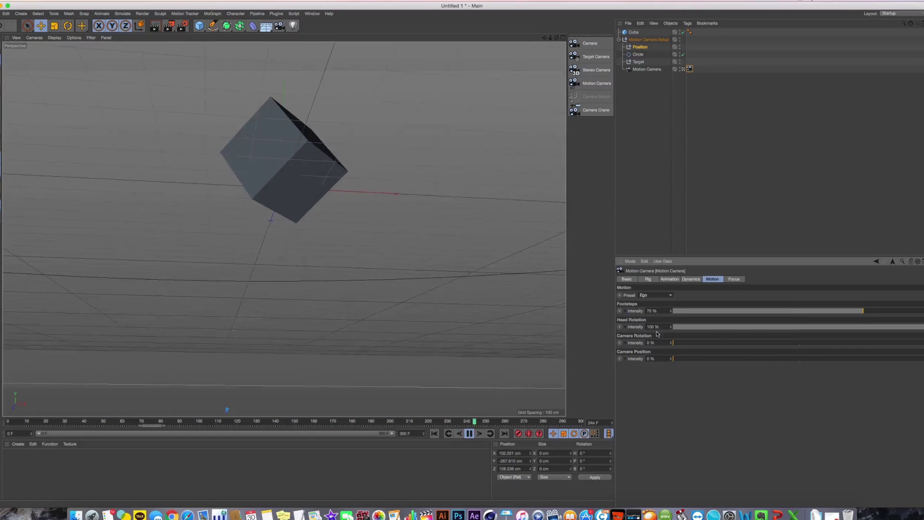
- Examine the camera rig's Ego motion in the second perspective view, and return to the full Motion Camera view
{"action": "middle_click", "coordinate": [444, 296]}
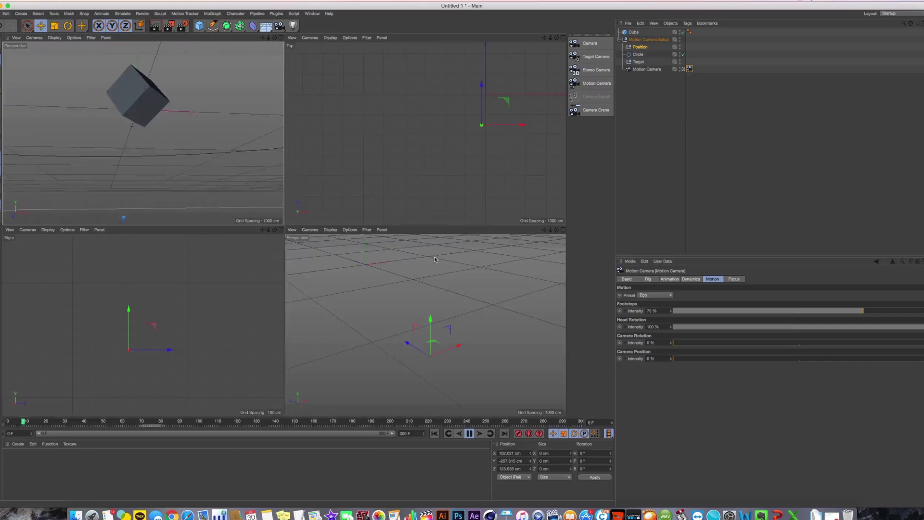
{"action": "middle_click", "coordinate": [443, 296]}
{"action": "left_click_drag", "start_coordinate": [321, 271], "coordinate": [351, 269], "text": "alt"}
{"action": "middle_click", "coordinate": [350, 269]}
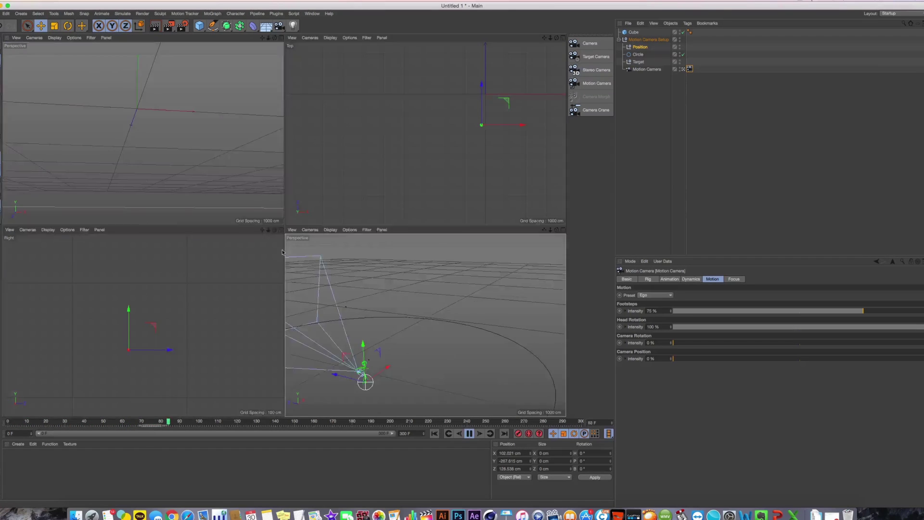
{"action": "middle_click", "coordinate": [236, 201]}
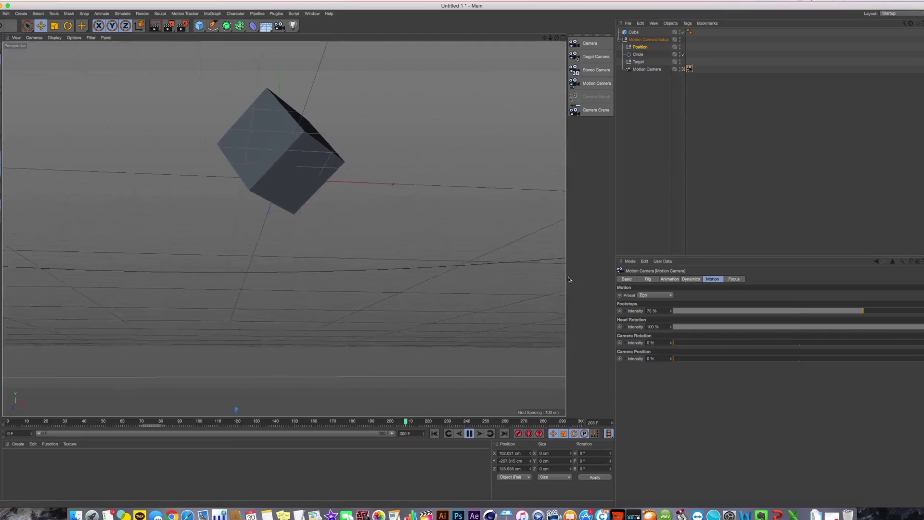
- Apply the Dogma Cam motion preset, try a Footsteps intensity of 10%, and reapply Dogma Cam
{"action": "left_click", "coordinate": [647, 296]}
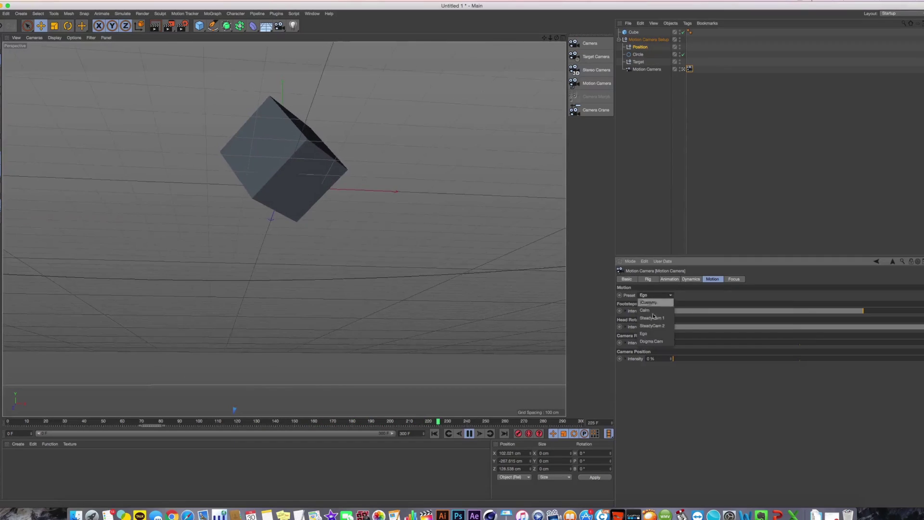
{"action": "left_click", "coordinate": [665, 342]}
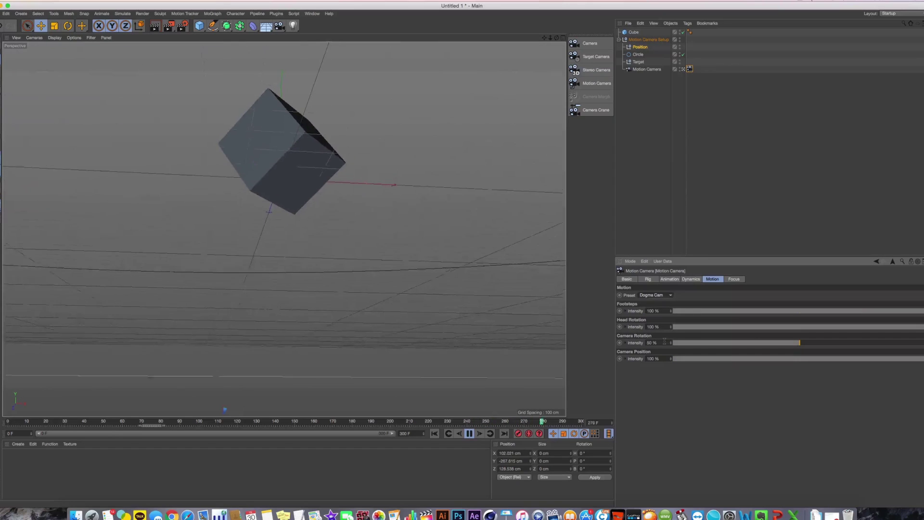
{"action": "left_click", "coordinate": [699, 311]}
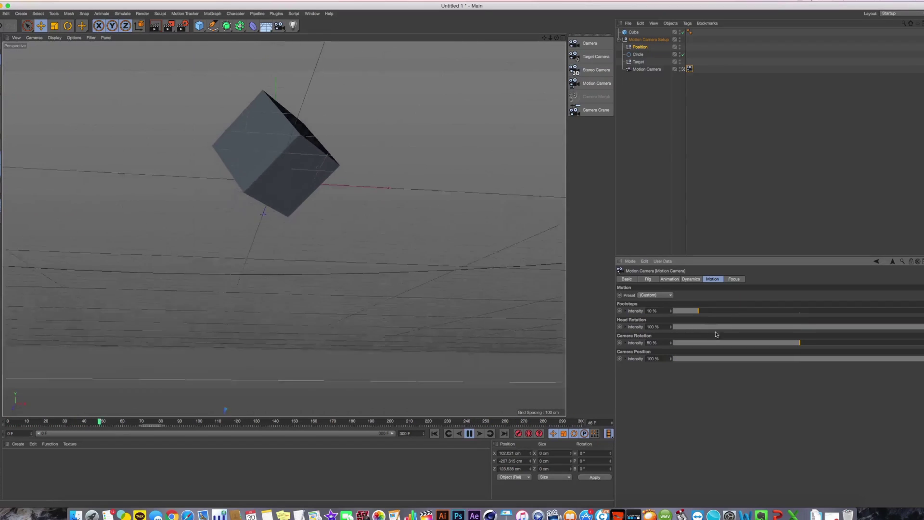
{"action": "left_click", "coordinate": [655, 295]}
{"action": "left_click", "coordinate": [664, 341]}
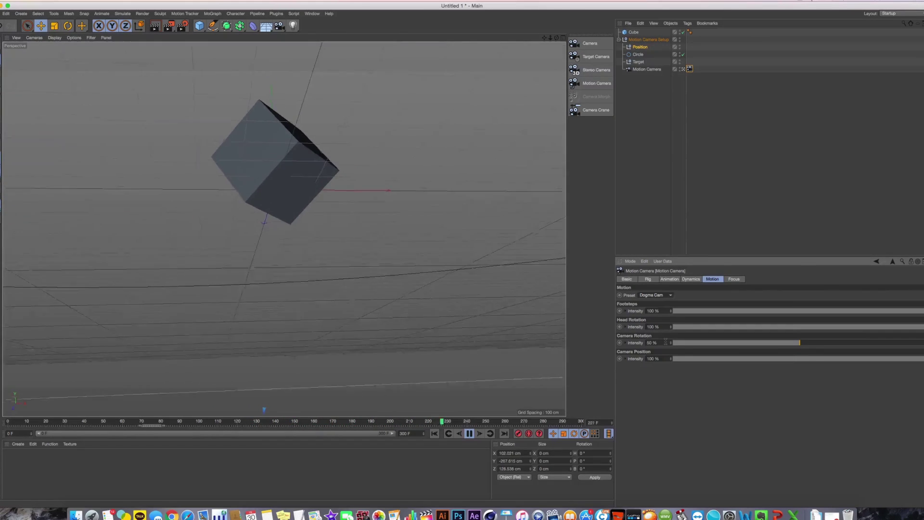
- Stop playback and leave the Motion Camera's view for the default editor view
{"action": "left_click", "coordinate": [469, 433]}
{"action": "left_click", "coordinate": [619, 39]}
{"action": "left_click", "coordinate": [648, 62]}
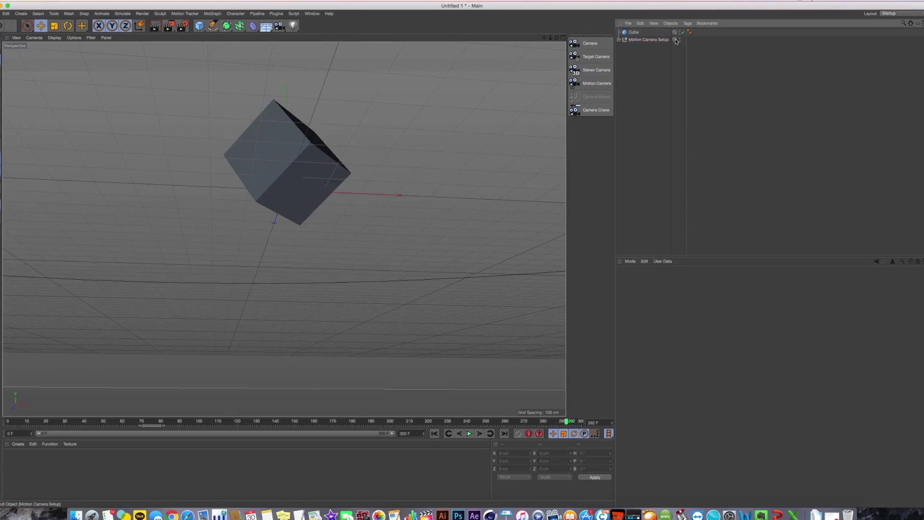
{"action": "left_click", "coordinate": [619, 40]}
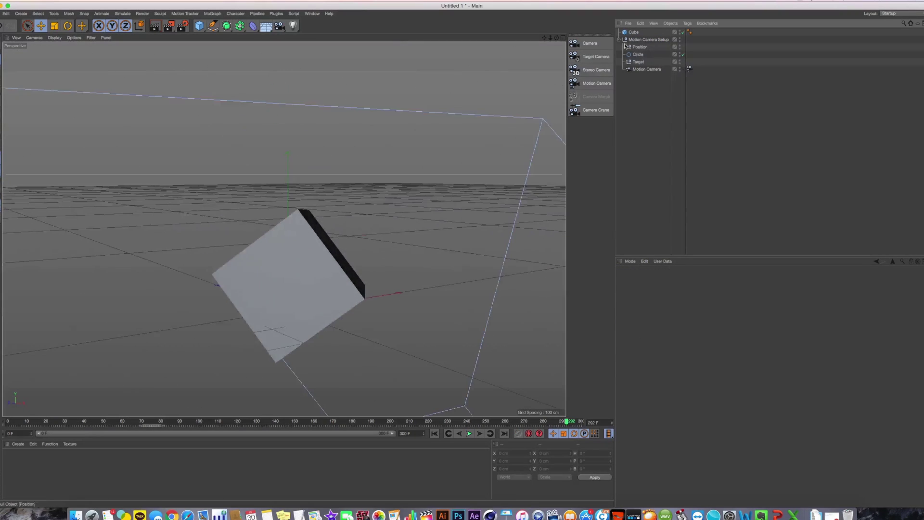
- Add a standard Camera, look through it, and shift its framing of the cube slightly
{"action": "left_click", "coordinate": [589, 43]}
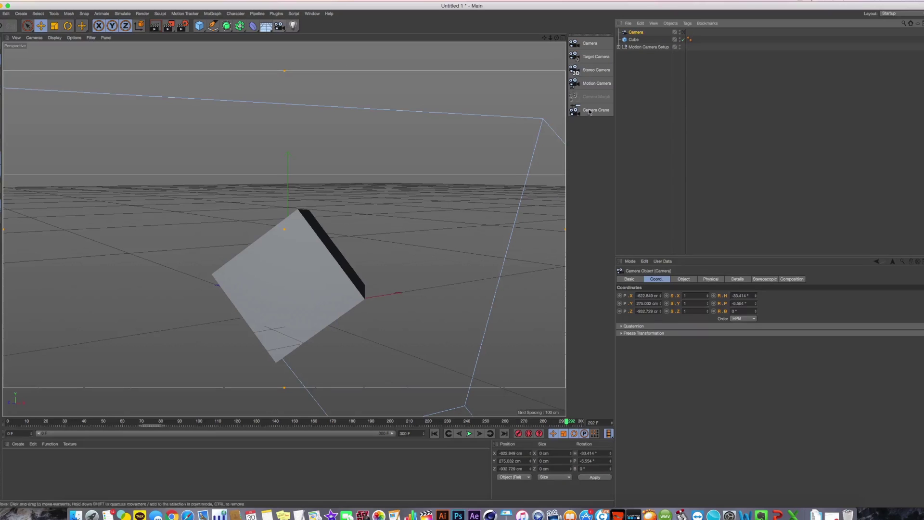
{"action": "left_click", "coordinate": [683, 33]}
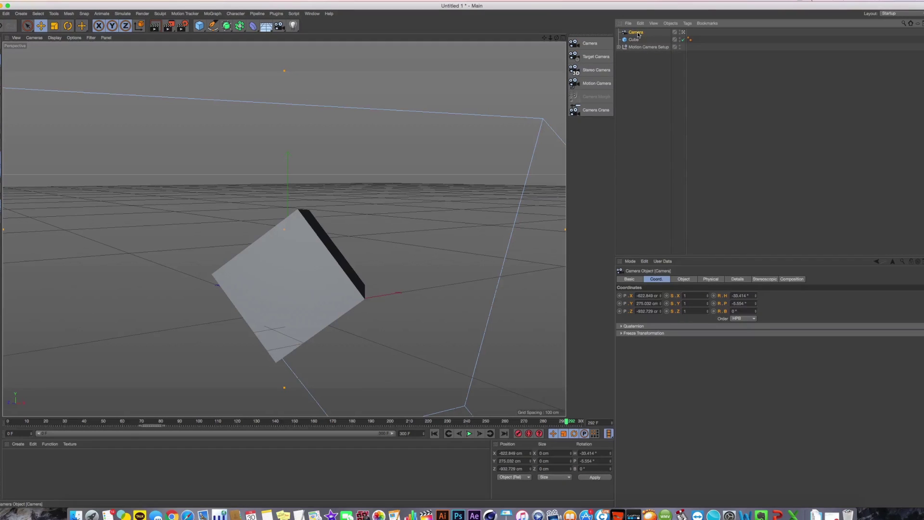
{"action": "middle_click_drag", "start_coordinate": [385, 293], "coordinate": [371, 274], "text": "alt"}
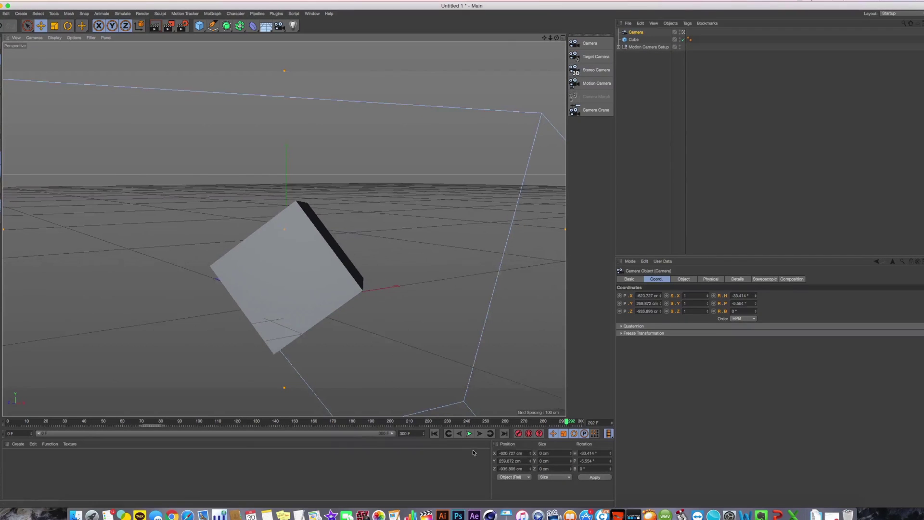
- Play the scene briefly through the new Camera and hide the Motion Camera Setup
{"action": "left_click", "coordinate": [469, 433]}
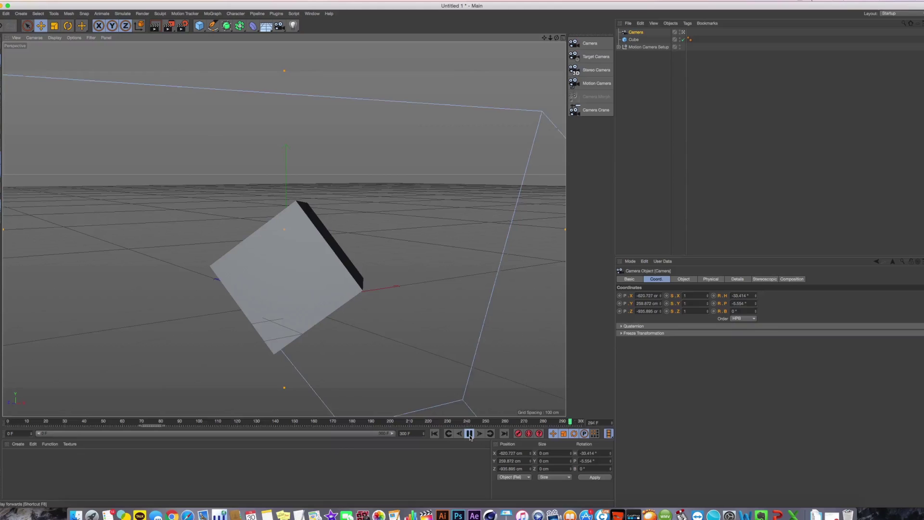
{"action": "left_click", "coordinate": [470, 434]}
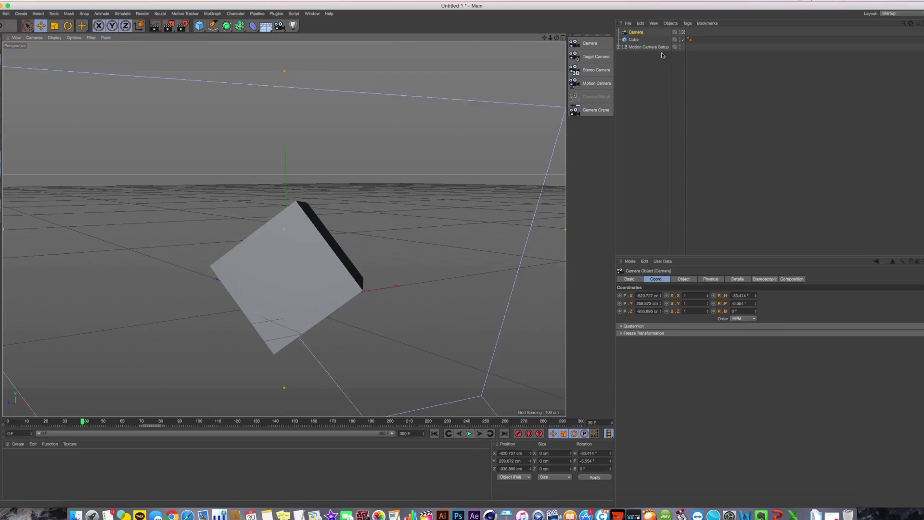
{"action": "left_click", "coordinate": [679, 46]}
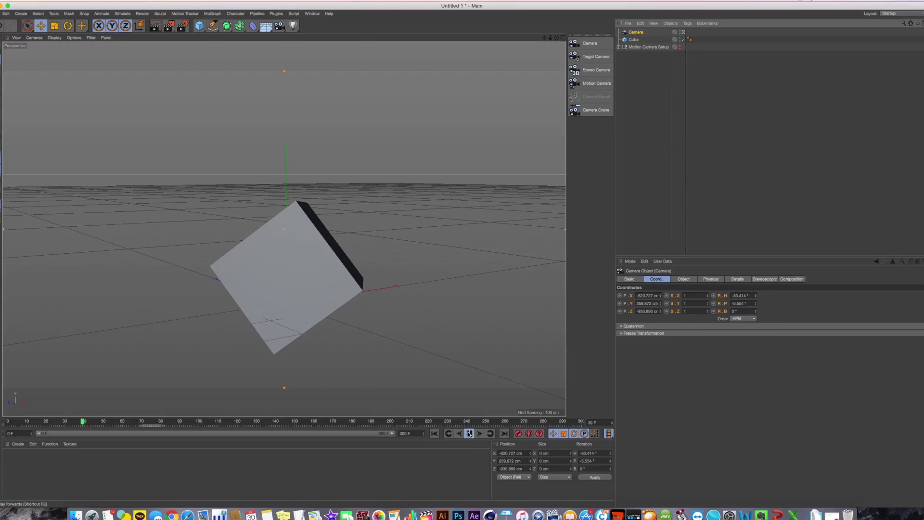
- Add a Vibrate tag to the new Camera
{"action": "right_click", "coordinate": [643, 39]}
{"action": "mouse_move", "coordinate": [731, 38]}
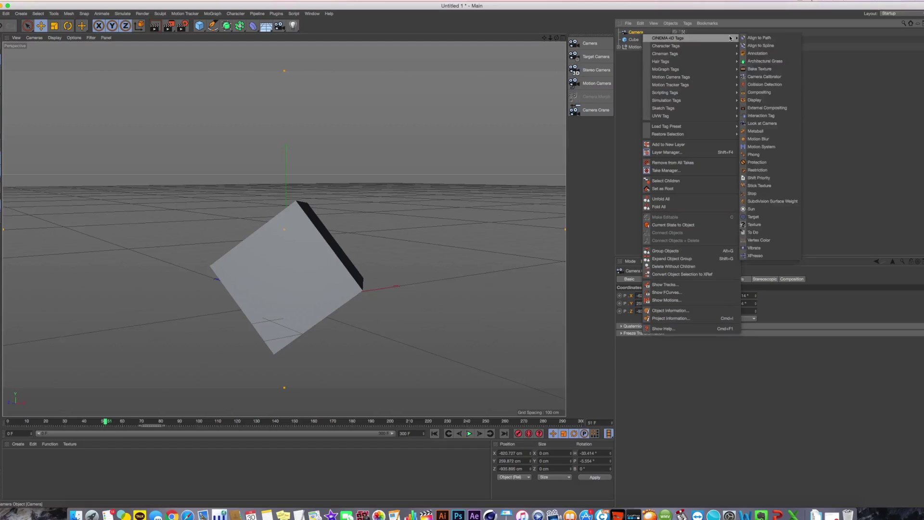
{"action": "left_click", "coordinate": [774, 248]}
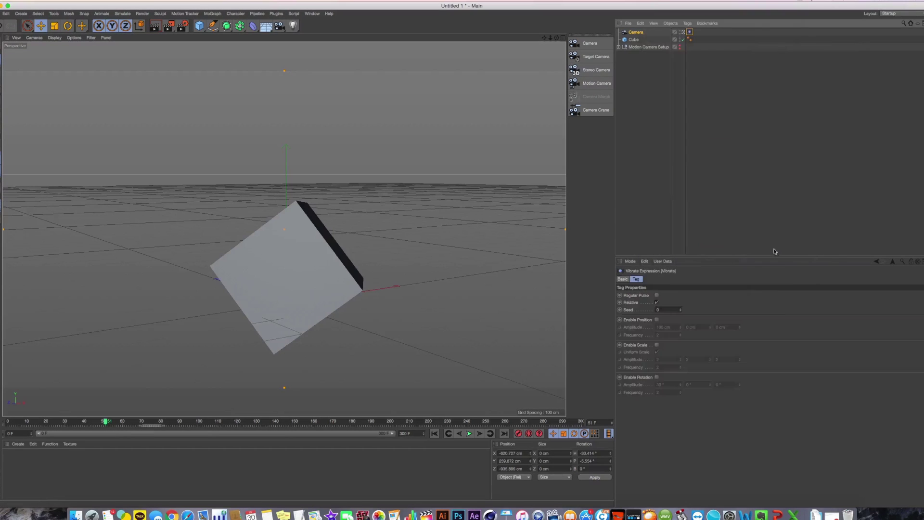
- Enable position and rotation vibration with amplitudes of 5 cm and 5° on all axes, and play from the start
{"action": "left_click", "coordinate": [656, 320]}
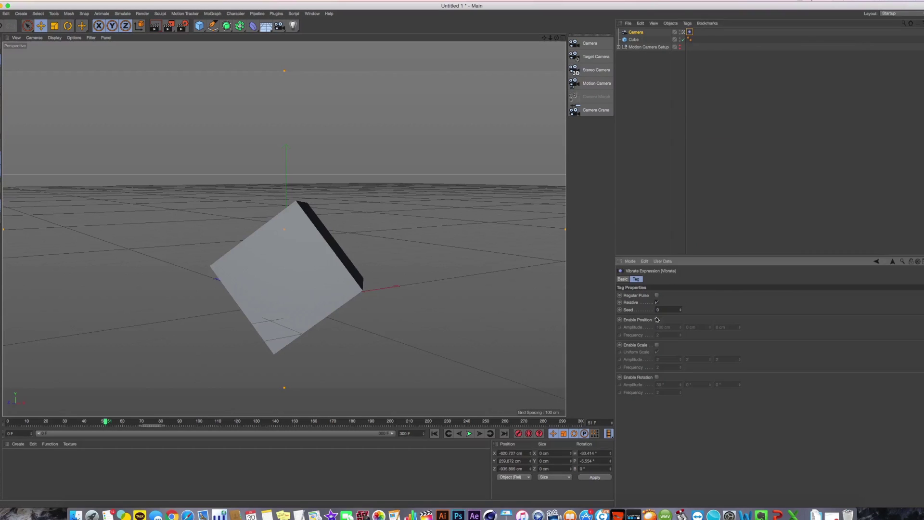
{"action": "left_click", "coordinate": [657, 345]}
{"action": "left_click", "coordinate": [657, 345]}
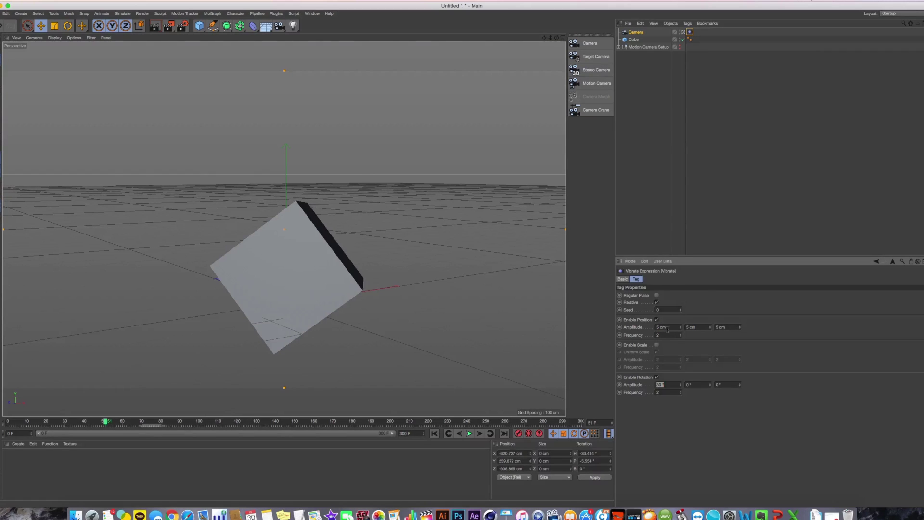
{"action": "left_click", "coordinate": [435, 435]}
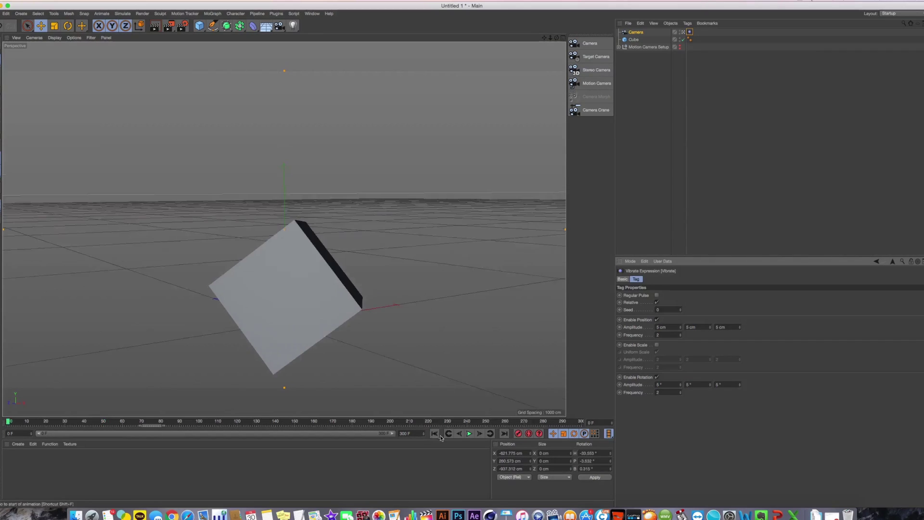
{"action": "left_click", "coordinate": [471, 434]}
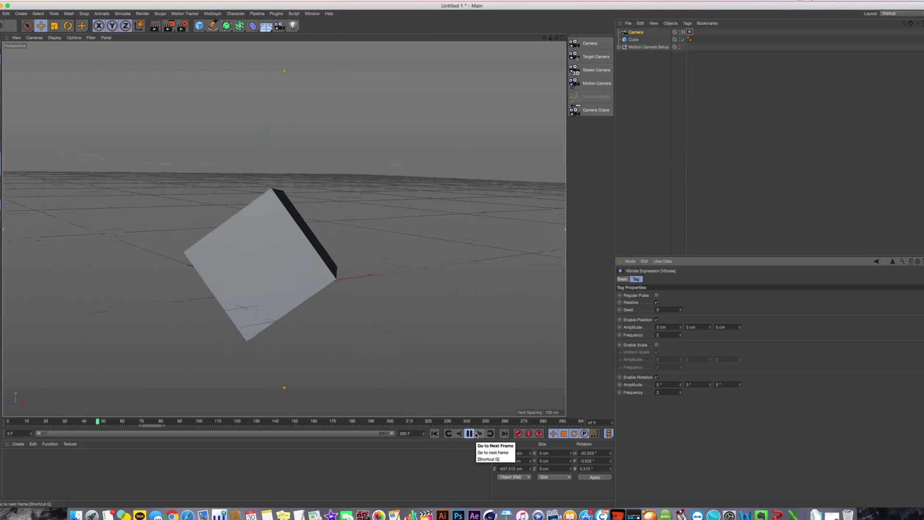
- Set the Vibrate tag's position amplitude to 1 cm on all three axes
{"action": "left_click_drag", "start_coordinate": [669, 330], "coordinate": [599, 331]}
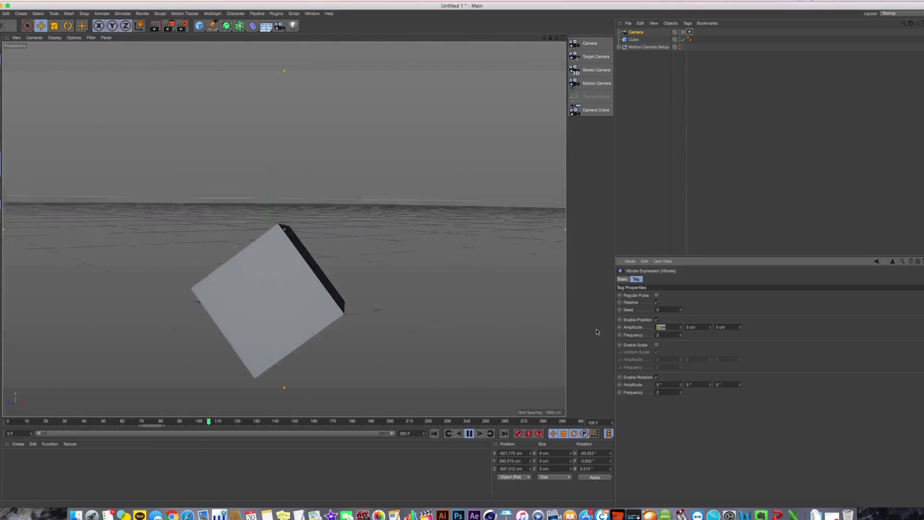
{"action": "type", "text": "1"}
{"action": "key", "text": "Tab"}
{"action": "type", "text": "1"}
{"action": "key", "text": "Tab"}
{"action": "type", "text": "1"}
{"action": "key", "text": "Return"}
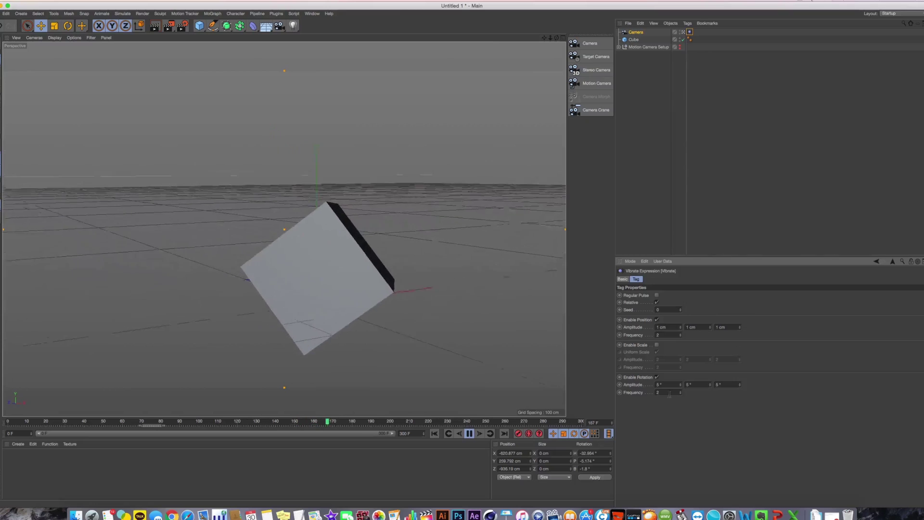
- Set the Vibrate tag's rotation amplitude to 3°, 0° and 1°
{"action": "left_click_drag", "start_coordinate": [667, 385], "coordinate": [568, 386]}
{"action": "type", "text": "3"}
{"action": "key", "text": "Tab"}
{"action": "type", "text": "0"}
{"action": "key", "text": "Tab"}
{"action": "type", "text": "1"}
{"action": "key", "text": "Return"}
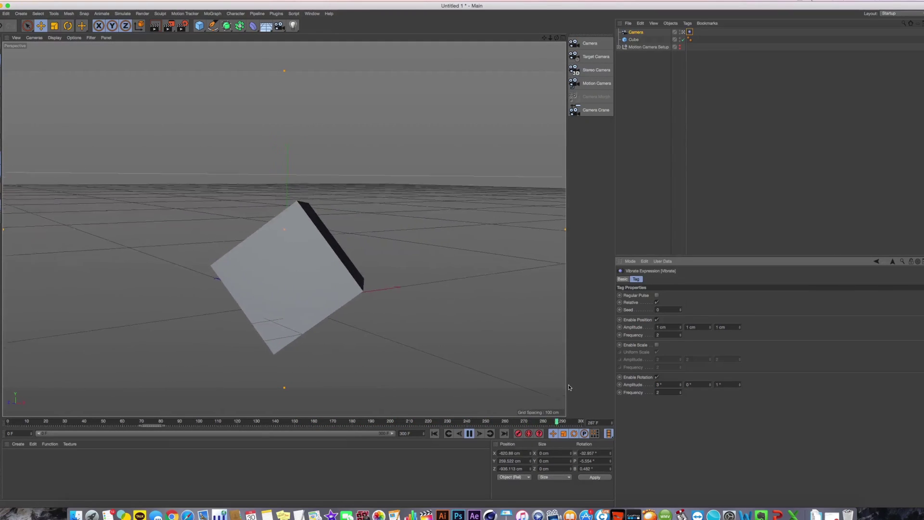
- Look through the Motion Camera during playback and compare its tag's Motion settings with the standard Camera's Vibrate tag
{"action": "left_click", "coordinate": [657, 48]}
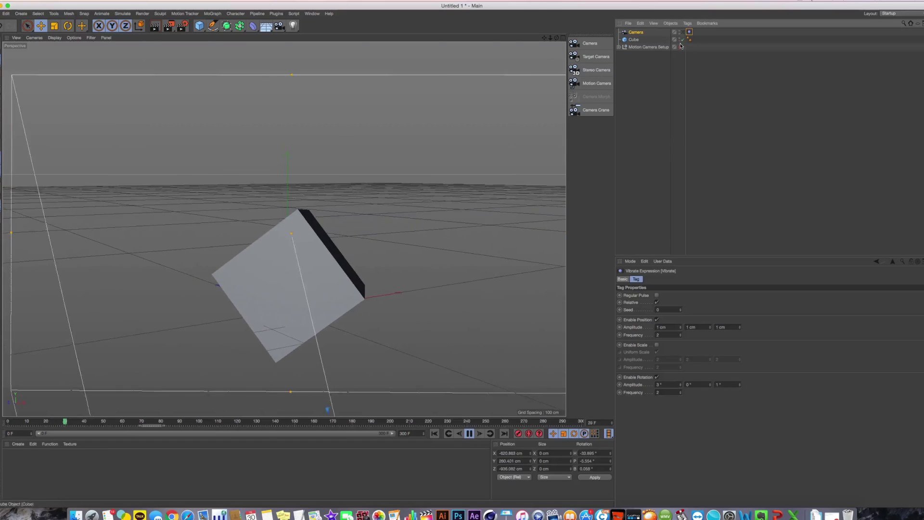
{"action": "left_click", "coordinate": [619, 47]}
{"action": "left_click", "coordinate": [682, 77]}
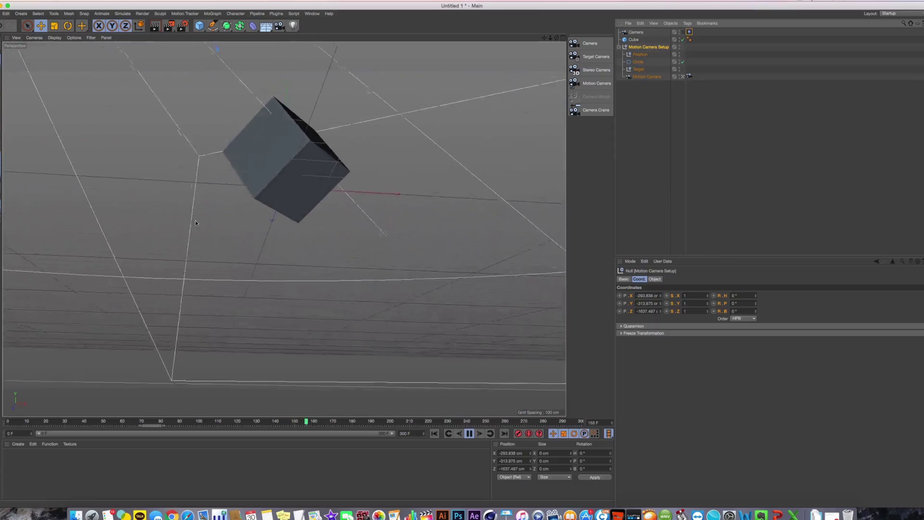
{"action": "left_click", "coordinate": [690, 77]}
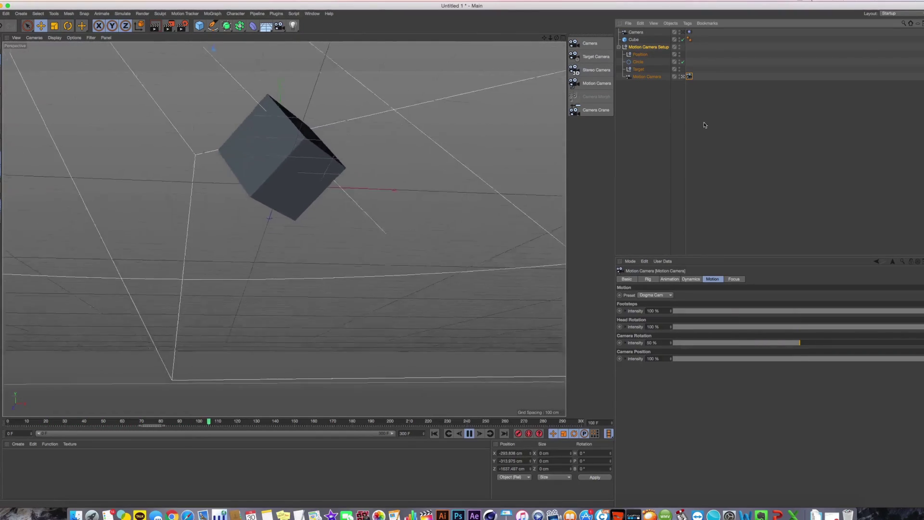
{"action": "left_click", "coordinate": [689, 32]}
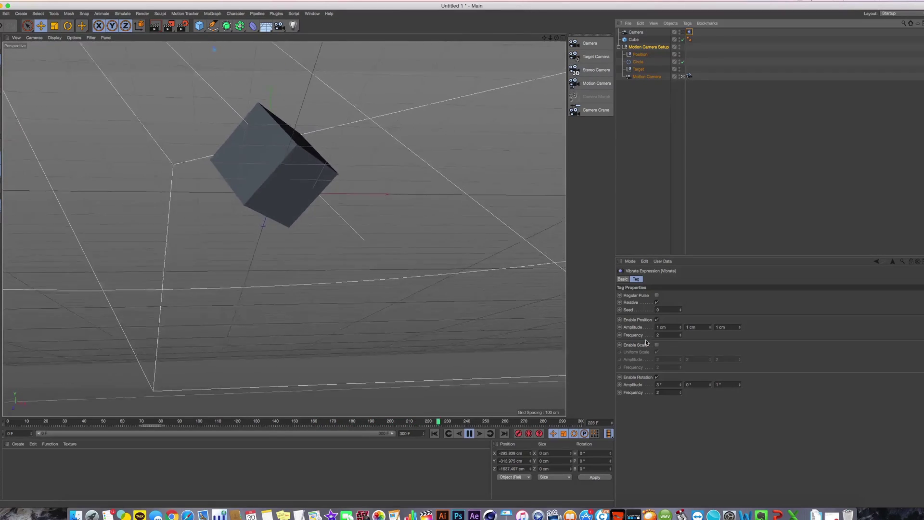
{"action": "left_click", "coordinate": [689, 76]}
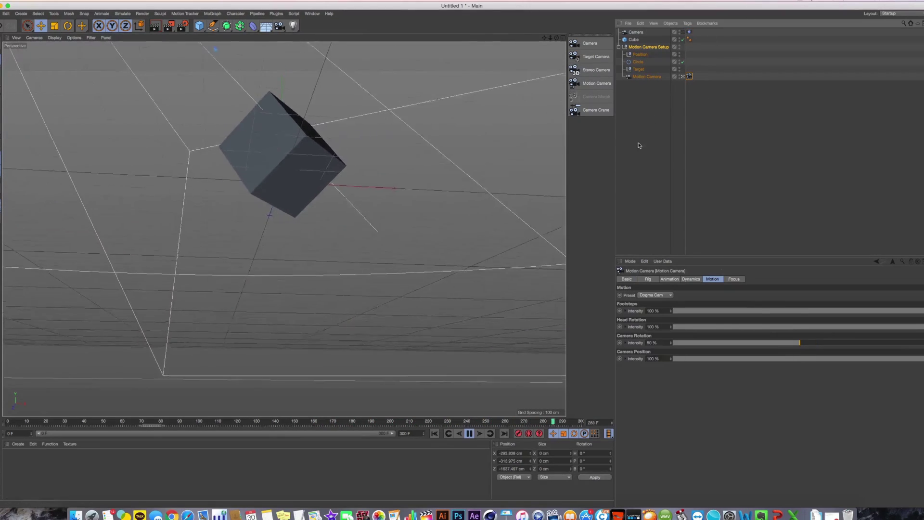
- Enable Depth Control in the Motion Camera tag's Focus settings and stop the playback
{"action": "left_click", "coordinate": [733, 278]}
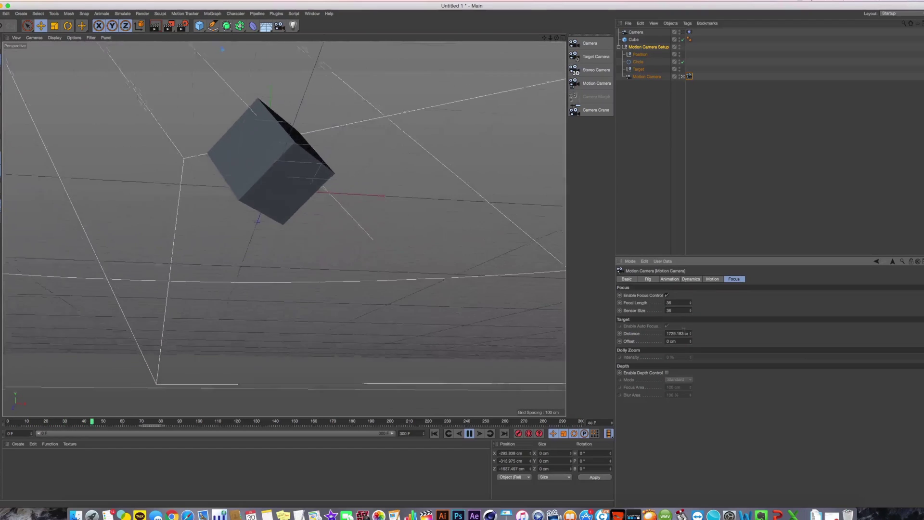
{"action": "left_click", "coordinate": [469, 433]}
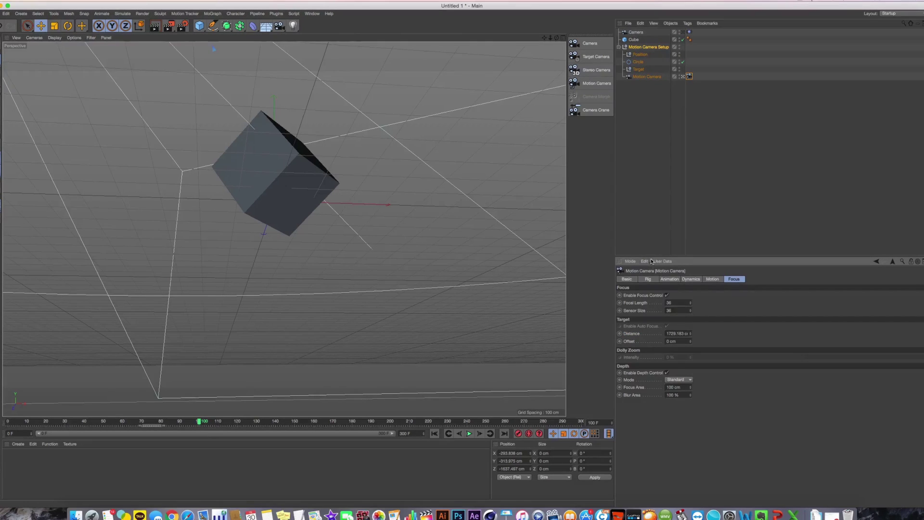
- Look through the standard Camera and review its Physical, Stereoscopic and Details settings, including the DOF map blur options
{"action": "left_click", "coordinate": [636, 32]}
{"action": "left_click", "coordinate": [683, 32]}
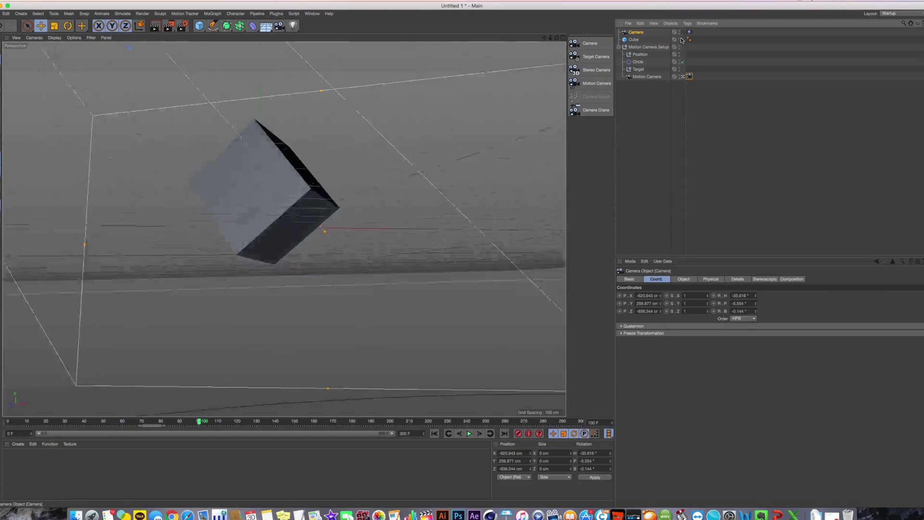
{"action": "left_click", "coordinate": [689, 279]}
{"action": "left_click", "coordinate": [713, 280]}
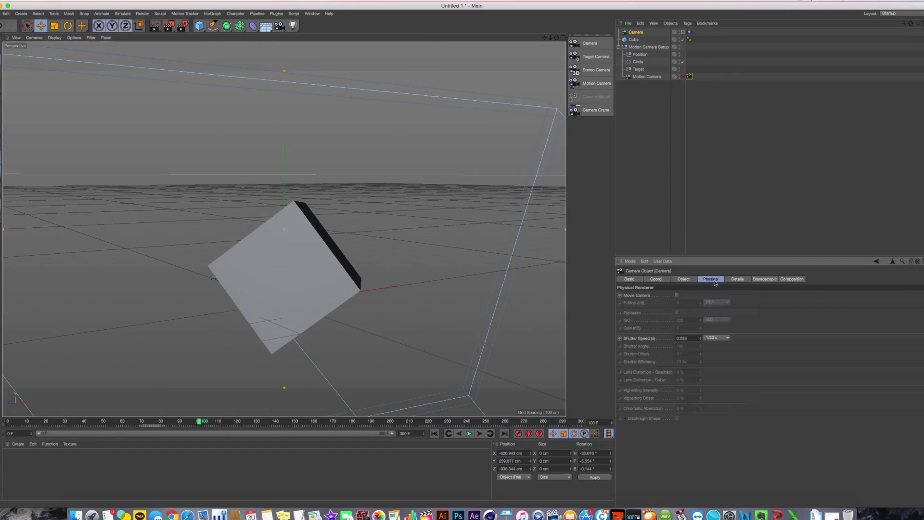
{"action": "left_click", "coordinate": [738, 280]}
{"action": "left_click", "coordinate": [762, 279]}
{"action": "left_click", "coordinate": [737, 281]}
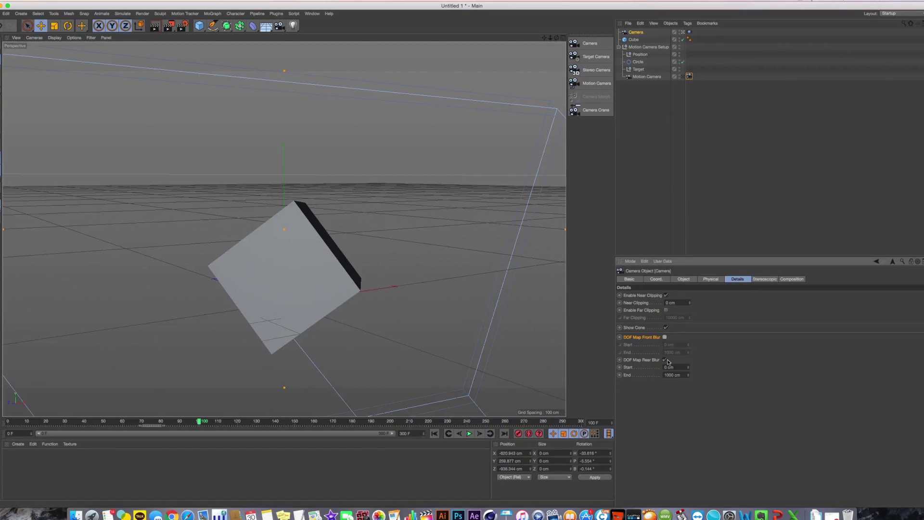
- Compare the Motion Camera's Focus and Details settings with the standard Camera's, switching on DOF Map Front Blur for the standard Camera
{"action": "left_click", "coordinate": [689, 76]}
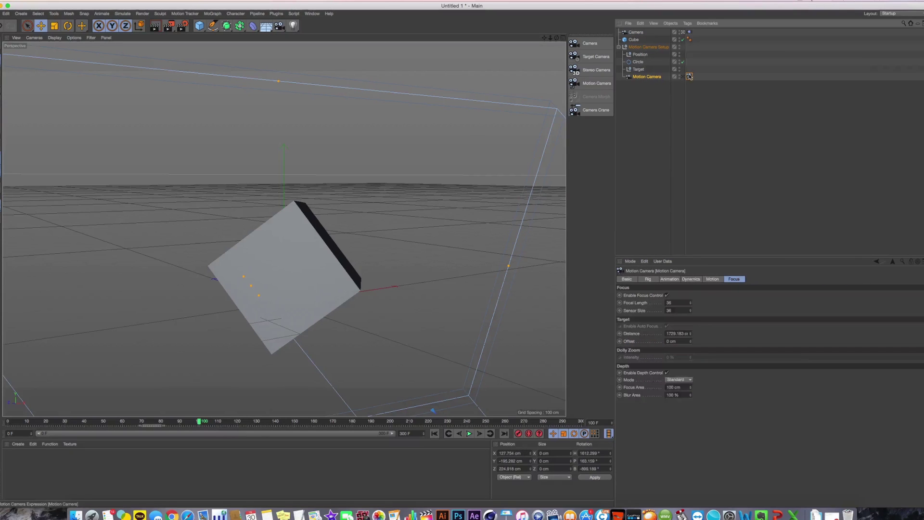
{"action": "left_click", "coordinate": [732, 235]}
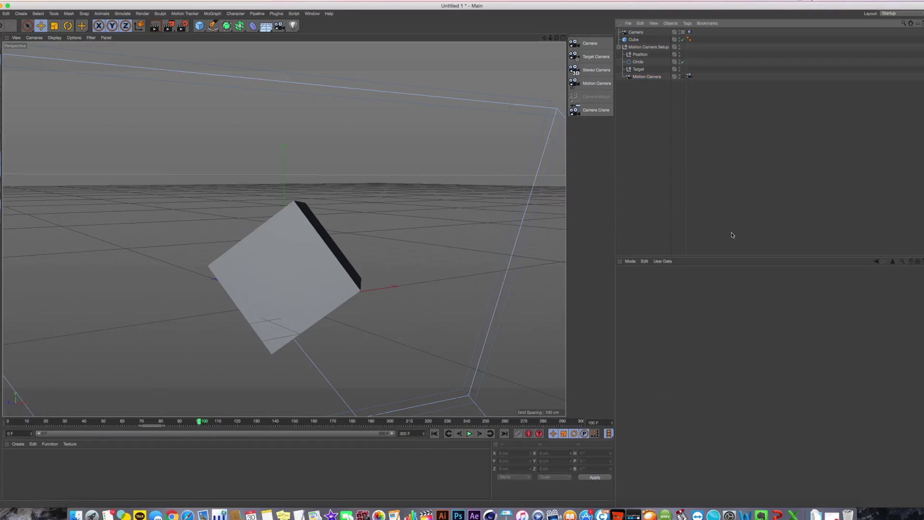
{"action": "left_click", "coordinate": [647, 76]}
{"action": "left_click", "coordinate": [766, 281]}
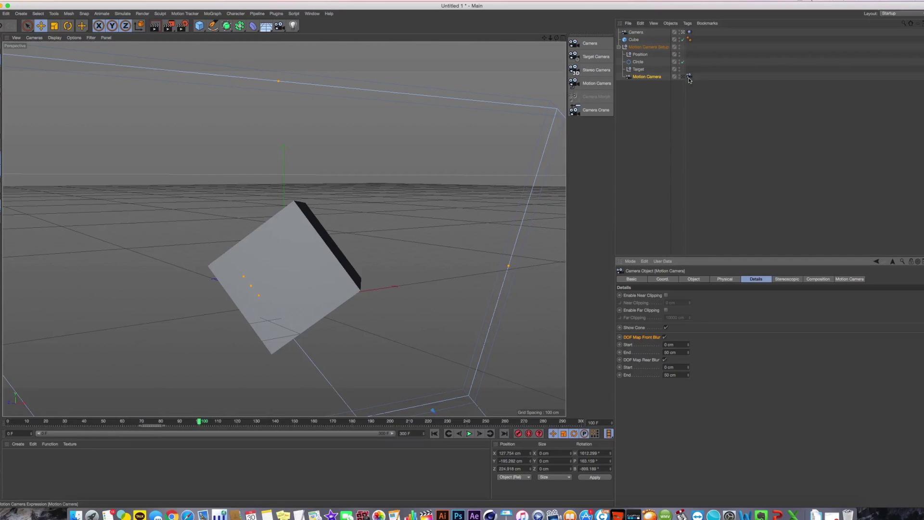
{"action": "left_click", "coordinate": [635, 32]}
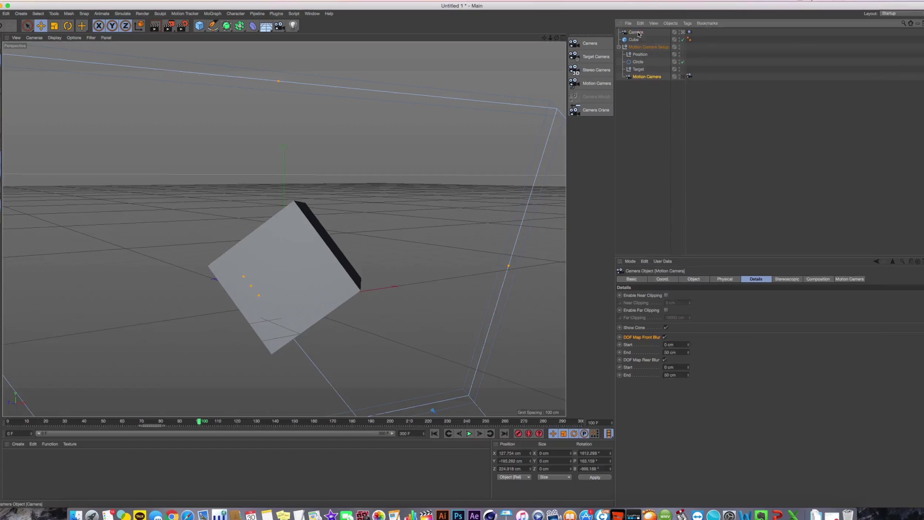
{"action": "left_click", "coordinate": [665, 337]}
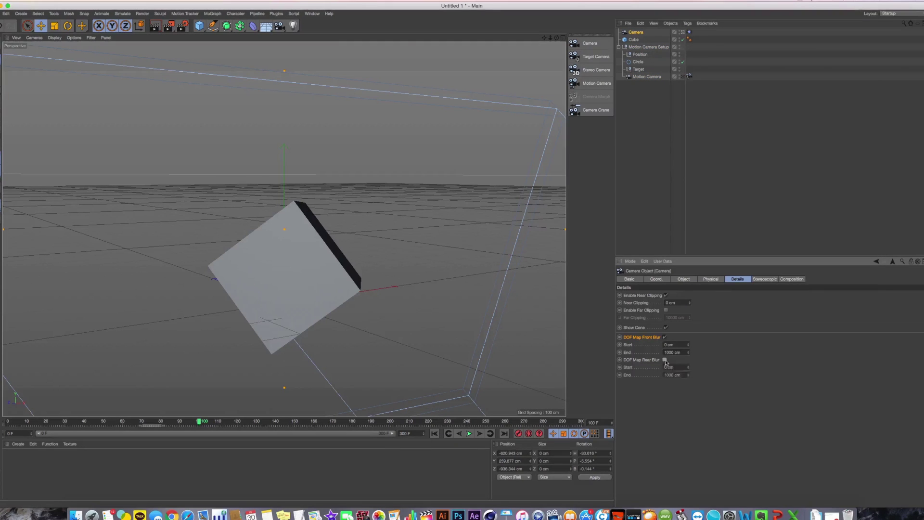
- Review the Motion Camera object's Details, Composition and rig settings, and return to its tag's Focus settings
{"action": "left_click", "coordinate": [668, 77]}
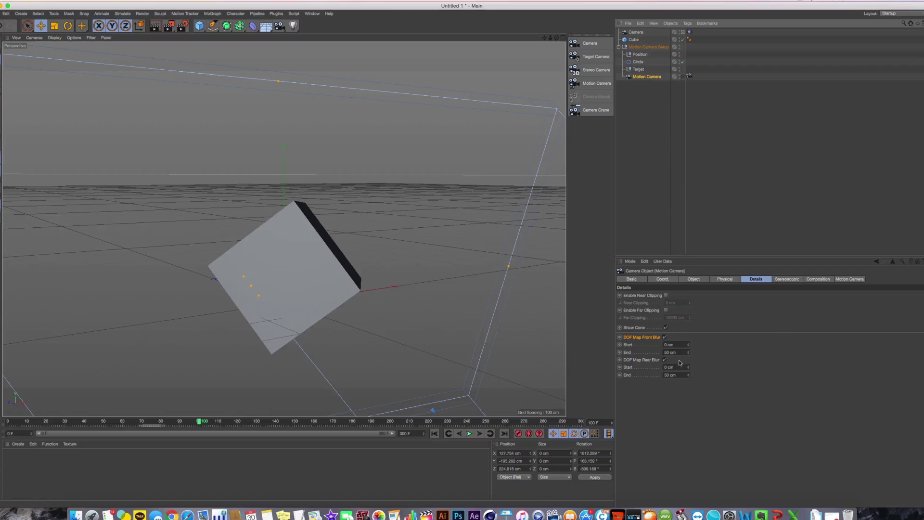
{"action": "left_click", "coordinate": [818, 279]}
{"action": "left_click", "coordinate": [849, 279]}
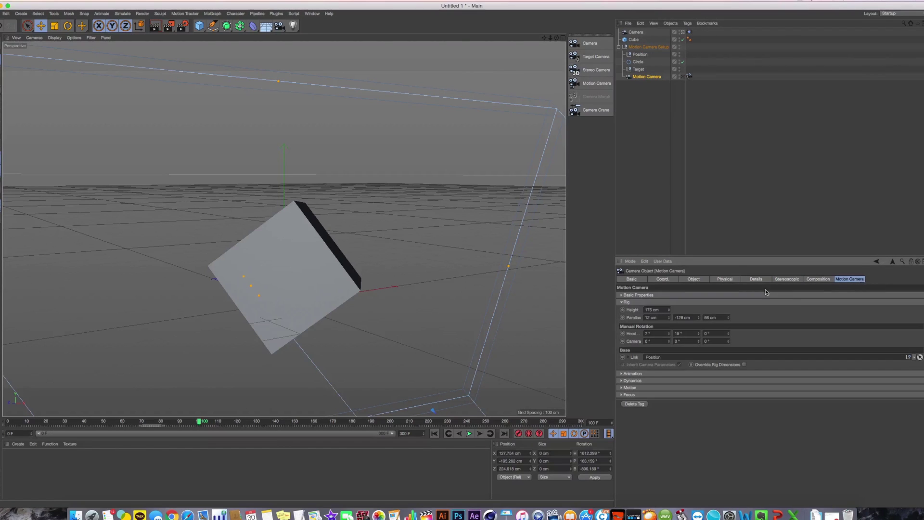
{"action": "left_click", "coordinate": [688, 76]}
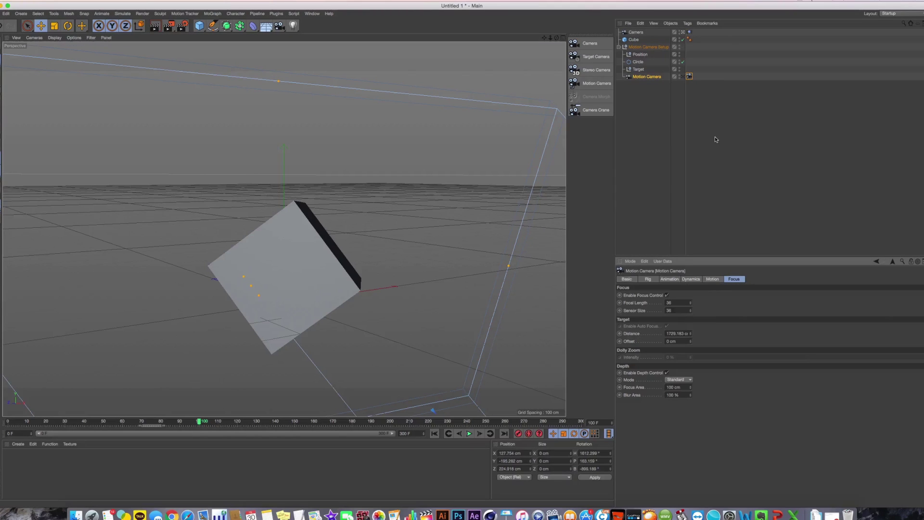
- Delete the standard Camera, leaving the cube and the Motion Camera Setup in the scene
{"action": "middle_click", "coordinate": [452, 187]}
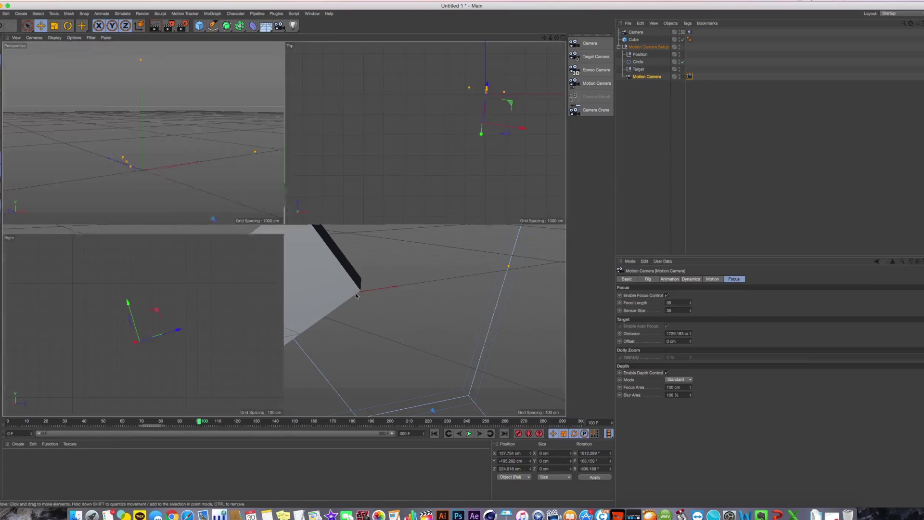
{"action": "middle_click", "coordinate": [452, 187]}
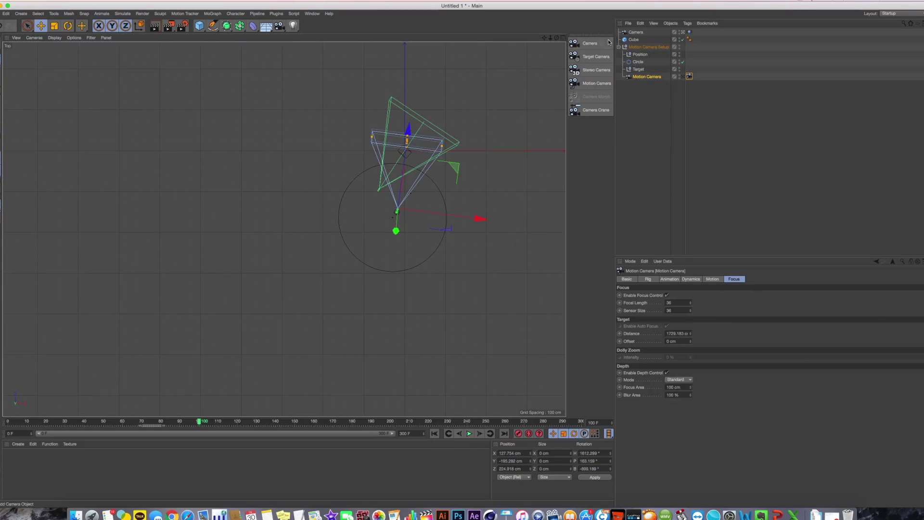
{"action": "left_click", "coordinate": [636, 32]}
{"action": "key", "text": "Delete"}
- Inspect the Motion Camera rig and its view cone around the cube in the top and perspective views
{"action": "right_click_drag", "start_coordinate": [429, 125], "coordinate": [474, 134], "text": "alt"}
{"action": "middle_click_drag", "start_coordinate": [392, 227], "coordinate": [403, 204], "text": "alt"}
{"action": "mouse_move", "coordinate": [403, 204]}
{"action": "left_mouse_down", "text": "alt"}
{"action": "mouse_move", "coordinate": [395, 212]}
{"action": "mouse_move", "coordinate": [402, 195]}
{"action": "left_mouse_up", "text": "alt"}
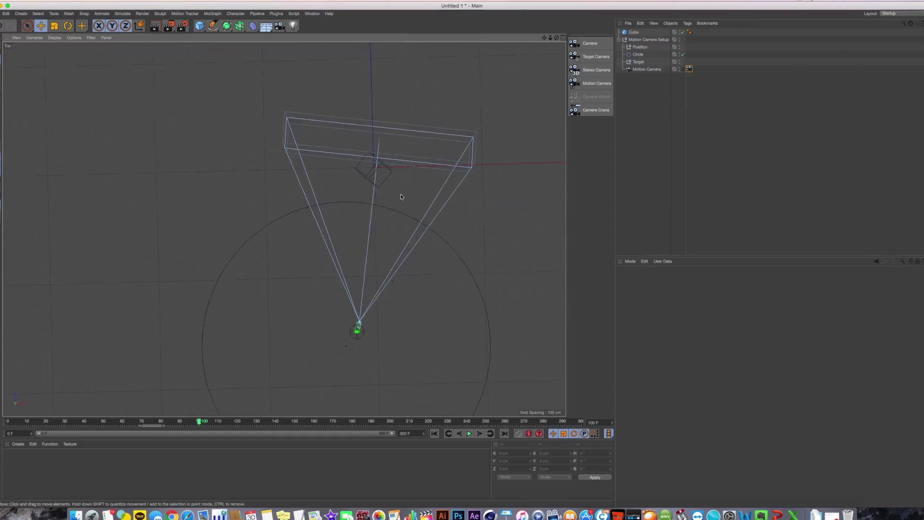
{"action": "middle_click", "coordinate": [402, 196]}
{"action": "middle_click", "coordinate": [382, 325]}
{"action": "left_click_drag", "start_coordinate": [382, 324], "coordinate": [181, 232], "text": "alt"}
{"action": "middle_click_drag", "start_coordinate": [181, 232], "coordinate": [380, 234], "text": "alt"}
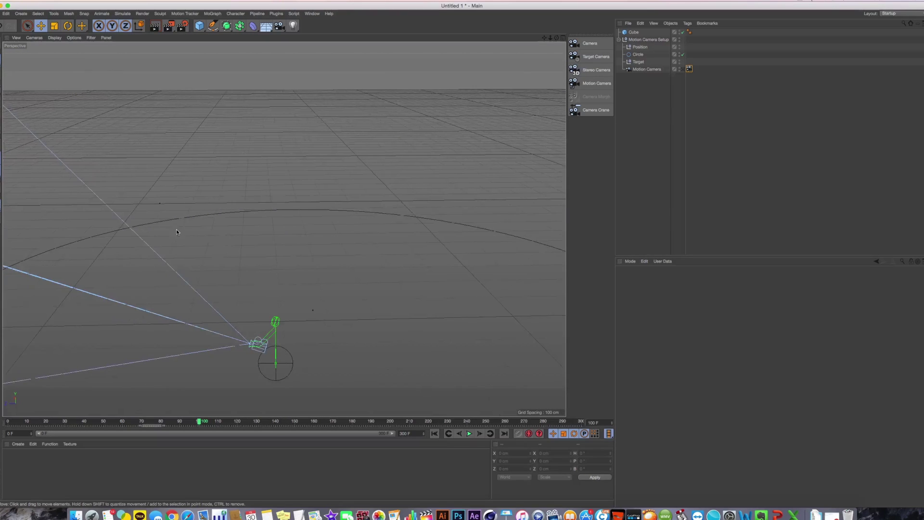
{"action": "middle_click_drag", "start_coordinate": [132, 237], "coordinate": [300, 225], "text": "alt"}
{"action": "right_click_drag", "start_coordinate": [308, 198], "coordinate": [263, 201], "text": "alt"}
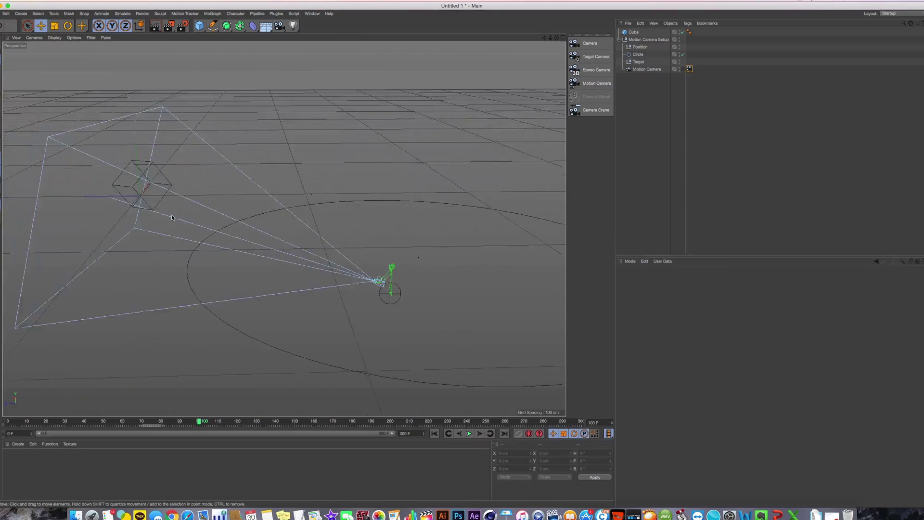
{"action": "middle_click_drag", "start_coordinate": [262, 202], "coordinate": [460, 209], "text": "alt"}
{"action": "right_click_drag", "start_coordinate": [330, 226], "coordinate": [370, 232], "text": "alt"}
{"action": "left_click_drag", "start_coordinate": [369, 239], "coordinate": [348, 230], "text": "alt"}
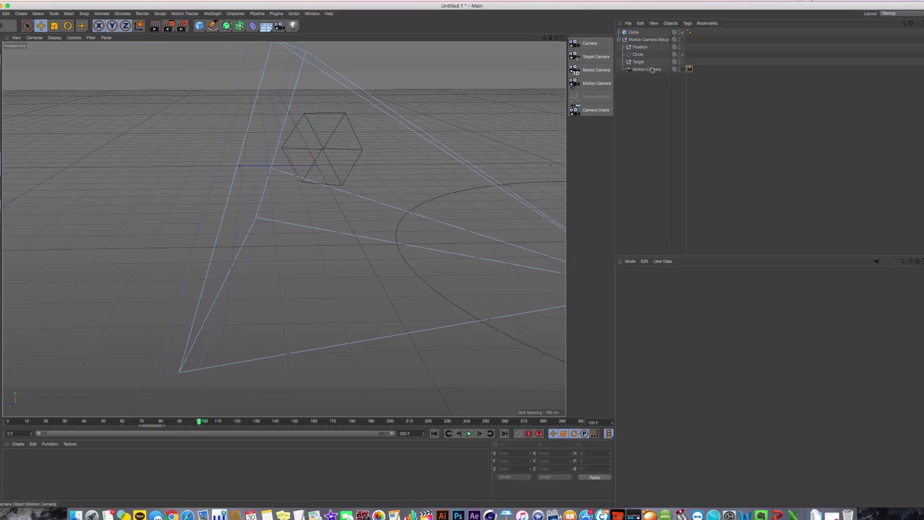
- Toggle Depth Control off and on in the Motion Camera tag's Focus settings to compare the depth planes
{"action": "left_click", "coordinate": [647, 69]}
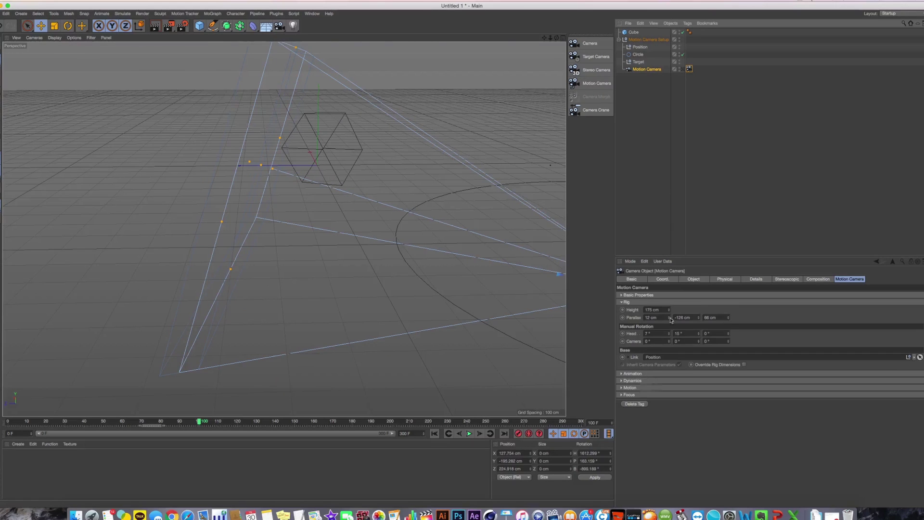
{"action": "left_click", "coordinate": [724, 279]}
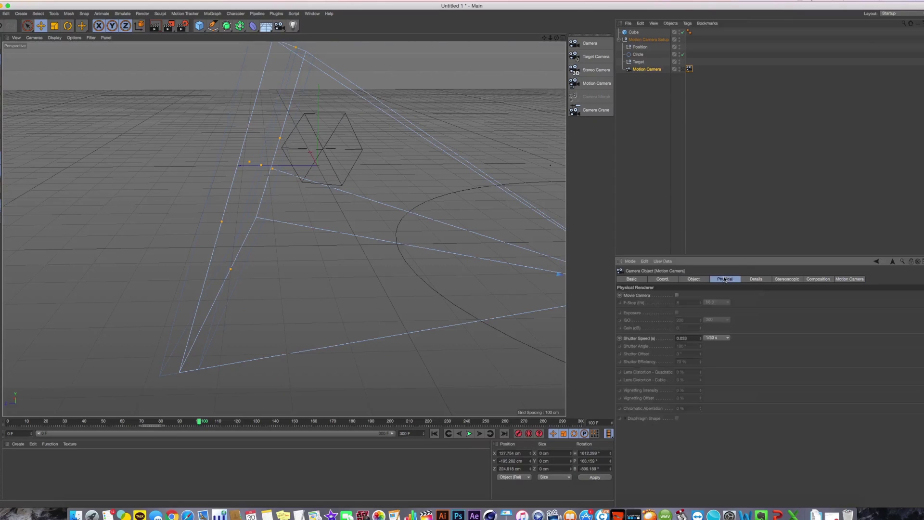
{"action": "left_click", "coordinate": [689, 69]}
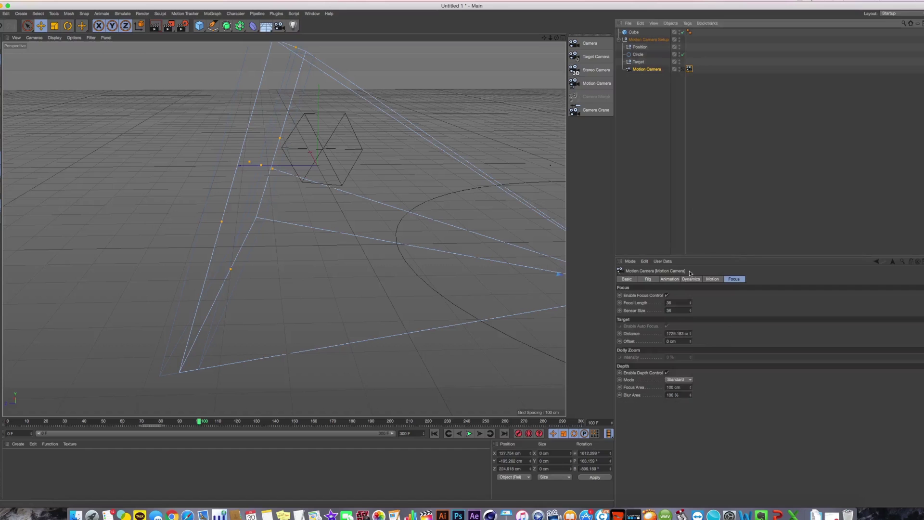
{"action": "left_click", "coordinate": [667, 374]}
{"action": "left_click", "coordinate": [668, 373]}
{"action": "left_click", "coordinate": [667, 374]}
{"action": "left_click", "coordinate": [668, 373]}
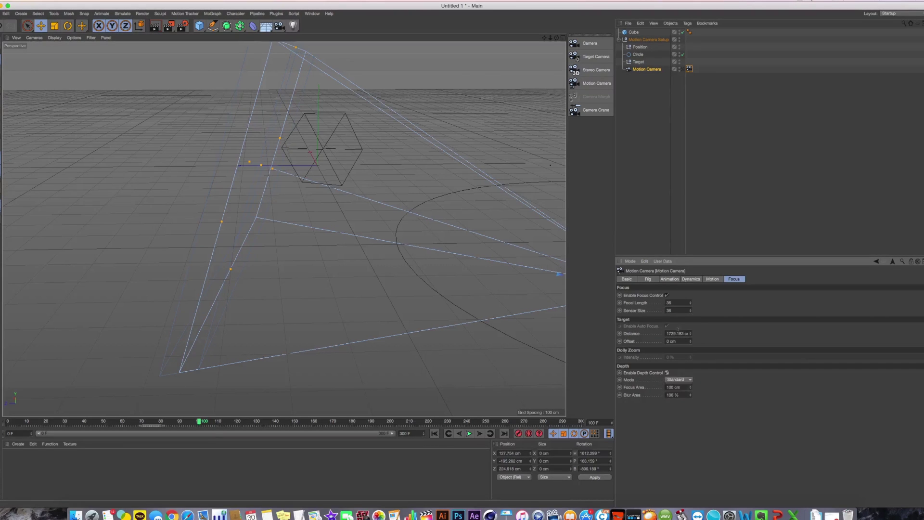
- Toggle Show Cone and DOF Map Rear Blur off and back on in the Motion Camera object's Details settings
{"action": "left_click", "coordinate": [670, 279]}
{"action": "left_click", "coordinate": [645, 69]}
{"action": "left_click", "coordinate": [818, 279]}
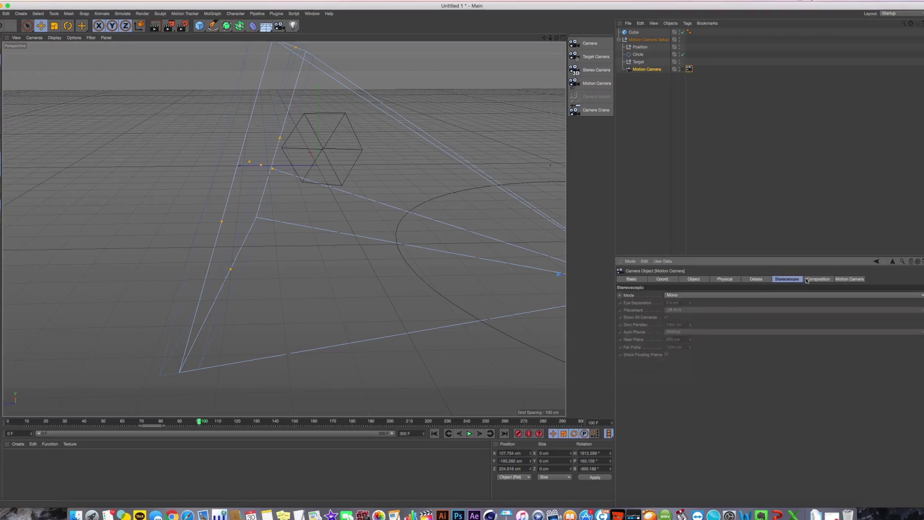
{"action": "left_click", "coordinate": [753, 279]}
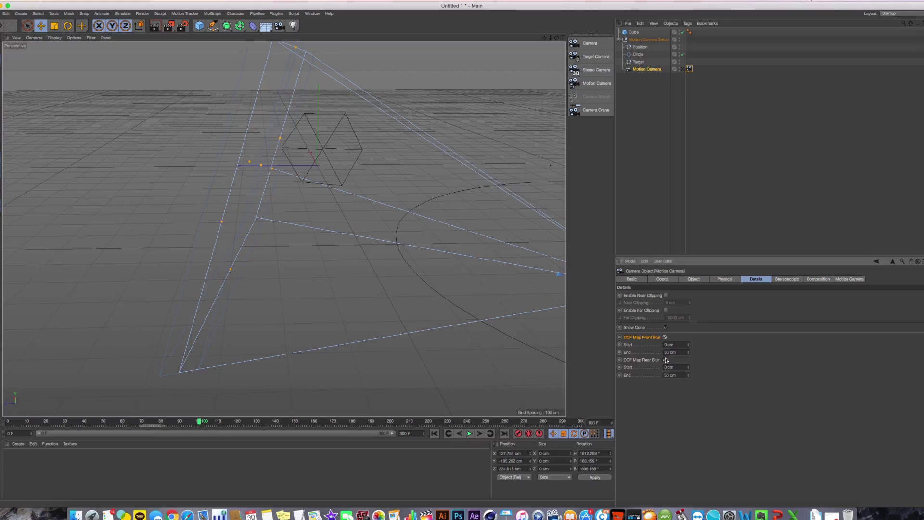
{"action": "left_click", "coordinate": [666, 328]}
{"action": "left_click", "coordinate": [666, 327]}
{"action": "left_click", "coordinate": [665, 361]}
{"action": "left_click", "coordinate": [665, 361]}
- Add a new standard Camera from the current view and toggle looking through it, ending in the default view
{"action": "middle_click_drag", "start_coordinate": [332, 223], "coordinate": [260, 225], "text": "alt"}
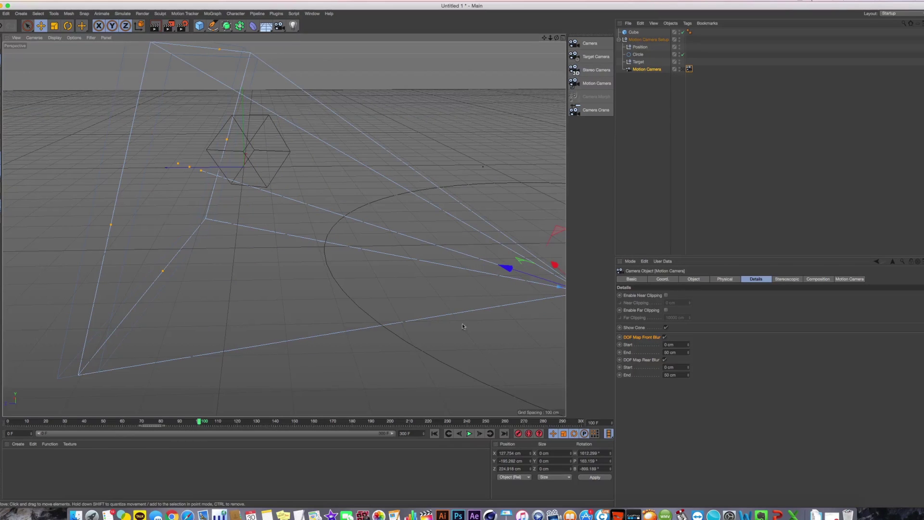
{"action": "left_click", "coordinate": [279, 26]}
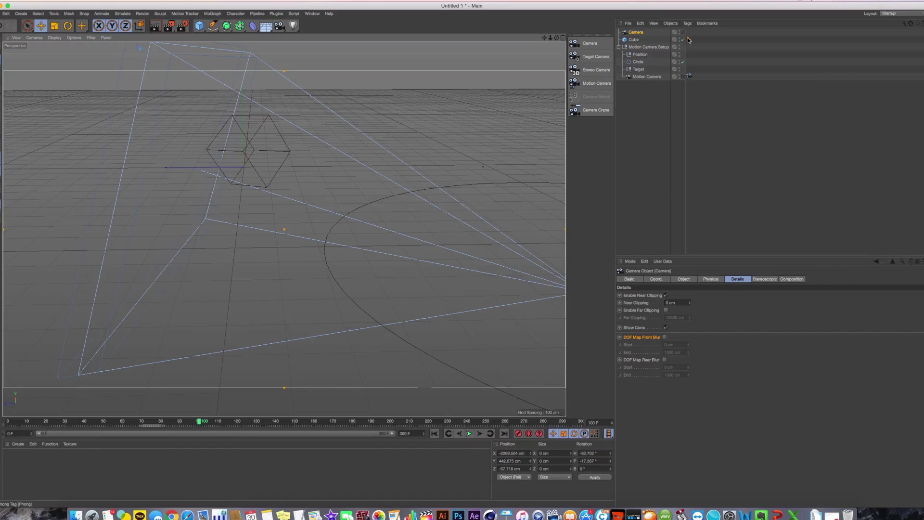
{"action": "left_click", "coordinate": [683, 33]}
{"action": "left_click", "coordinate": [682, 33]}
{"action": "left_click", "coordinate": [682, 33]}
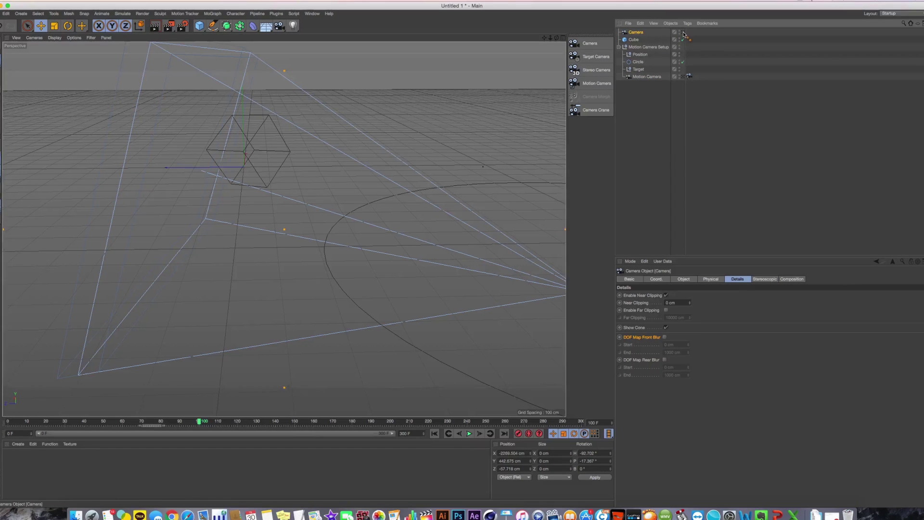
{"action": "left_click", "coordinate": [682, 33]}
{"action": "left_click", "coordinate": [682, 33]}
{"action": "left_click", "coordinate": [683, 32]}
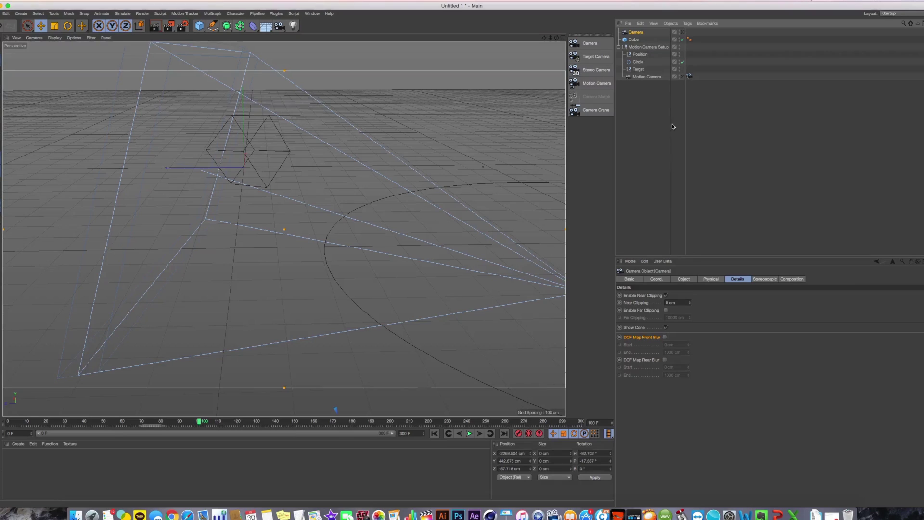
- Delete the standard Camera and display the Motion Camera object's DOF Map Front Blur and Rear Blur settings
{"action": "left_click", "coordinate": [665, 360]}
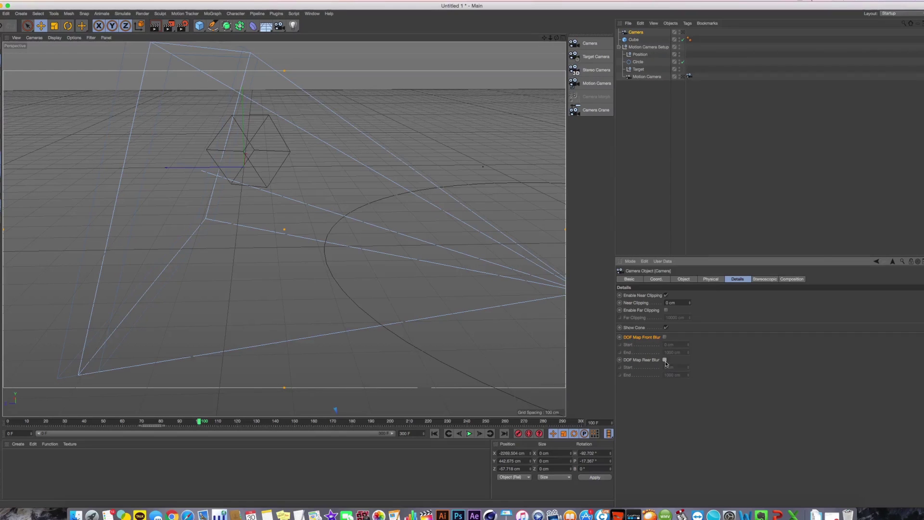
{"action": "key", "text": "Delete"}
{"action": "left_click", "coordinate": [646, 40]}
{"action": "left_click", "coordinate": [690, 69]}
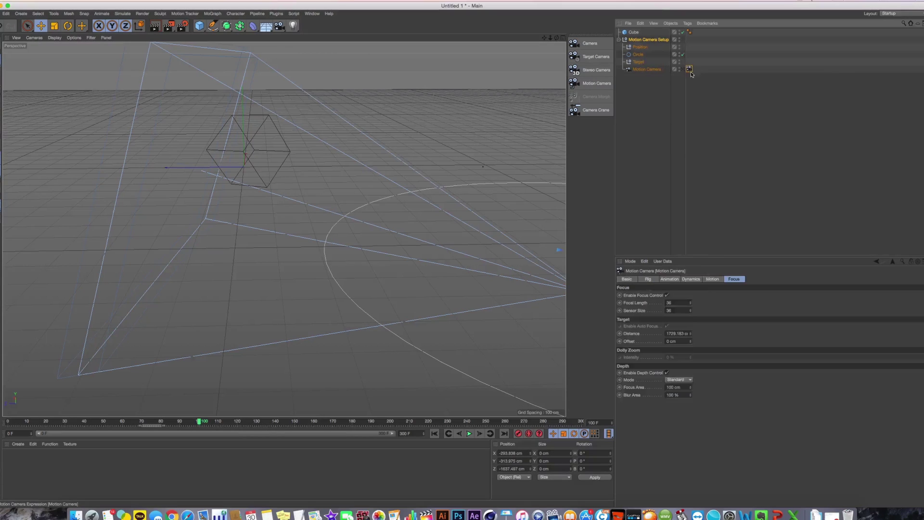
{"action": "left_click", "coordinate": [647, 69]}
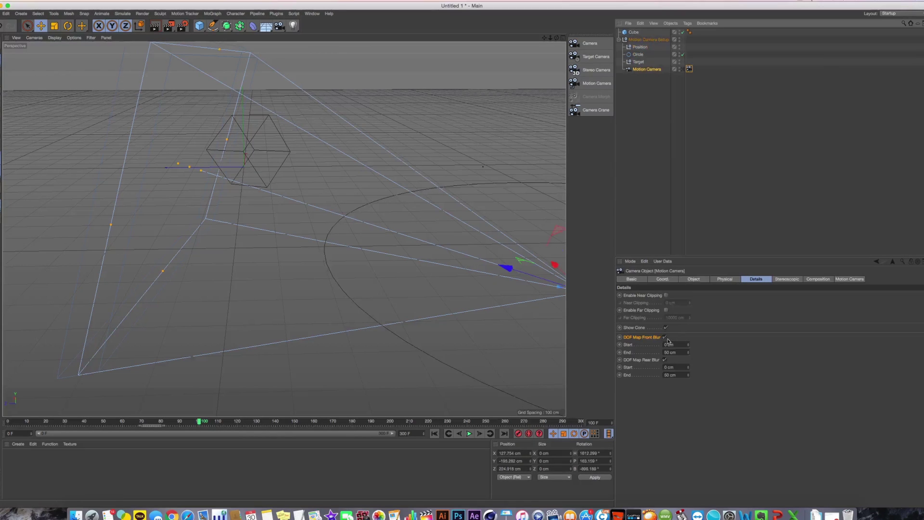
- Disable Focus Control on the Motion Camera tag, and toggle DOF Map Front Blur off and on in the Motion Camera object
{"action": "left_click", "coordinate": [689, 69]}
{"action": "left_click", "coordinate": [732, 279]}
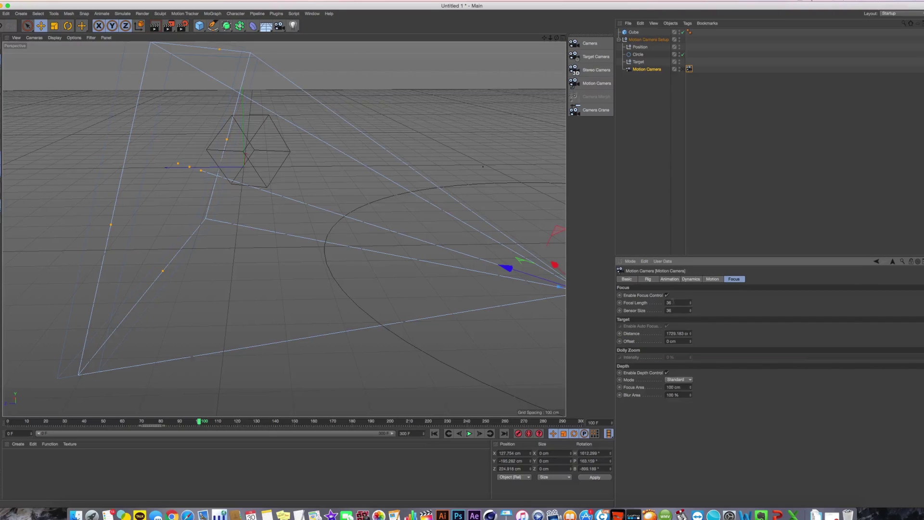
{"action": "left_click", "coordinate": [667, 295]}
{"action": "left_click", "coordinate": [647, 71]}
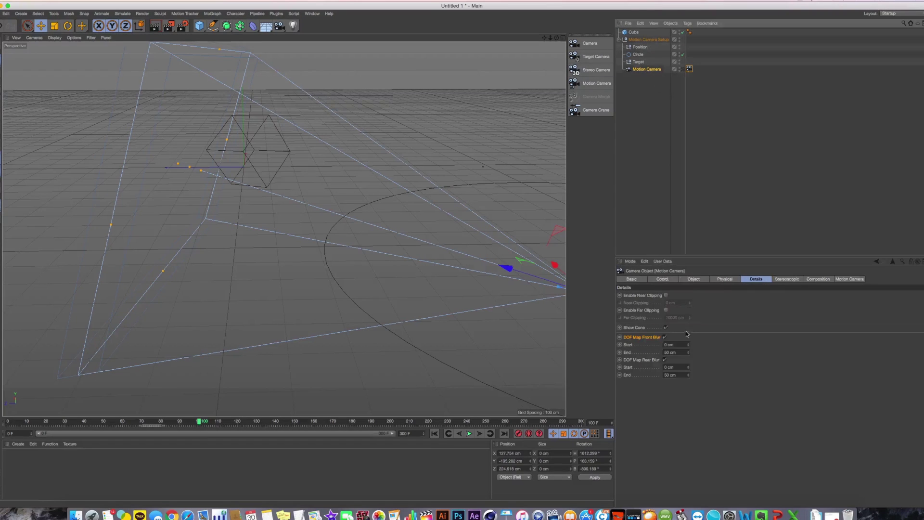
{"action": "left_click", "coordinate": [665, 337]}
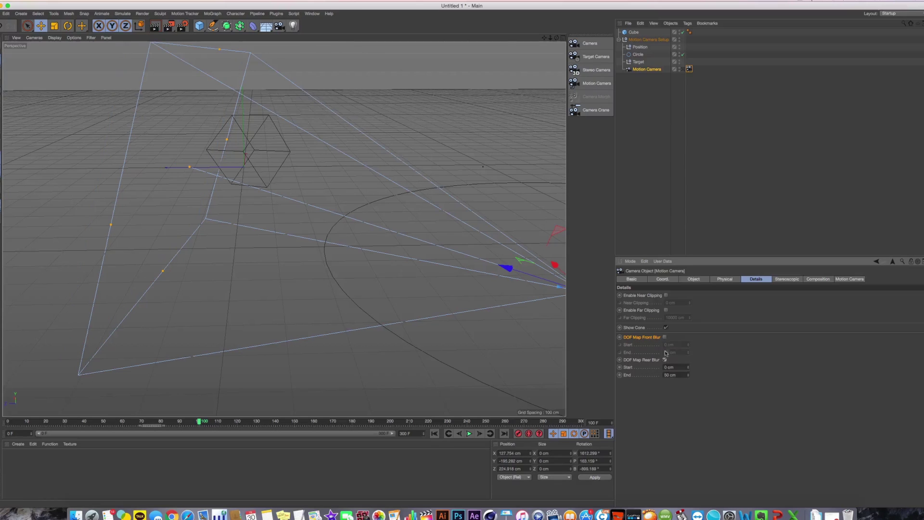
{"action": "left_click", "coordinate": [665, 337]}
- Enable Focus Control on the Motion Camera tag again and compare its Focus settings with the object's DOF map details
{"action": "left_click", "coordinate": [689, 69]}
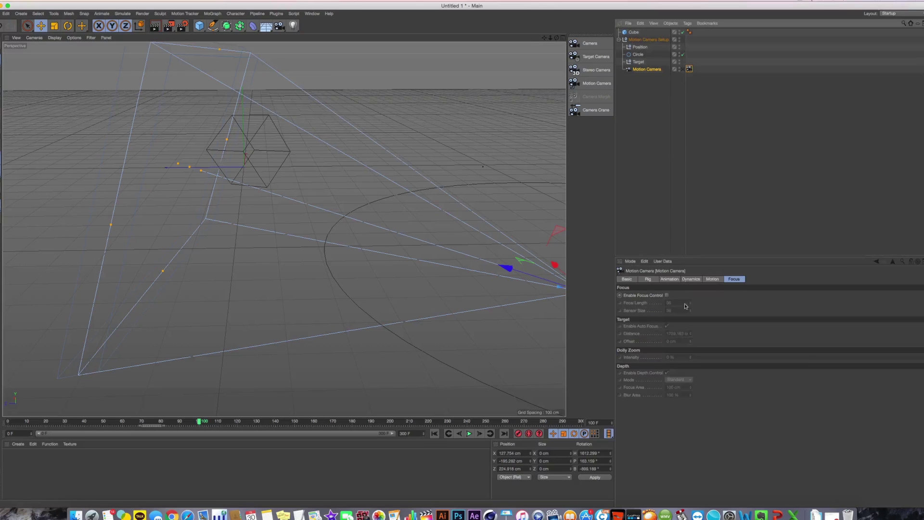
{"action": "left_click", "coordinate": [667, 295]}
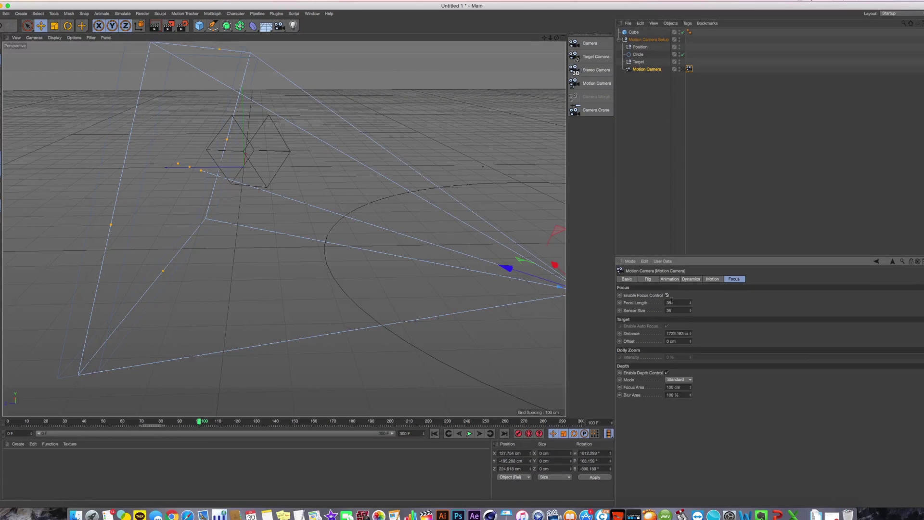
{"action": "left_click", "coordinate": [647, 69]}
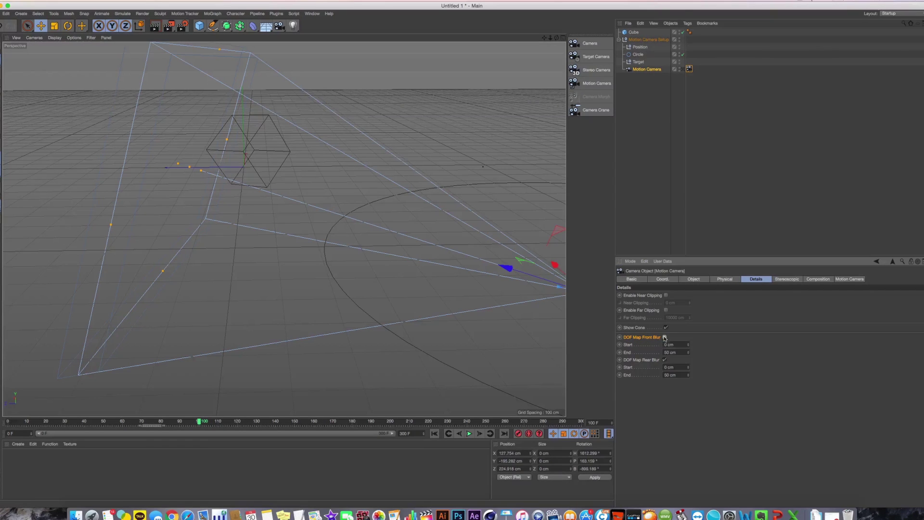
{"action": "left_click", "coordinate": [689, 69]}
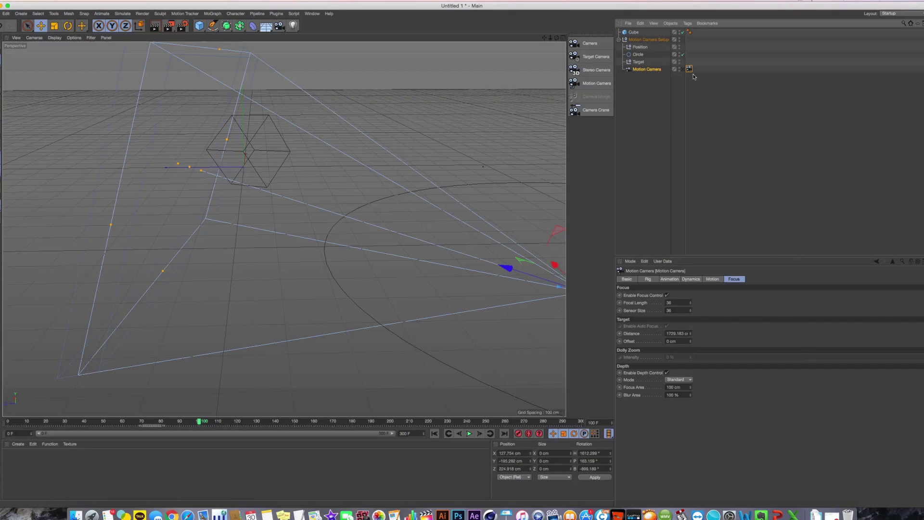
- Look through the Motion Camera and open the Render Settings, moving that window clear of the cube
{"action": "middle_click", "coordinate": [257, 135]}
{"action": "middle_click", "coordinate": [255, 135]}
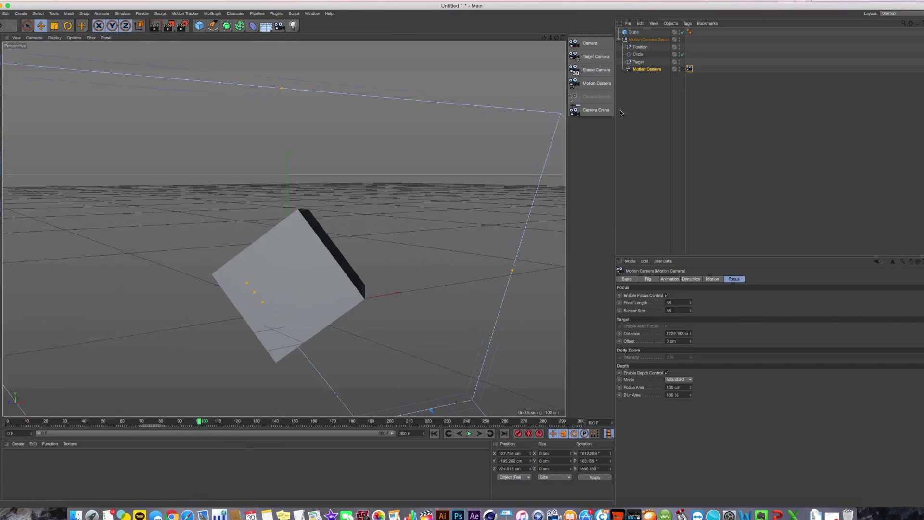
{"action": "left_click", "coordinate": [683, 69]}
{"action": "key", "text": "super+b"}
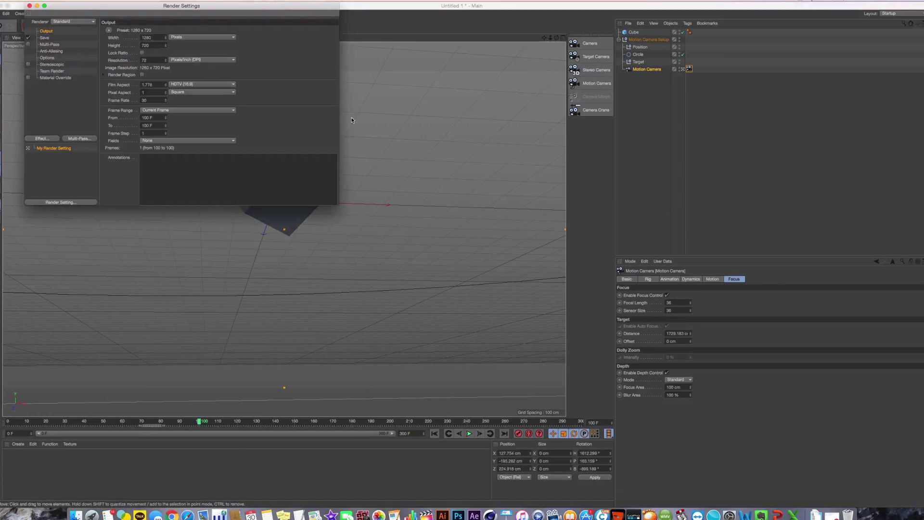
{"action": "left_click_drag", "start_coordinate": [237, 4], "coordinate": [252, 430]}
- Show all four views and check the Motion Camera tag's Dynamics settings and the camera object's Details settings
{"action": "middle_click", "coordinate": [372, 322]}
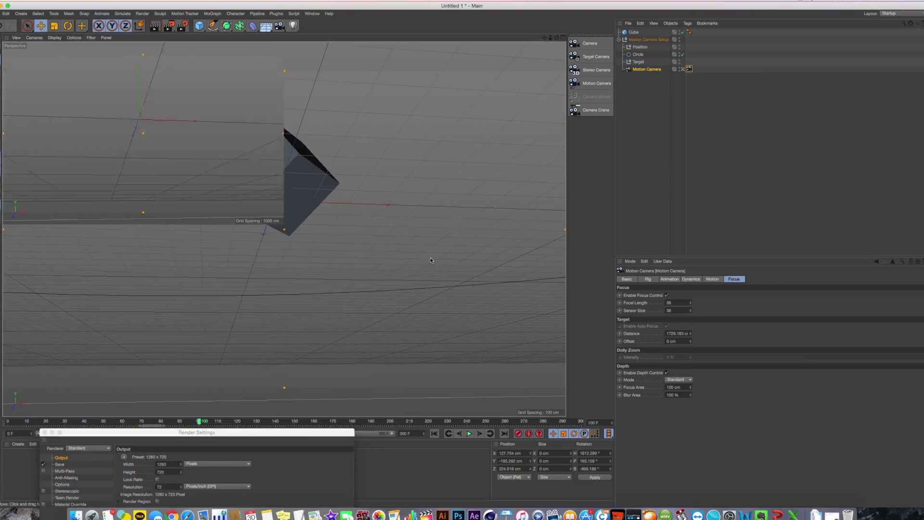
{"action": "left_click", "coordinate": [690, 279]}
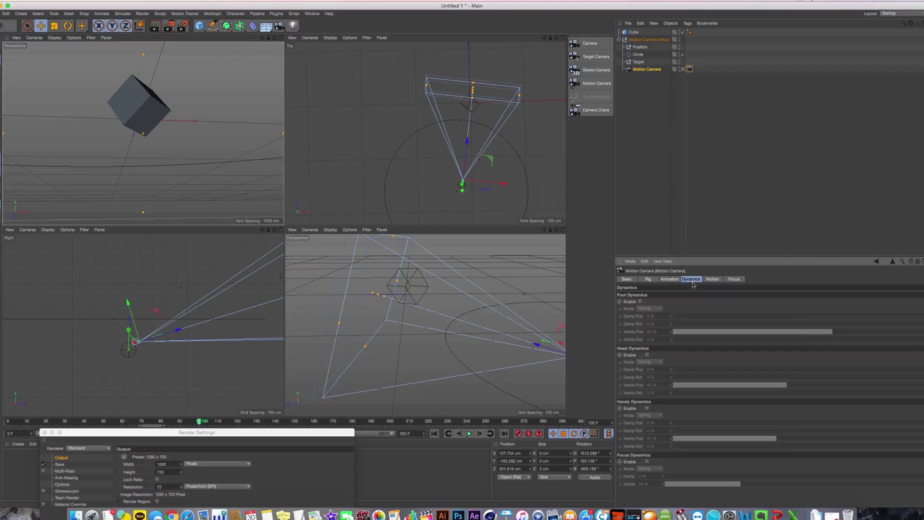
{"action": "left_click", "coordinate": [647, 69]}
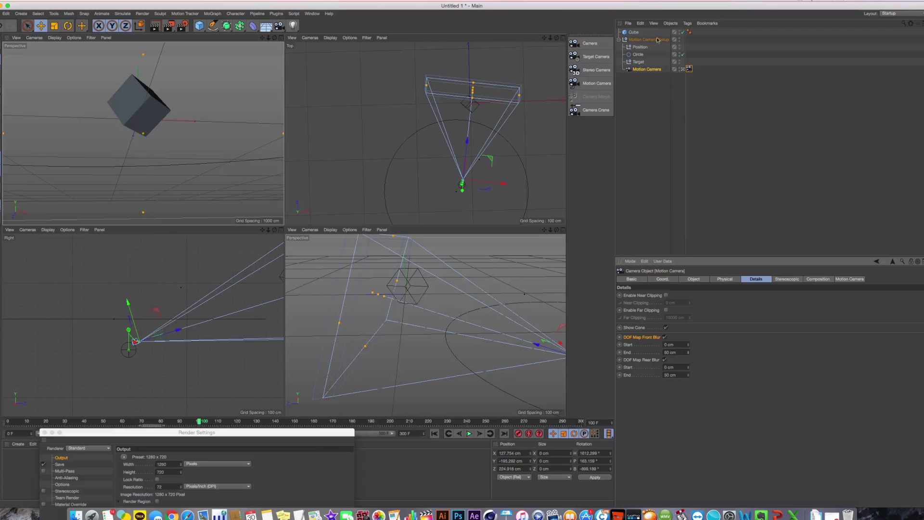
- Try DOF Map Front Blur on a new standard Camera with front Start 37 cm and rear Start 50 cm, and delete that camera
{"action": "left_click", "coordinate": [280, 28]}
{"action": "left_click", "coordinate": [682, 31]}
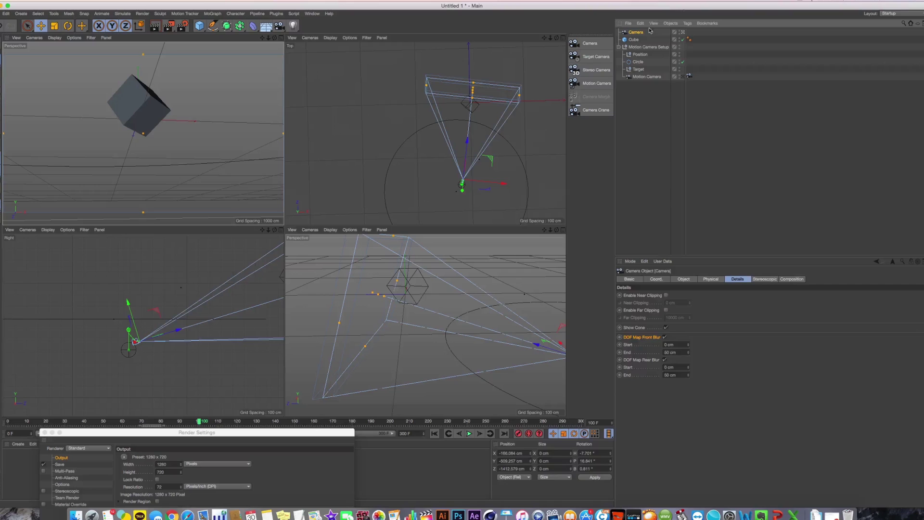
{"action": "left_click", "coordinate": [665, 337]}
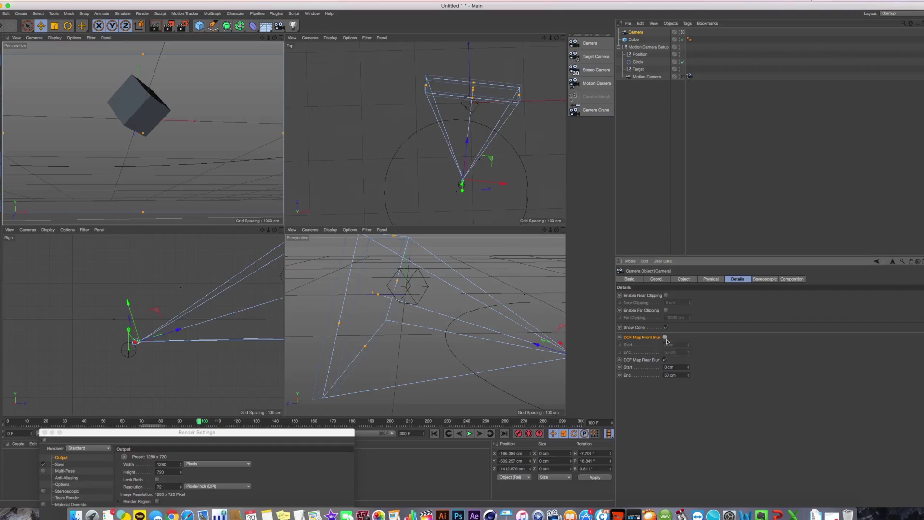
{"action": "left_click", "coordinate": [665, 337]}
{"action": "left_click", "coordinate": [649, 115]}
{"action": "left_click", "coordinate": [637, 33]}
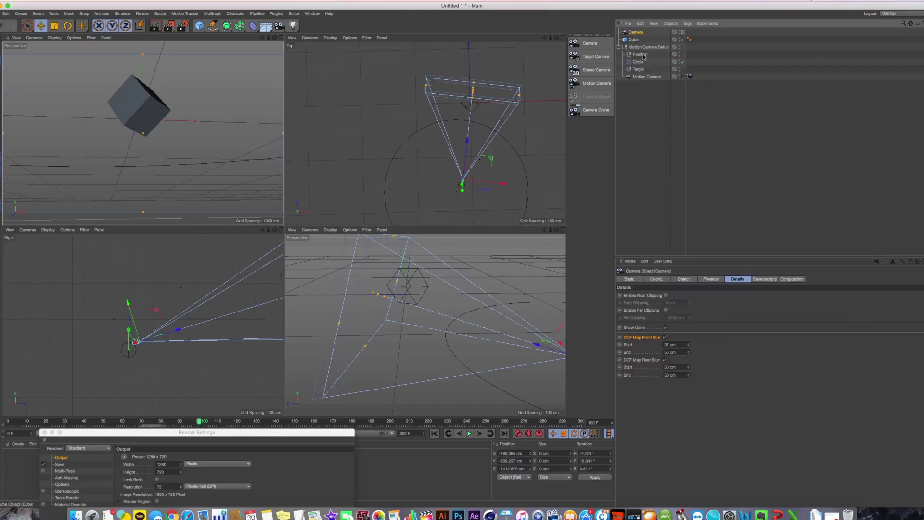
{"action": "key", "text": "Delete"}
- Set the Motion Camera tag's focus Distance to about 1301 cm and its Focus Area to 1073 cm while showing all four views
{"action": "left_click", "coordinate": [689, 69]}
{"action": "key", "text": "F1"}
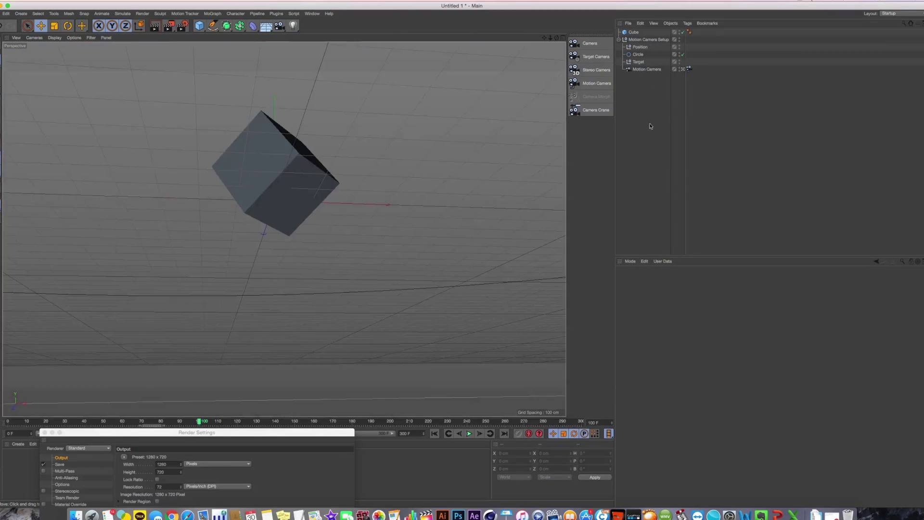
{"action": "left_click", "coordinate": [734, 279]}
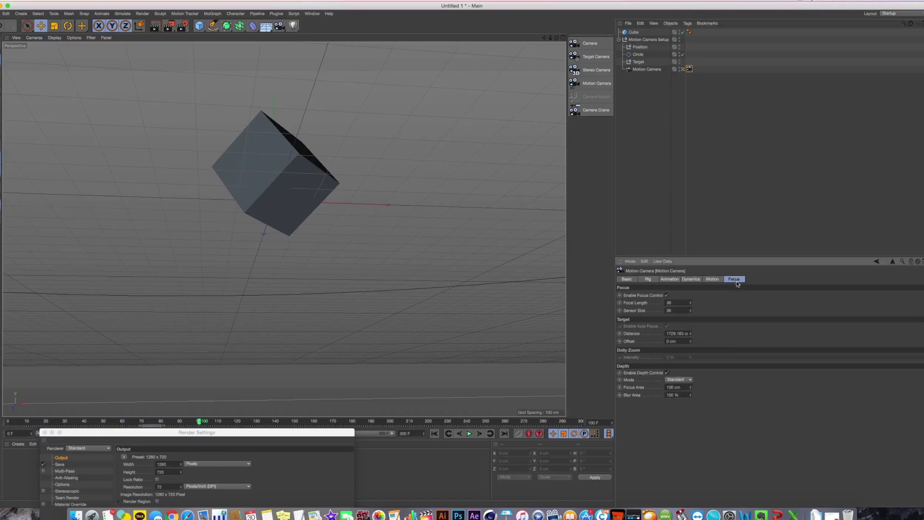
{"action": "key", "text": "F5"}
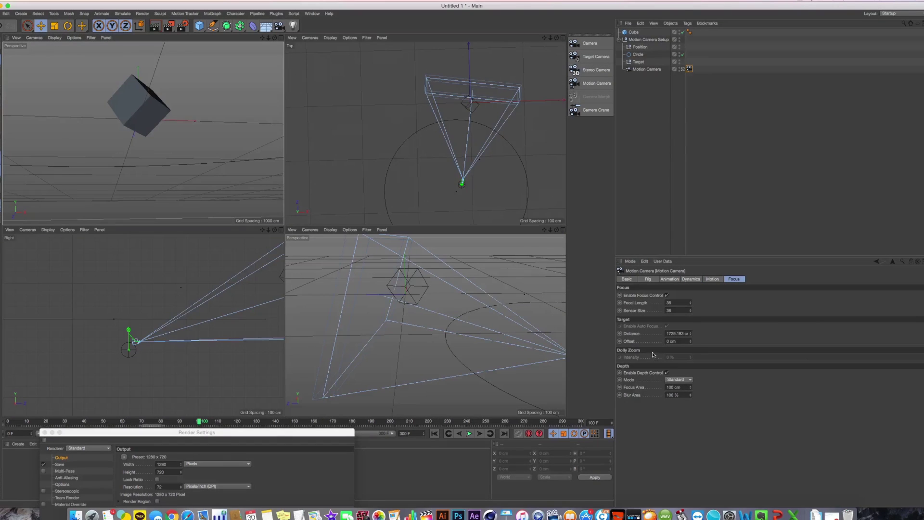
{"action": "mouse_move", "coordinate": [690, 333]}
{"action": "left_mouse_down"}
{"action": "mouse_move", "coordinate": [690, 325]}
{"action": "mouse_move", "coordinate": [690, 383]}
{"action": "mouse_move", "coordinate": [692, 334]}
{"action": "left_mouse_up"}
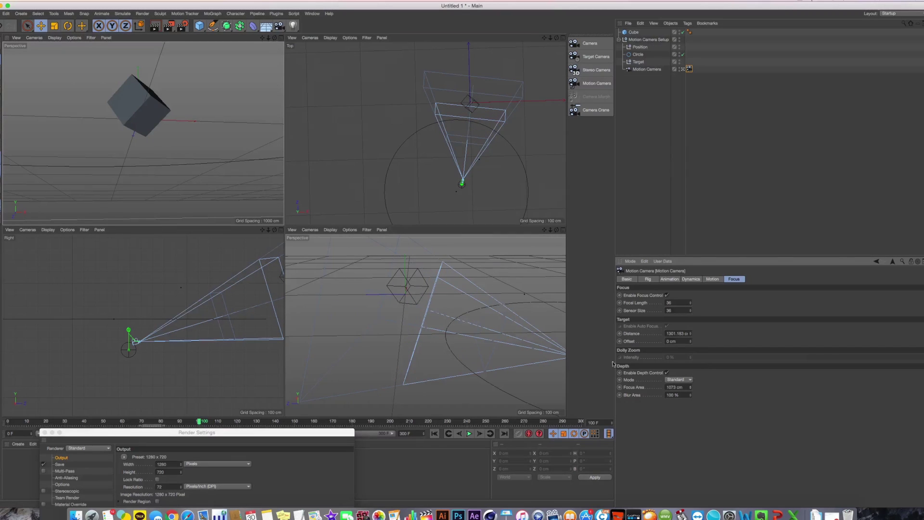
- Add another standard Camera from the current view and toggle looking through it in the enlarged perspective view
{"action": "left_click", "coordinate": [589, 42]}
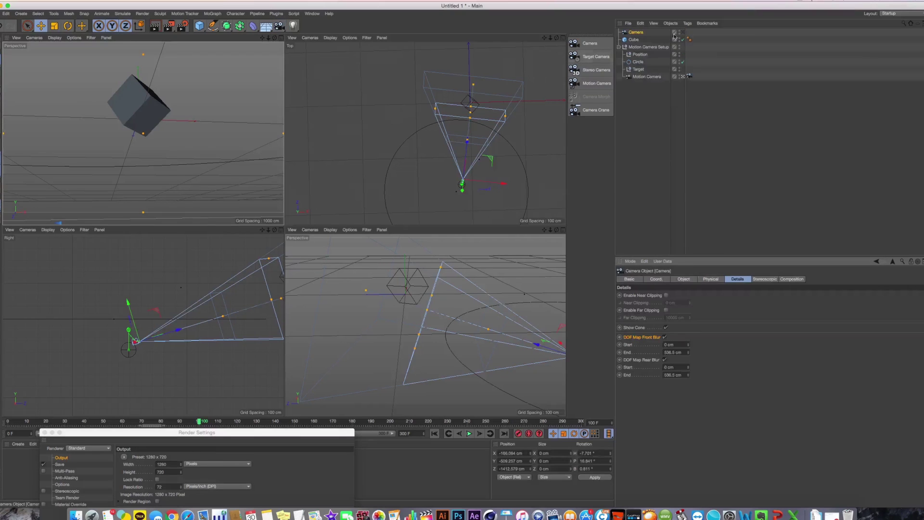
{"action": "left_click", "coordinate": [683, 33]}
{"action": "middle_click", "coordinate": [318, 91]}
{"action": "middle_click", "coordinate": [224, 100]}
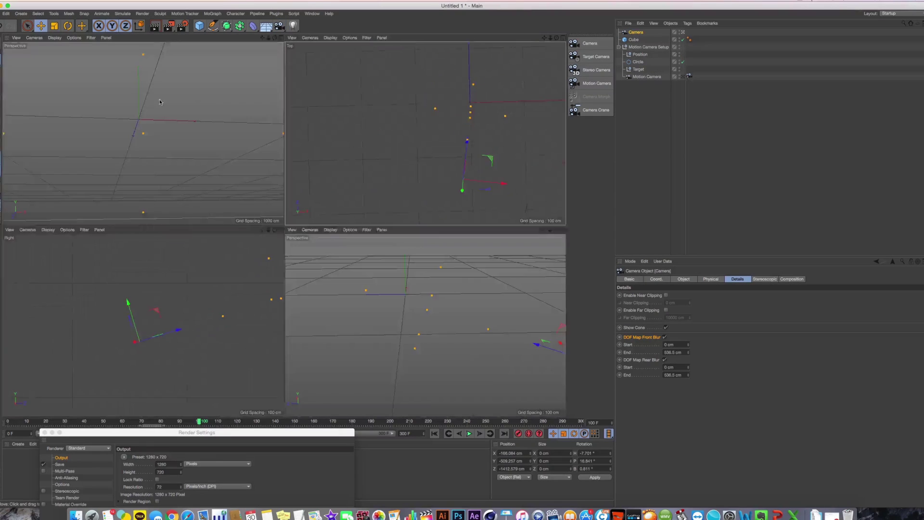
{"action": "middle_click", "coordinate": [225, 100]}
{"action": "left_click", "coordinate": [647, 76]}
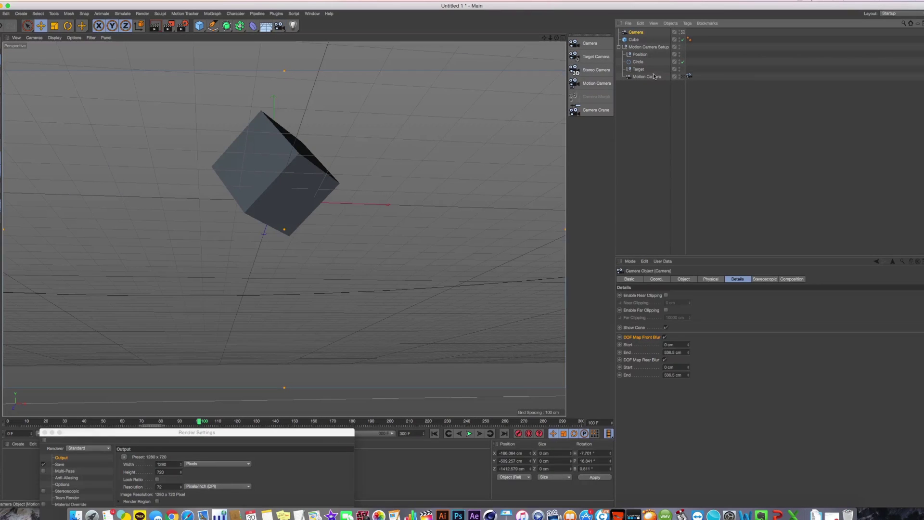
{"action": "left_click", "coordinate": [683, 33]}
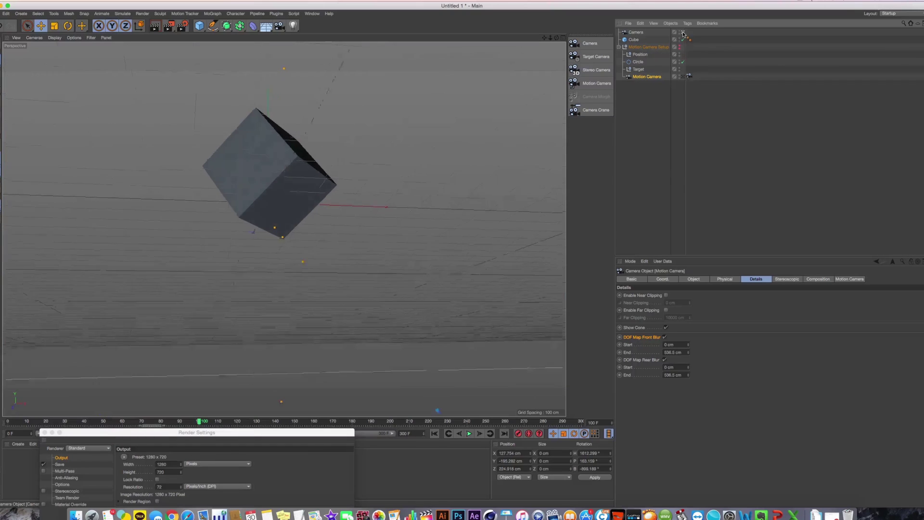
{"action": "left_click", "coordinate": [683, 32]}
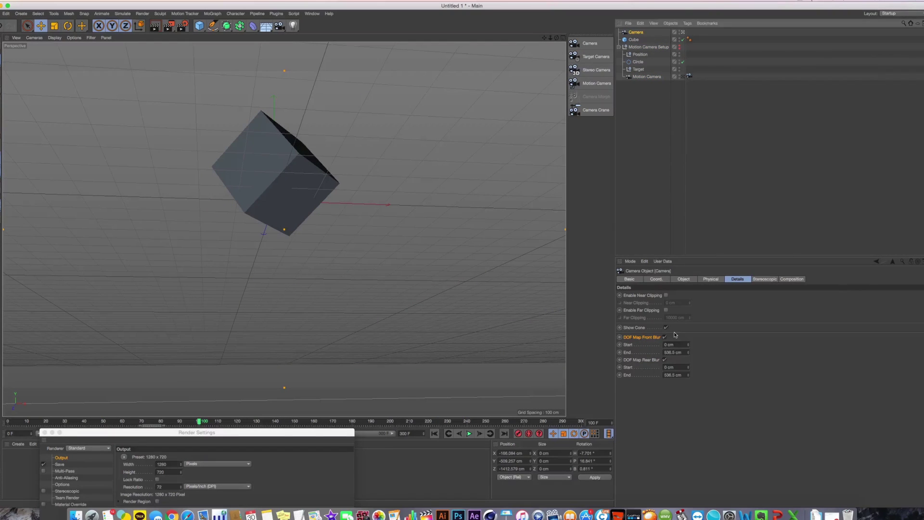
- Move the standard Camera's focus plane onto the cube in the top view, with a Focus Distance of about 1493 cm
{"action": "key", "text": "F2"}
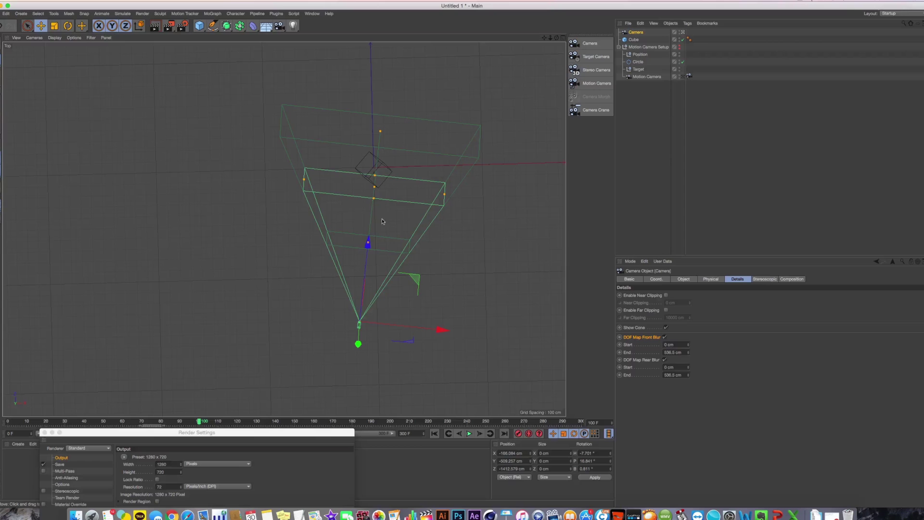
{"action": "mouse_move", "coordinate": [375, 187]}
{"action": "left_mouse_down"}
{"action": "mouse_move", "coordinate": [374, 222]}
{"action": "mouse_move", "coordinate": [376, 174]}
{"action": "mouse_move", "coordinate": [381, 190]}
{"action": "left_mouse_up"}
{"action": "left_click", "coordinate": [674, 279]}
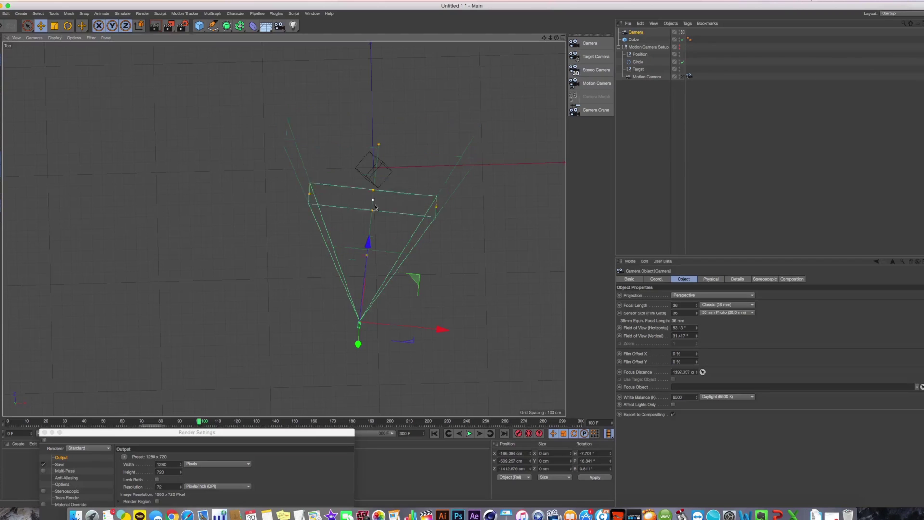
{"action": "left_click_drag", "start_coordinate": [375, 191], "coordinate": [379, 172]}
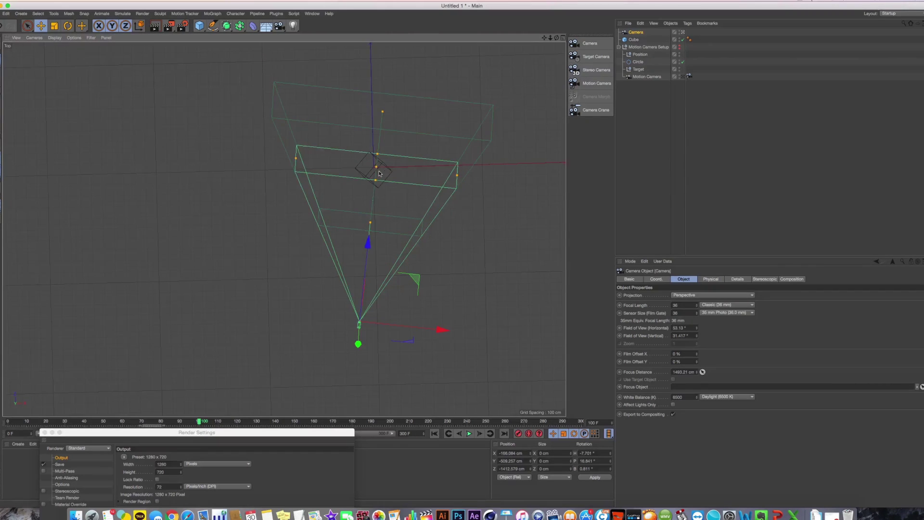
- Return to the perspective view and delete the standard Camera
{"action": "middle_click", "coordinate": [368, 169]}
{"action": "middle_click", "coordinate": [189, 140]}
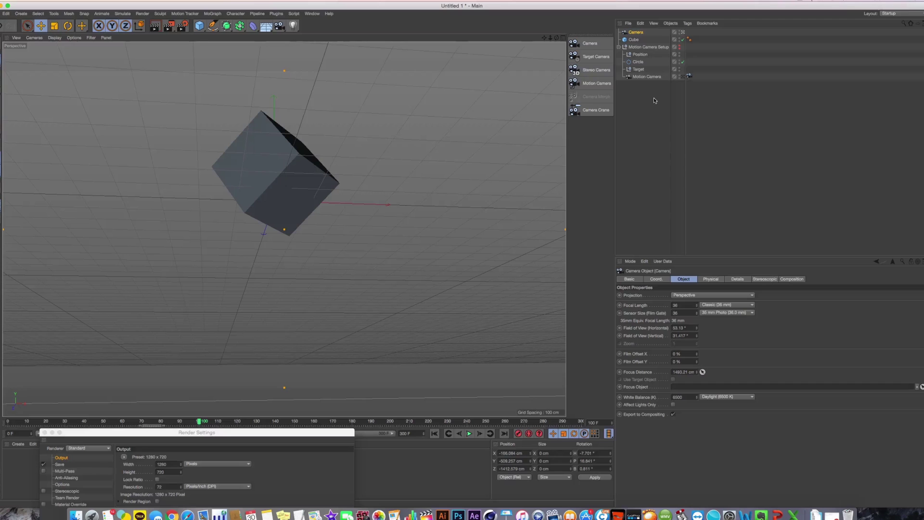
{"action": "key", "text": "Delete"}
- Look through the Motion Camera and add the Depth of Field effect to the render settings
{"action": "left_click", "coordinate": [689, 70]}
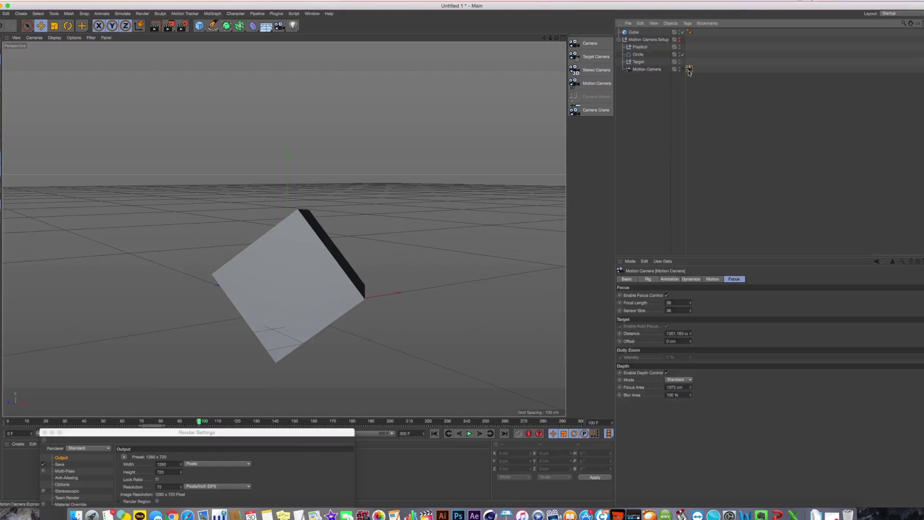
{"action": "left_click", "coordinate": [683, 69]}
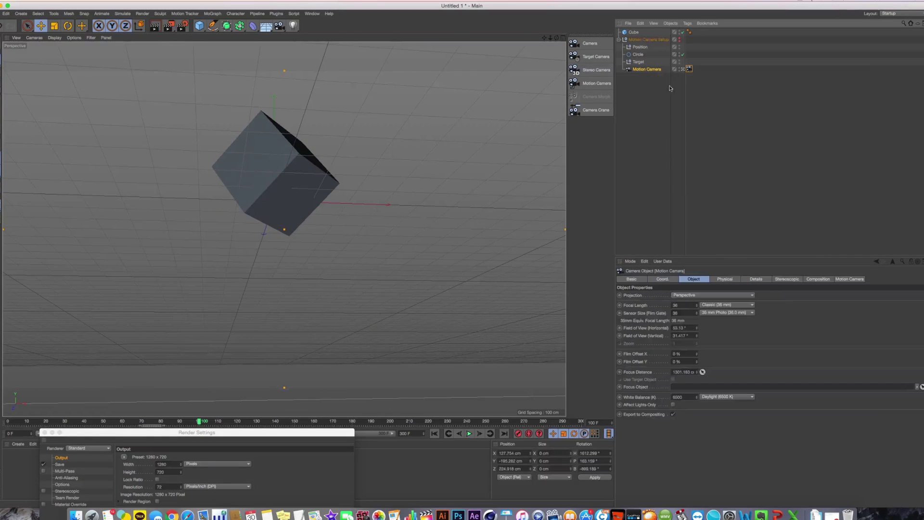
{"action": "left_click", "coordinate": [182, 29]}
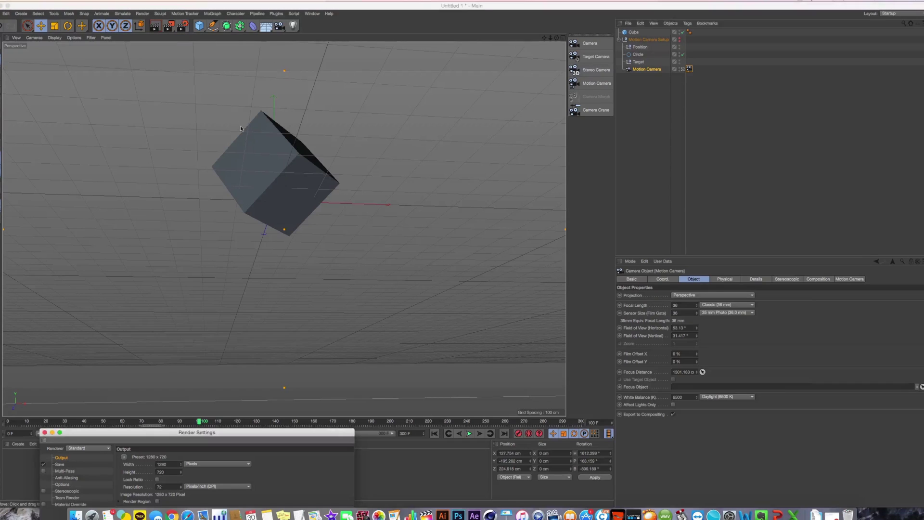
{"action": "left_click_drag", "start_coordinate": [295, 435], "coordinate": [602, 107]}
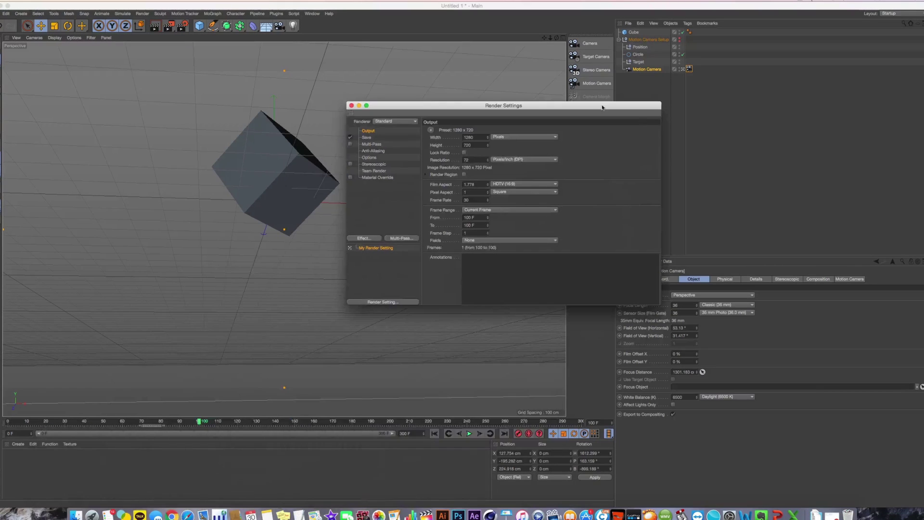
{"action": "left_click", "coordinate": [377, 240]}
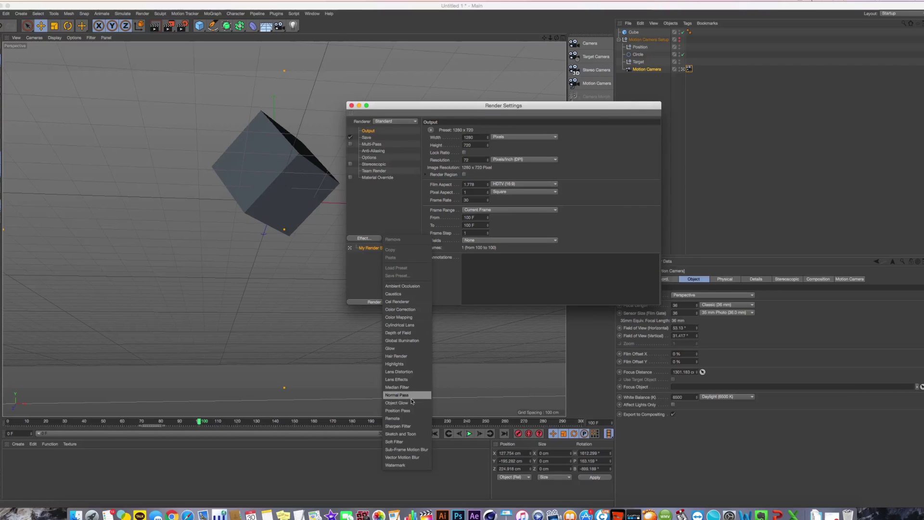
{"action": "left_click", "coordinate": [429, 334]}
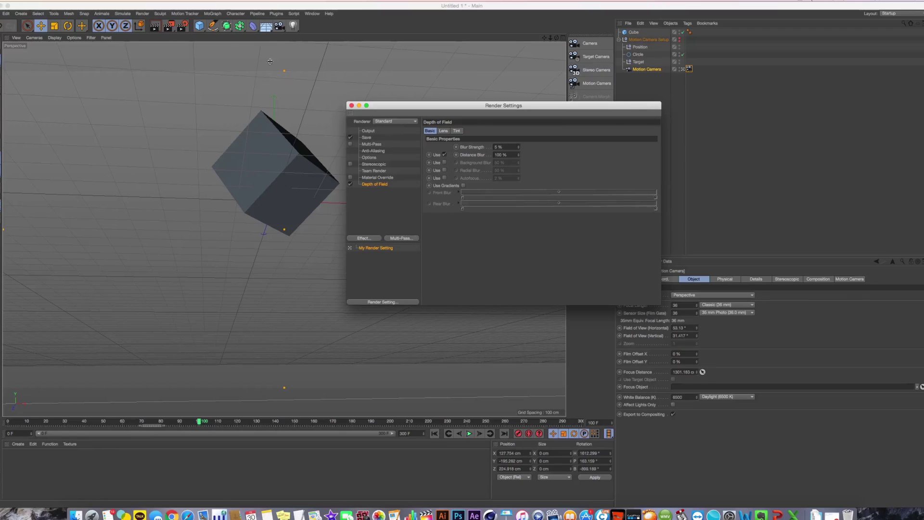
- Test-render the enlarged perspective view and move the render settings window clear of the cube
{"action": "left_click", "coordinate": [154, 26]}
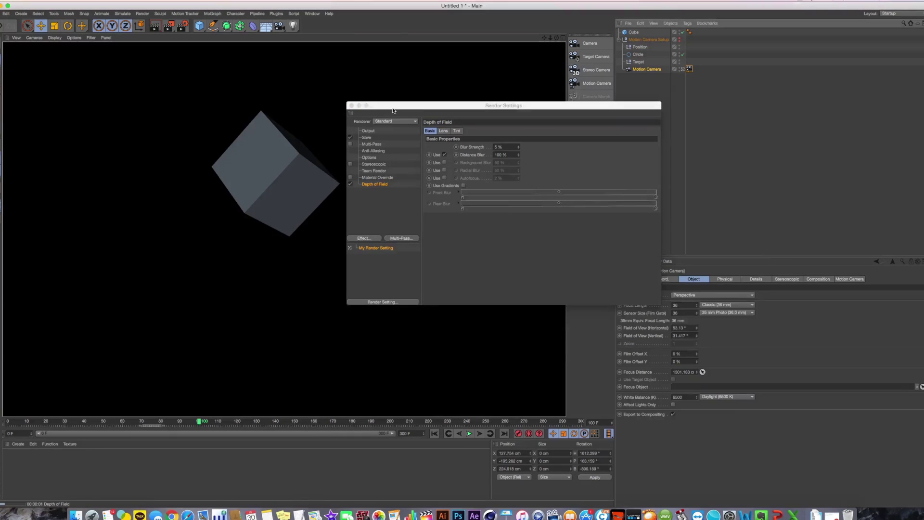
{"action": "left_click_drag", "start_coordinate": [393, 110], "coordinate": [486, 128]}
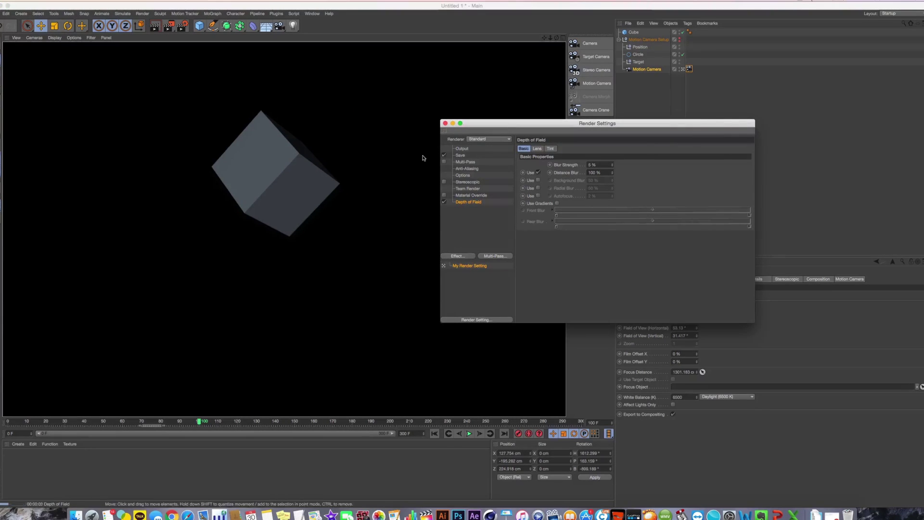
{"action": "middle_click", "coordinate": [389, 220]}
{"action": "left_click_drag", "start_coordinate": [495, 124], "coordinate": [622, 210]}
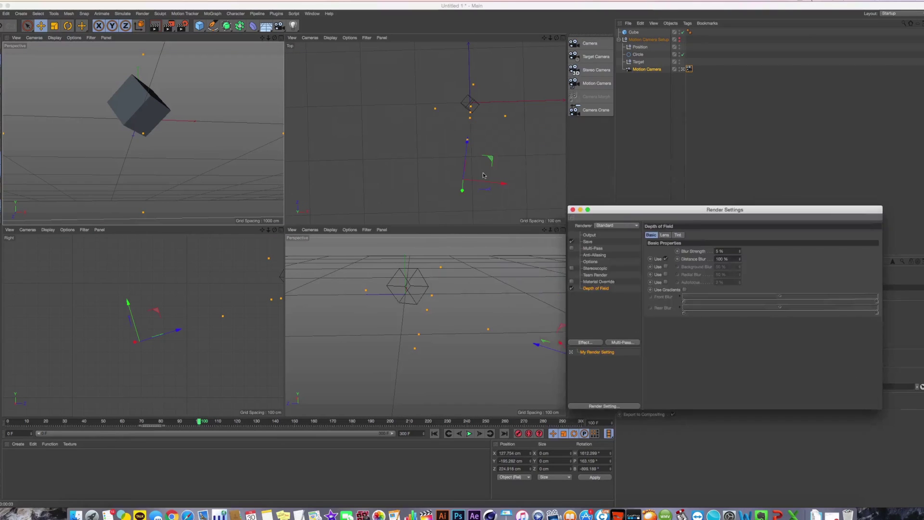
{"action": "middle_click", "coordinate": [229, 115]}
{"action": "middle_click", "coordinate": [232, 115]}
{"action": "middle_click", "coordinate": [232, 117]}
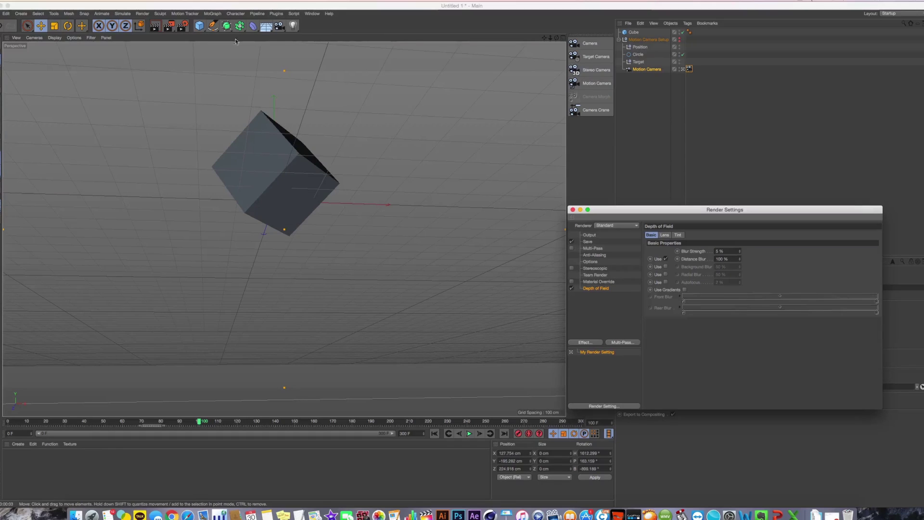
- Add a second cube, restore the Motion Camera Setup's visibility, and place the new cube beside the first one in the camera view
{"action": "left_click", "coordinate": [199, 26]}
{"action": "middle_click", "coordinate": [294, 153]}
{"action": "left_click_drag", "start_coordinate": [485, 86], "coordinate": [428, 41]}
{"action": "middle_click_drag", "start_coordinate": [435, 112], "coordinate": [427, 133], "text": "alt"}
{"action": "left_click", "coordinate": [662, 47]}
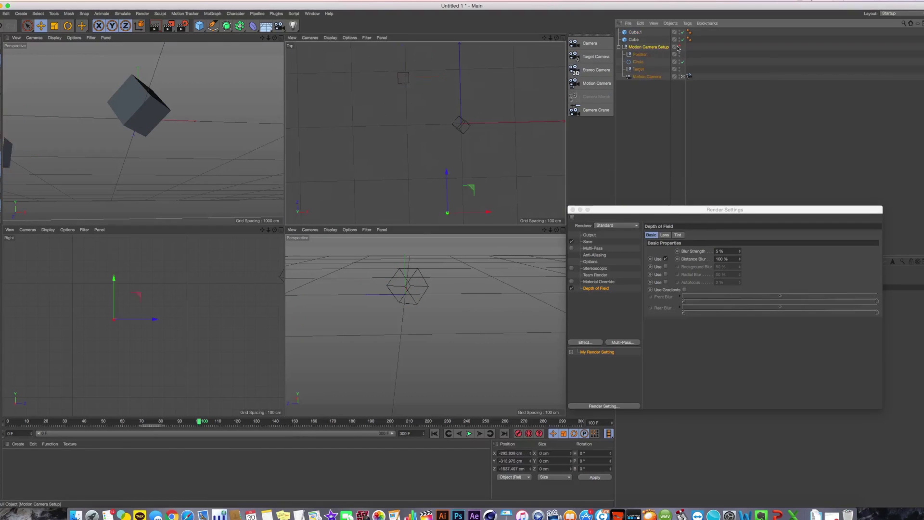
{"action": "left_click", "coordinate": [679, 47]}
{"action": "middle_click", "coordinate": [190, 61]}
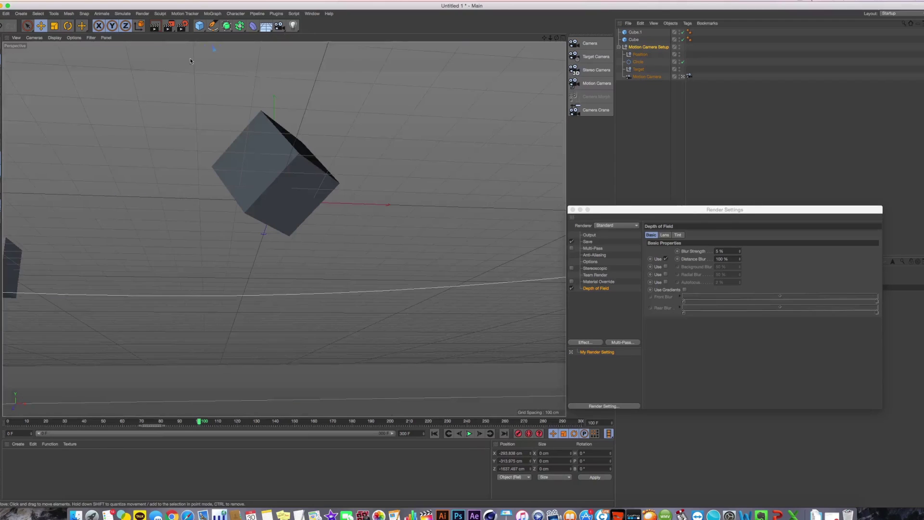
{"action": "left_click_drag", "start_coordinate": [18, 281], "coordinate": [156, 203]}
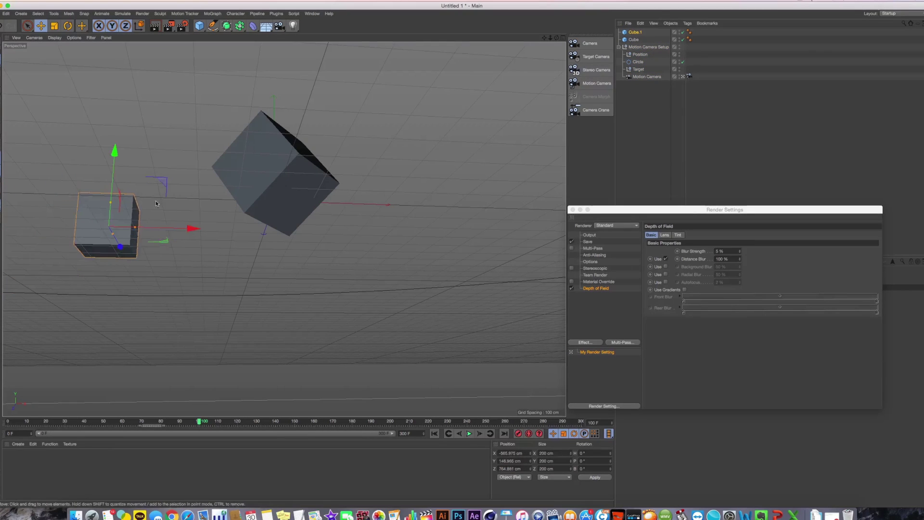
- Enable Background Blur, Radial Blur and Autofocus for Depth of Field, test-render the view, and close the render settings
{"action": "left_click", "coordinate": [666, 267]}
{"action": "left_click", "coordinate": [666, 275]}
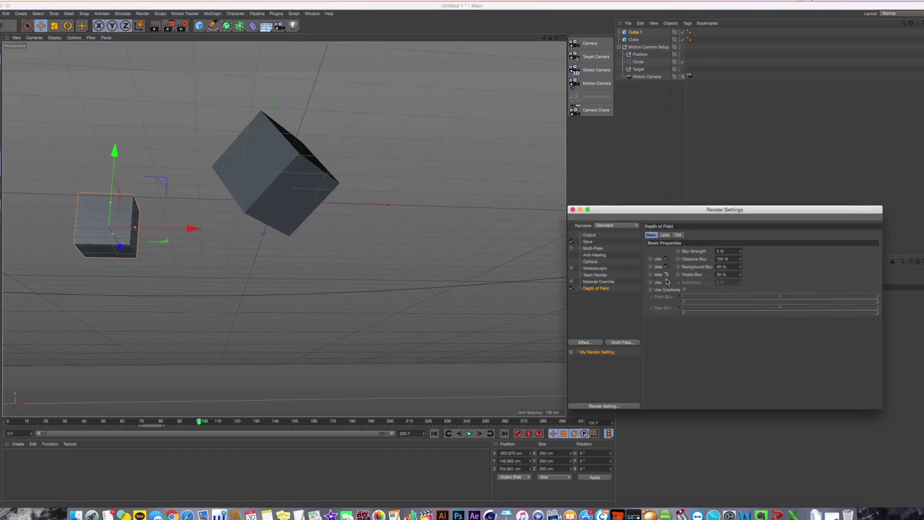
{"action": "left_click", "coordinate": [666, 282]}
{"action": "left_click", "coordinate": [155, 29]}
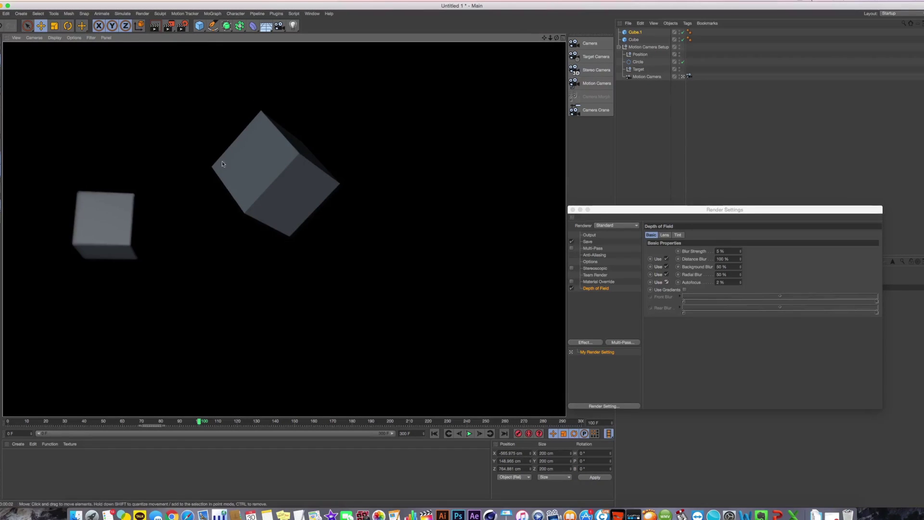
{"action": "left_click", "coordinate": [572, 210]}
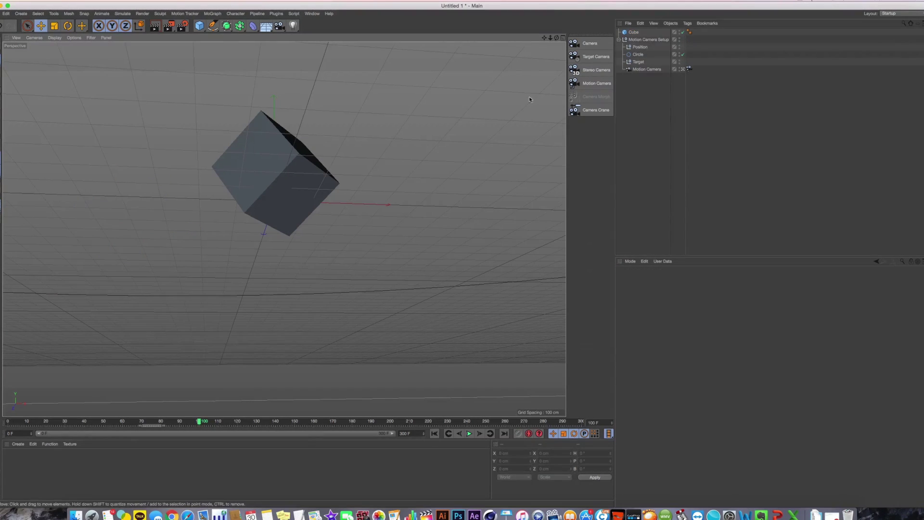
- Review the Motion Camera's rig and focus settings, then delete the whole Motion Camera Setup and keep the original cube
{"action": "left_click", "coordinate": [650, 69]}
{"action": "left_click", "coordinate": [850, 279]}
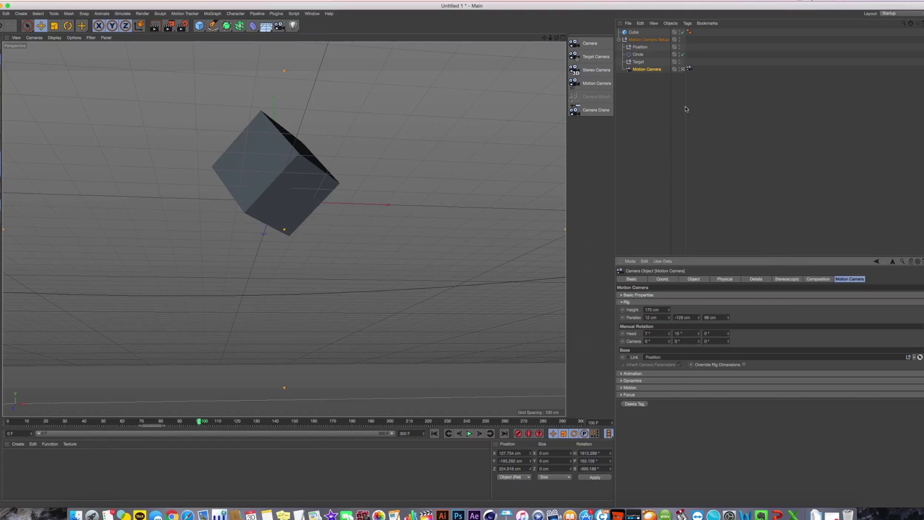
{"action": "left_click", "coordinate": [689, 68]}
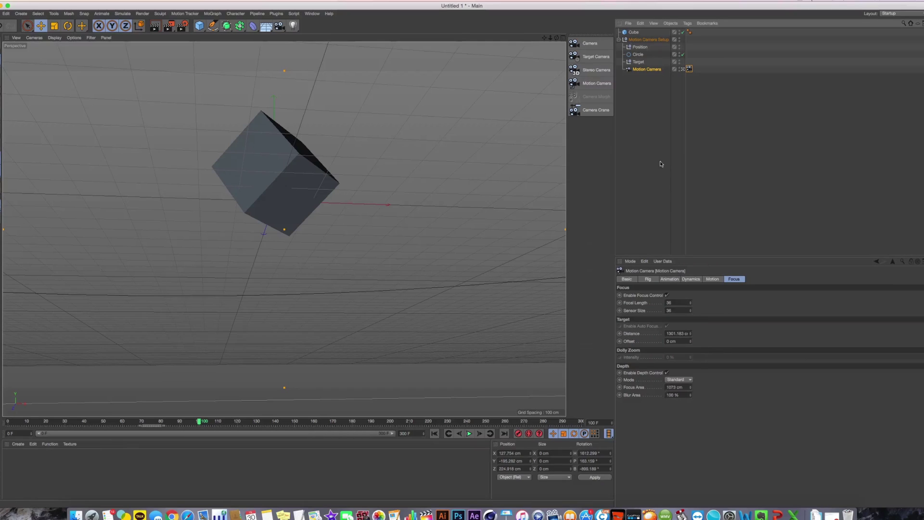
{"action": "left_click_drag", "start_coordinate": [634, 107], "coordinate": [590, 3]}
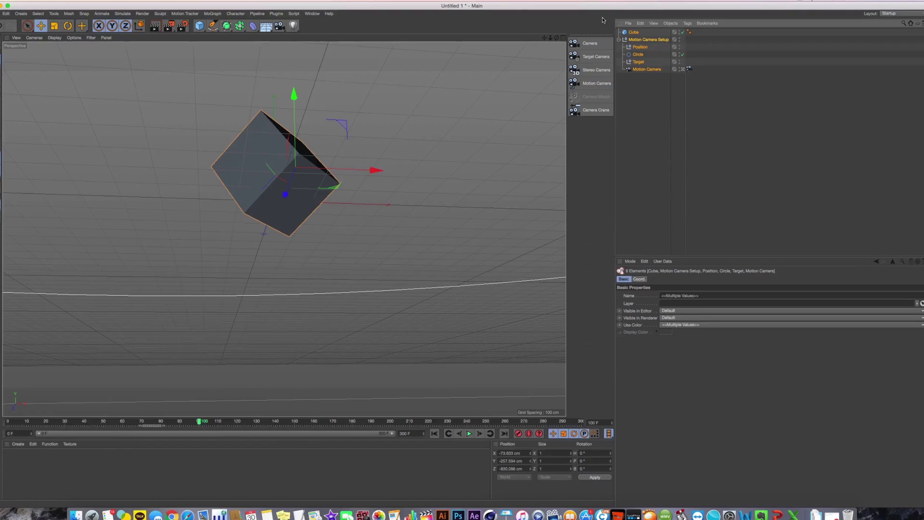
{"action": "left_click_drag", "start_coordinate": [663, 92], "coordinate": [640, 41]}
{"action": "key", "text": "Delete"}
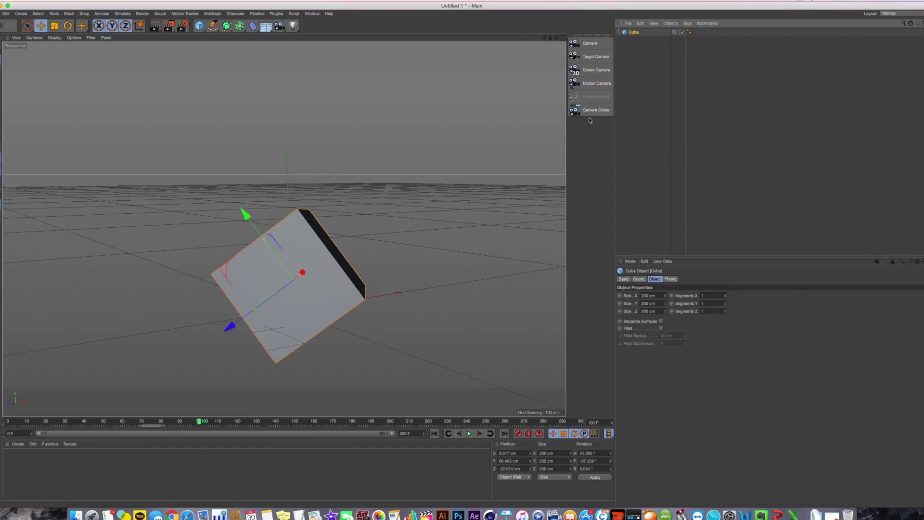
- Add two standard cameras at frame 0 from a wider view of the cube, and look through Camera.1
{"action": "middle_click_drag", "start_coordinate": [334, 144], "coordinate": [343, 115], "text": "alt"}
{"action": "right_click_drag", "start_coordinate": [343, 115], "coordinate": [343, 165], "text": "alt"}
{"action": "middle_click_drag", "start_coordinate": [342, 165], "coordinate": [334, 167], "text": "alt"}
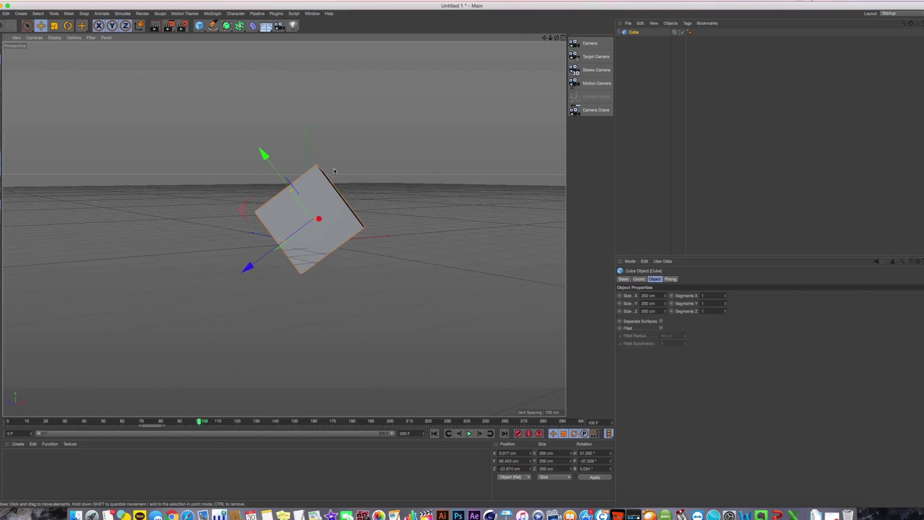
{"action": "left_click", "coordinate": [435, 433]}
{"action": "left_click", "coordinate": [280, 26]}
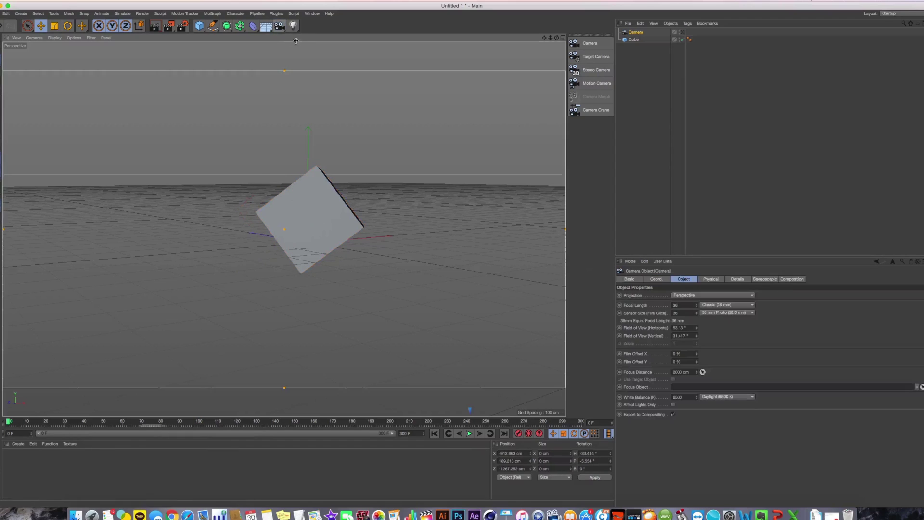
{"action": "left_click", "coordinate": [279, 26]}
{"action": "left_click", "coordinate": [683, 32]}
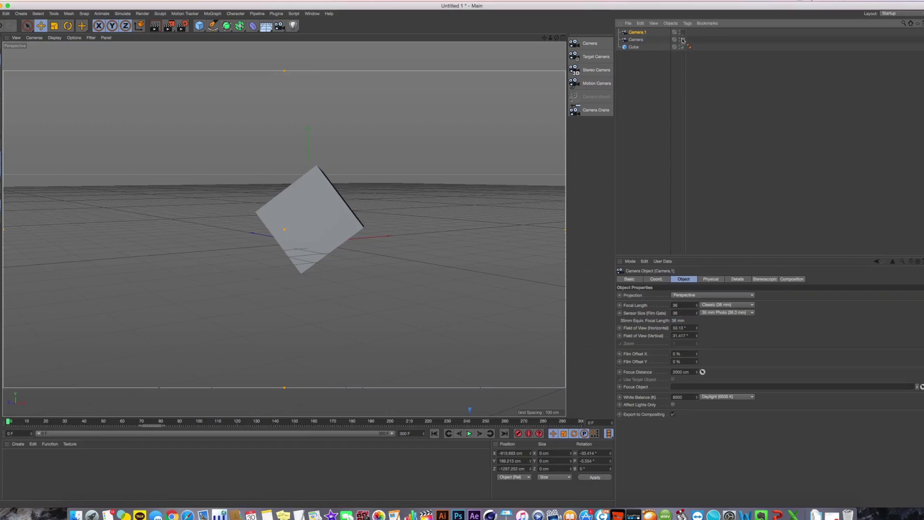
{"action": "left_click", "coordinate": [622, 59]}
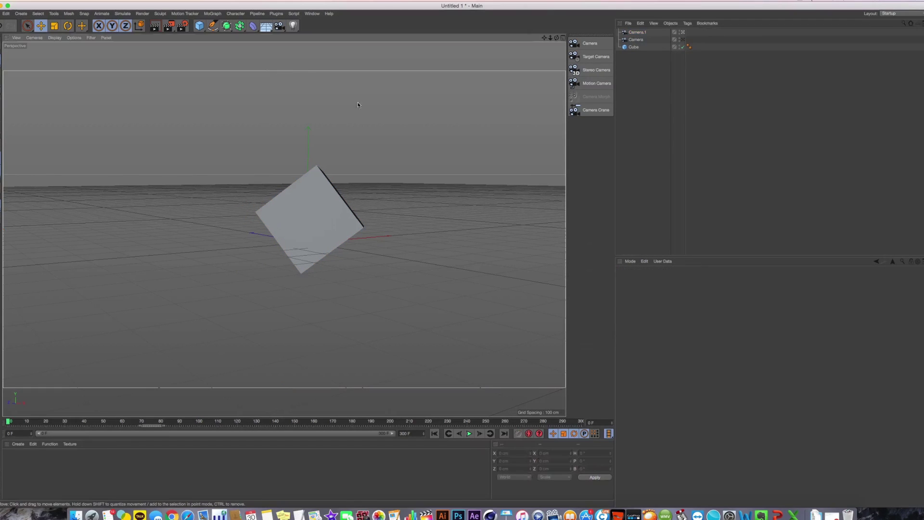
- Add a Stage object to the scene
{"action": "left_click", "coordinate": [266, 26]}
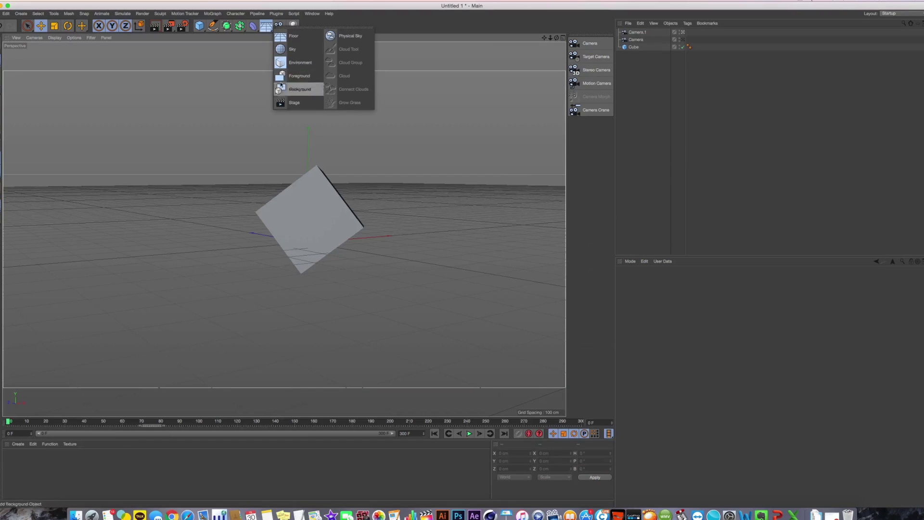
{"action": "left_click", "coordinate": [430, 167]}
{"action": "left_click", "coordinate": [636, 33]}
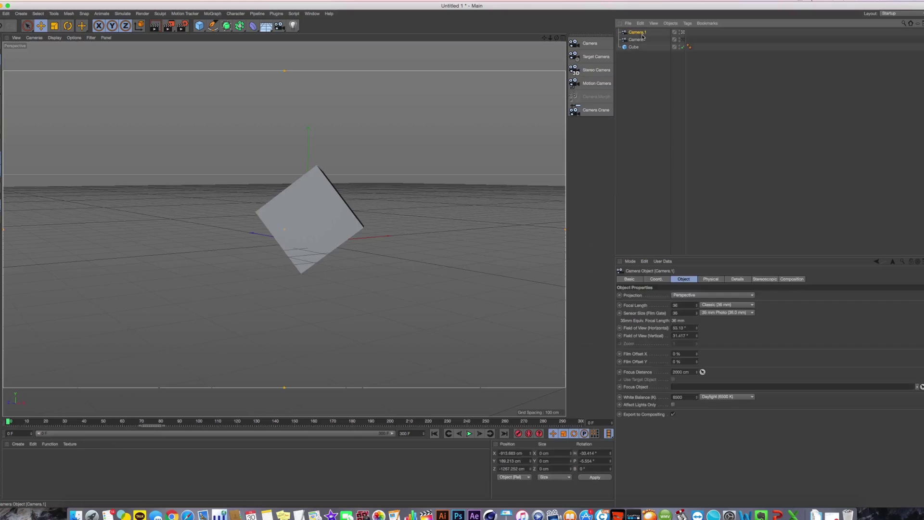
{"action": "left_click", "coordinate": [267, 27]}
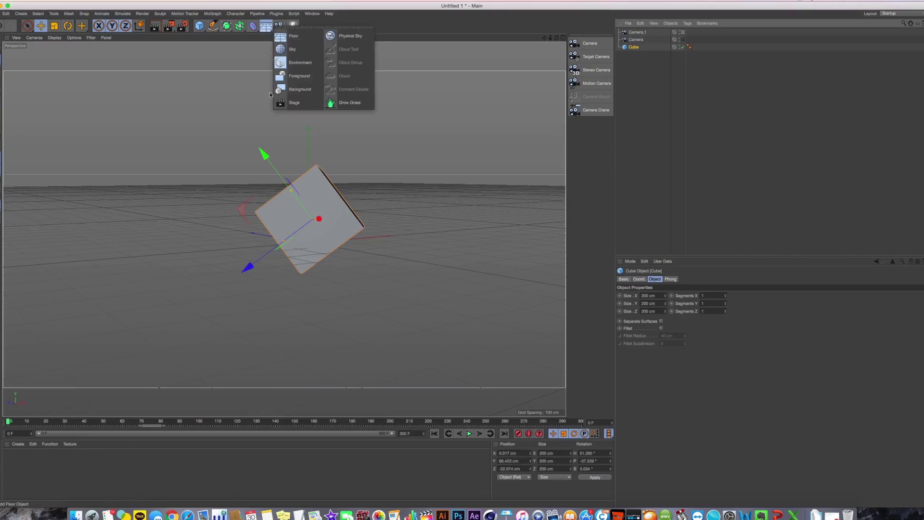
{"action": "left_click", "coordinate": [289, 103]}
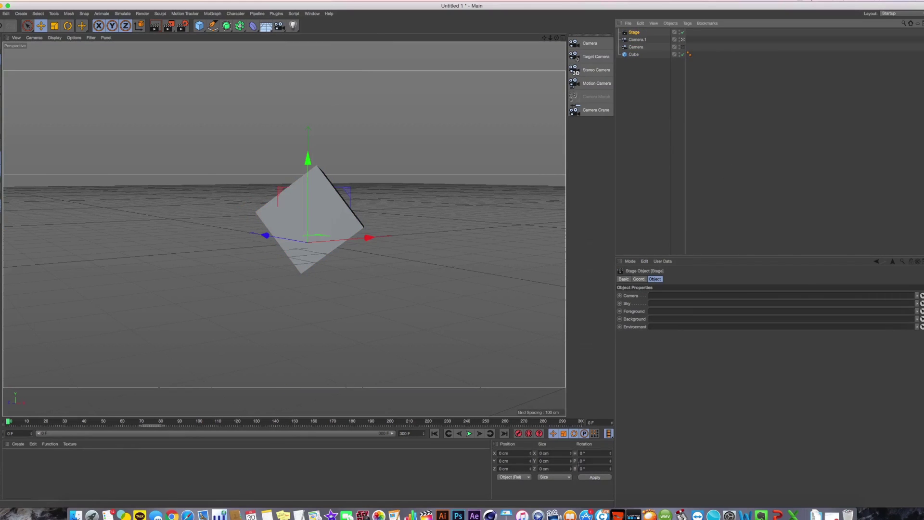
- Turn on Autokeying and animate Camera.1 to a different angle on the cube at frame 61, checking the motion on the timeline
{"action": "left_click", "coordinate": [642, 41]}
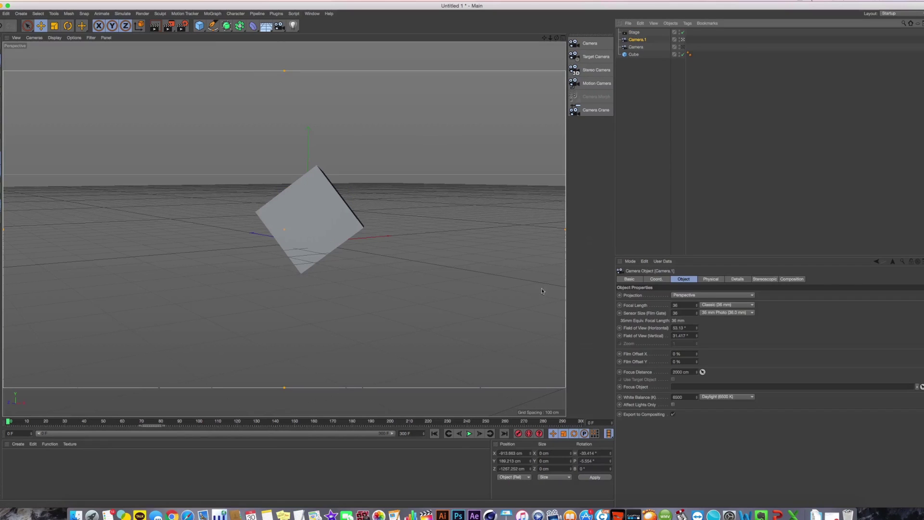
{"action": "left_click", "coordinate": [529, 433]}
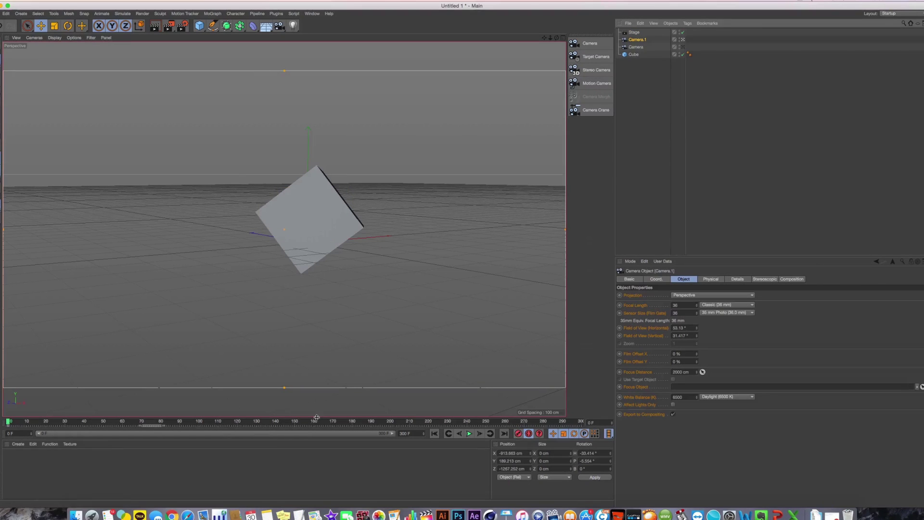
{"action": "left_click", "coordinate": [124, 422]}
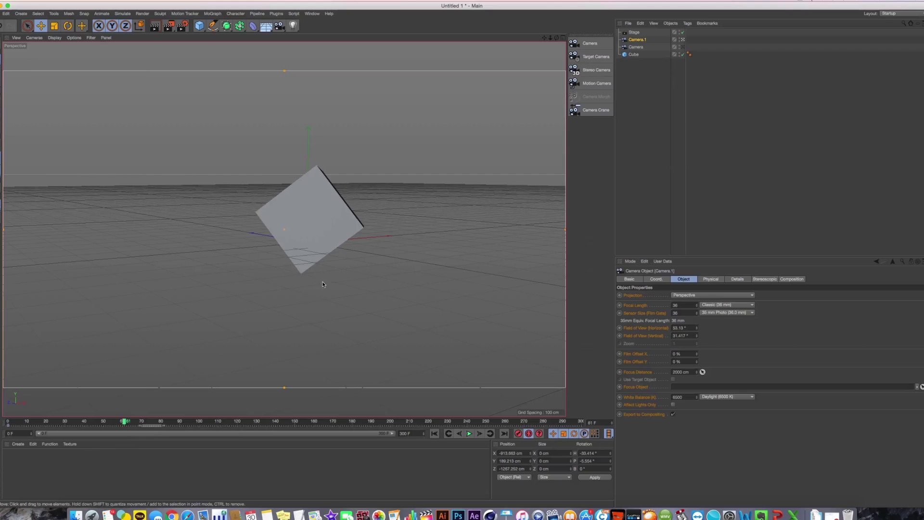
{"action": "left_click_drag", "start_coordinate": [371, 280], "coordinate": [431, 278], "text": "alt"}
{"action": "right_click_drag", "start_coordinate": [431, 278], "coordinate": [344, 264], "text": "alt"}
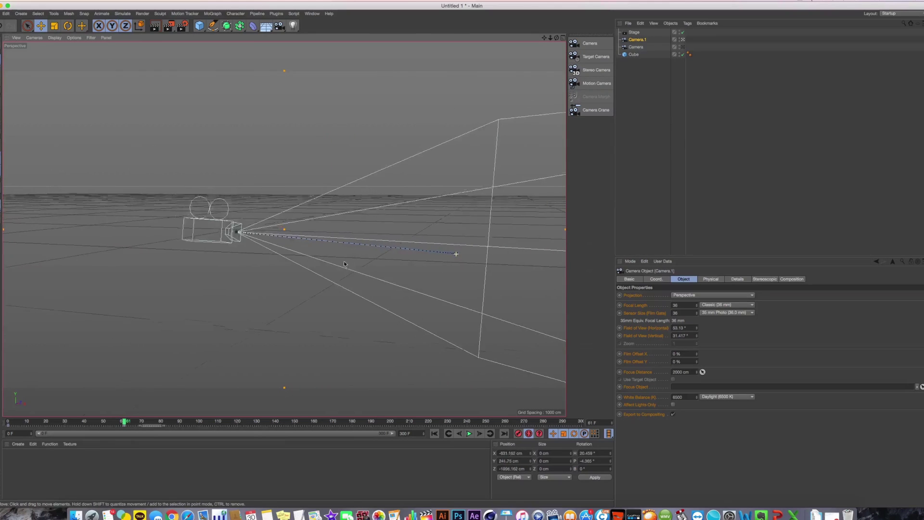
{"action": "middle_click_drag", "start_coordinate": [426, 261], "coordinate": [24, 230], "text": "alt"}
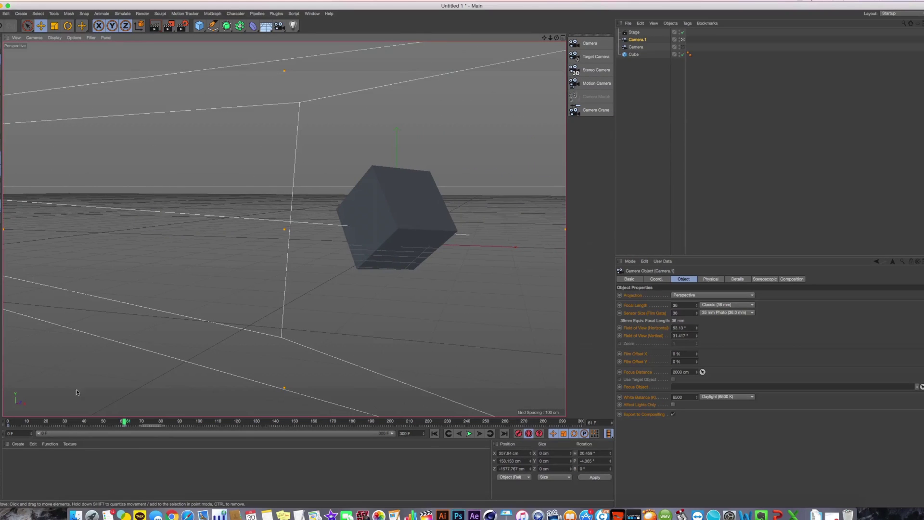
{"action": "mouse_move", "coordinate": [122, 422]}
{"action": "left_mouse_down"}
{"action": "mouse_move", "coordinate": [9, 423]}
{"action": "mouse_move", "coordinate": [121, 426]}
{"action": "left_mouse_up"}
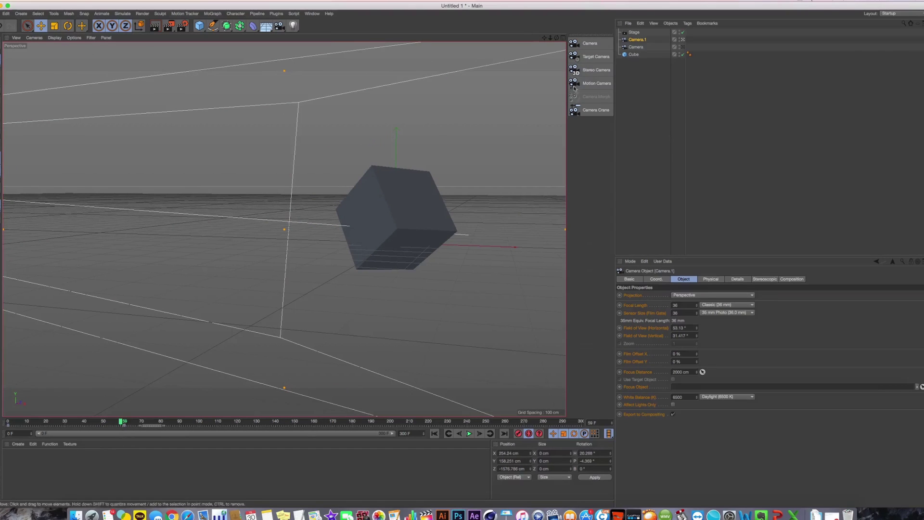
- Delete the second camera, look through Camera.1, and duplicate it as a replacement named Camera.2
{"action": "left_click", "coordinate": [683, 47]}
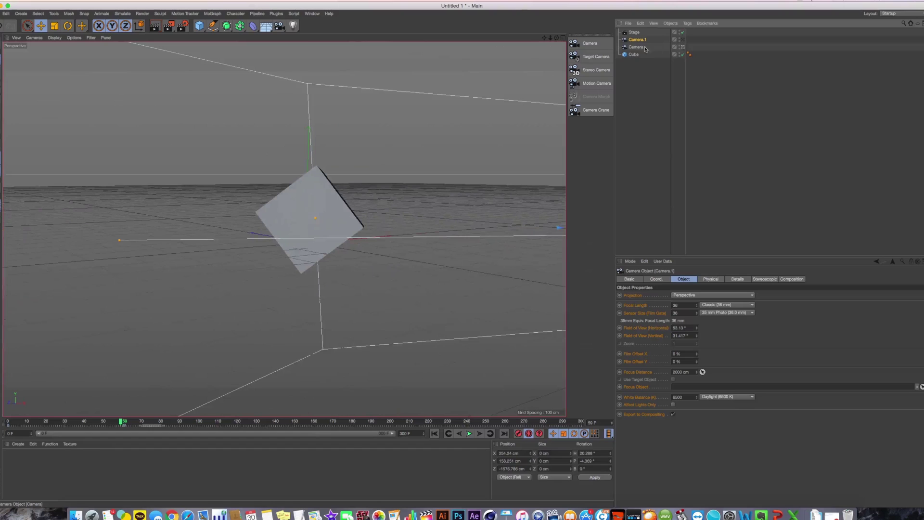
{"action": "key", "text": "Delete"}
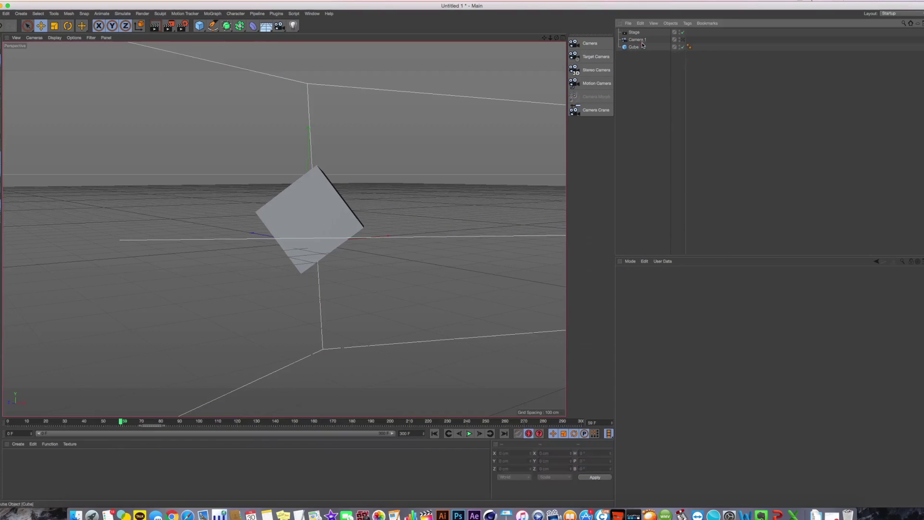
{"action": "left_click", "coordinate": [643, 41]}
{"action": "left_click", "coordinate": [683, 40]}
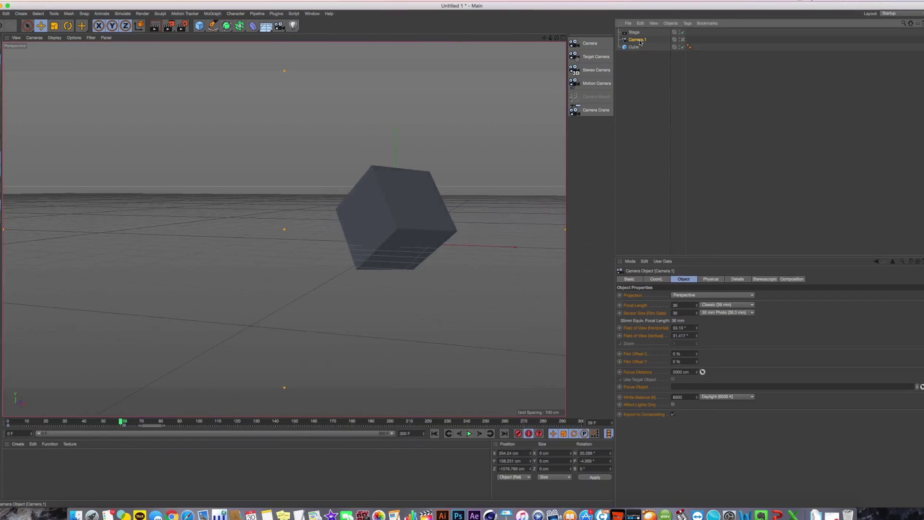
{"action": "left_click_drag", "start_coordinate": [639, 47], "coordinate": [640, 46], "text": "ctrl"}
{"action": "double_click", "coordinate": [639, 47]}
{"action": "left_click", "coordinate": [651, 47]}
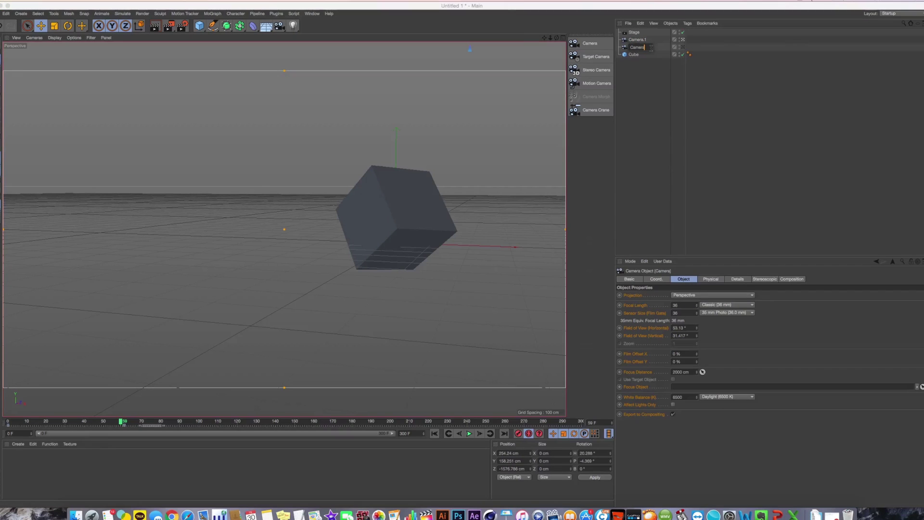
{"action": "type", "text": ".2"}
{"action": "key", "text": "Return"}
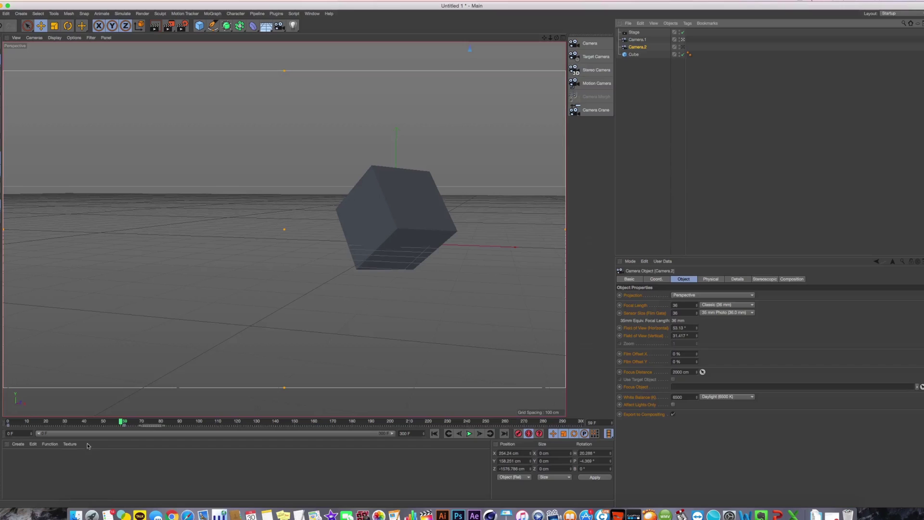
- Delete the copied coordinate animation tracks from Camera.2 at frame 77
{"action": "left_click", "coordinate": [666, 279]}
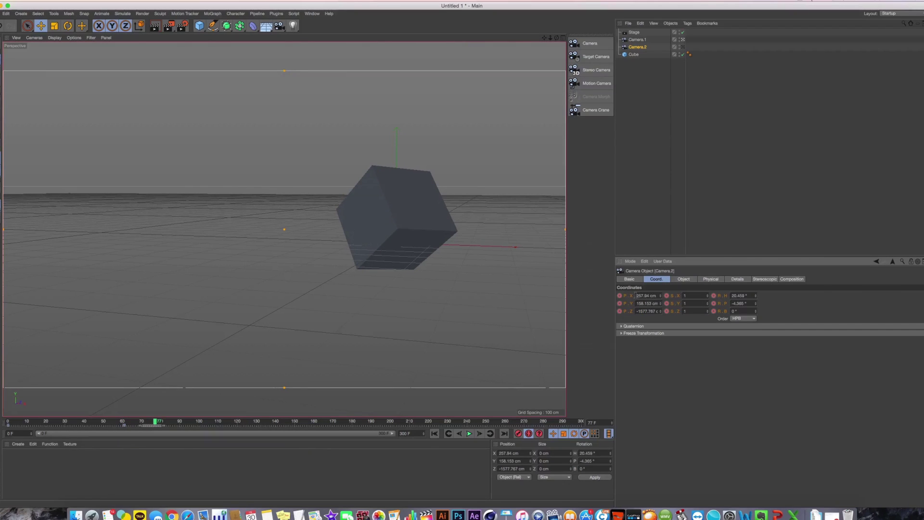
{"action": "right_click", "coordinate": [724, 312]}
{"action": "mouse_move", "coordinate": [751, 315]}
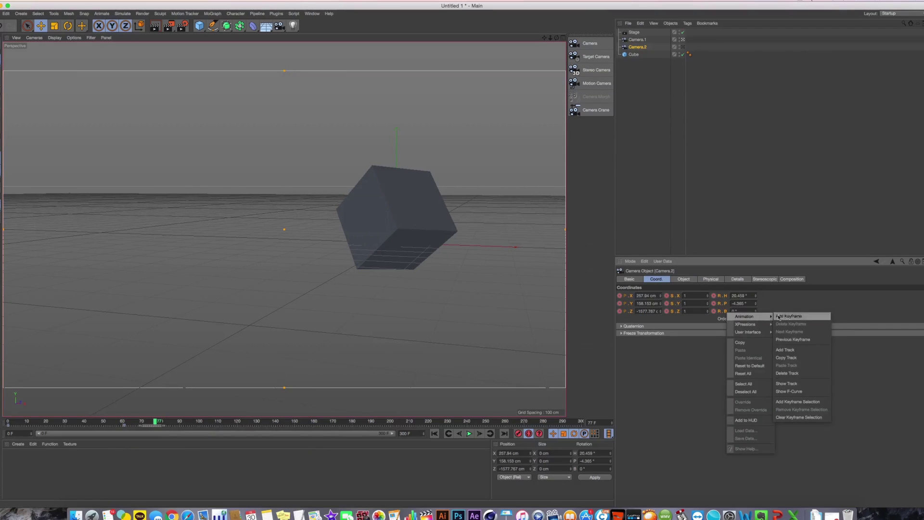
{"action": "left_click", "coordinate": [802, 373]}
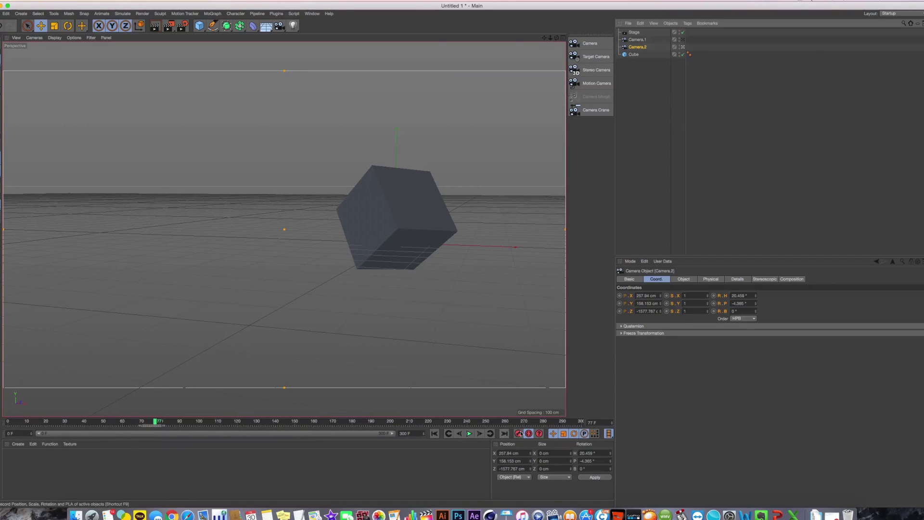
- Animate Camera.2 from frame 77 to a low angle looking up at the cube at frame 163, and scrub back through the motion
{"action": "left_click_drag", "start_coordinate": [189, 425], "coordinate": [319, 426]}
{"action": "mouse_move", "coordinate": [351, 324]}
{"action": "left_mouse_down", "text": "alt"}
{"action": "mouse_move", "coordinate": [345, 341]}
{"action": "mouse_move", "coordinate": [354, 319]}
{"action": "left_mouse_up", "text": "alt"}
{"action": "middle_click_drag", "start_coordinate": [333, 393], "coordinate": [333, 181], "text": "alt"}
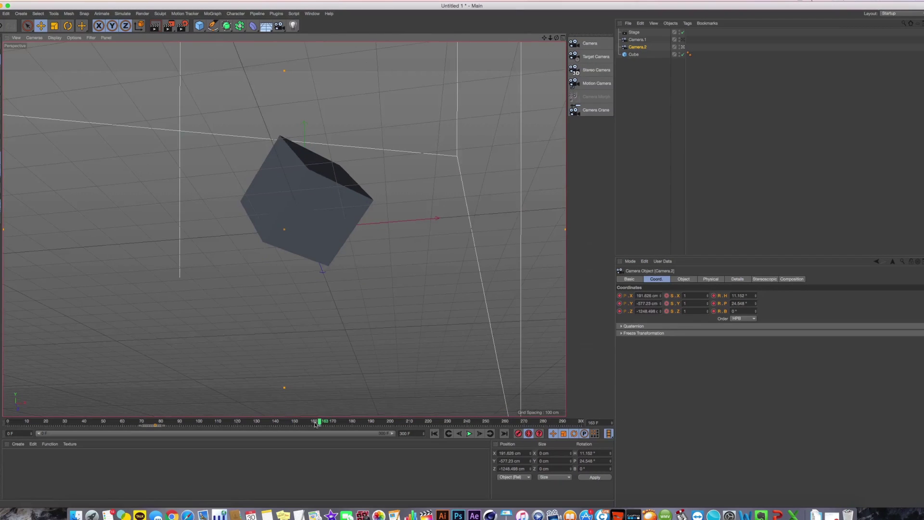
{"action": "left_click_drag", "start_coordinate": [315, 424], "coordinate": [14, 426]}
- Keyframe the Stage object's camera link as Camera.1 at frame 72 and Camera.2 at frame 73
{"action": "left_click", "coordinate": [634, 32]}
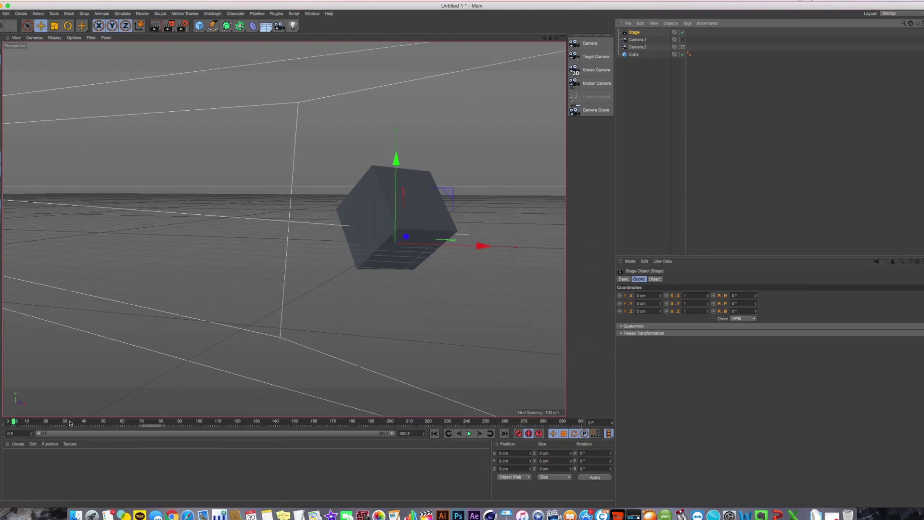
{"action": "left_click_drag", "start_coordinate": [14, 424], "coordinate": [146, 426]}
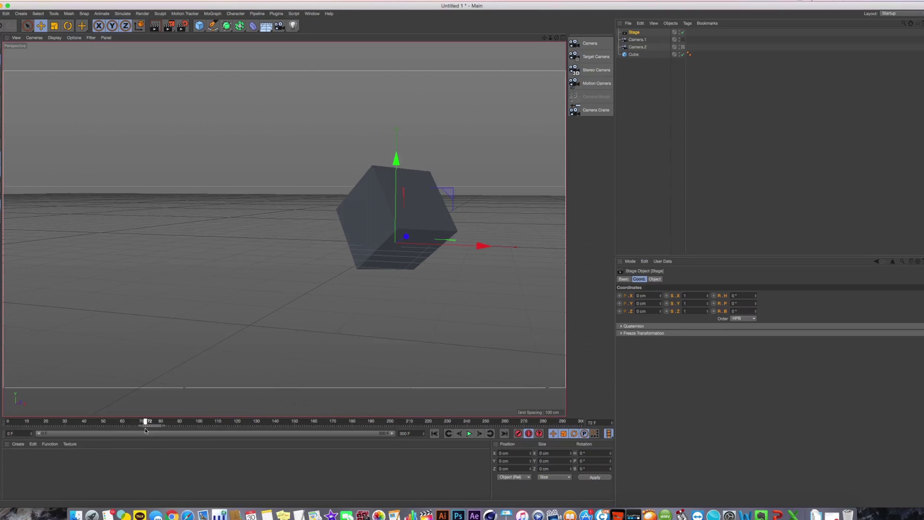
{"action": "left_click", "coordinate": [654, 279]}
{"action": "left_click_drag", "start_coordinate": [636, 40], "coordinate": [653, 91]}
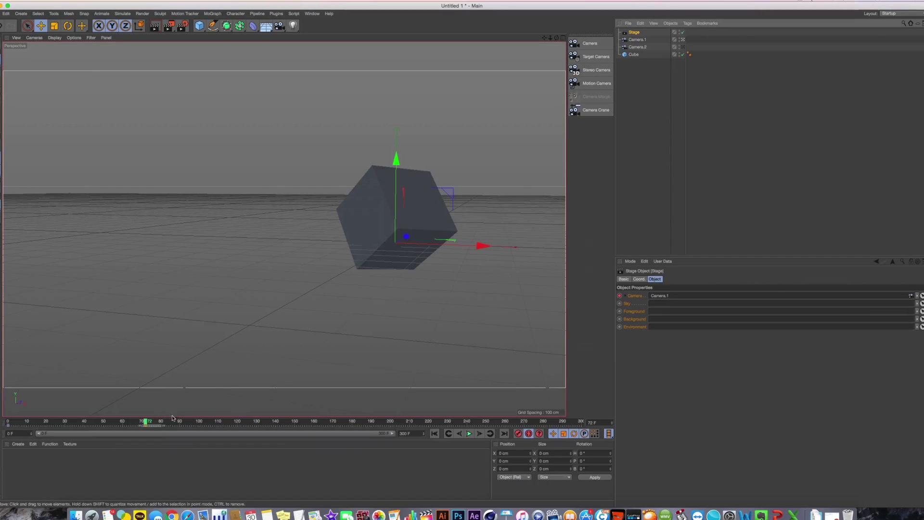
{"action": "left_click", "coordinate": [484, 434]}
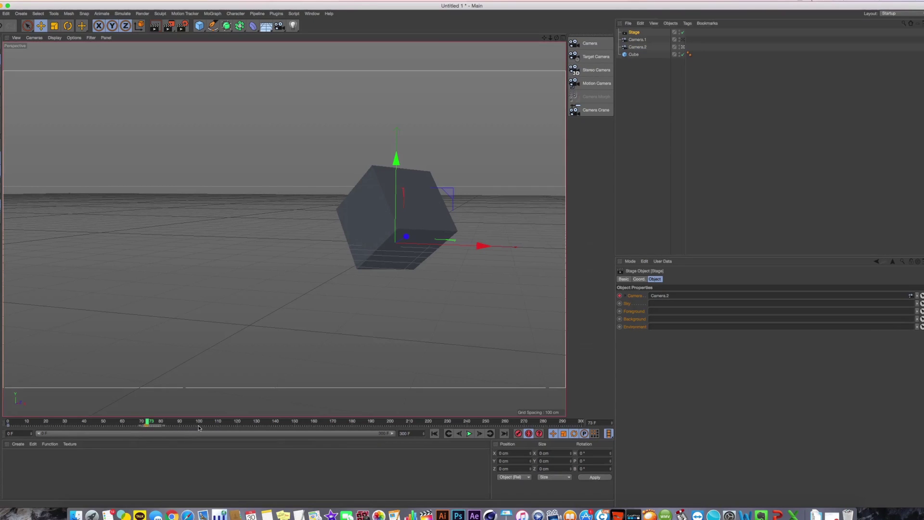
- Play the animation from the start to check the camera switching, then return to frame 0
{"action": "left_click", "coordinate": [434, 434]}
{"action": "left_click", "coordinate": [470, 433]}
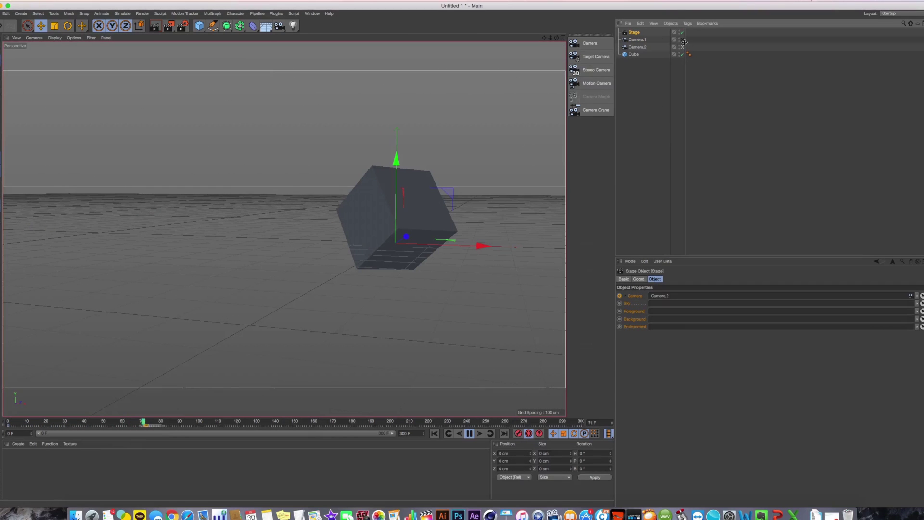
{"action": "left_click", "coordinate": [669, 88]}
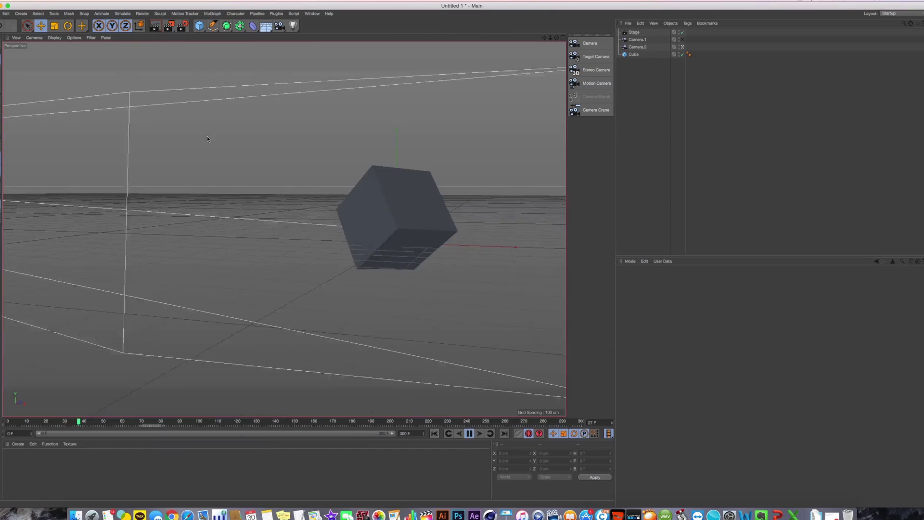
{"action": "left_click", "coordinate": [469, 434]}
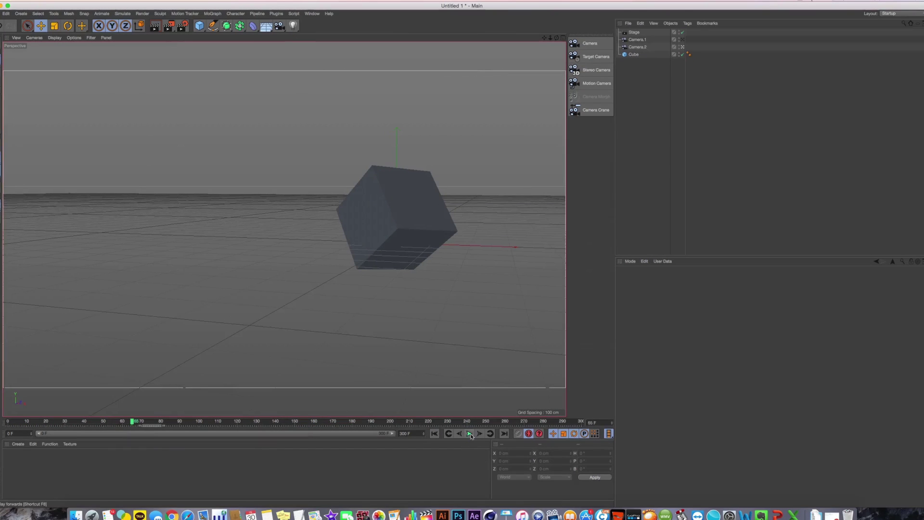
{"action": "left_click", "coordinate": [470, 435]}
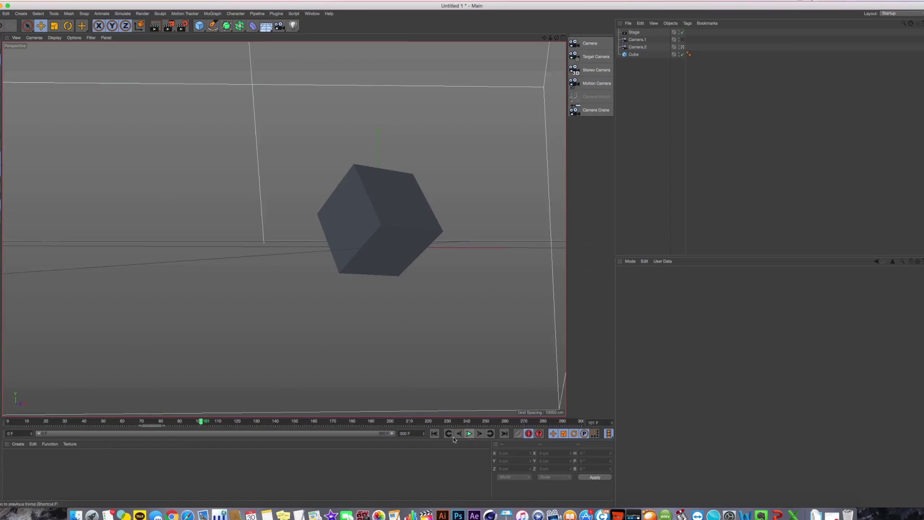
{"action": "left_click", "coordinate": [434, 433]}
- Keyframe the Stage object's camera link as Camera.1 at frame 0, and play the animation to check the switch
{"action": "left_click", "coordinate": [637, 40]}
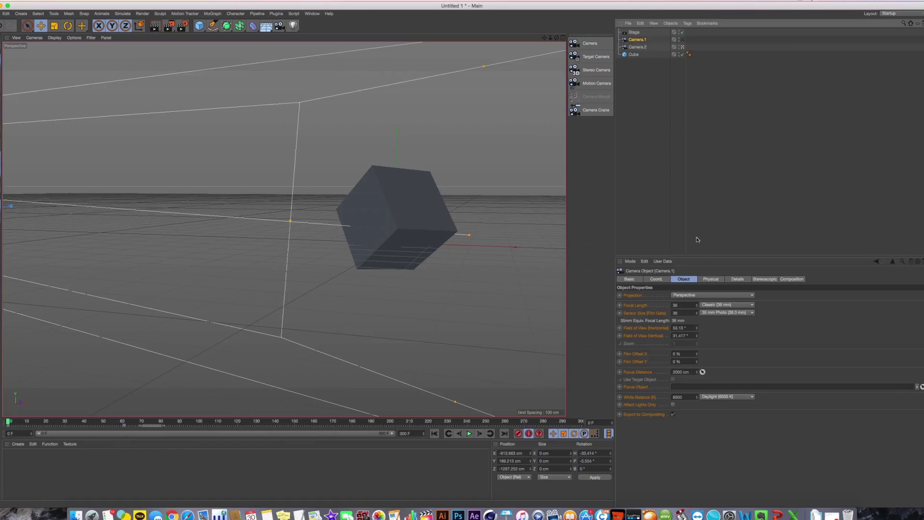
{"action": "left_click", "coordinate": [634, 32]}
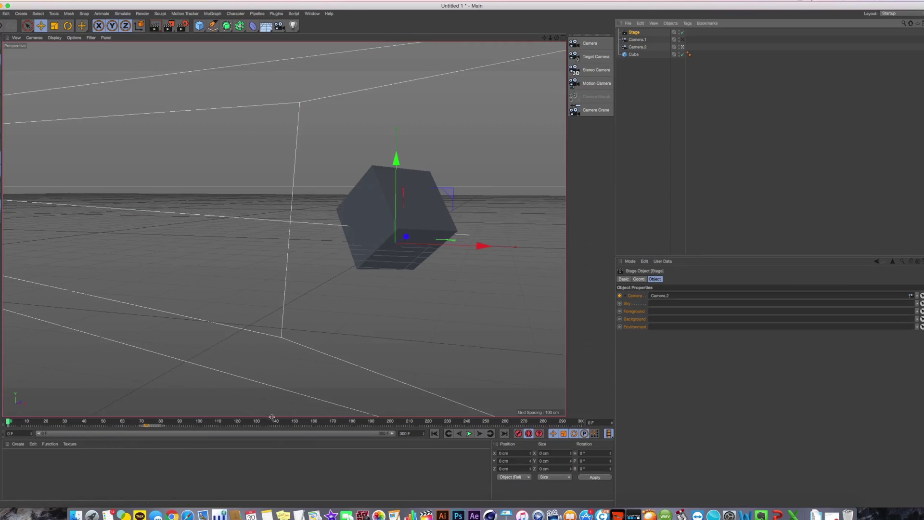
{"action": "left_click", "coordinate": [139, 424]}
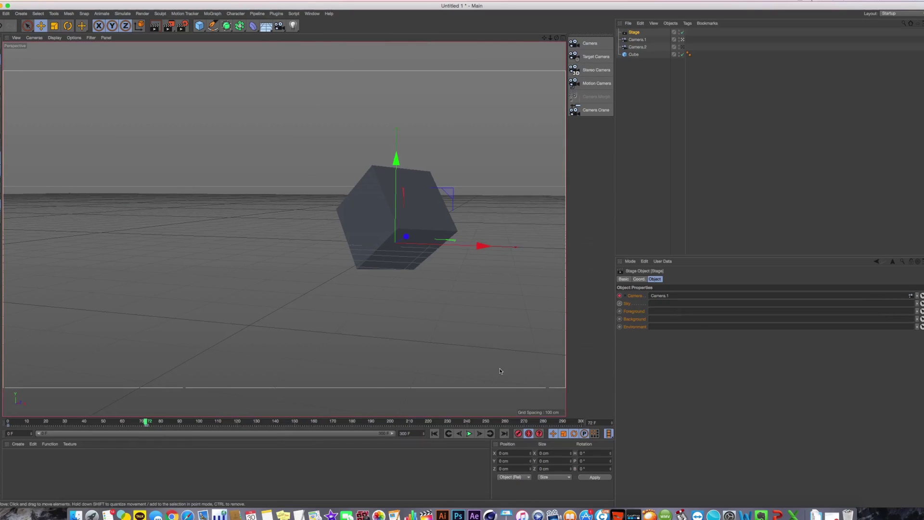
{"action": "left_click", "coordinate": [8, 423]}
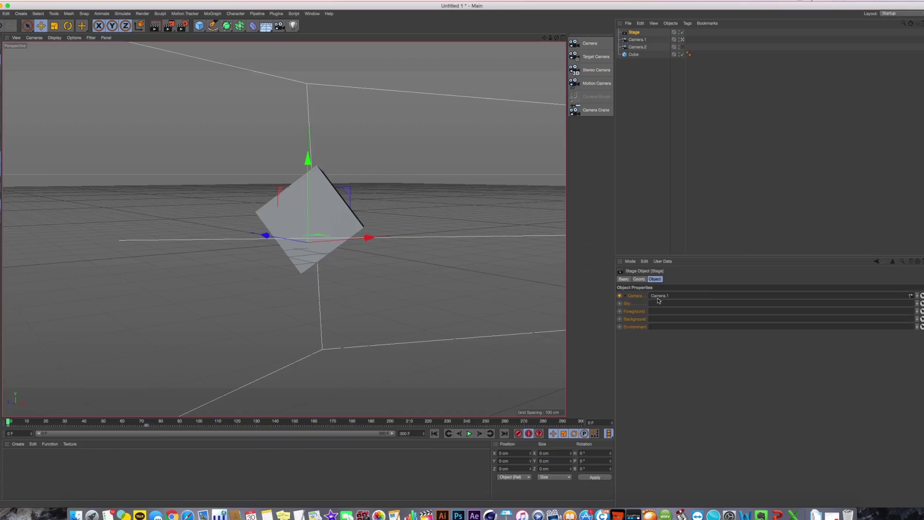
{"action": "left_click", "coordinate": [620, 295], "text": "ctrl"}
{"action": "left_click_drag", "start_coordinate": [37, 423], "coordinate": [7, 422]}
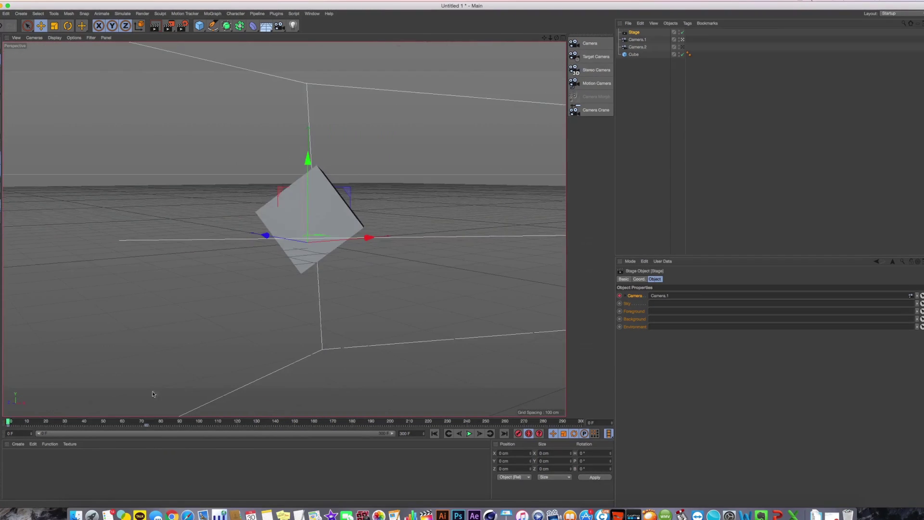
{"action": "left_click", "coordinate": [469, 433]}
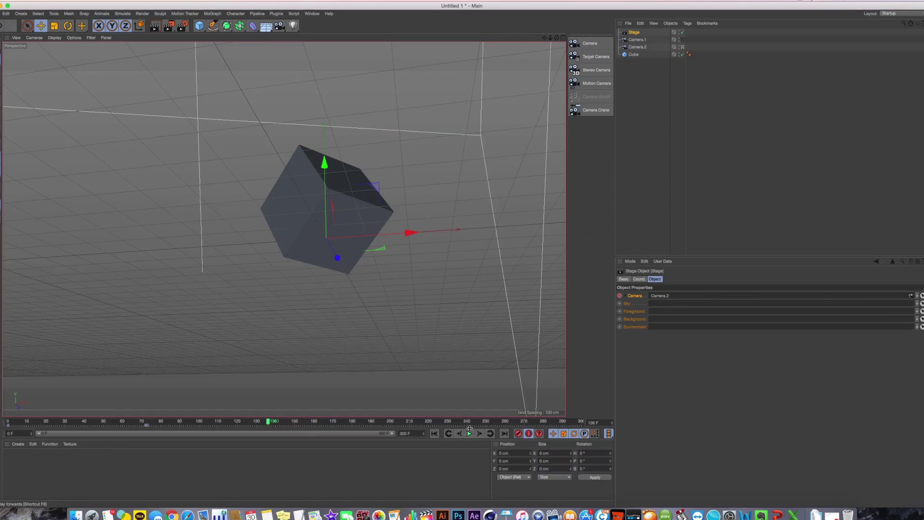
- Delete the Stage object and look through Camera.1
{"action": "left_click", "coordinate": [634, 32]}
{"action": "key", "text": "Delete"}
{"action": "left_click", "coordinate": [637, 33]}
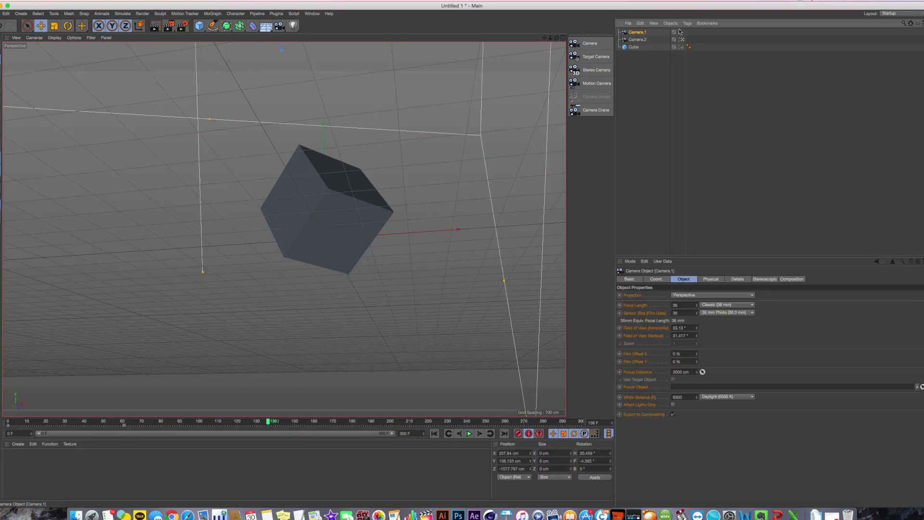
{"action": "left_click", "coordinate": [682, 32]}
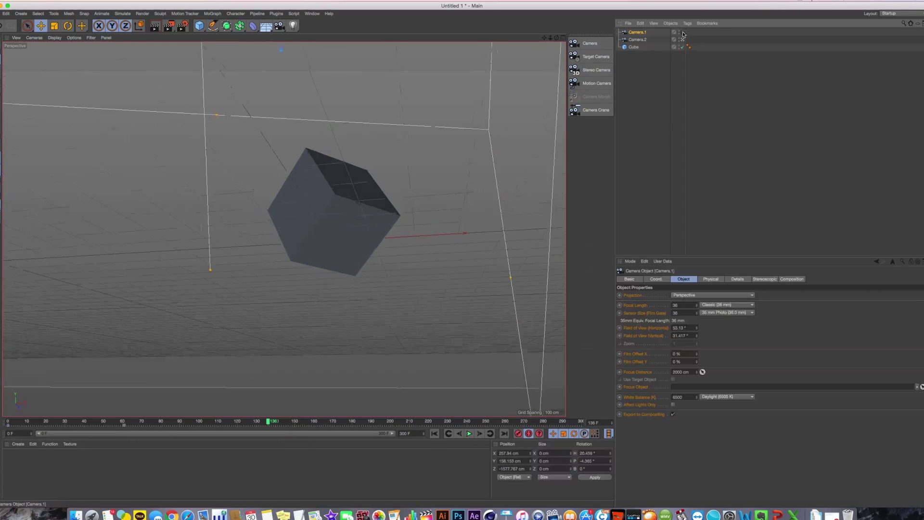
- Create a Camera Morph setup from Camera.1 and Camera.2
{"action": "left_click", "coordinate": [641, 39], "text": "shift"}
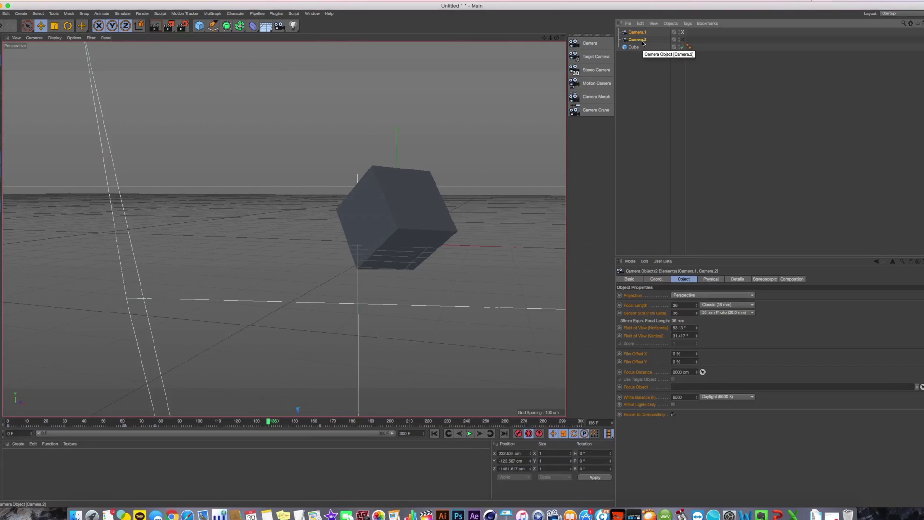
{"action": "left_click", "coordinate": [647, 92]}
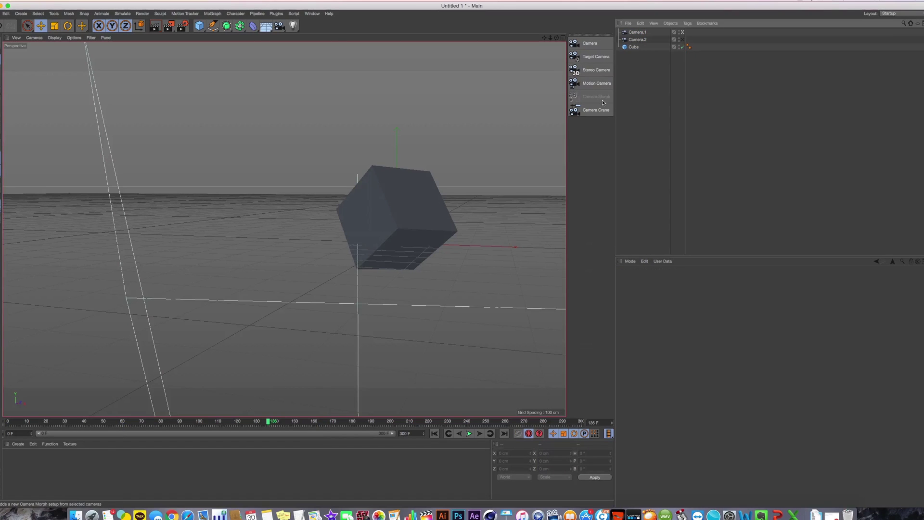
{"action": "left_click", "coordinate": [638, 32]}
{"action": "left_click", "coordinate": [642, 40], "text": "ctrl"}
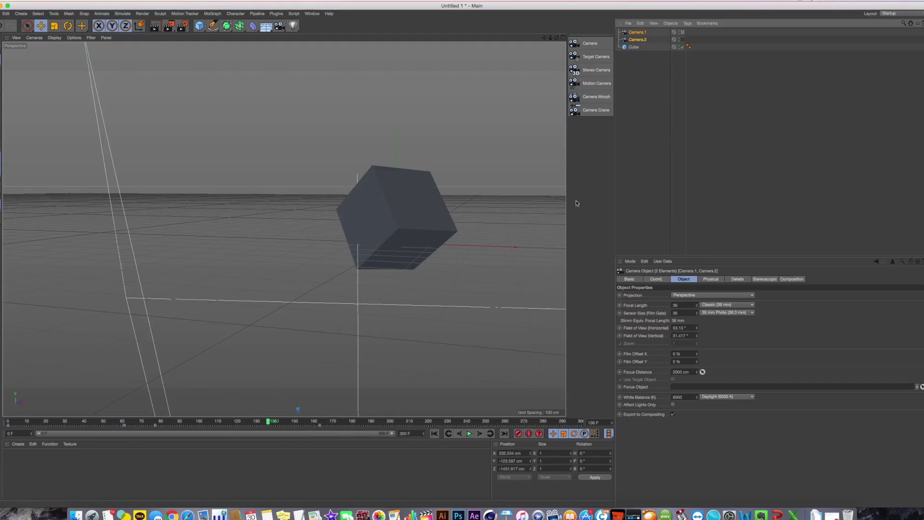
{"action": "left_click", "coordinate": [594, 97]}
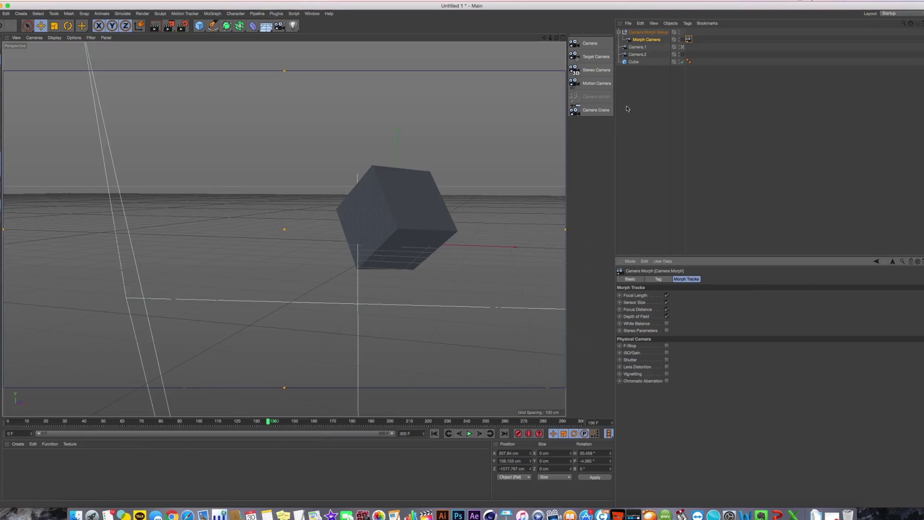
- Show the Camera Morph tag's blend and source camera settings, and play the animation from the start
{"action": "left_click", "coordinate": [660, 280]}
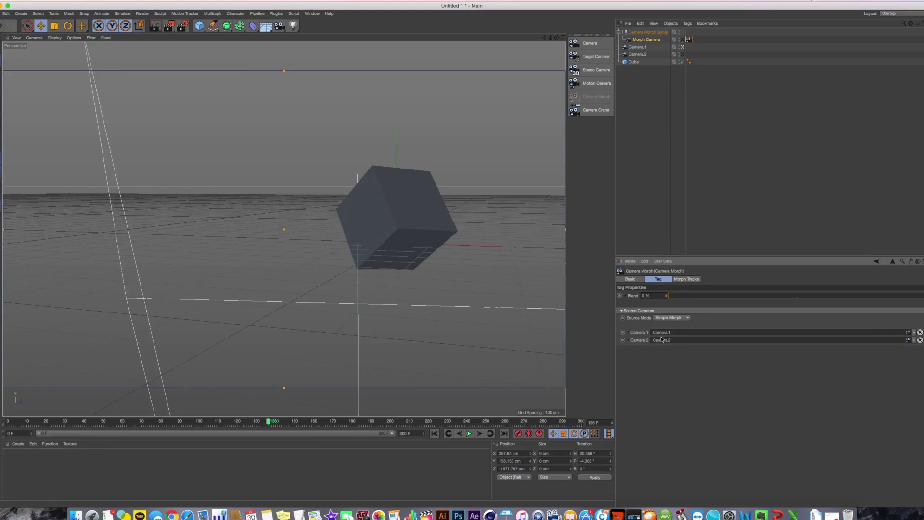
{"action": "left_click", "coordinate": [432, 433]}
{"action": "left_click", "coordinate": [469, 434]}
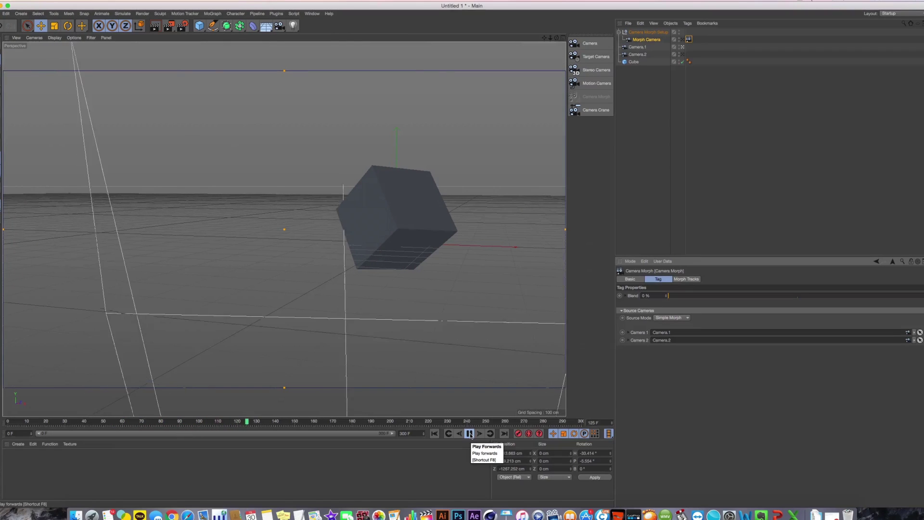
{"action": "left_click", "coordinate": [470, 434]}
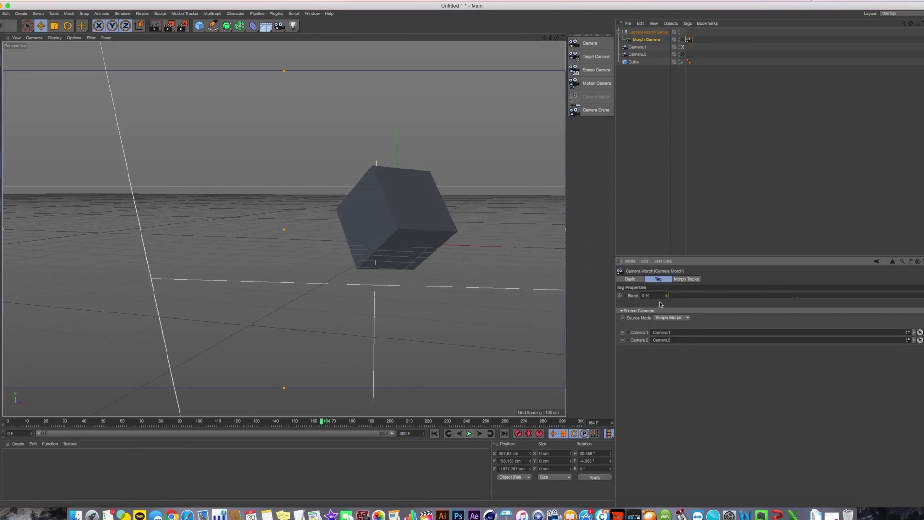
- Set the Camera Morph's Blend to 100% and check the cameras' motion in playback and from the Top view
{"action": "left_click_drag", "start_coordinate": [681, 297], "coordinate": [922, 299]}
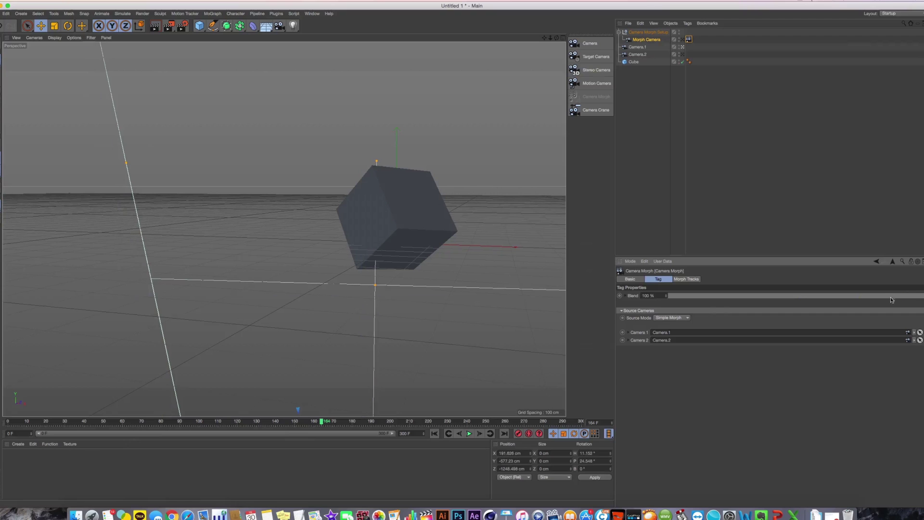
{"action": "left_click", "coordinate": [434, 434]}
{"action": "left_click", "coordinate": [469, 434]}
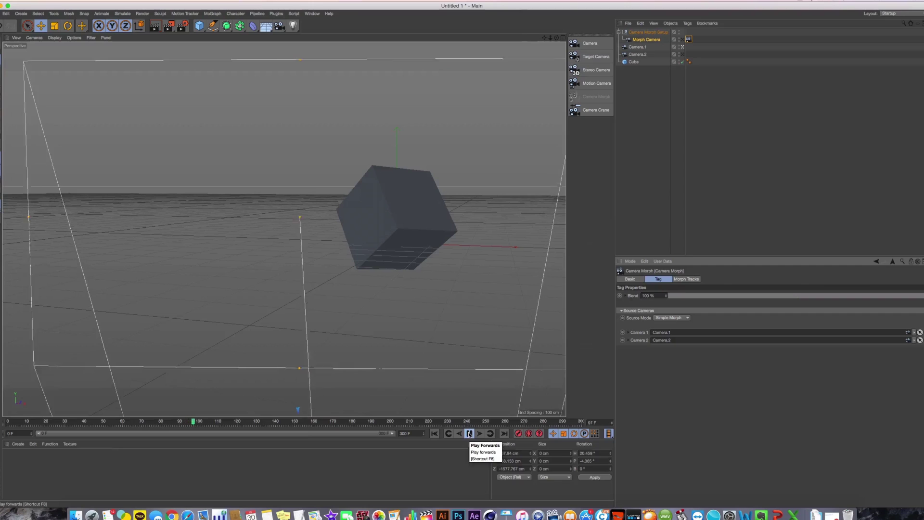
{"action": "left_click", "coordinate": [469, 433]}
{"action": "key", "text": "F2"}
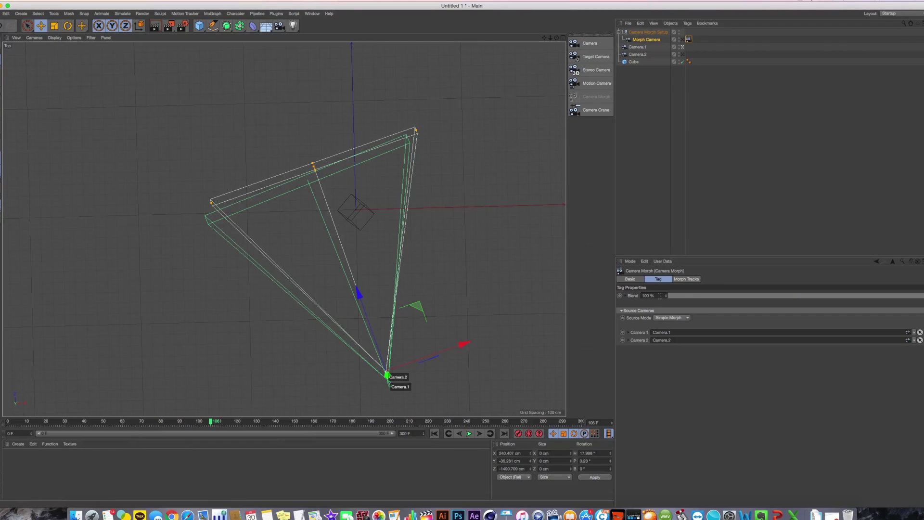
- Set the Camera Morph's Blend to 0% and play the animation from the start in the Top and Perspective views
{"action": "left_click", "coordinate": [668, 296]}
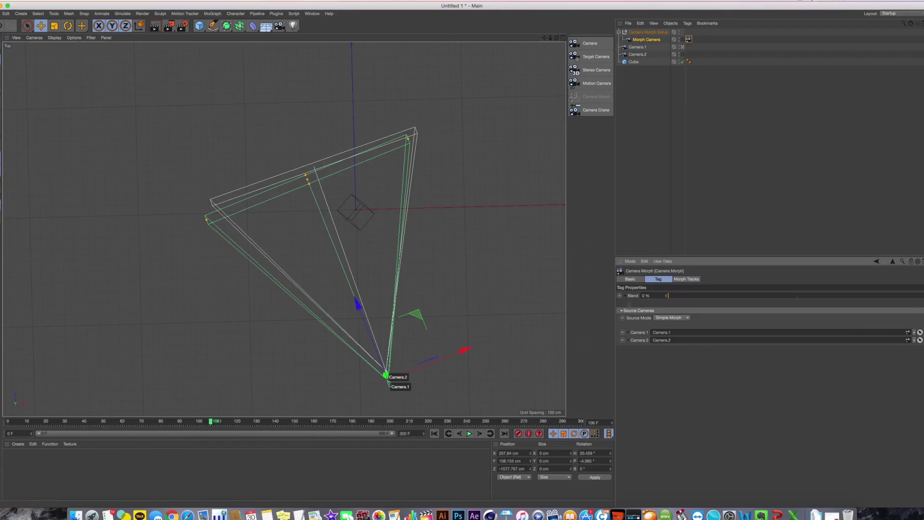
{"action": "left_click", "coordinate": [439, 434]}
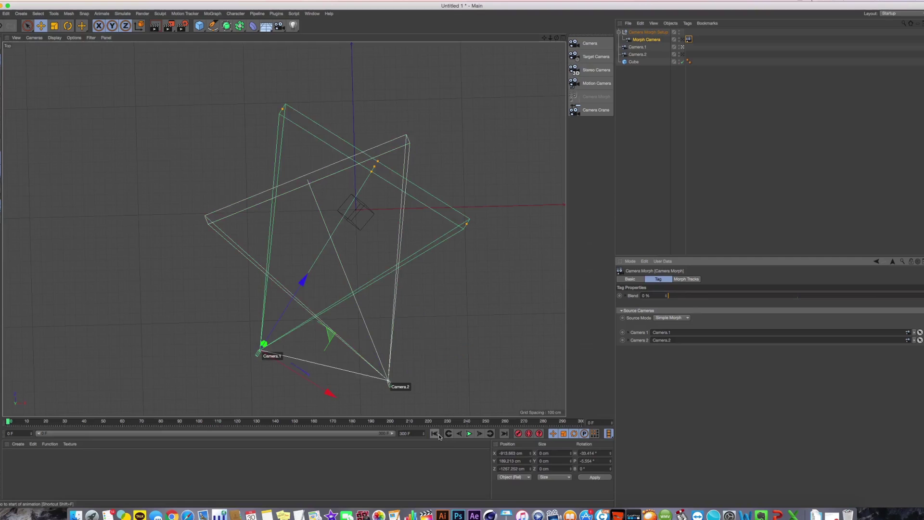
{"action": "left_click", "coordinate": [470, 435]}
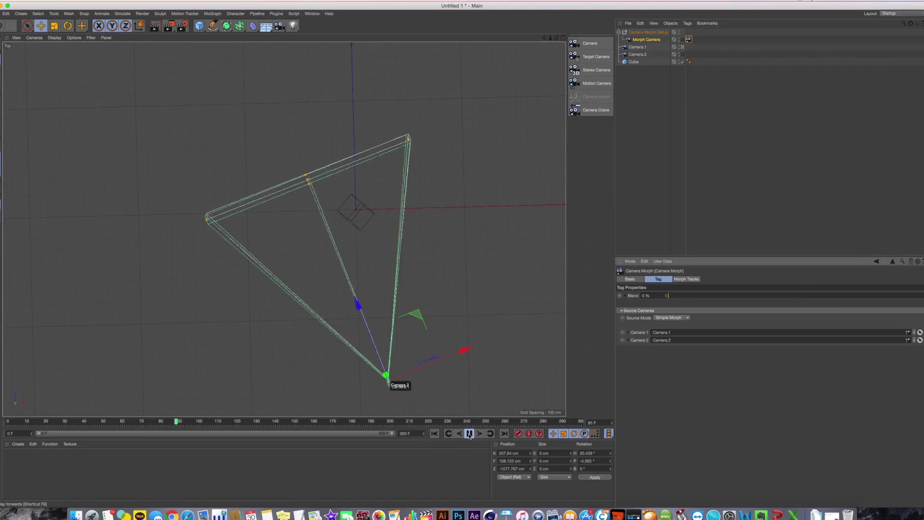
{"action": "middle_click", "coordinate": [226, 175]}
{"action": "middle_click", "coordinate": [201, 148]}
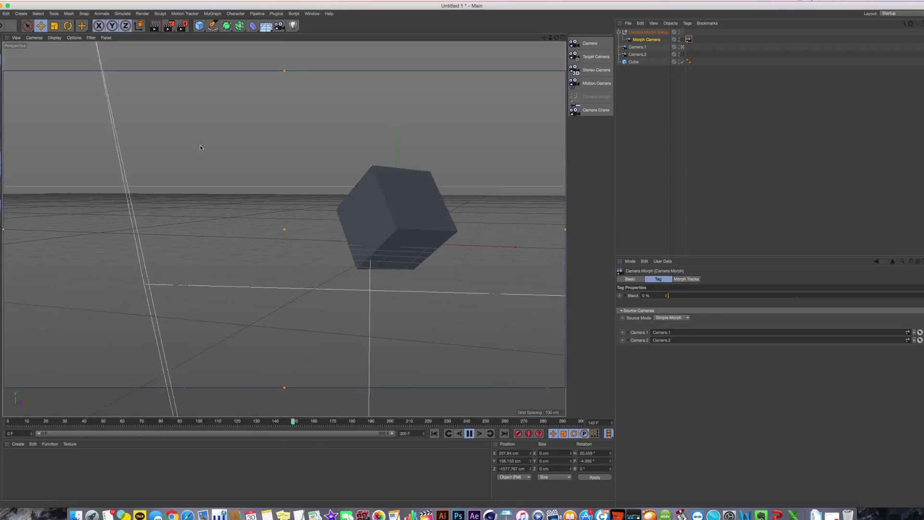
{"action": "left_click", "coordinate": [469, 433]}
- Compare the cameras in the Top and Perspective views, look through the Morph Camera and scrub the animation back to frame 0
{"action": "middle_click", "coordinate": [376, 153]}
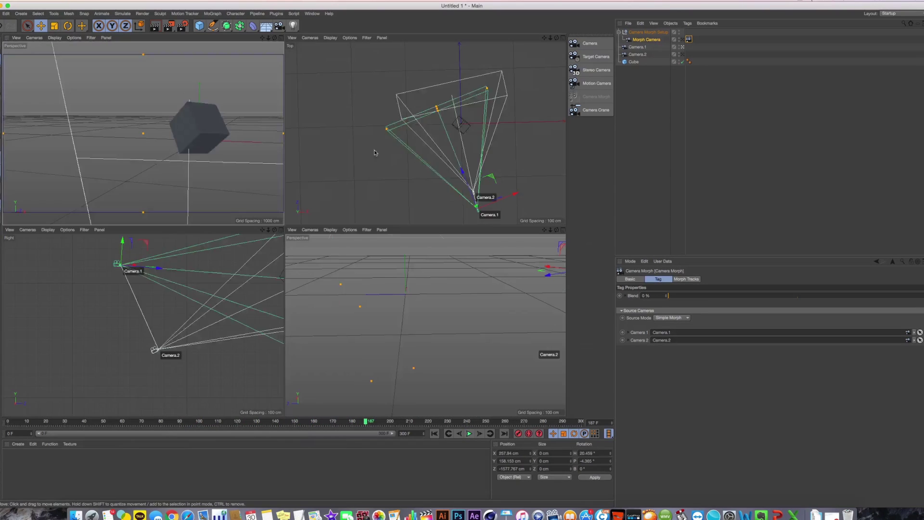
{"action": "middle_click", "coordinate": [409, 181]}
{"action": "left_click", "coordinate": [671, 103]}
{"action": "middle_click", "coordinate": [309, 216]}
{"action": "middle_click", "coordinate": [196, 196]}
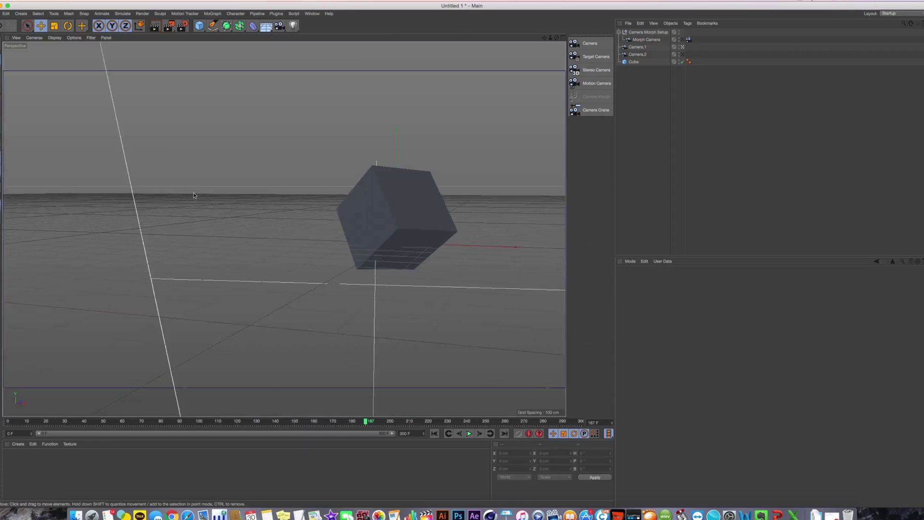
{"action": "middle_click", "coordinate": [196, 195]}
{"action": "middle_click", "coordinate": [197, 195]}
{"action": "left_click", "coordinate": [678, 42]}
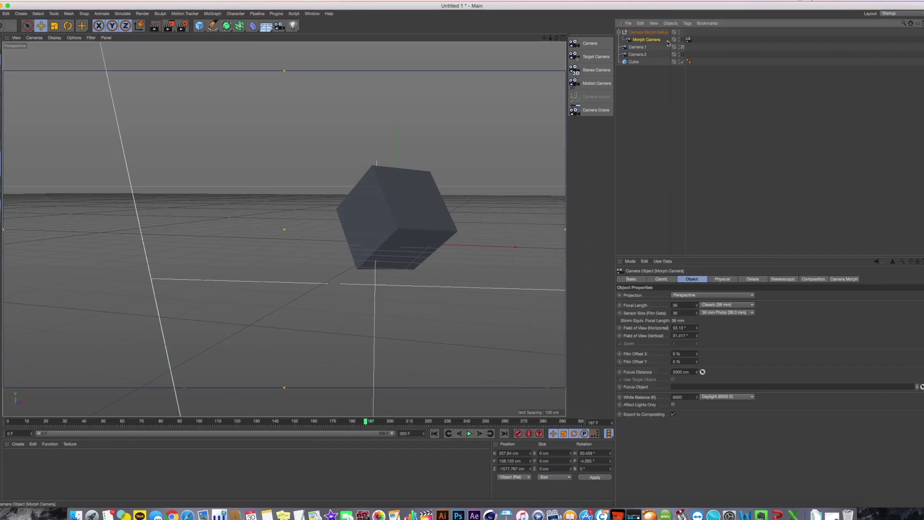
{"action": "left_click", "coordinate": [434, 434]}
{"action": "left_click", "coordinate": [161, 424]}
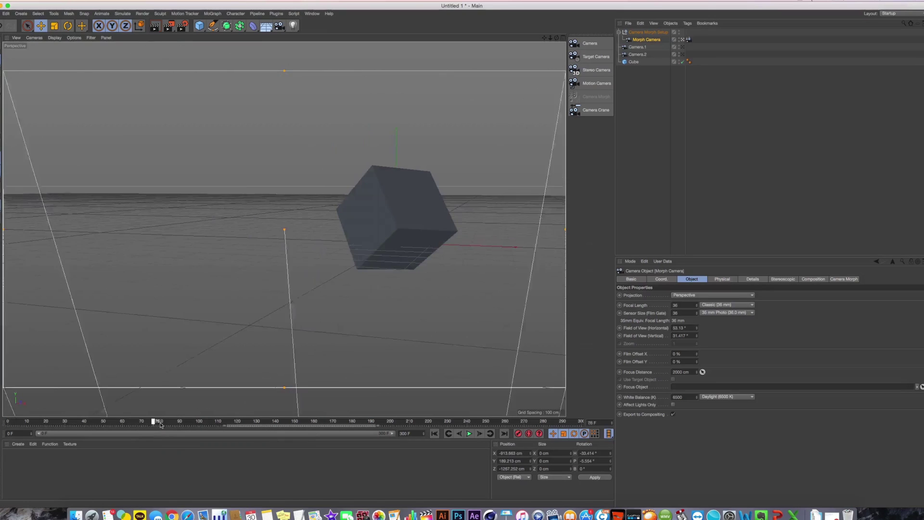
{"action": "left_click_drag", "start_coordinate": [161, 424], "coordinate": [6, 423]}
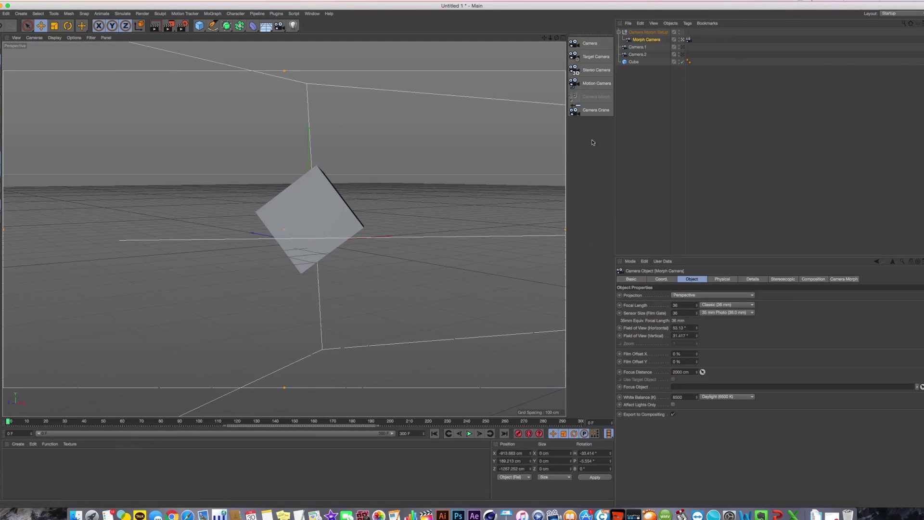
- Shift Camera.2's keyframes back to start at frame 0 and play the animation
{"action": "left_click", "coordinate": [639, 54]}
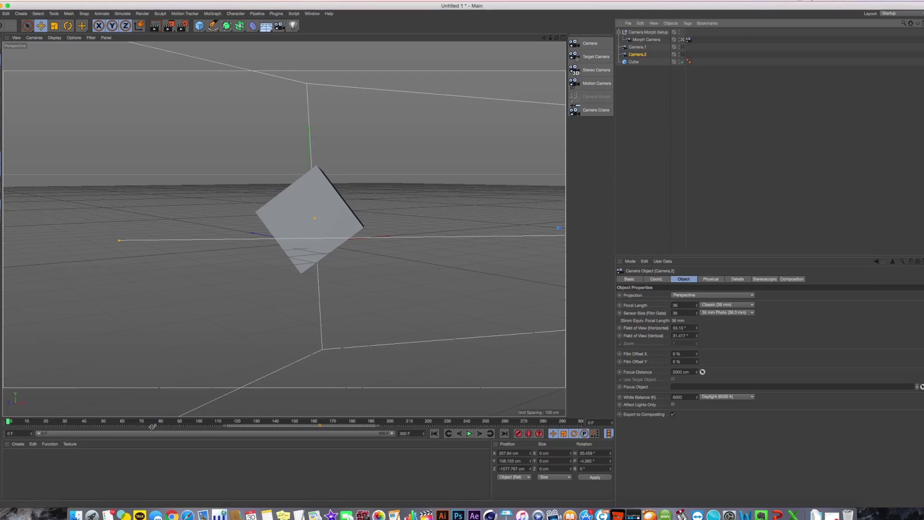
{"action": "left_click_drag", "start_coordinate": [188, 428], "coordinate": [246, 430]}
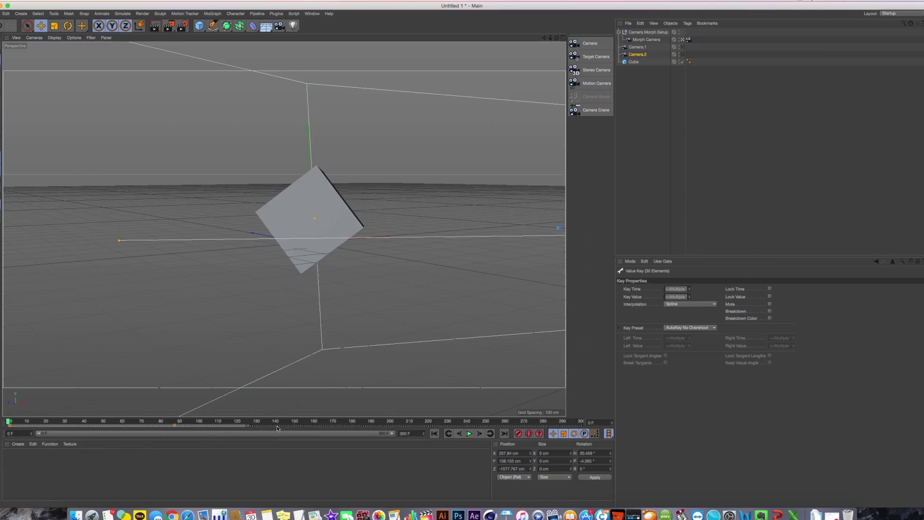
{"action": "left_click", "coordinate": [470, 434]}
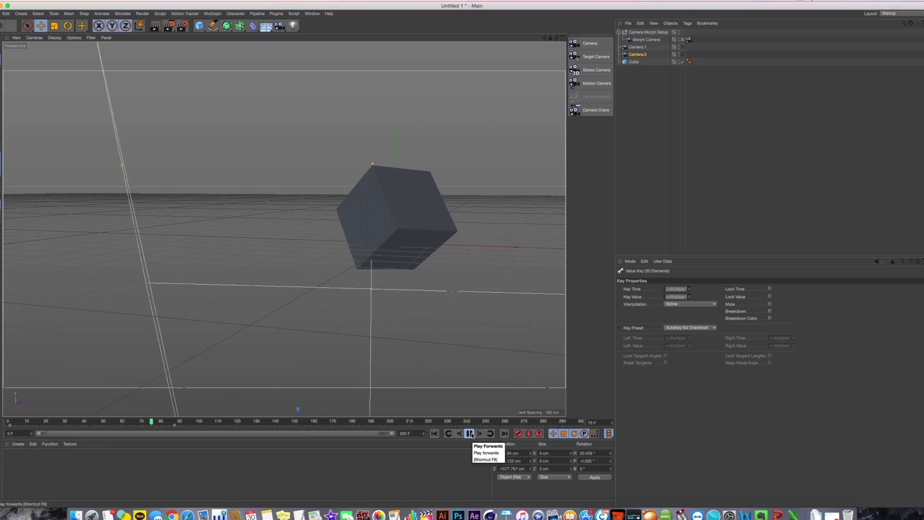
- Show the Morph Camera's Camera Morph tag settings, keep the Blend at 0% and replay the animation from the start
{"action": "left_click", "coordinate": [667, 47]}
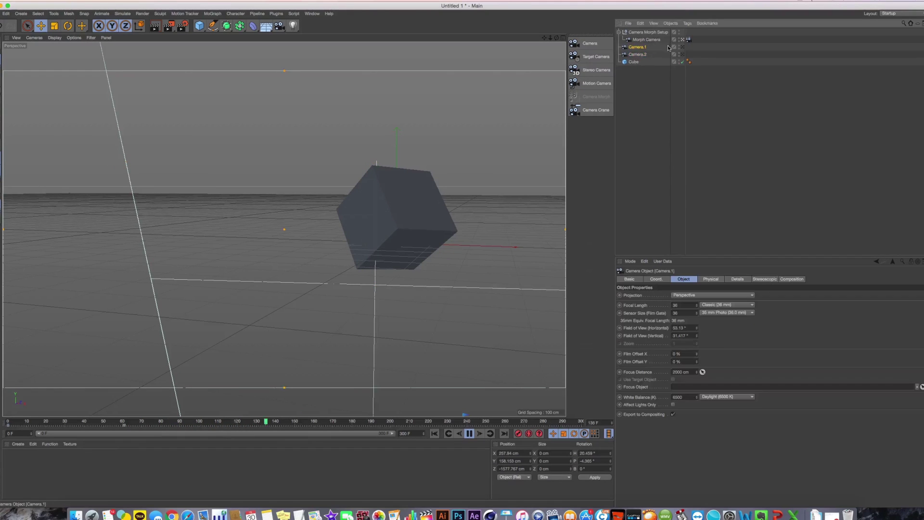
{"action": "left_click", "coordinate": [660, 41]}
{"action": "left_click", "coordinate": [682, 40]}
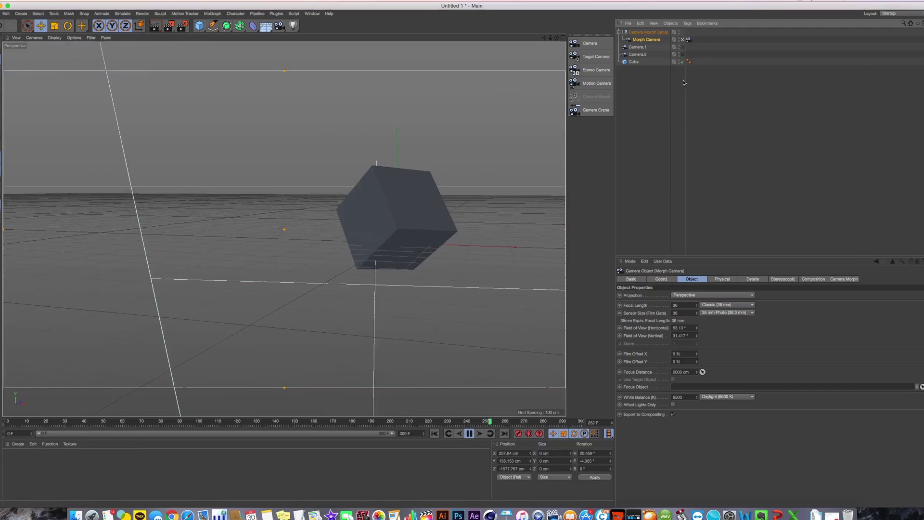
{"action": "left_click", "coordinate": [689, 39]}
{"action": "left_click_drag", "start_coordinate": [670, 295], "coordinate": [614, 310]}
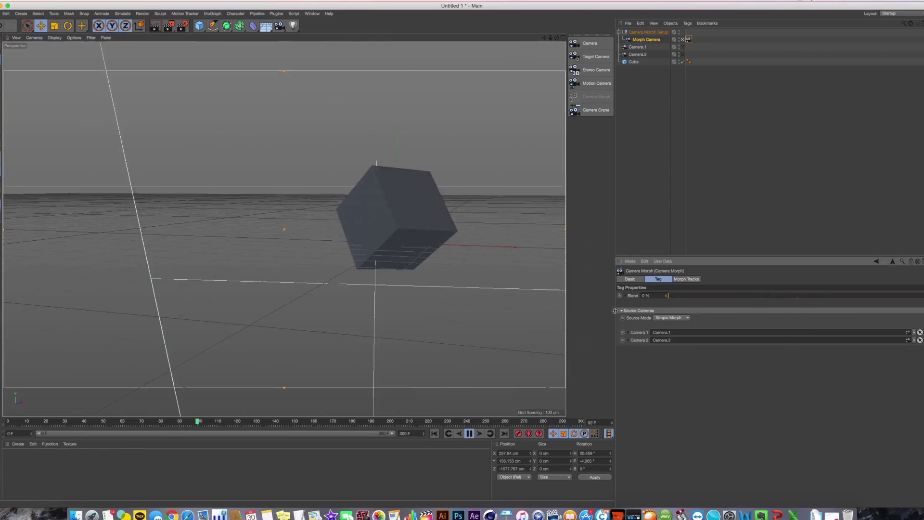
{"action": "left_click", "coordinate": [434, 433]}
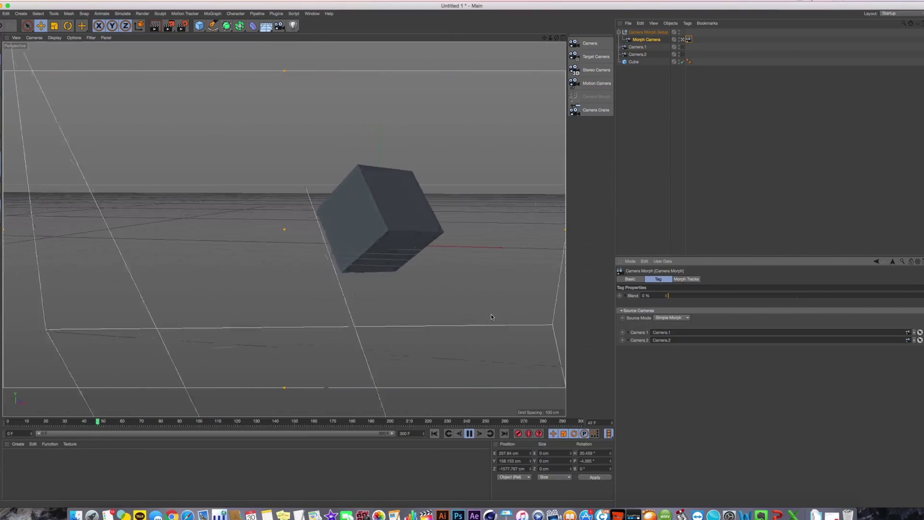
{"action": "left_click", "coordinate": [438, 434]}
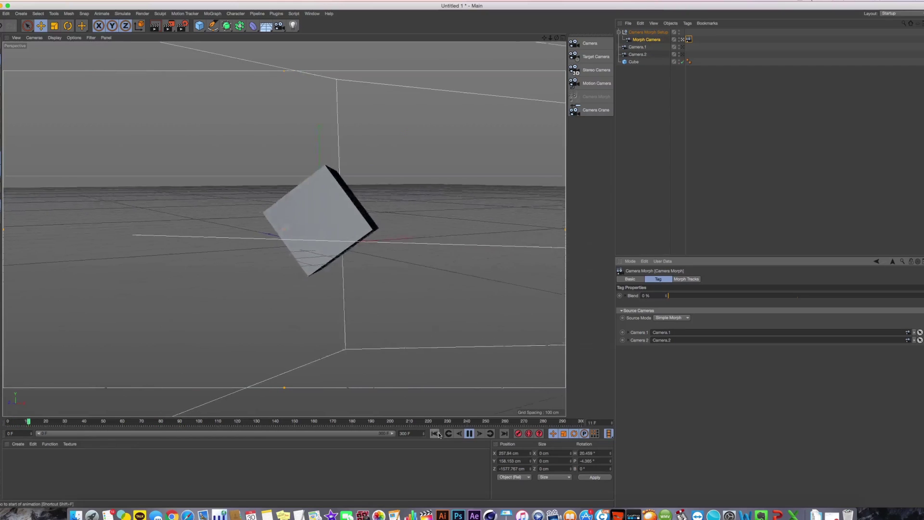
{"action": "left_click", "coordinate": [469, 433]}
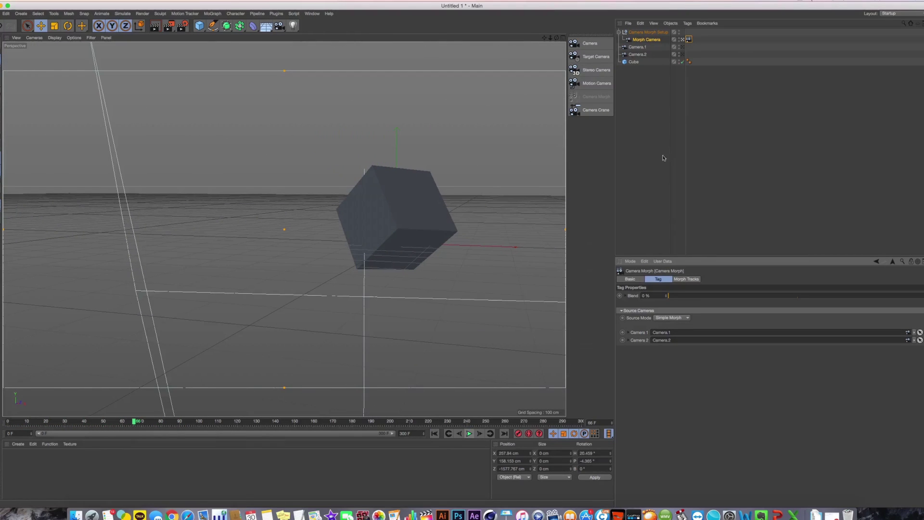
- Replay the animation from the start while looking through Camera.1, and return to the first frame
{"action": "left_click", "coordinate": [435, 433]}
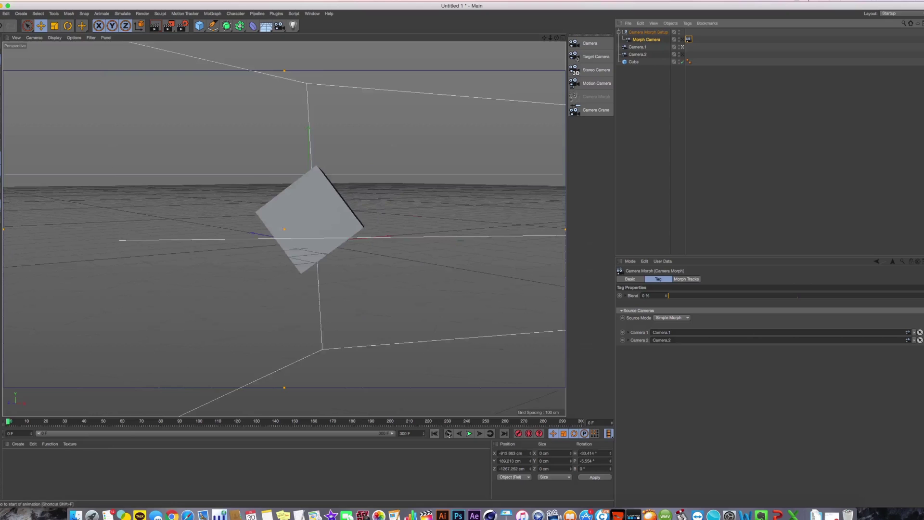
{"action": "left_click", "coordinate": [469, 433]}
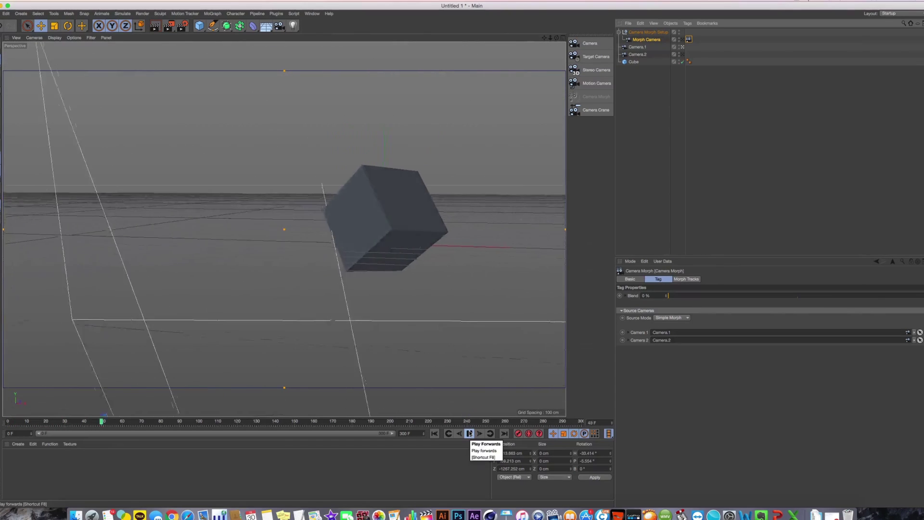
{"action": "left_click", "coordinate": [469, 434]}
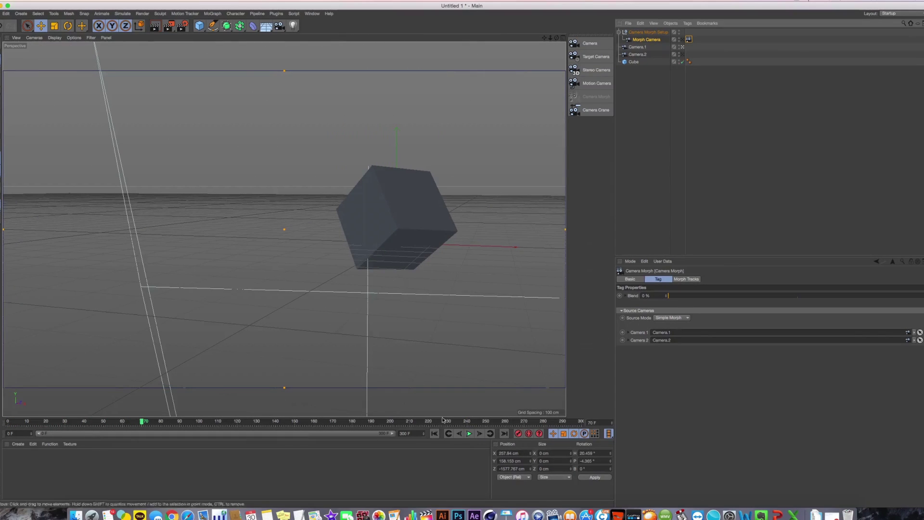
{"action": "left_click", "coordinate": [434, 433]}
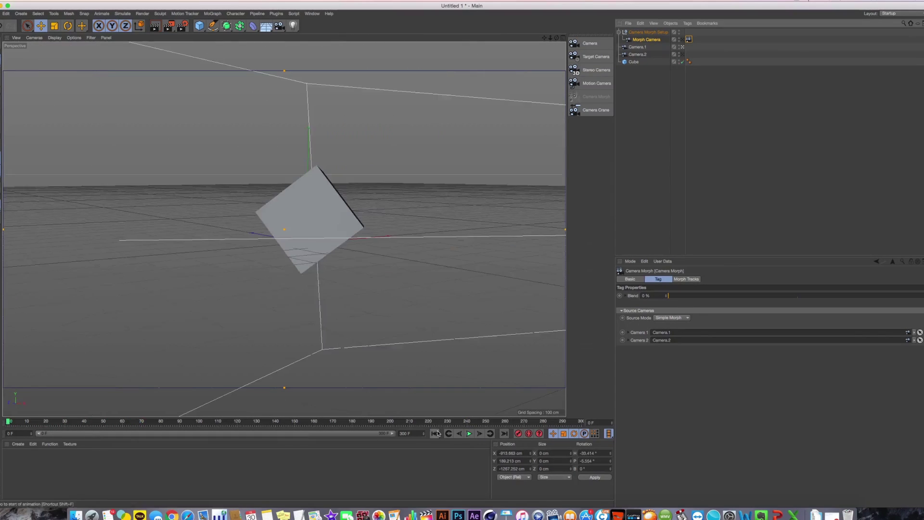
- Look through the Morph Camera and vary its Blend in the Top view, ending at 56%
{"action": "left_click", "coordinate": [683, 39]}
{"action": "left_click_drag", "start_coordinate": [677, 296], "coordinate": [795, 296]}
{"action": "key", "text": "F5"}
{"action": "key", "text": "F2"}
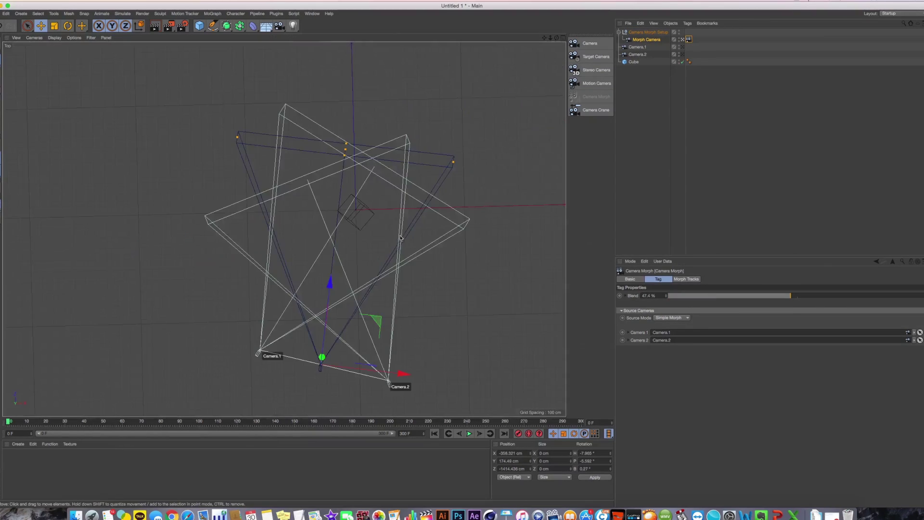
{"action": "left_click_drag", "start_coordinate": [679, 294], "coordinate": [495, 292]}
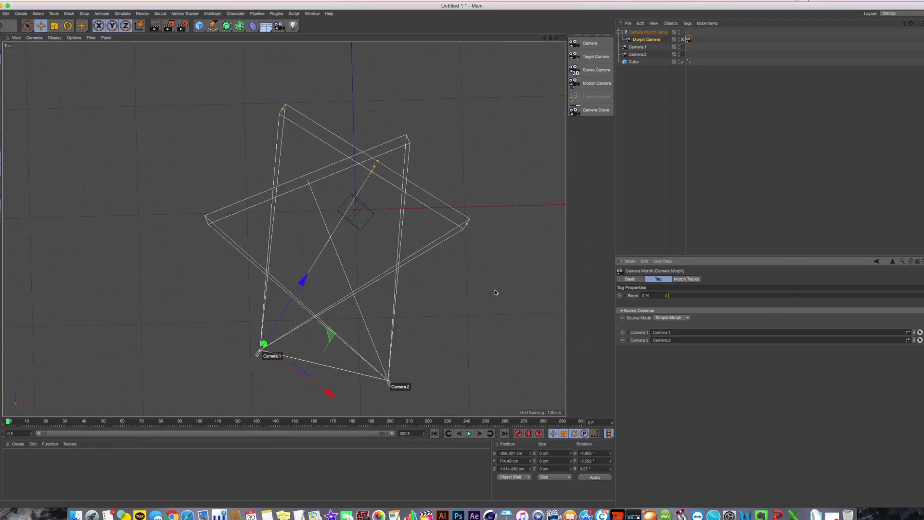
{"action": "left_click_drag", "start_coordinate": [601, 293], "coordinate": [814, 306]}
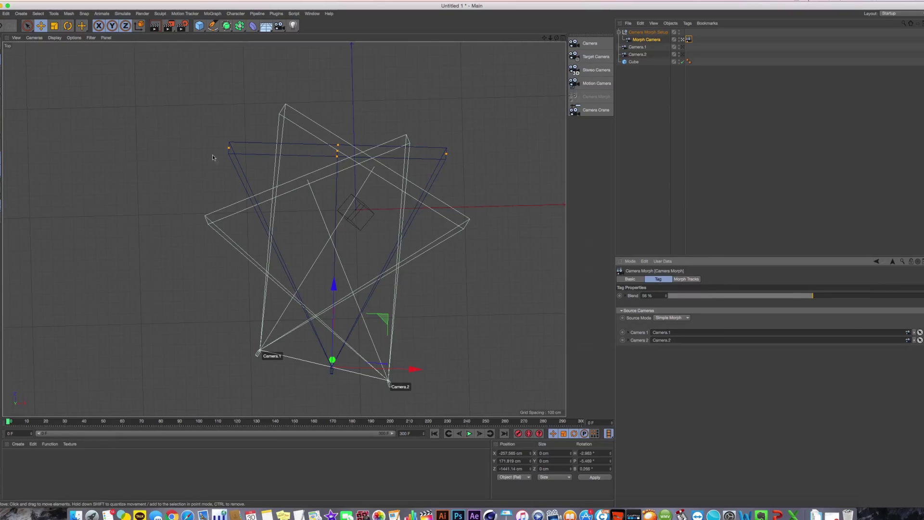
- Play the animation through the Morph Camera in the Perspective view, set the Blend to 22.2% and replay from the start
{"action": "middle_click", "coordinate": [353, 212]}
{"action": "middle_click", "coordinate": [241, 181]}
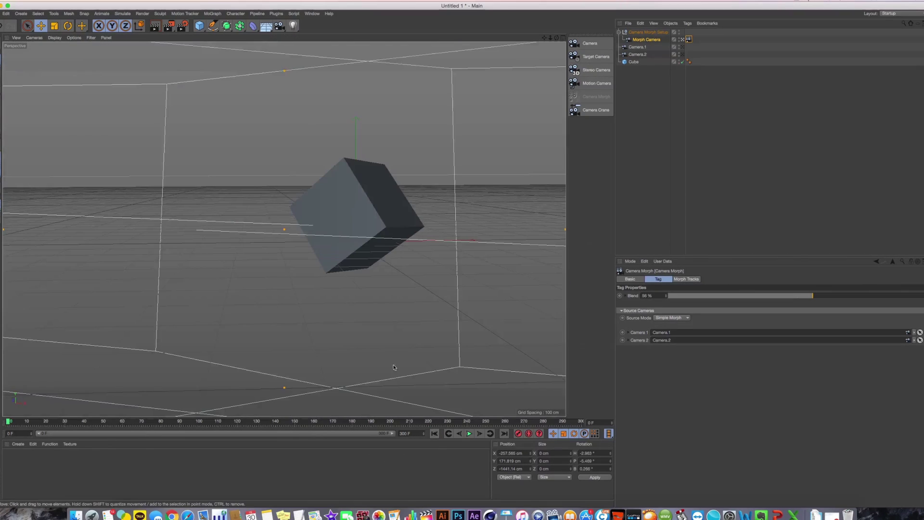
{"action": "left_click", "coordinate": [470, 434]}
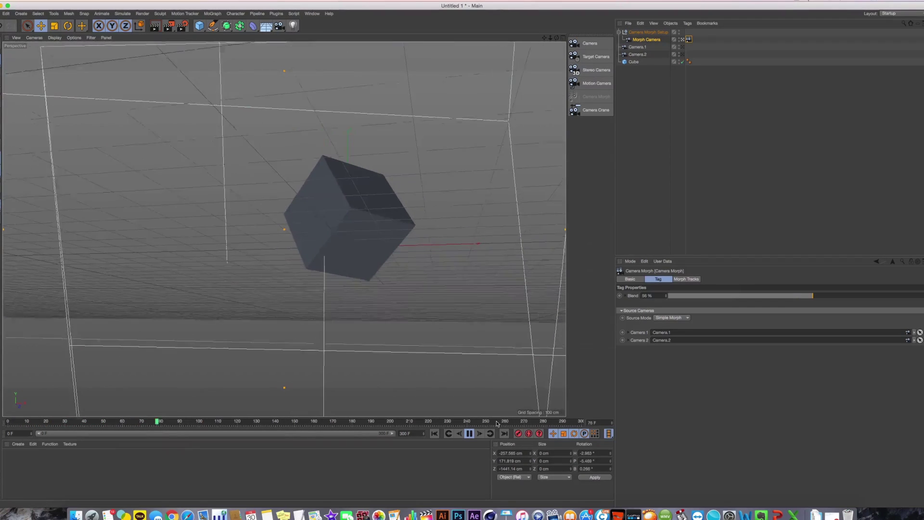
{"action": "left_click", "coordinate": [725, 295]}
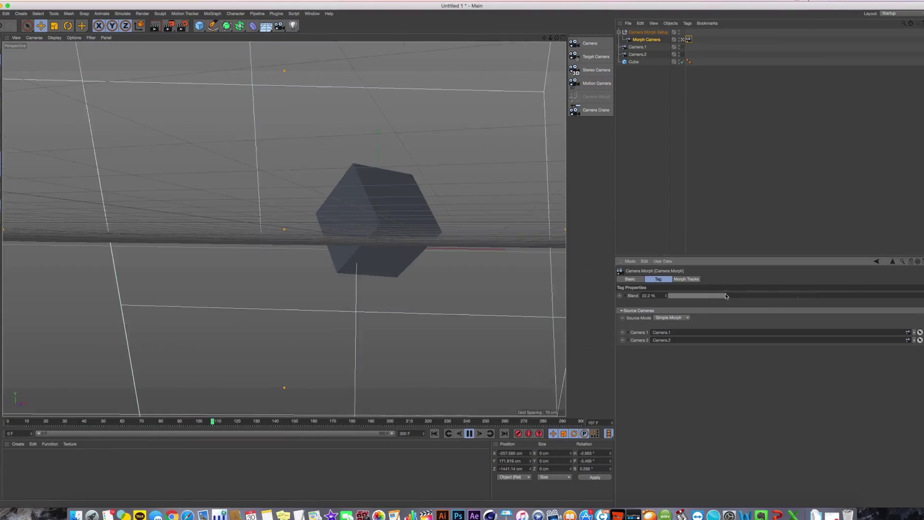
{"action": "left_click", "coordinate": [435, 434]}
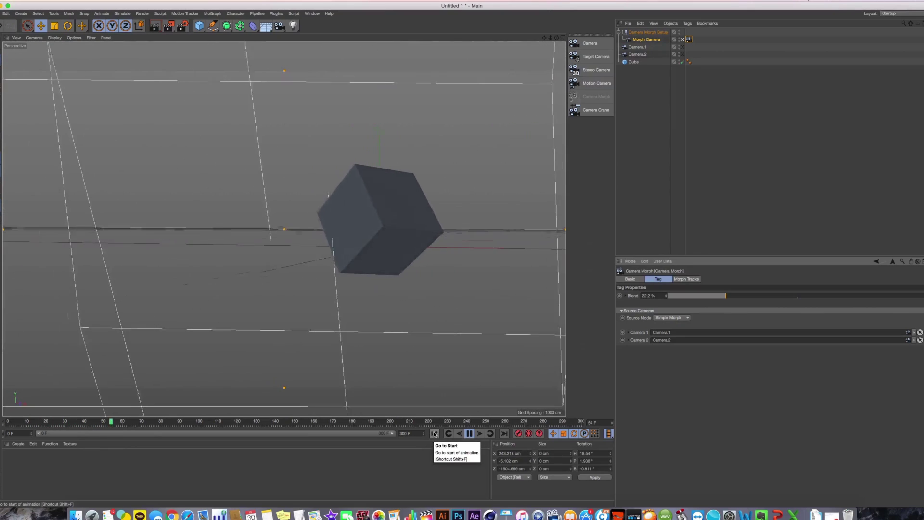
- Set the Camera Morph's Blend to 67.8% and check the playback in the Top and Perspective views
{"action": "left_click_drag", "start_coordinate": [726, 296], "coordinate": [844, 299]}
{"action": "left_click", "coordinate": [437, 436]}
{"action": "middle_click", "coordinate": [453, 251]}
{"action": "middle_click", "coordinate": [449, 204]}
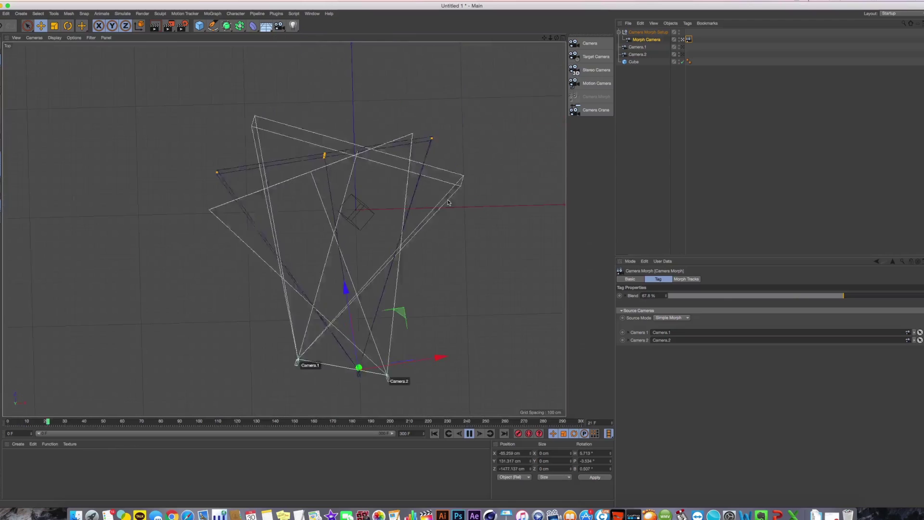
{"action": "middle_click", "coordinate": [407, 222]}
{"action": "middle_click", "coordinate": [267, 195]}
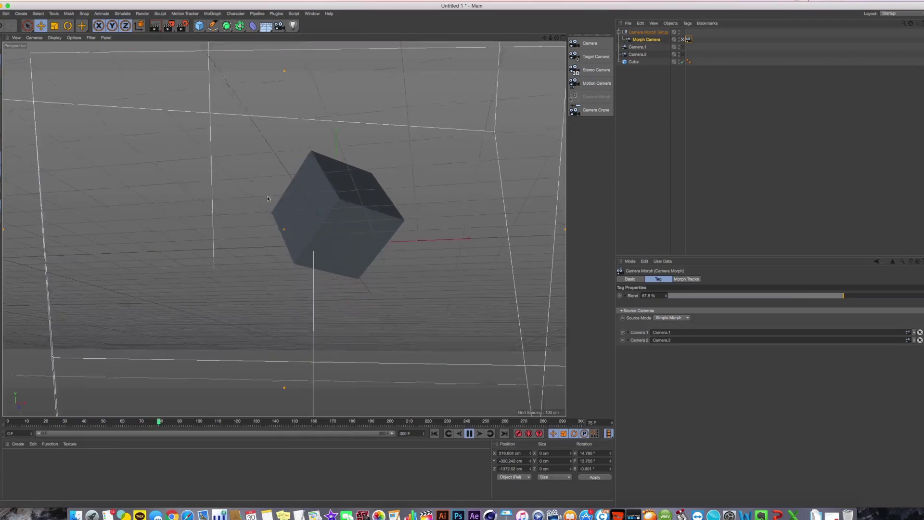
{"action": "left_click", "coordinate": [434, 434]}
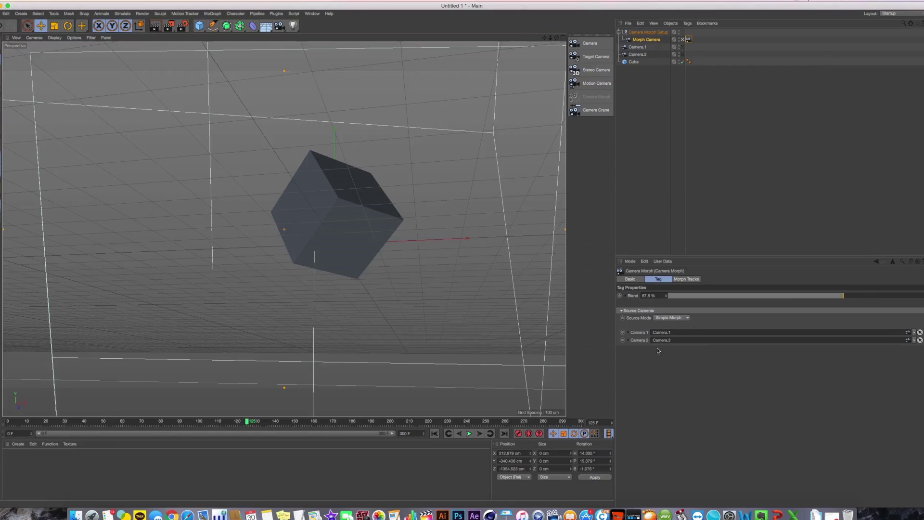
- Set the Camera Morph's Source Mode to Multi Morph and add Camera.1 and Camera.2 to its list
{"action": "left_click", "coordinate": [678, 318]}
{"action": "left_click", "coordinate": [679, 333]}
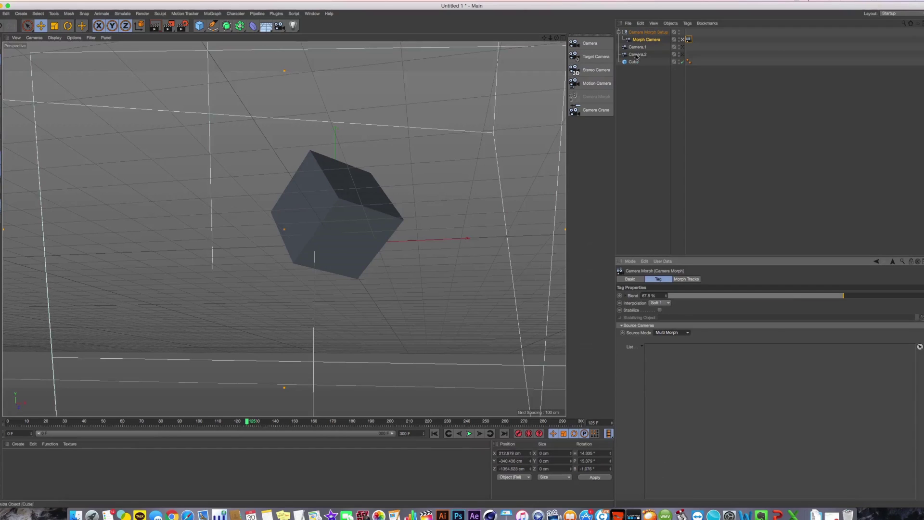
{"action": "left_click_drag", "start_coordinate": [637, 47], "coordinate": [727, 430]}
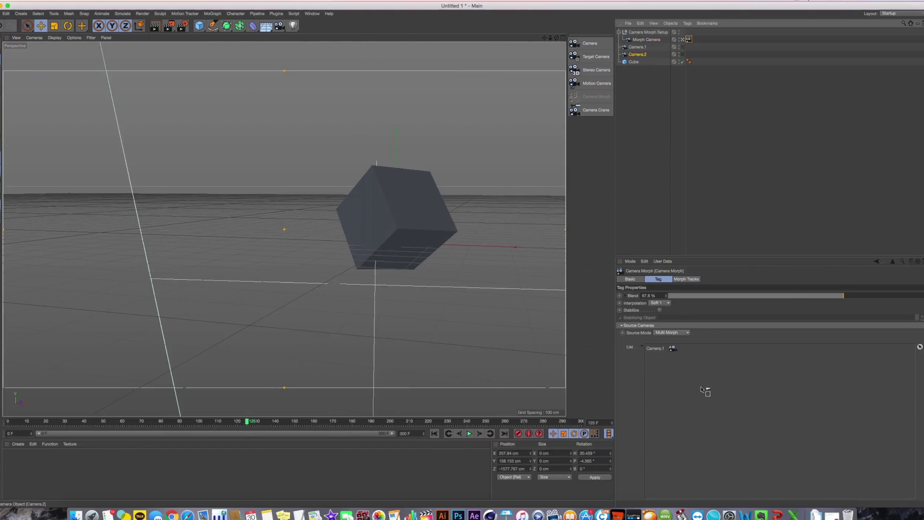
{"action": "left_click_drag", "start_coordinate": [705, 391], "coordinate": [703, 413]}
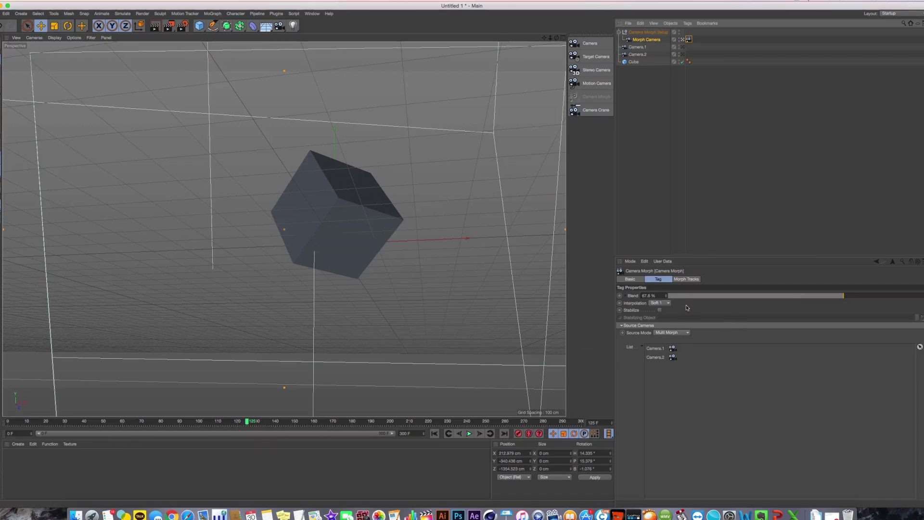
- Try Stabilize on the Camera Morph by playing the animation from the start, and switch Stabilize back off
{"action": "left_click", "coordinate": [660, 310]}
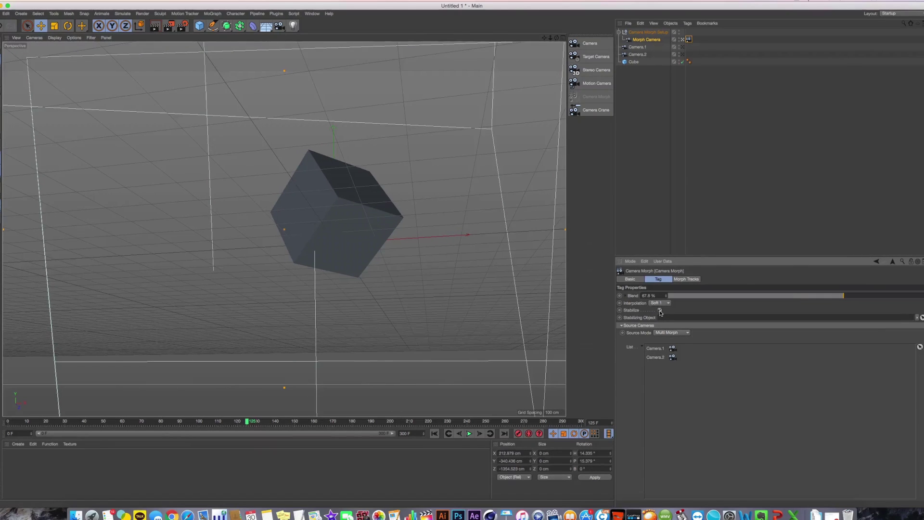
{"action": "left_click", "coordinate": [435, 433]}
{"action": "left_click", "coordinate": [468, 434]}
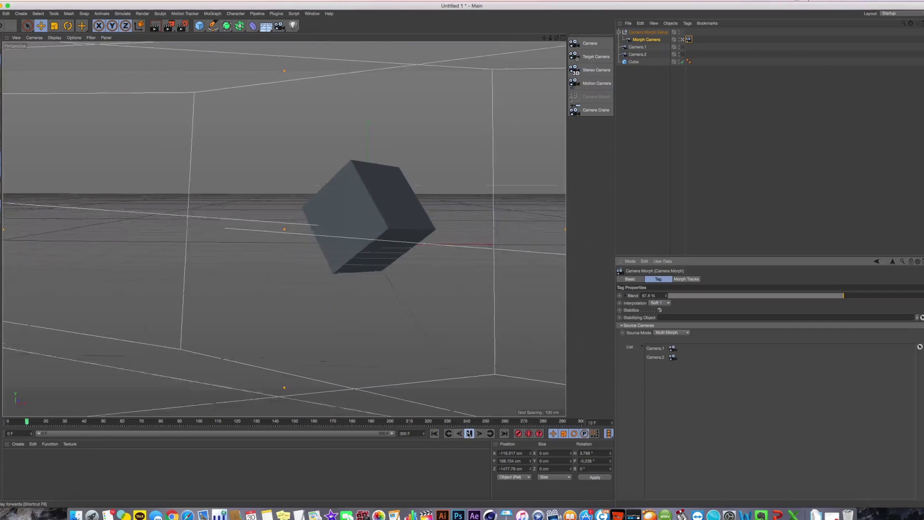
{"action": "left_click", "coordinate": [468, 434]}
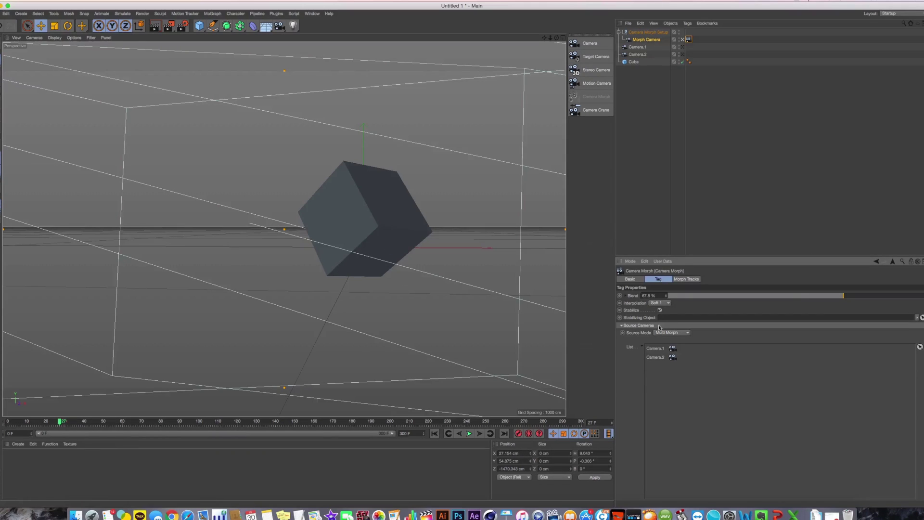
{"action": "left_click", "coordinate": [658, 303]}
{"action": "left_click", "coordinate": [672, 317]}
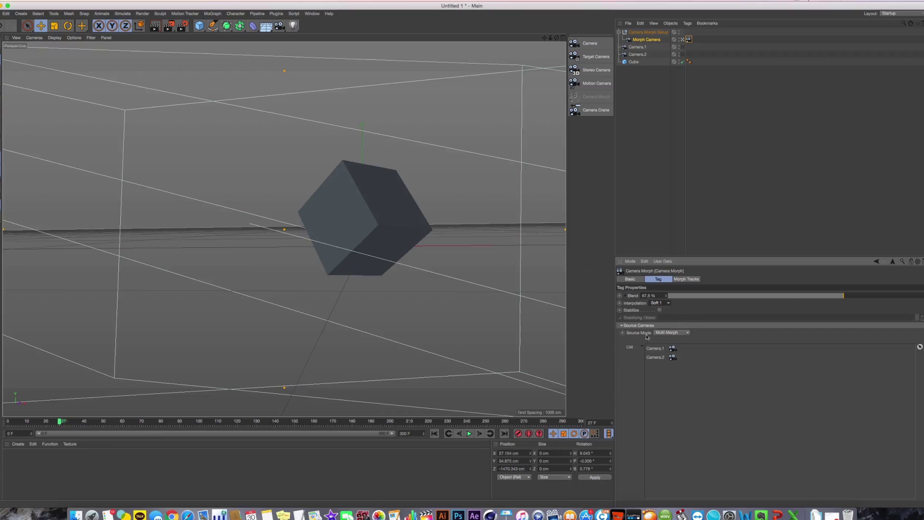
- Replay the animation from the start without Stabilize and set the Camera Morph's Blend to 23.9% during playback
{"action": "left_click", "coordinate": [434, 433]}
{"action": "left_click", "coordinate": [469, 433]}
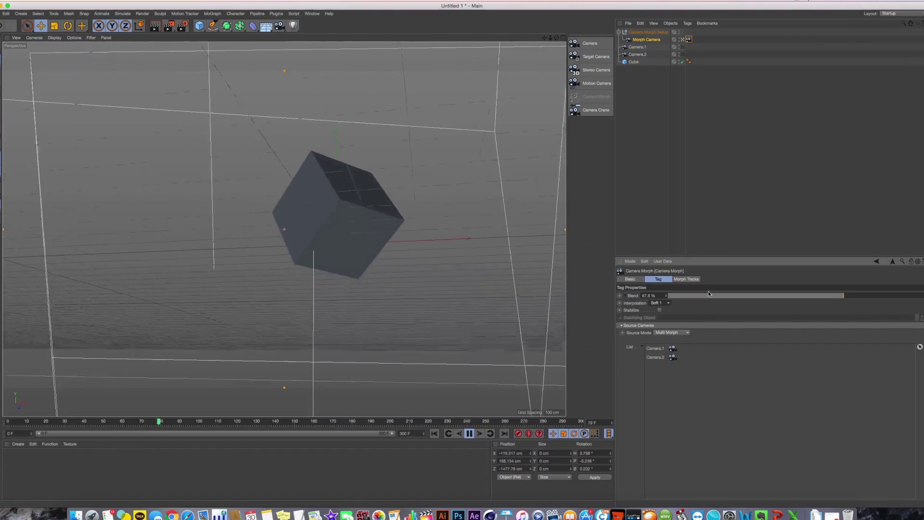
{"action": "left_click", "coordinate": [730, 295]}
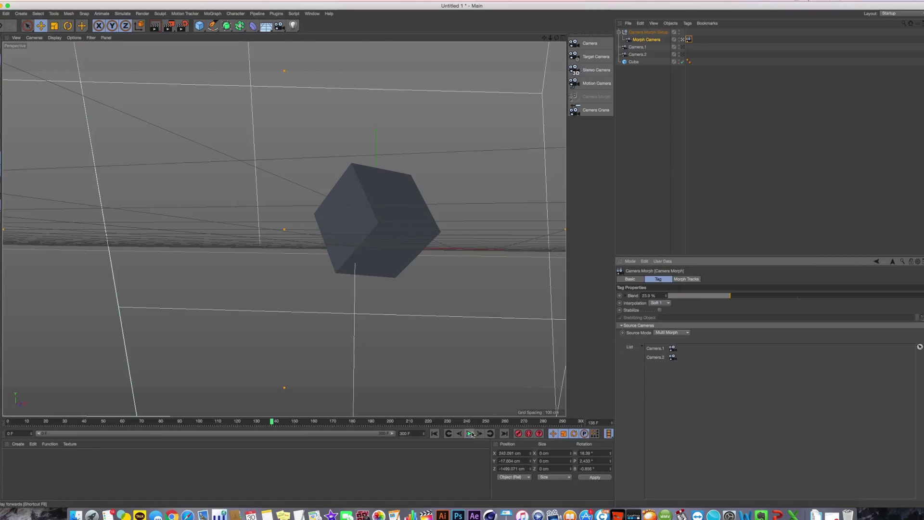
- Delete the Camera Morph Setup together with Camera.1 and Camera.2, keeping the cube
{"action": "left_click_drag", "start_coordinate": [664, 82], "coordinate": [624, 30]}
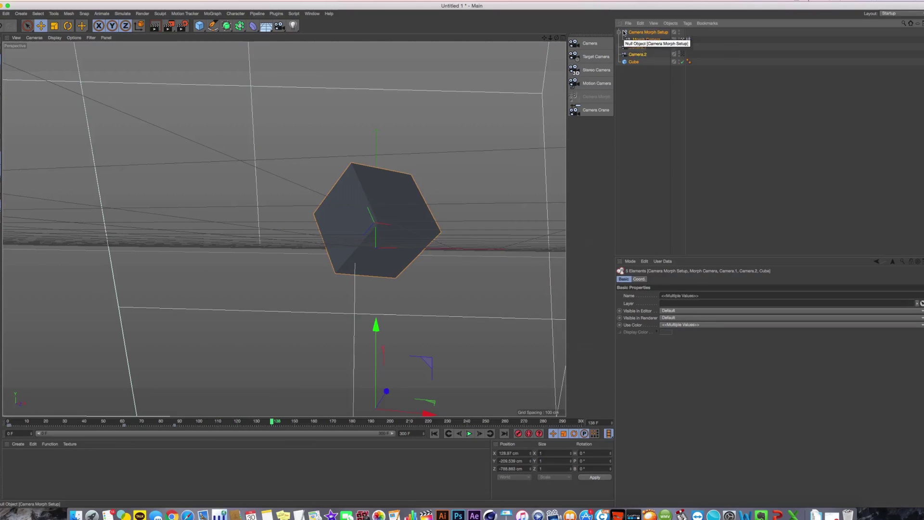
{"action": "left_click_drag", "start_coordinate": [663, 53], "coordinate": [633, 31]}
{"action": "key", "text": "Delete"}
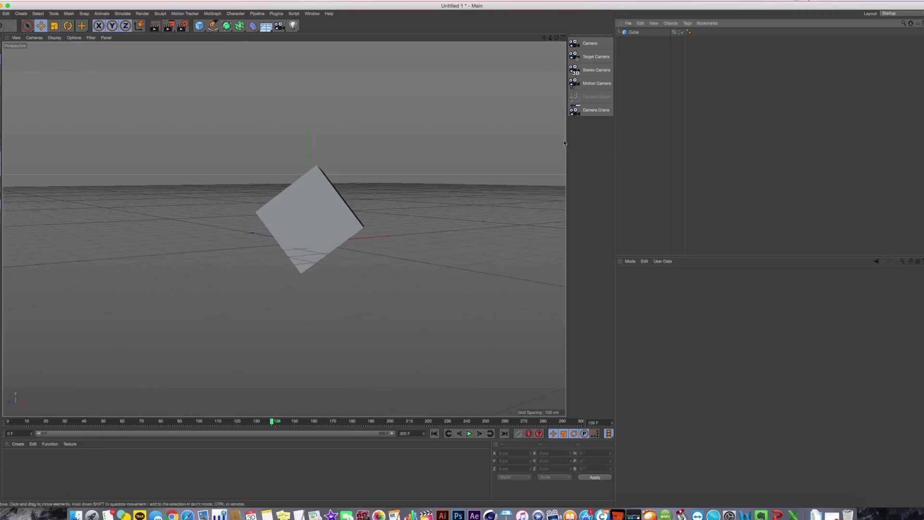
- Add a Camera Crane, move the cube away from it to about X 966 cm, and show the Camera Crane tag's properties
{"action": "left_click", "coordinate": [597, 110]}
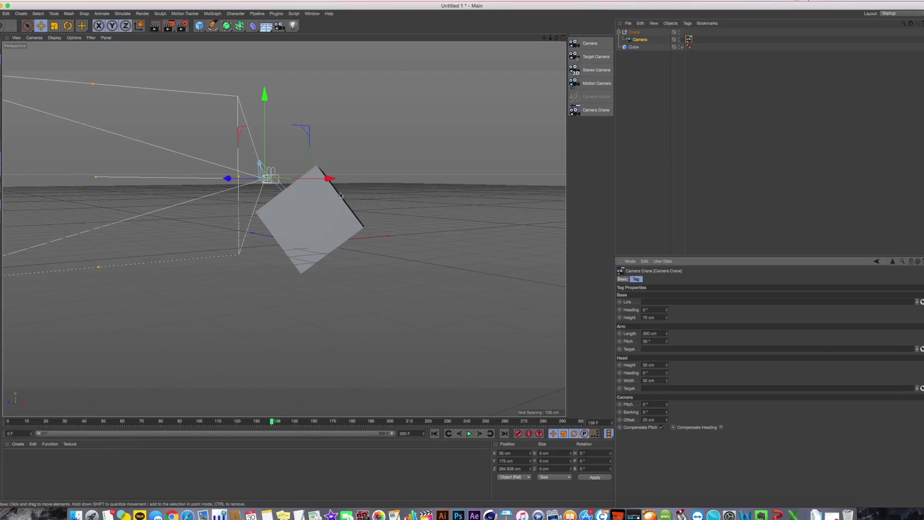
{"action": "left_click_drag", "start_coordinate": [290, 176], "coordinate": [289, 211], "text": "alt"}
{"action": "left_click", "coordinate": [432, 238]}
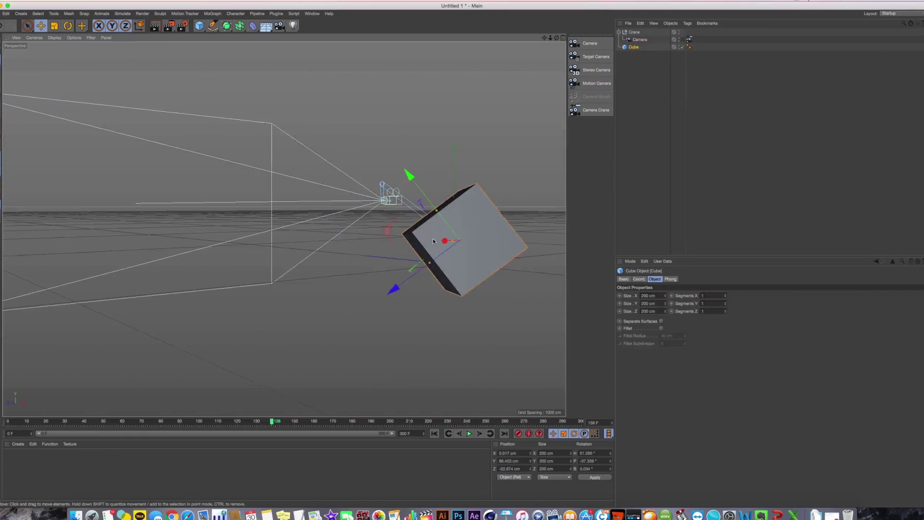
{"action": "left_click_drag", "start_coordinate": [432, 238], "coordinate": [601, 243], "text": "alt"}
{"action": "mouse_move", "coordinate": [235, 234]}
{"action": "left_mouse_down", "text": "alt"}
{"action": "mouse_move", "coordinate": [227, 234]}
{"action": "mouse_move", "coordinate": [231, 255]}
{"action": "mouse_move", "coordinate": [262, 215]}
{"action": "mouse_move", "coordinate": [300, 238]}
{"action": "mouse_move", "coordinate": [210, 233]}
{"action": "mouse_move", "coordinate": [275, 236]}
{"action": "mouse_move", "coordinate": [240, 243]}
{"action": "left_mouse_up", "text": "alt"}
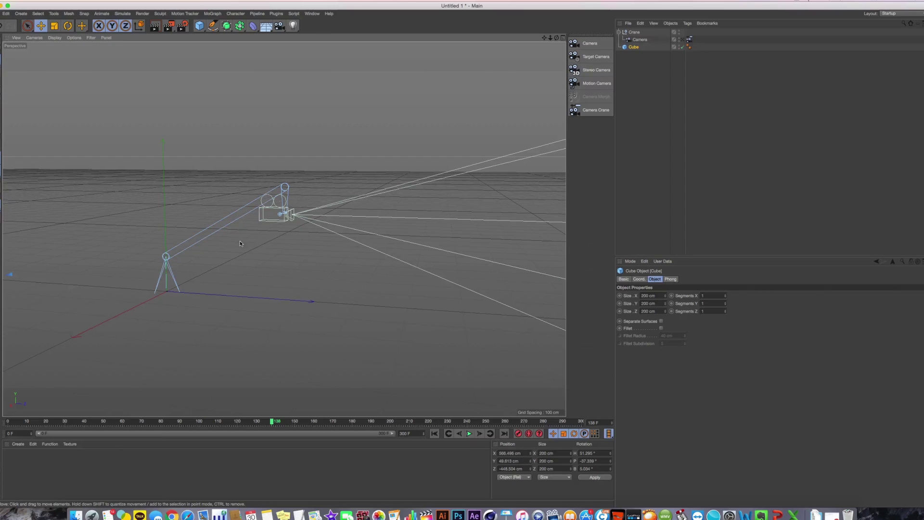
{"action": "left_click", "coordinate": [689, 39]}
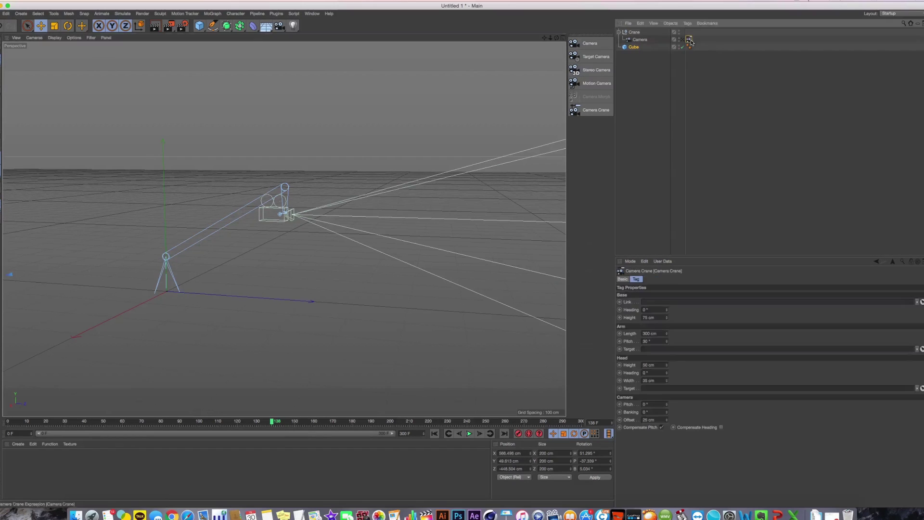
{"action": "middle_click_drag", "start_coordinate": [285, 227], "coordinate": [305, 231], "text": "alt"}
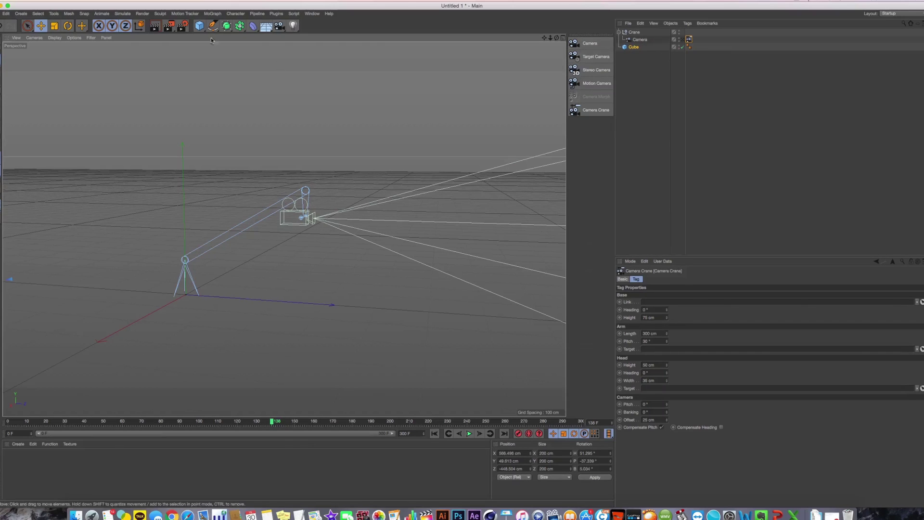
- Create a Null object and rename it base
{"action": "left_click", "coordinate": [39, 14]}
{"action": "mouse_move", "coordinate": [23, 14]}
{"action": "left_click", "coordinate": [58, 27]}
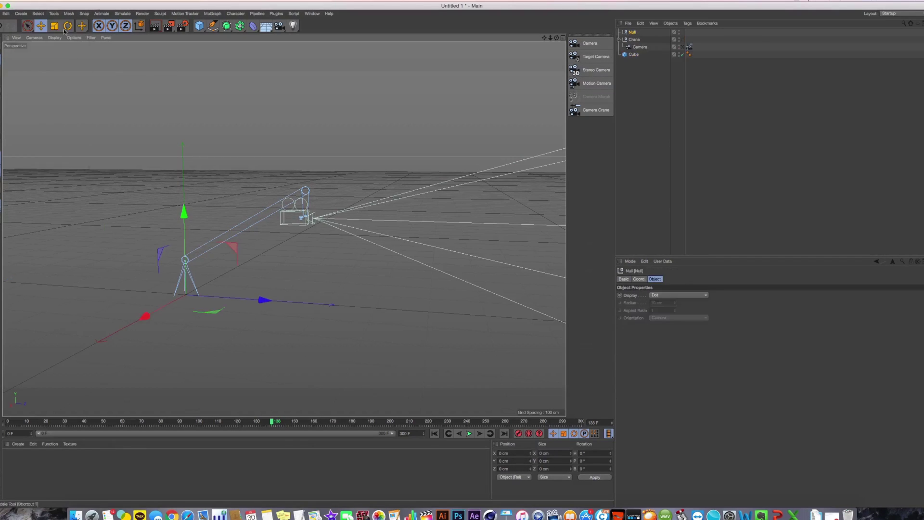
{"action": "double_click", "coordinate": [632, 32]}
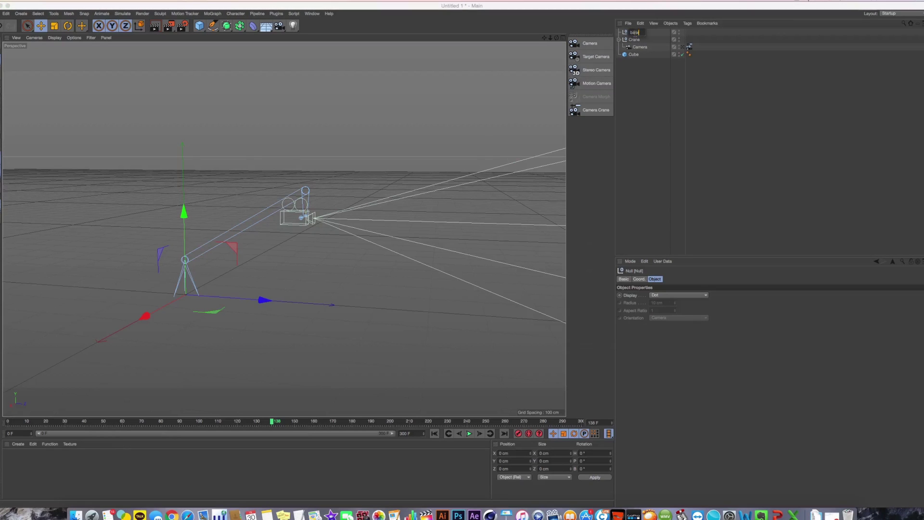
{"action": "type", "text": "base"}
{"action": "key", "text": "Return"}
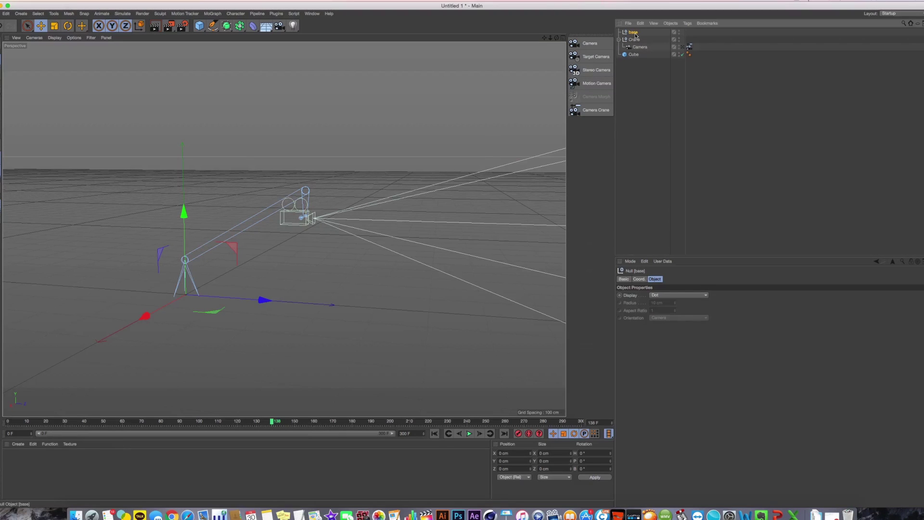
- Display the base null as a Sphere with a radius of about 59 cm
{"action": "left_click", "coordinate": [674, 295]}
{"action": "left_click", "coordinate": [674, 407]}
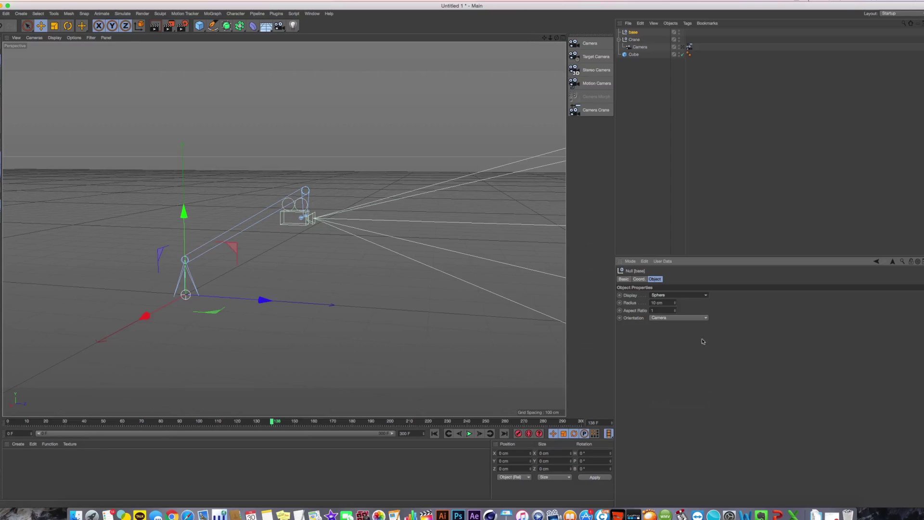
{"action": "left_click_drag", "start_coordinate": [676, 303], "coordinate": [675, 279]}
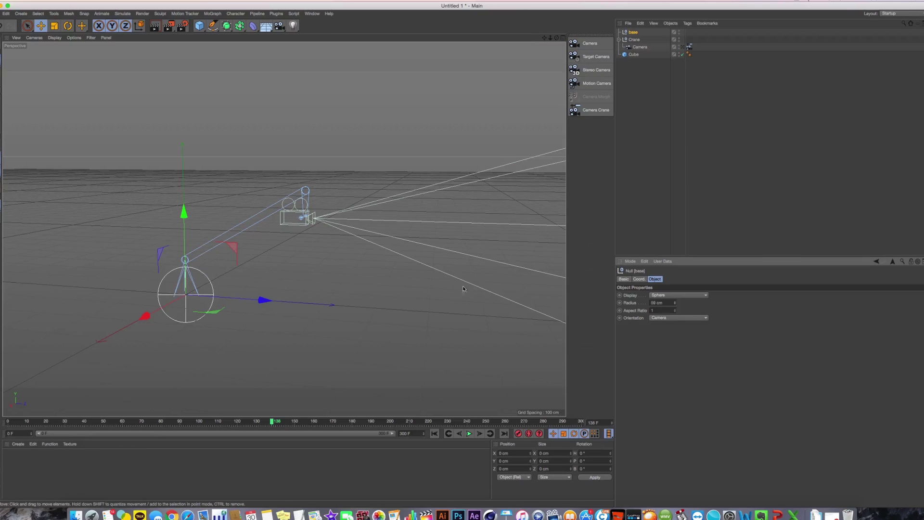
- Link the base null as the Camera Crane's Base and test moving it, undoing the test moves
{"action": "left_click_drag", "start_coordinate": [318, 280], "coordinate": [366, 269], "text": "alt"}
{"action": "left_click_drag", "start_coordinate": [688, 47], "coordinate": [674, 183]}
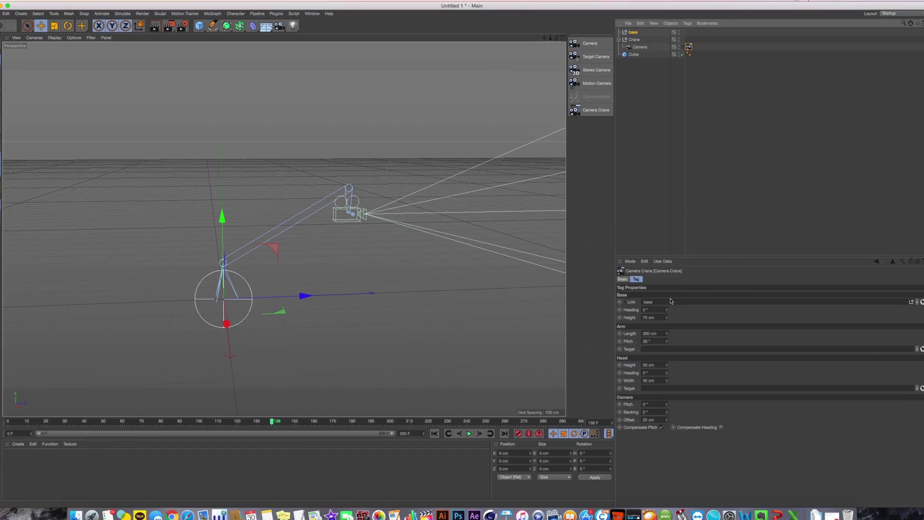
{"action": "left_click_drag", "start_coordinate": [268, 315], "coordinate": [306, 318]}
{"action": "key", "text": "super+z"}
{"action": "left_click_drag", "start_coordinate": [275, 344], "coordinate": [221, 337]}
{"action": "key", "text": "super+z"}
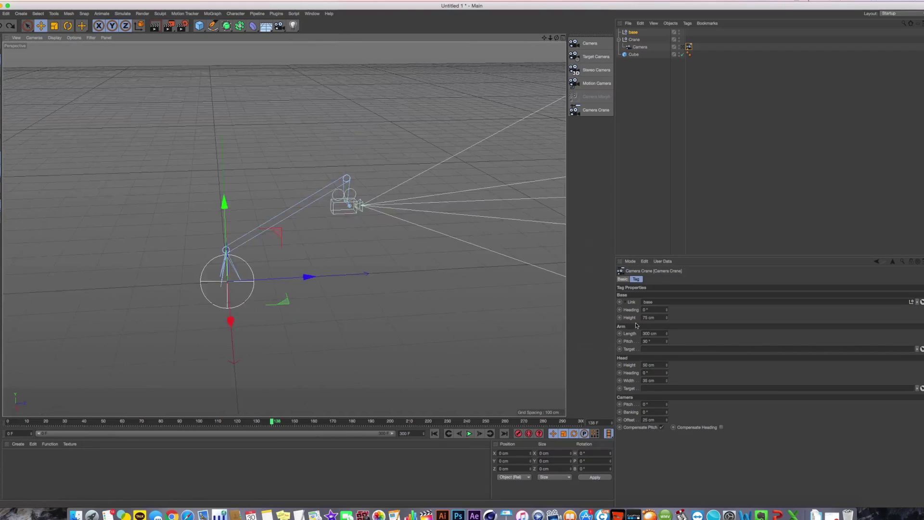
- Try a much greater Base Height on the Camera Crane and undo the change
{"action": "left_click_drag", "start_coordinate": [668, 311], "coordinate": [667, 228]}
{"action": "middle_click", "coordinate": [269, 193]}
{"action": "middle_click", "coordinate": [269, 192]}
{"action": "key", "text": "super+z"}
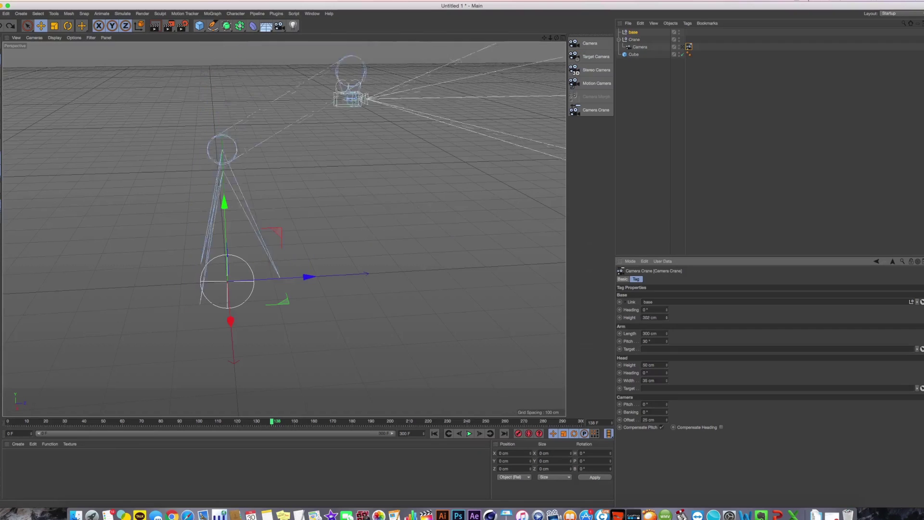
{"action": "key", "text": "super+z"}
- Try an Arm Length of 386 cm on the Camera Crane and undo it
{"action": "middle_click_drag", "start_coordinate": [306, 223], "coordinate": [284, 229], "text": "alt"}
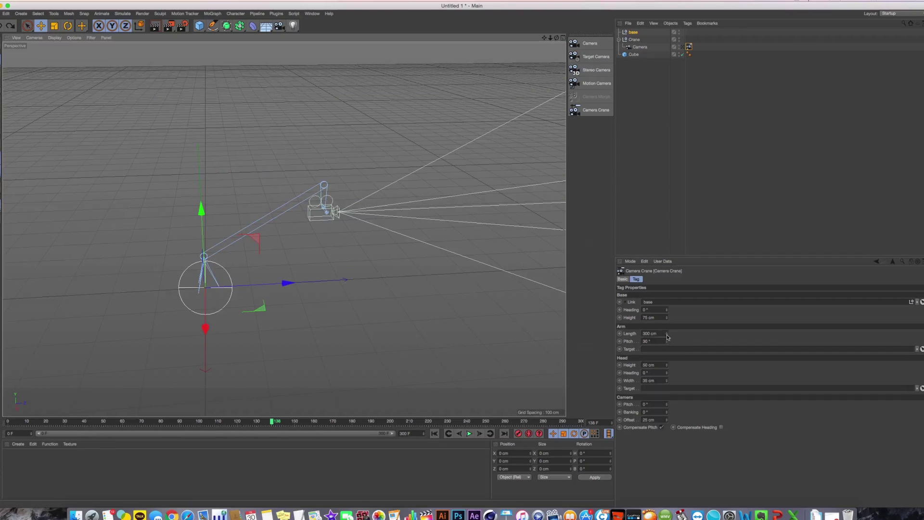
{"action": "left_click_drag", "start_coordinate": [666, 334], "coordinate": [666, 292]}
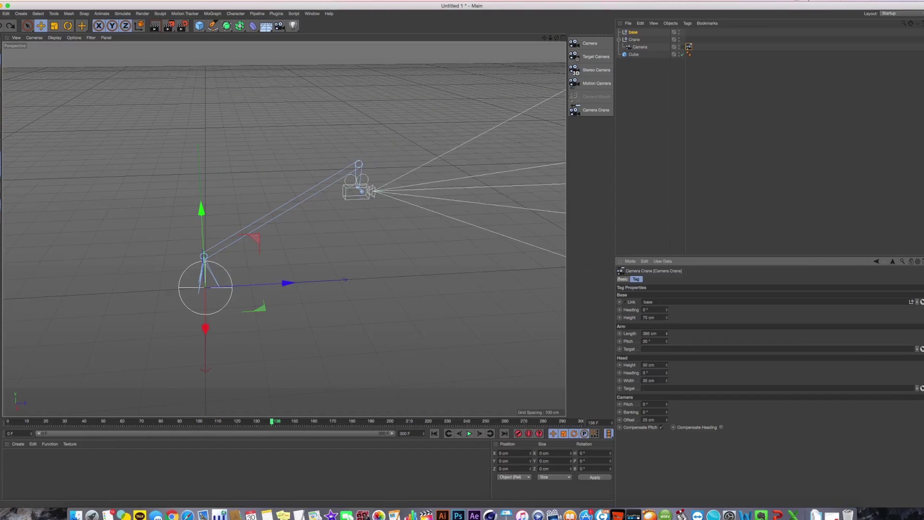
{"action": "left_click_drag", "start_coordinate": [358, 279], "coordinate": [384, 292], "text": "alt"}
{"action": "key", "text": "super+z"}
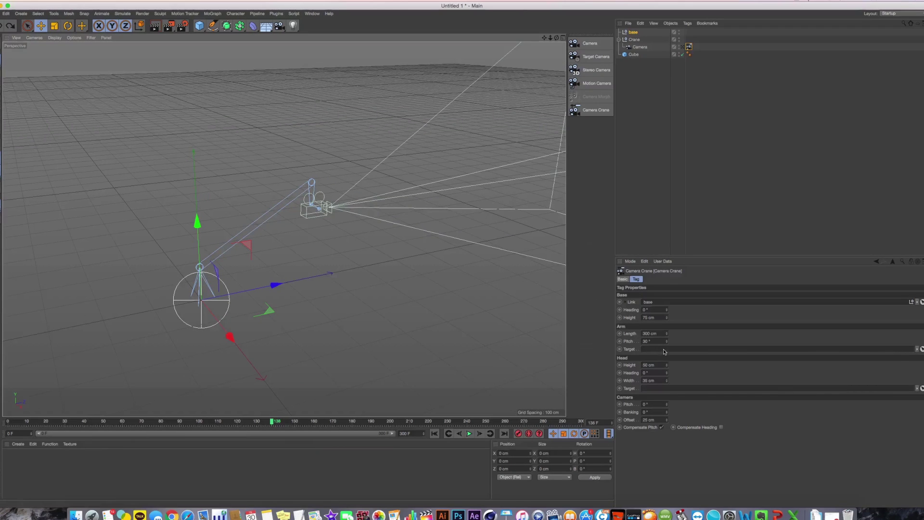
- Try different Arm Pitch angles on the Camera Crane and undo the changes
{"action": "mouse_move", "coordinate": [666, 341]}
{"action": "left_mouse_down"}
{"action": "mouse_move", "coordinate": [666, 323]}
{"action": "mouse_move", "coordinate": [666, 361]}
{"action": "mouse_move", "coordinate": [664, 332]}
{"action": "mouse_move", "coordinate": [654, 345]}
{"action": "left_mouse_up"}
{"action": "left_click_drag", "start_coordinate": [379, 286], "coordinate": [436, 236], "text": "alt"}
{"action": "left_click_drag", "start_coordinate": [661, 341], "coordinate": [661, 350]}
{"action": "key", "text": "super+z"}
{"action": "key", "text": "super+z"}
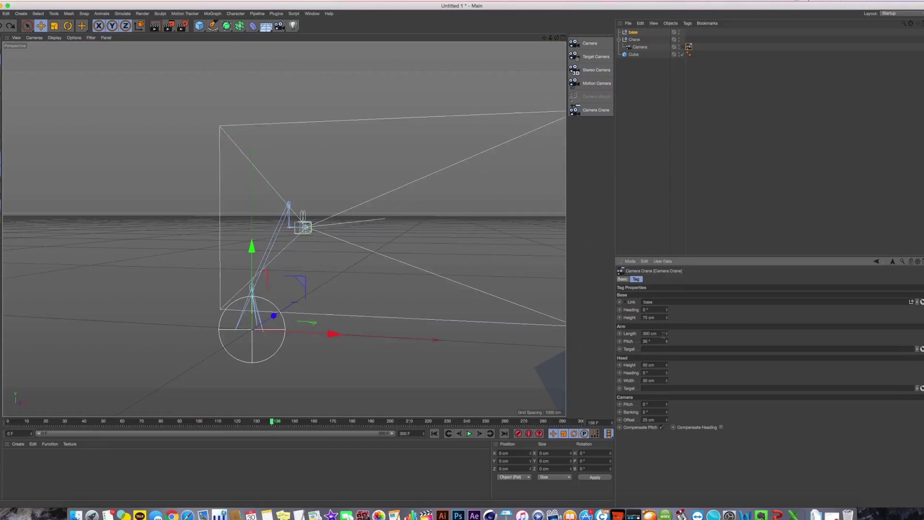
{"action": "left_click_drag", "start_coordinate": [444, 244], "coordinate": [417, 273], "text": "alt"}
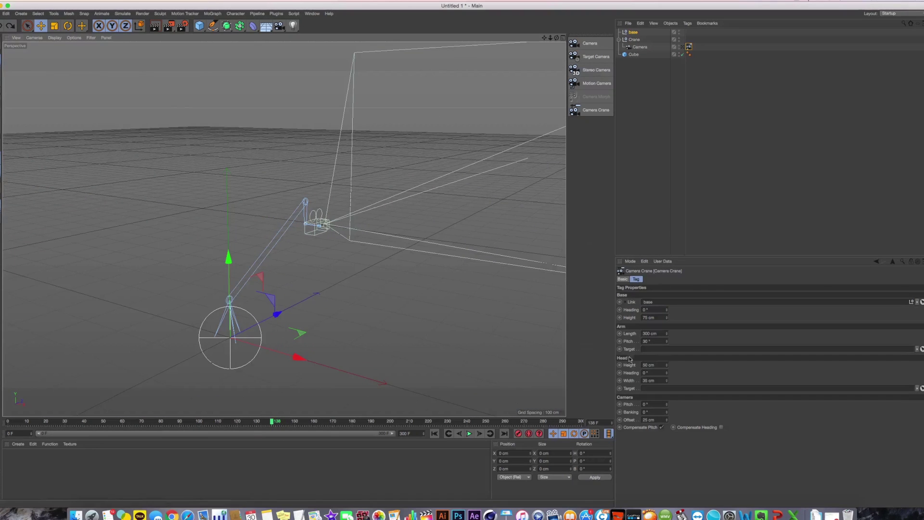
- Move the cube in the Top view to the area in front of the crane's camera, at about X 25 cm, Z 1866 cm
{"action": "left_click", "coordinate": [634, 55]}
{"action": "middle_click", "coordinate": [453, 159]}
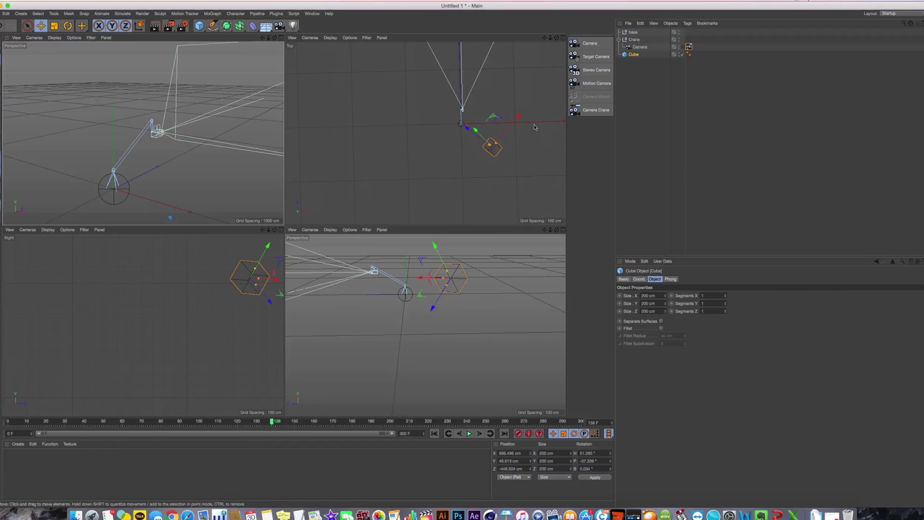
{"action": "middle_click_drag", "start_coordinate": [471, 159], "coordinate": [461, 204], "text": "alt"}
{"action": "left_click_drag", "start_coordinate": [482, 162], "coordinate": [451, 47]}
{"action": "middle_click", "coordinate": [251, 103]}
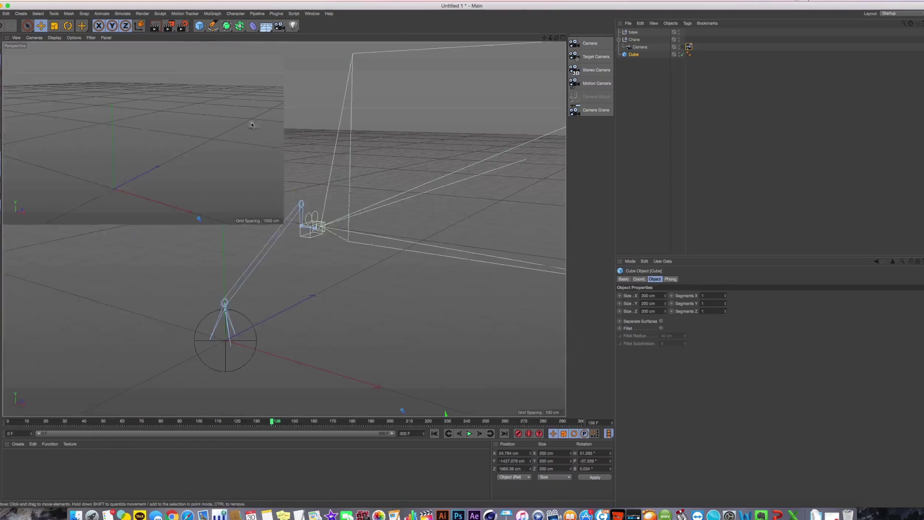
{"action": "middle_click", "coordinate": [253, 124]}
- Raise the cube in the Right view to about Y 701 cm, Z 2882 cm and check it in the Perspective view
{"action": "middle_click", "coordinate": [52, 291]}
{"action": "key", "text": "s"}
{"action": "right_click_drag", "start_coordinate": [377, 227], "coordinate": [294, 289], "text": "alt"}
{"action": "middle_click_drag", "start_coordinate": [396, 241], "coordinate": [353, 286], "text": "alt"}
{"action": "left_click_drag", "start_coordinate": [384, 268], "coordinate": [413, 218]}
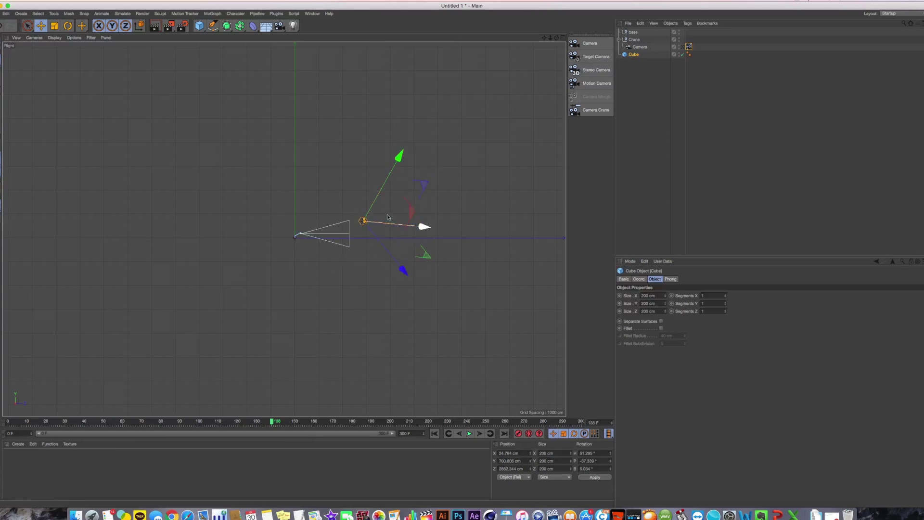
{"action": "middle_click", "coordinate": [359, 209]}
{"action": "middle_click", "coordinate": [235, 177]}
{"action": "middle_click_drag", "start_coordinate": [381, 194], "coordinate": [284, 226], "text": "alt"}
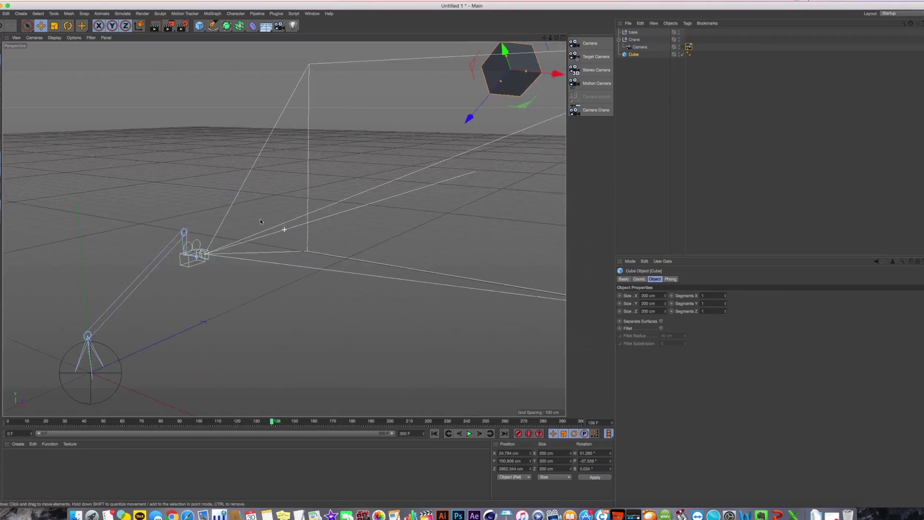
- Look through the crane's camera in the second viewport and change that view's display from wireframe to shaded
{"action": "middle_click", "coordinate": [289, 214]}
{"action": "middle_click", "coordinate": [310, 173]}
{"action": "middle_click", "coordinate": [310, 172]}
{"action": "left_click", "coordinate": [683, 48]}
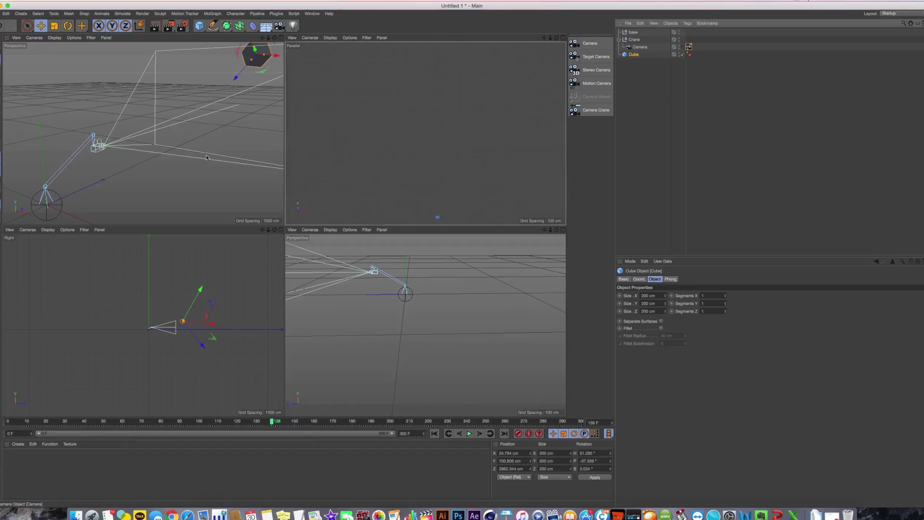
{"action": "middle_click", "coordinate": [434, 163]}
{"action": "middle_click", "coordinate": [428, 155]}
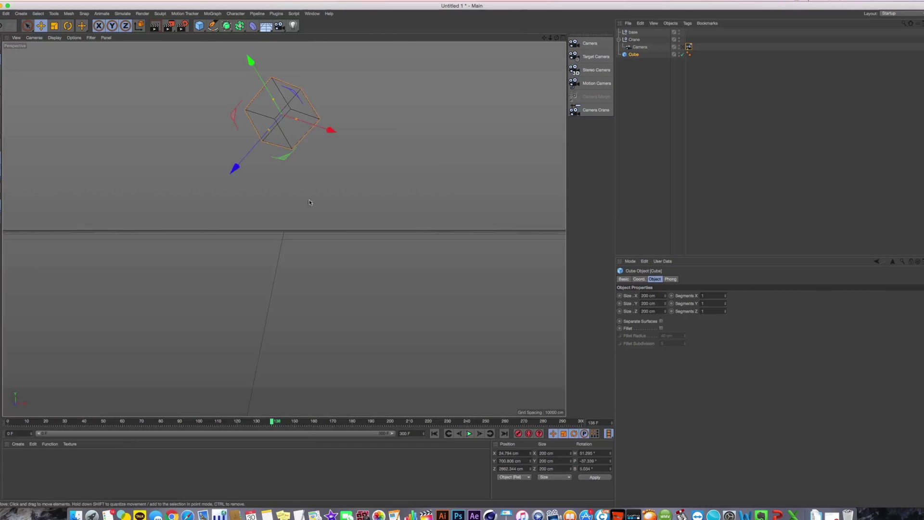
{"action": "left_click", "coordinate": [55, 38]}
{"action": "left_click", "coordinate": [67, 53]}
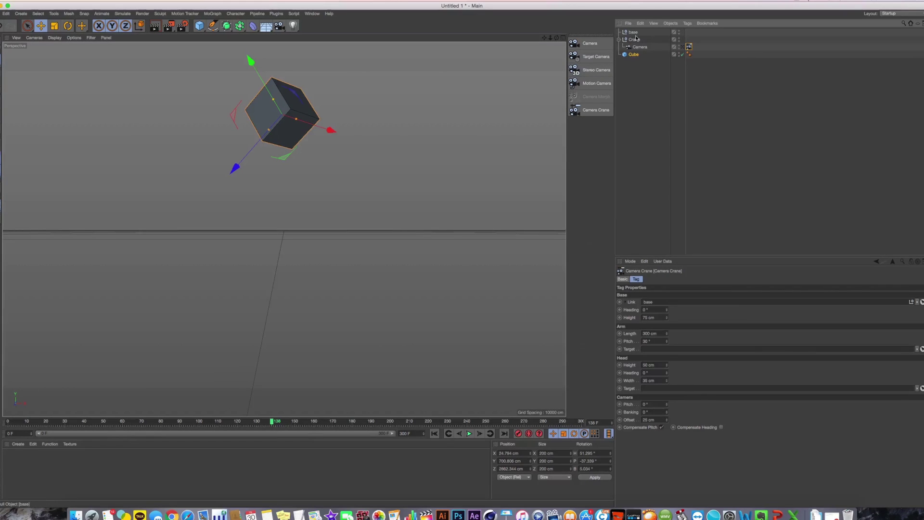
- Link the cube as the crane Arm's Target and shift the cube lower and sideways to test the aim
{"action": "left_click_drag", "start_coordinate": [634, 55], "coordinate": [654, 350]}
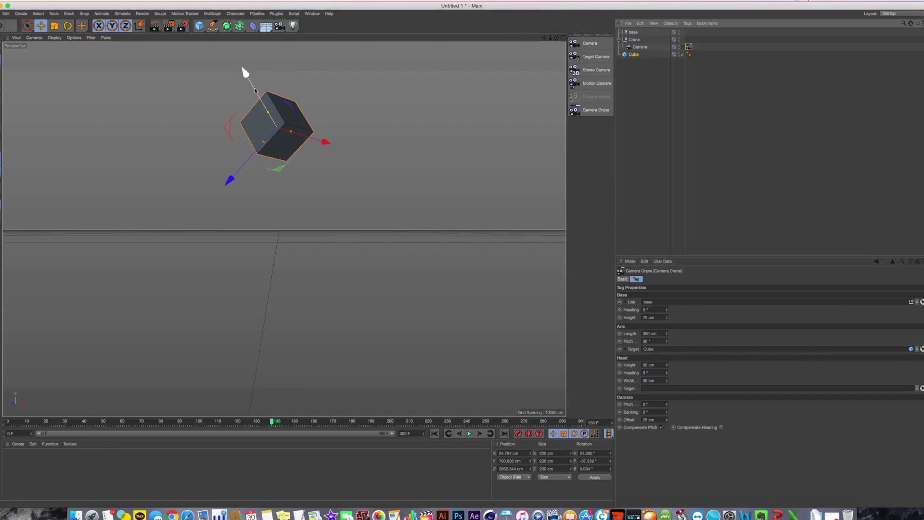
{"action": "left_click_drag", "start_coordinate": [251, 120], "coordinate": [380, 122]}
{"action": "middle_click", "coordinate": [380, 152]}
{"action": "middle_click", "coordinate": [241, 139]}
- Try a Head Height of -130 cm on the Camera Crane and undo the change
{"action": "left_click_drag", "start_coordinate": [666, 365], "coordinate": [667, 452]}
{"action": "key", "text": "super+z"}
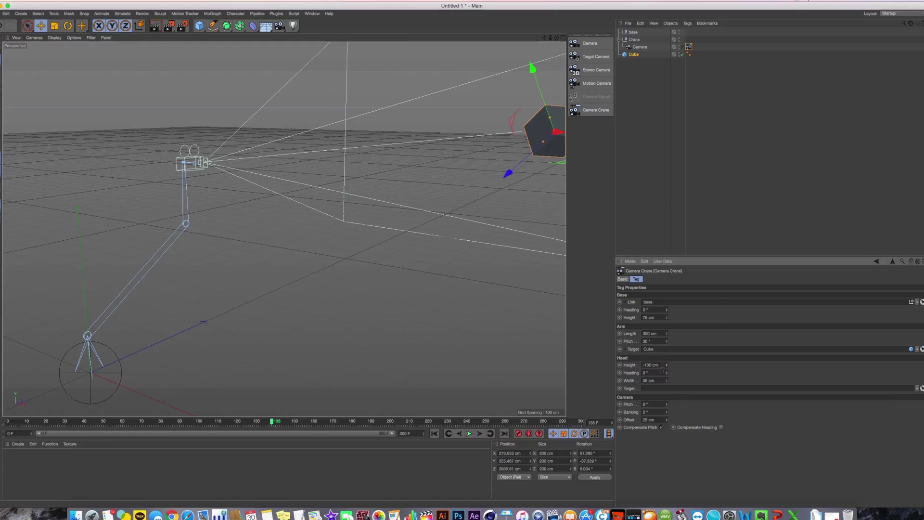
- Turn the crane's Head Heading to about -12.2°, then try a large negative Head Width and undo it
{"action": "left_click_drag", "start_coordinate": [666, 373], "coordinate": [666, 379]}
{"action": "left_click_drag", "start_coordinate": [382, 285], "coordinate": [416, 296], "text": "alt"}
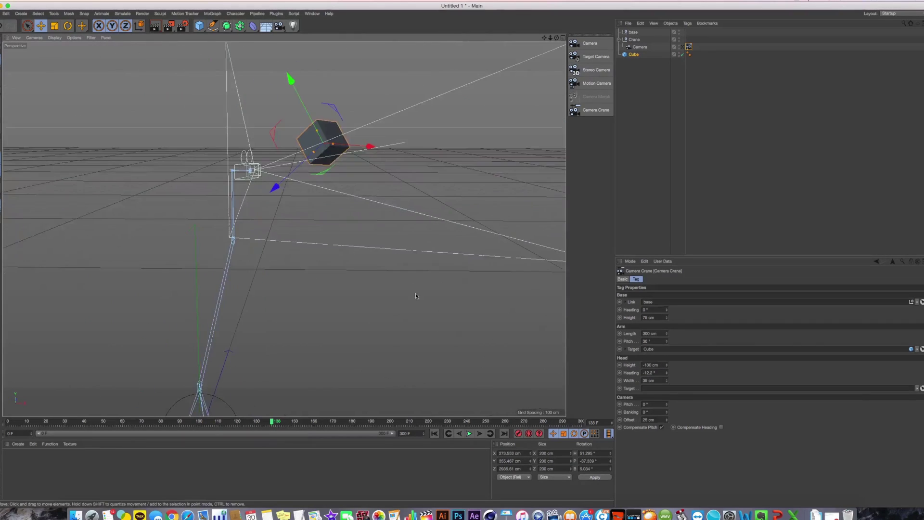
{"action": "left_click_drag", "start_coordinate": [668, 382], "coordinate": [668, 403]}
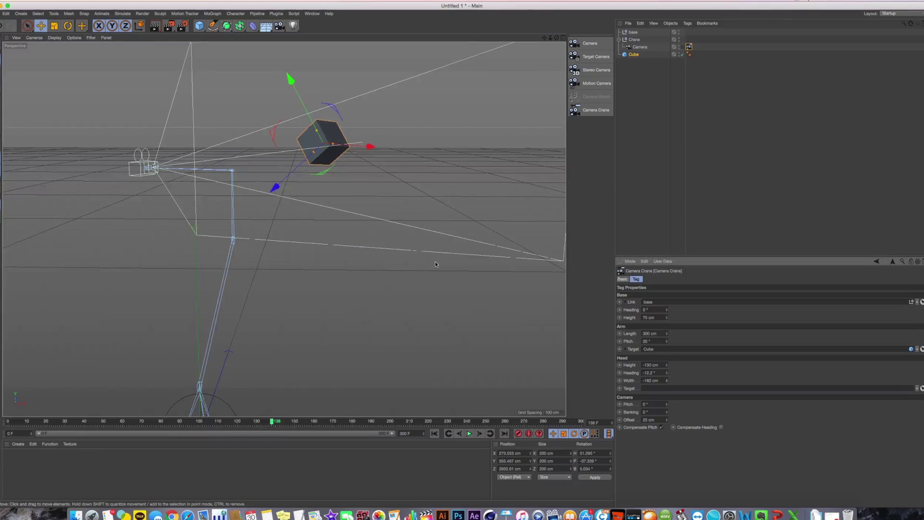
{"action": "left_click_drag", "start_coordinate": [340, 197], "coordinate": [284, 227], "text": "alt"}
{"action": "key", "text": "super+z"}
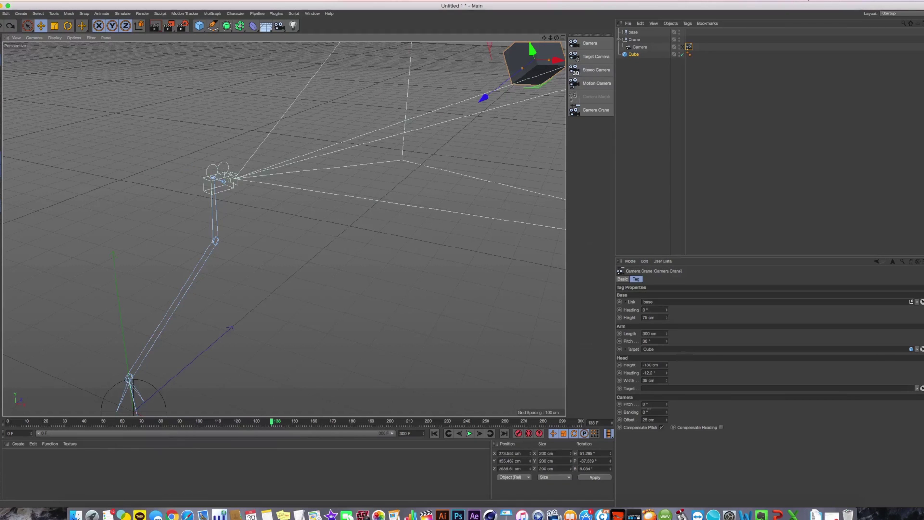
- Try a different Camera Pitch on the Camera Crane and undo the change
{"action": "left_click_drag", "start_coordinate": [666, 407], "coordinate": [667, 413]}
{"action": "key", "text": "super+z"}
- Bank the crane's camera to 28.9°, look through that camera, and reset Banking to 0°
{"action": "middle_click_drag", "start_coordinate": [343, 256], "coordinate": [381, 265], "text": "alt"}
{"action": "left_click_drag", "start_coordinate": [327, 241], "coordinate": [385, 244], "text": "alt"}
{"action": "left_click_drag", "start_coordinate": [666, 413], "coordinate": [666, 392]}
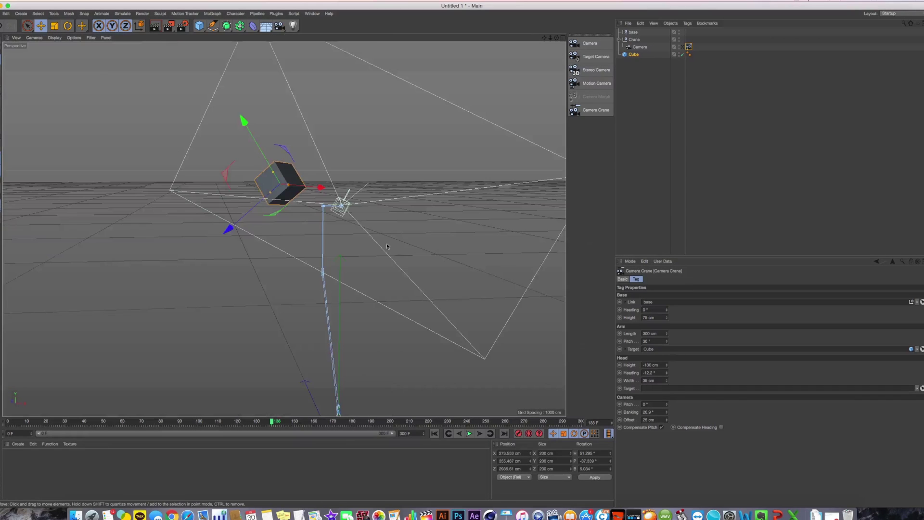
{"action": "left_click", "coordinate": [682, 47]}
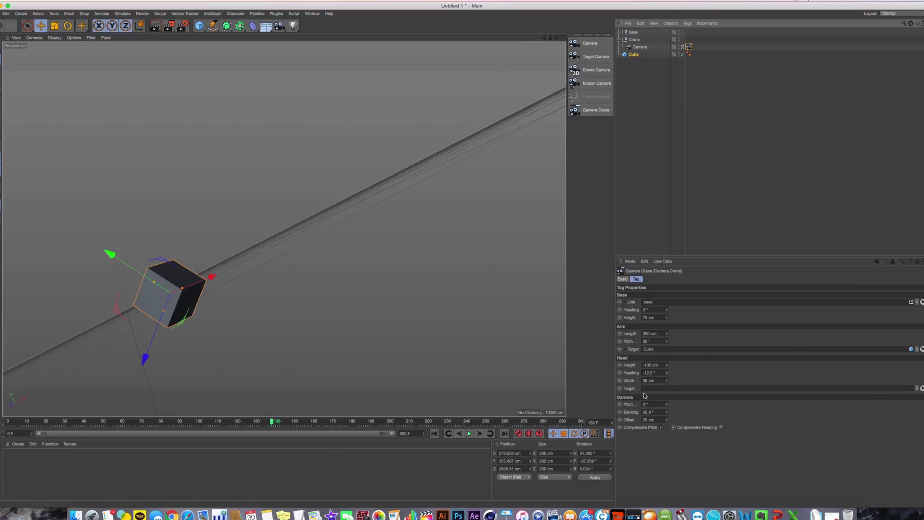
{"action": "type", "text": "0"}
{"action": "key", "text": "Return"}
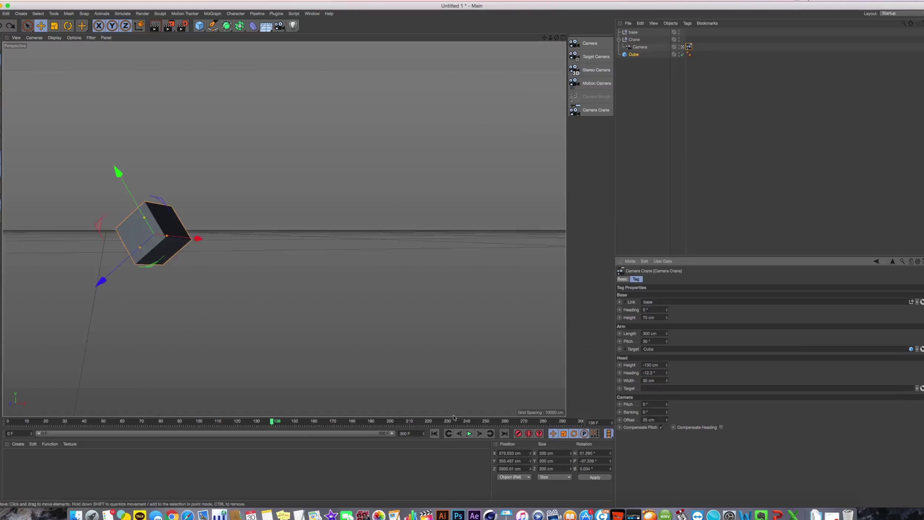
- Play the animation briefly through the crane's camera and stop it
{"action": "left_click", "coordinate": [469, 433]}
{"action": "left_click", "coordinate": [472, 434]}
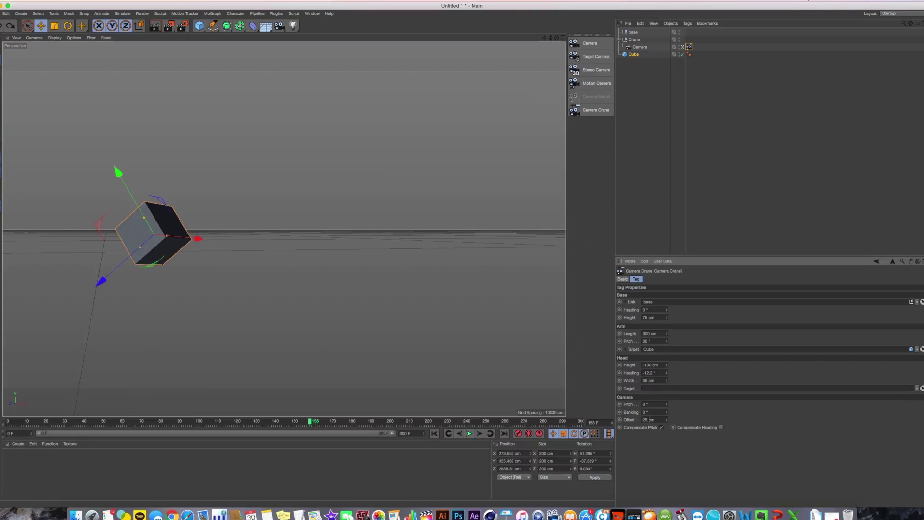
- Try a much larger Camera Offset on the crane, check the camera's distance in the Perspective view, and undo it
{"action": "left_click_drag", "start_coordinate": [666, 423], "coordinate": [663, 421]}
{"action": "middle_click", "coordinate": [525, 275]}
{"action": "middle_click", "coordinate": [520, 272]}
{"action": "left_click_drag", "start_coordinate": [318, 240], "coordinate": [310, 263], "text": "alt"}
{"action": "key", "text": "s"}
{"action": "scroll", "coordinate": [405, 246], "scroll_direction": "down", "scroll_amount": 15}
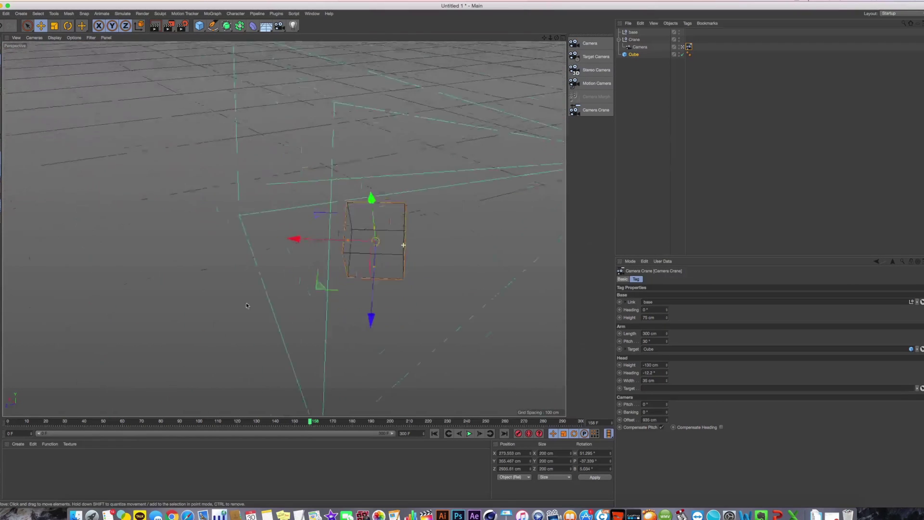
{"action": "middle_click_drag", "start_coordinate": [365, 263], "coordinate": [296, 272], "text": "alt"}
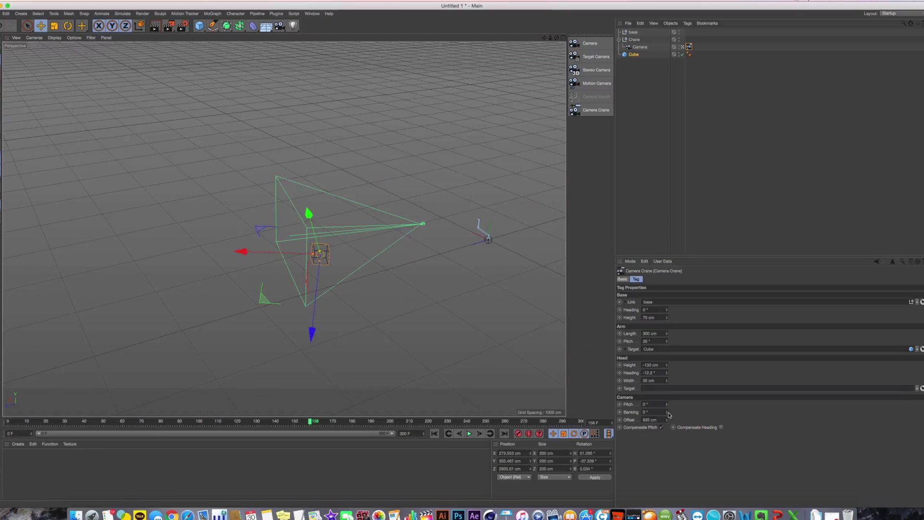
{"action": "left_click_drag", "start_coordinate": [667, 422], "coordinate": [667, 449]}
{"action": "key", "text": "super+z"}
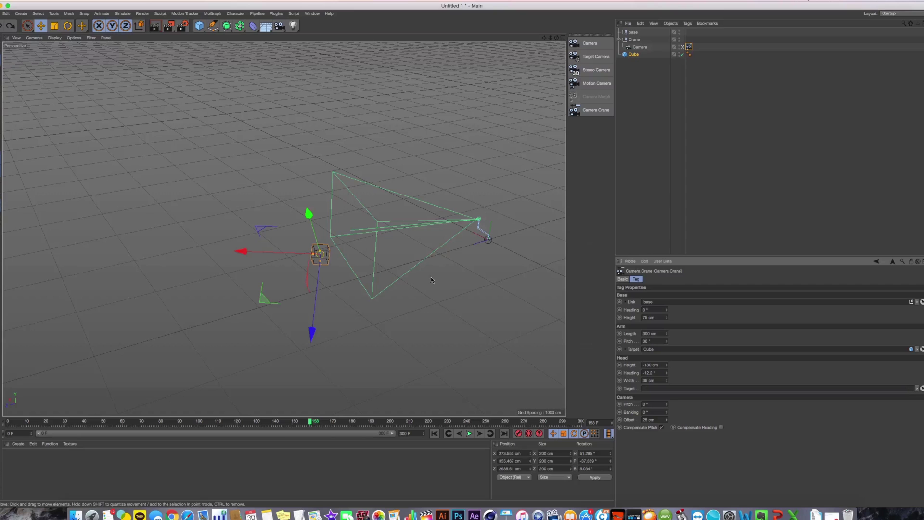
- Enable Compensate Heading on the Camera Crane and return to the view through the crane's camera
{"action": "left_click_drag", "start_coordinate": [431, 276], "coordinate": [394, 265], "text": "alt"}
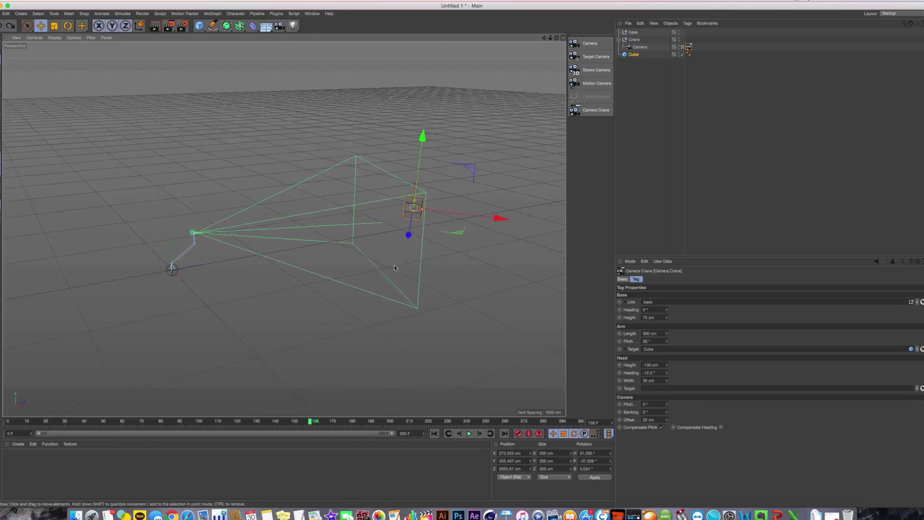
{"action": "left_click", "coordinate": [661, 427]}
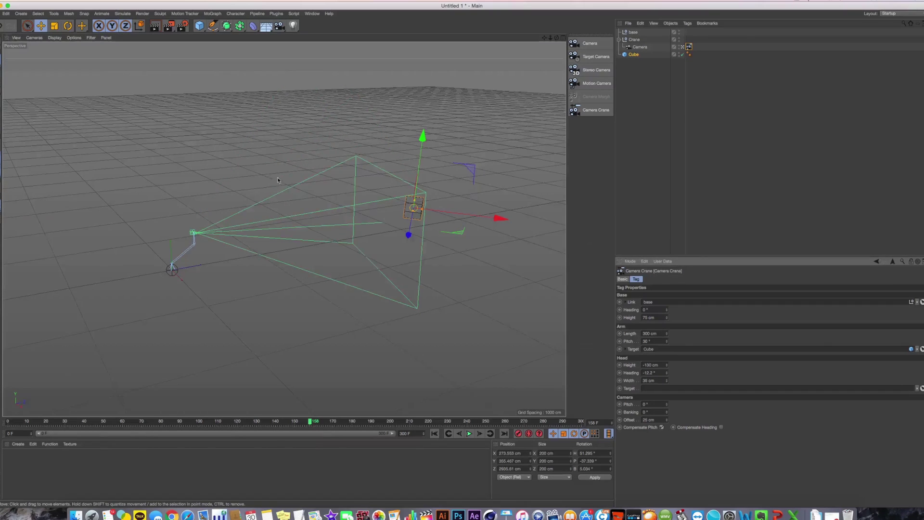
{"action": "left_click_drag", "start_coordinate": [279, 175], "coordinate": [361, 243], "text": "alt"}
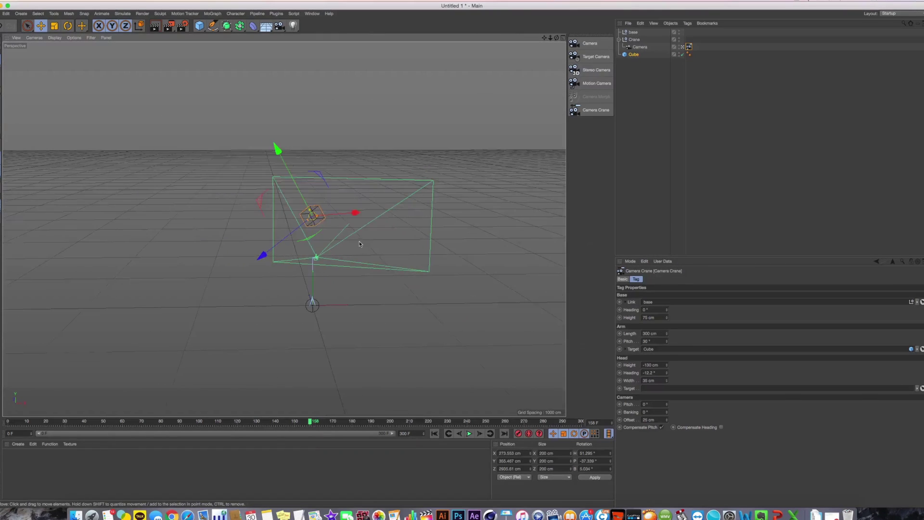
{"action": "left_click", "coordinate": [641, 429]}
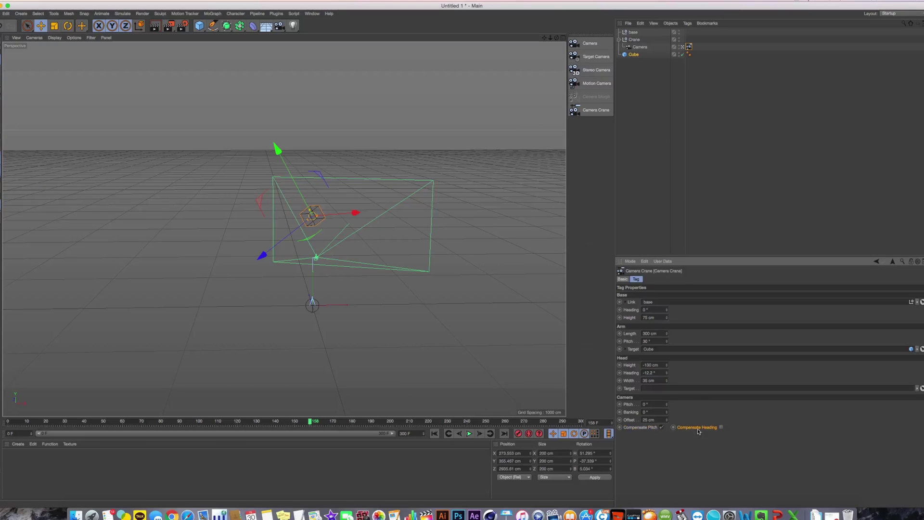
{"action": "left_click", "coordinate": [721, 428]}
{"action": "left_click", "coordinate": [641, 427]}
{"action": "mouse_move", "coordinate": [384, 300]}
{"action": "left_mouse_down", "text": "alt"}
{"action": "mouse_move", "coordinate": [359, 284]}
{"action": "mouse_move", "coordinate": [384, 300]}
{"action": "left_mouse_up", "text": "alt"}
{"action": "middle_click", "coordinate": [383, 300]}
{"action": "middle_click", "coordinate": [184, 148]}
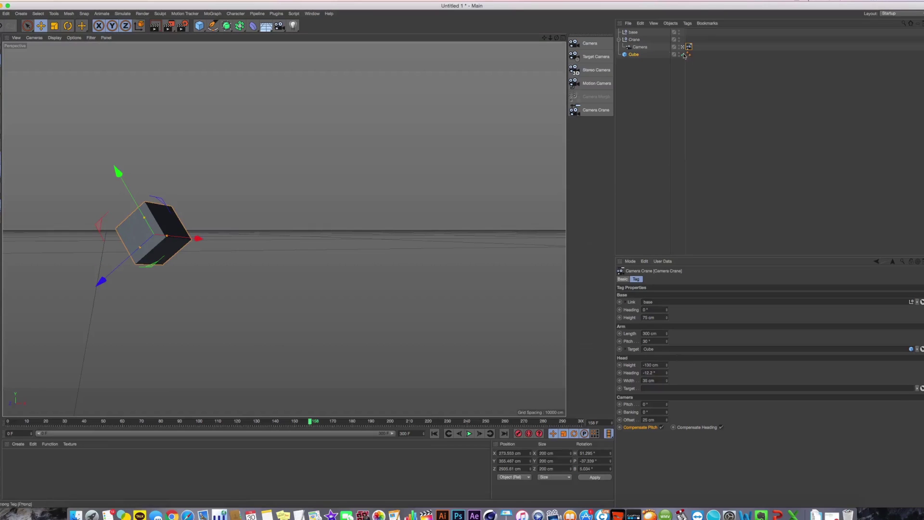
- Disable Compensate Pitch on the Camera Crane and show all four viewports
{"action": "left_click", "coordinate": [662, 427]}
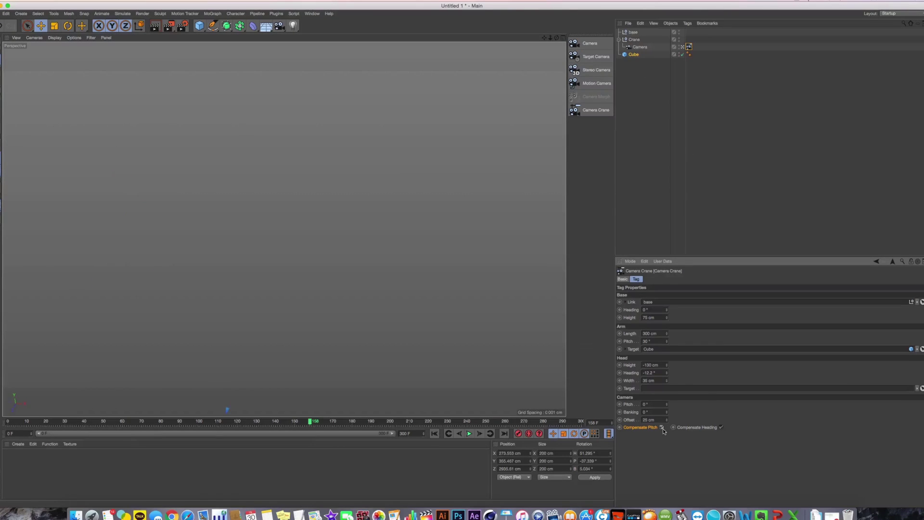
{"action": "key", "text": "F5"}
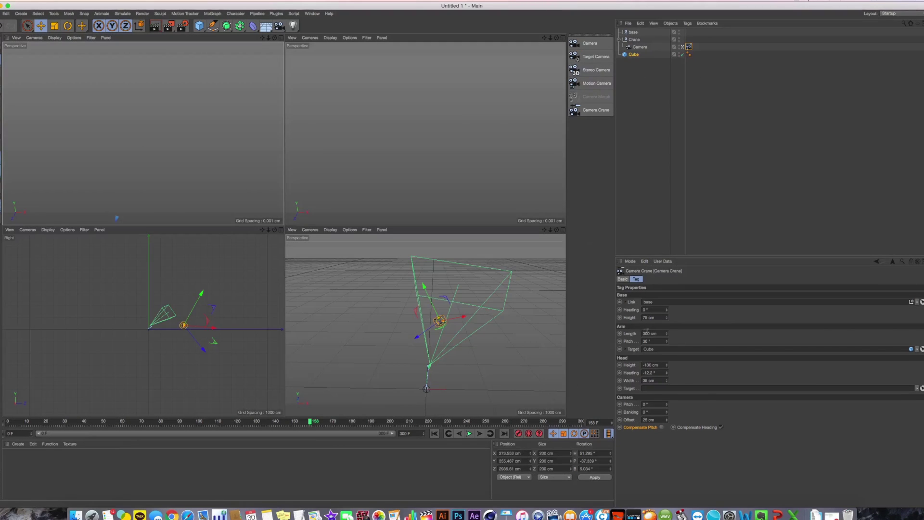
- Try another Camera Pitch value and undo it, then clear the crane Arm's Target link
{"action": "left_click_drag", "start_coordinate": [667, 404], "coordinate": [666, 419]}
{"action": "key", "text": "super+z"}
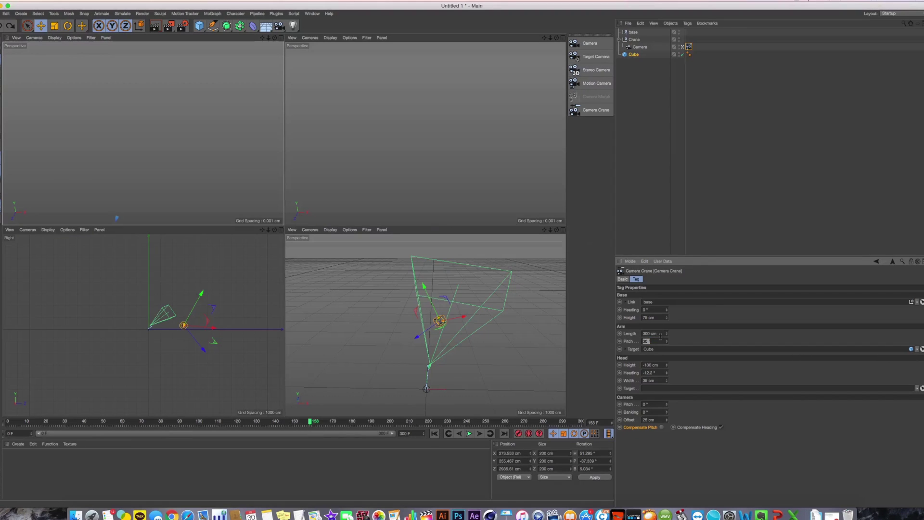
{"action": "left_click", "coordinate": [917, 349]}
{"action": "left_click", "coordinate": [911, 356]}
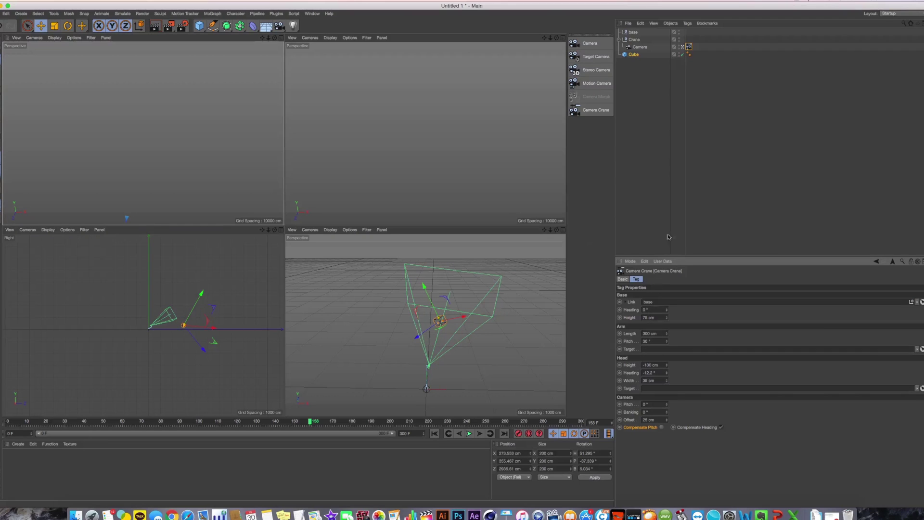
- Delete all objects from the scene
{"action": "left_click_drag", "start_coordinate": [641, 62], "coordinate": [608, 17]}
{"action": "key", "text": "Delete"}
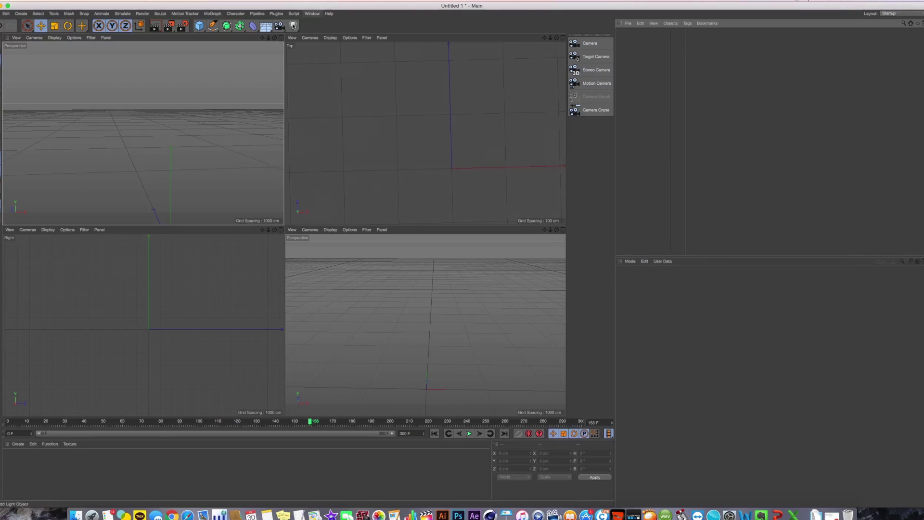
- Create a new cube and a Camera Crane, and take the camera out of the cube's hierarchy
{"action": "left_click", "coordinate": [199, 26]}
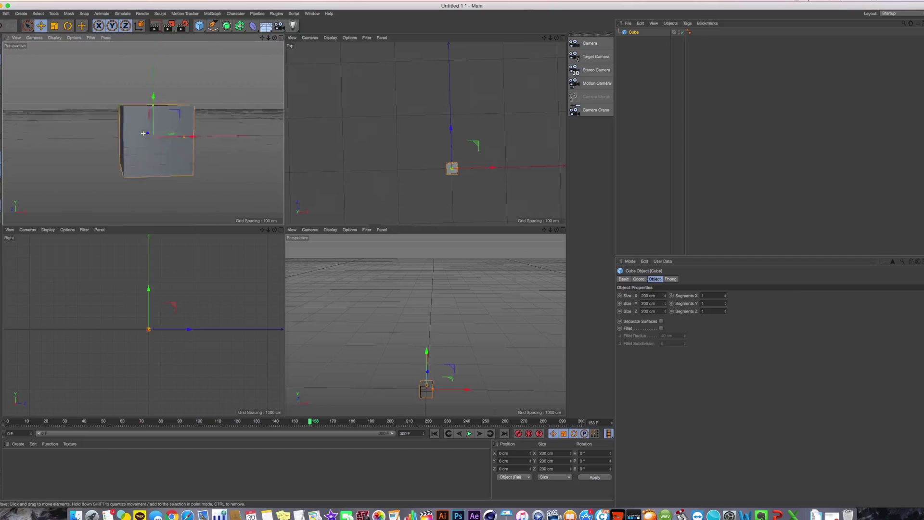
{"action": "left_click", "coordinate": [596, 110]}
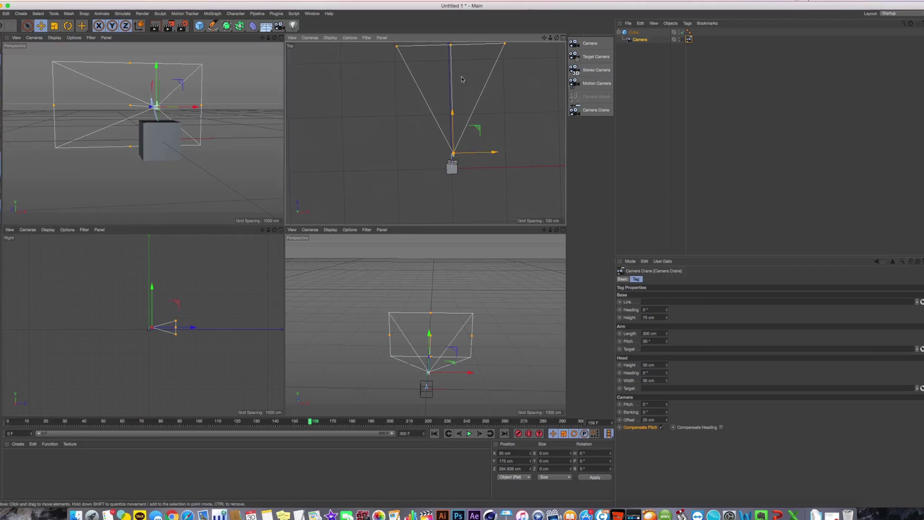
{"action": "left_click", "coordinate": [640, 33]}
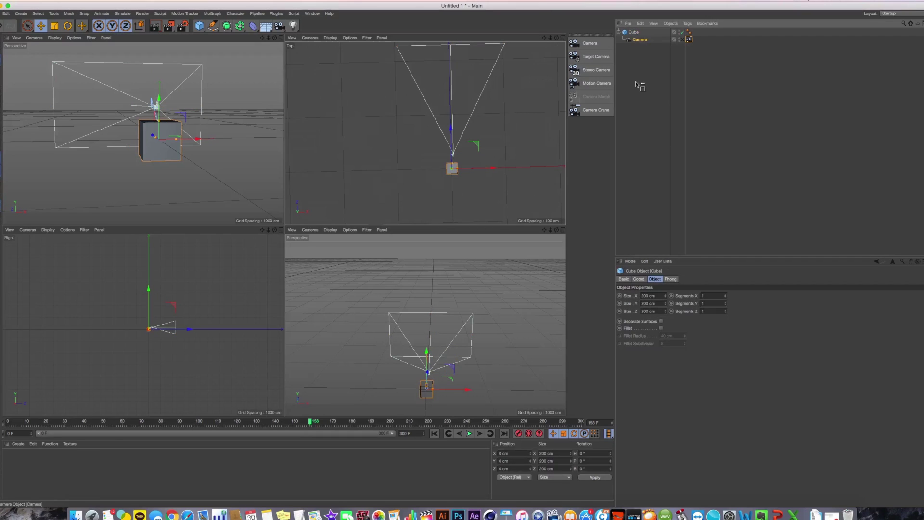
{"action": "left_click_drag", "start_coordinate": [636, 84], "coordinate": [635, 84]}
{"action": "left_click", "coordinate": [636, 84]}
- Move the cube to about X 46, Y 281, Z 2429 cm and look at it through the crane's camera
{"action": "left_click", "coordinate": [632, 33]}
{"action": "left_click_drag", "start_coordinate": [517, 133], "coordinate": [515, 1]}
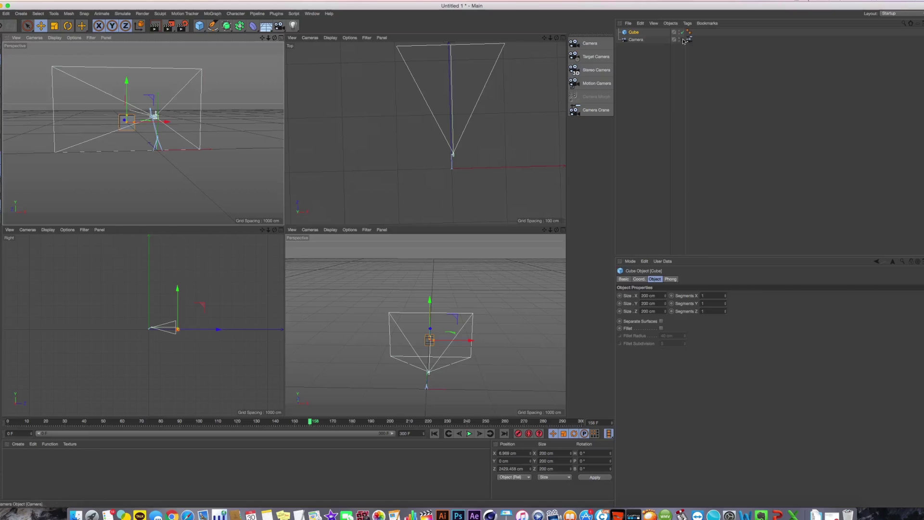
{"action": "key", "text": "F1"}
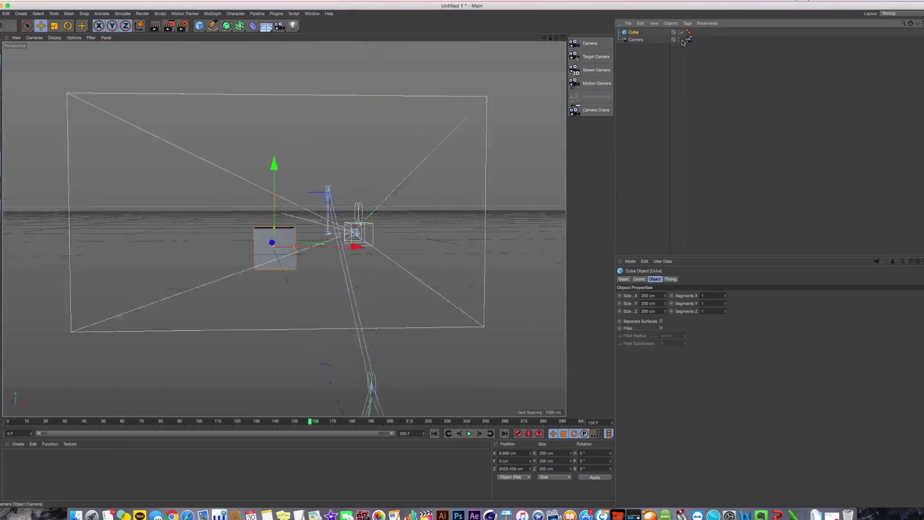
{"action": "left_click", "coordinate": [682, 40]}
{"action": "left_click_drag", "start_coordinate": [329, 224], "coordinate": [339, 150]}
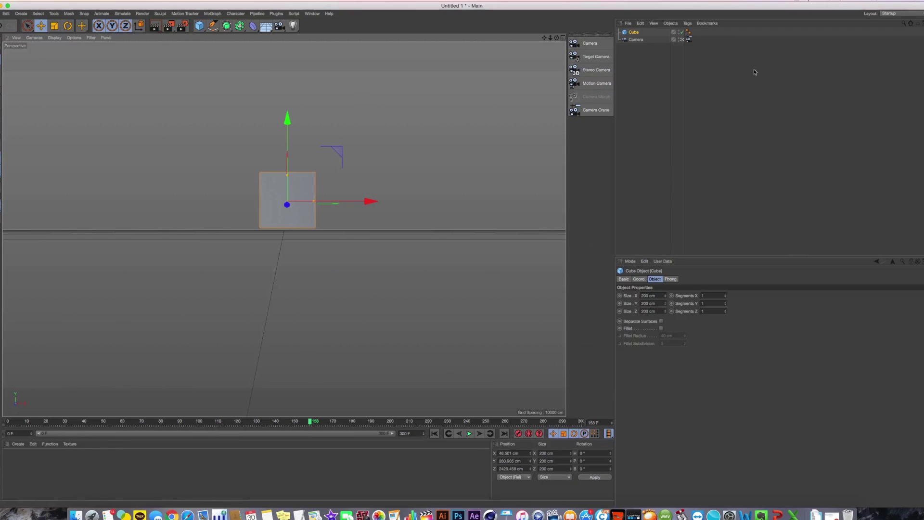
- Open the new Camera Crane tag's settings and disable Compensate Pitch, viewing the crane from the side
{"action": "left_click", "coordinate": [688, 40]}
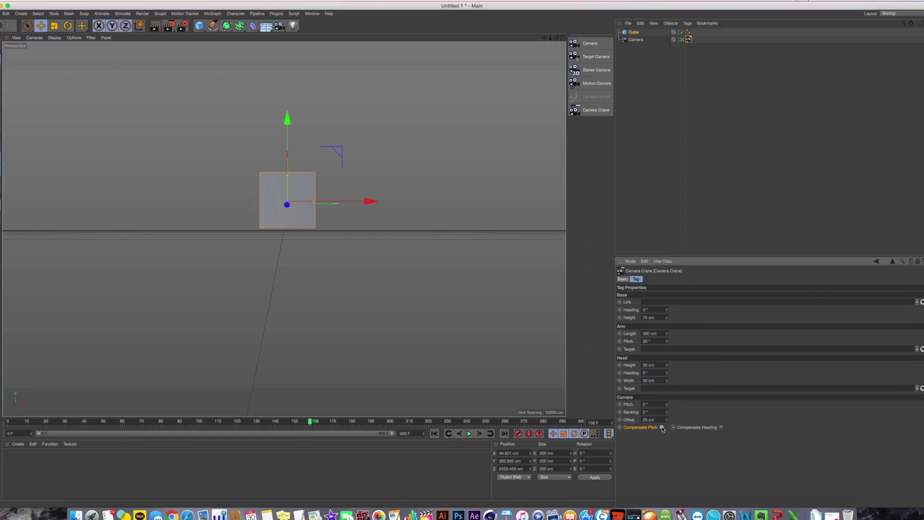
{"action": "key", "text": "F2"}
{"action": "key", "text": "F1"}
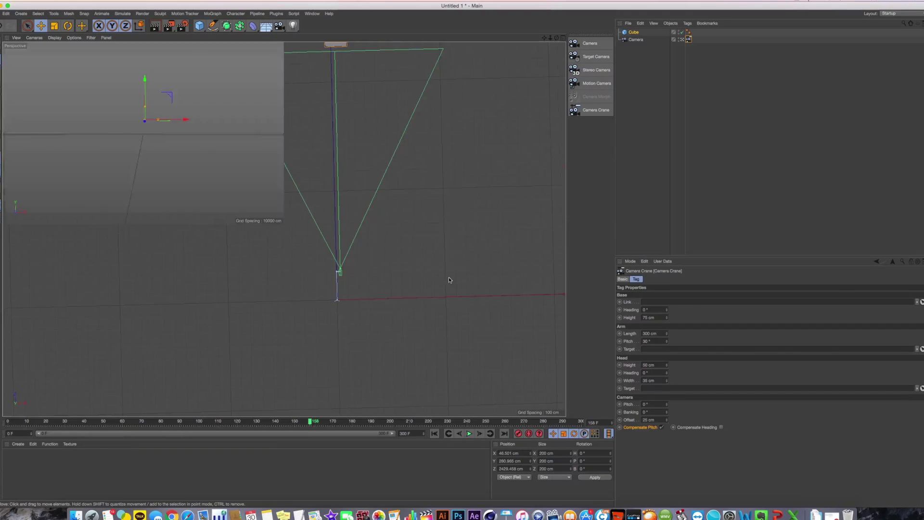
{"action": "left_click_drag", "start_coordinate": [442, 312], "coordinate": [245, 224], "text": "alt"}
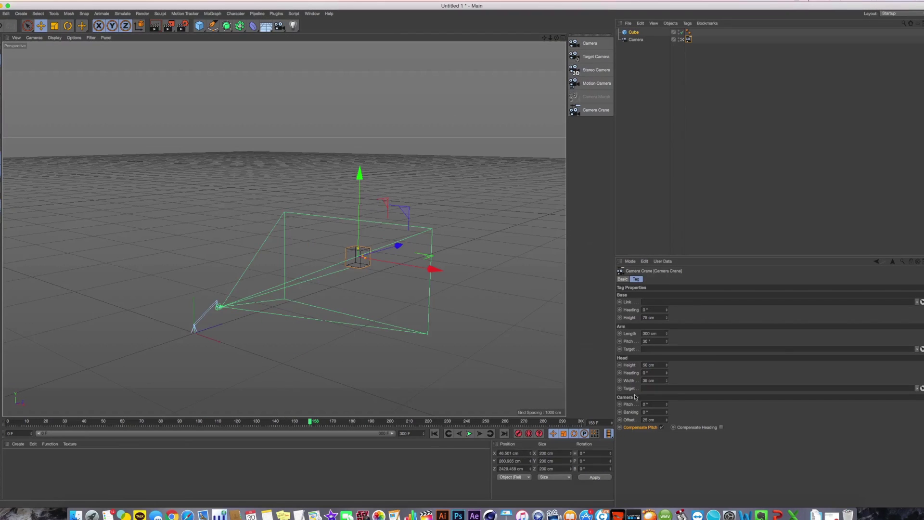
{"action": "left_click", "coordinate": [661, 427]}
{"action": "left_click_drag", "start_coordinate": [441, 311], "coordinate": [236, 288], "text": "alt"}
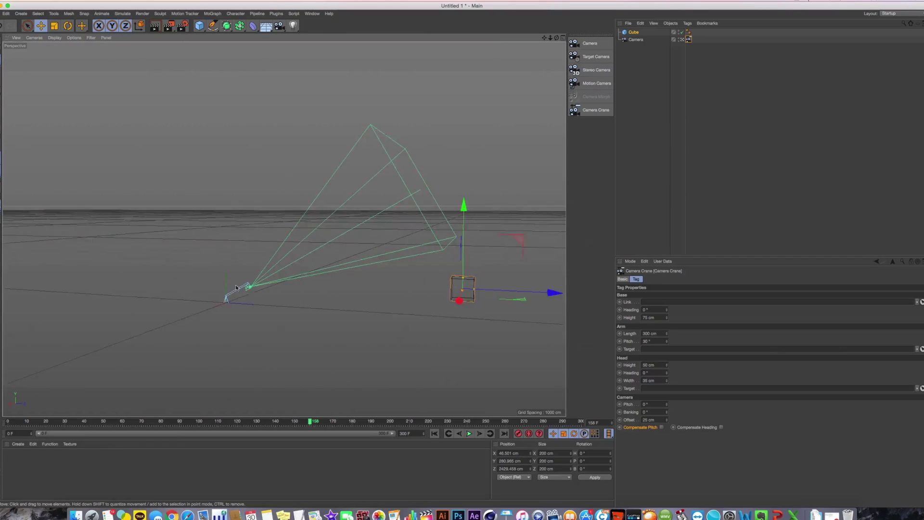
{"action": "right_click_drag", "start_coordinate": [235, 288], "coordinate": [416, 288], "text": "alt"}
- Switch Compensate Pitch on and off repeatedly to compare how the crane's camera tilts
{"action": "left_click", "coordinate": [662, 427]}
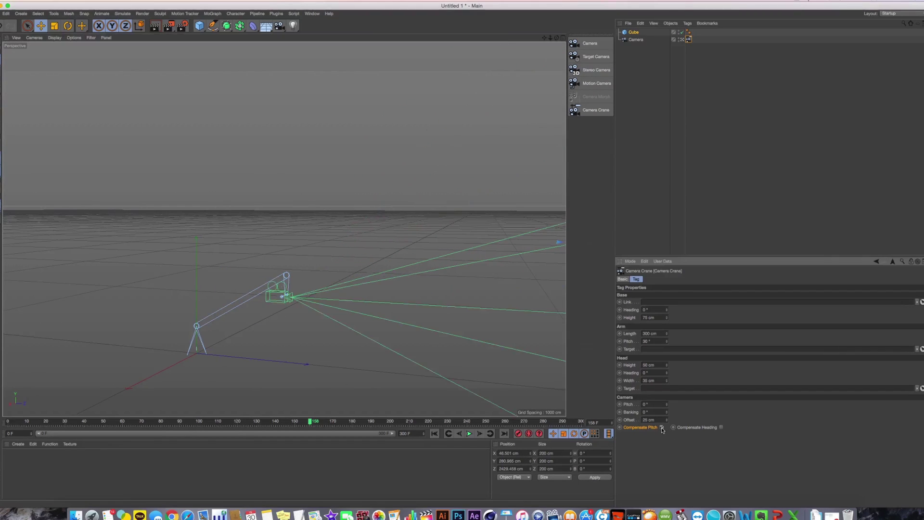
{"action": "left_click", "coordinate": [662, 427]}
{"action": "left_click", "coordinate": [661, 427]}
{"action": "left_click", "coordinate": [661, 427]}
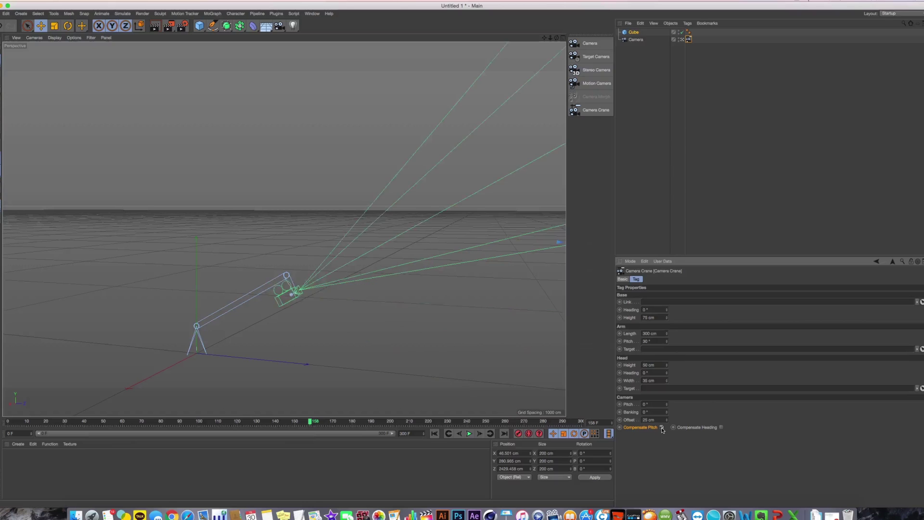
{"action": "left_click", "coordinate": [661, 427]}
{"action": "left_click", "coordinate": [662, 427]}
{"action": "left_click", "coordinate": [661, 427]}
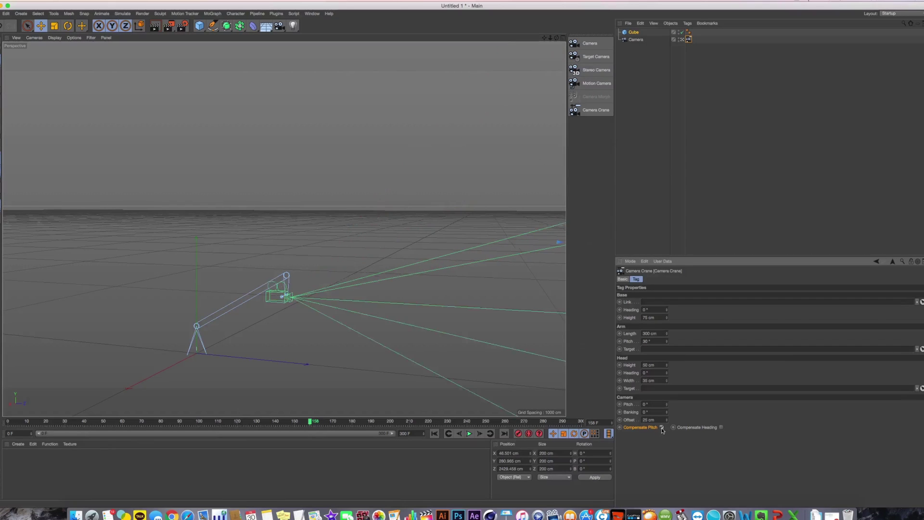
{"action": "left_click", "coordinate": [661, 427]}
- Test the crane's Head Height and compare the camera's aim with Compensate Pitch on and off once more
{"action": "left_click_drag", "start_coordinate": [667, 366], "coordinate": [666, 373]}
{"action": "mouse_move", "coordinate": [320, 272]}
{"action": "left_mouse_down", "text": "alt"}
{"action": "mouse_move", "coordinate": [289, 318]}
{"action": "mouse_move", "coordinate": [282, 266]}
{"action": "mouse_move", "coordinate": [408, 260]}
{"action": "mouse_move", "coordinate": [304, 265]}
{"action": "left_mouse_up", "text": "alt"}
{"action": "left_click", "coordinate": [662, 428]}
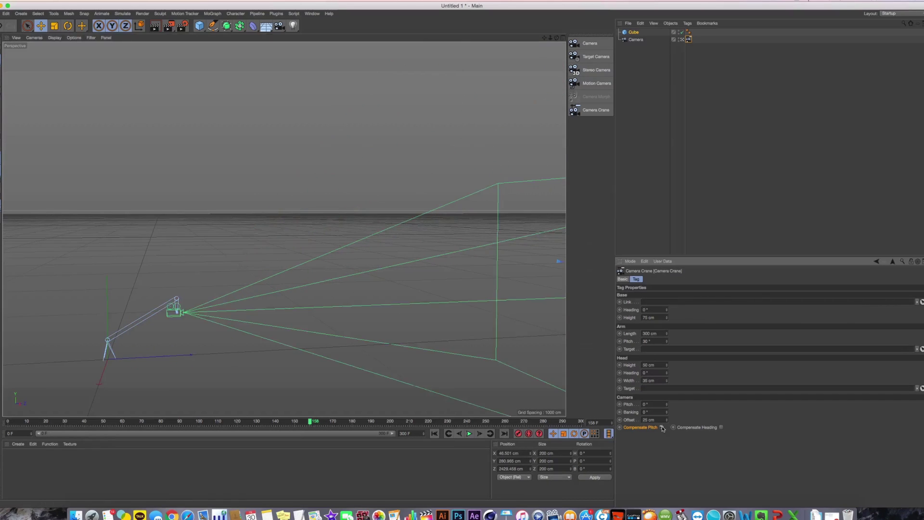
{"action": "left_click", "coordinate": [662, 427]}
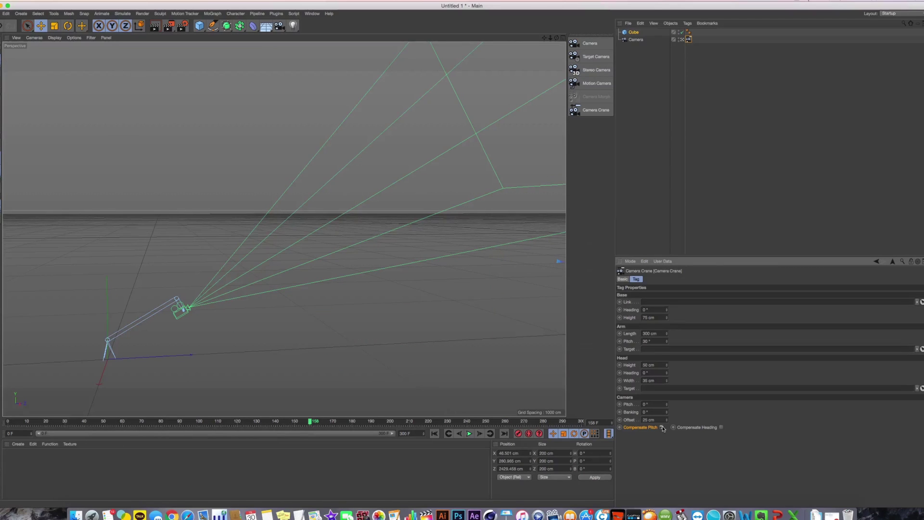
- Compare the crane's camera tilt from closer up with Compensate Pitch off and on, leaving Compensate Pitch enabled
{"action": "left_click", "coordinate": [662, 428]}
{"action": "left_click", "coordinate": [662, 427]}
{"action": "middle_click_drag", "start_coordinate": [188, 327], "coordinate": [330, 304], "text": "alt"}
{"action": "right_click_drag", "start_coordinate": [347, 292], "coordinate": [416, 297], "text": "alt"}
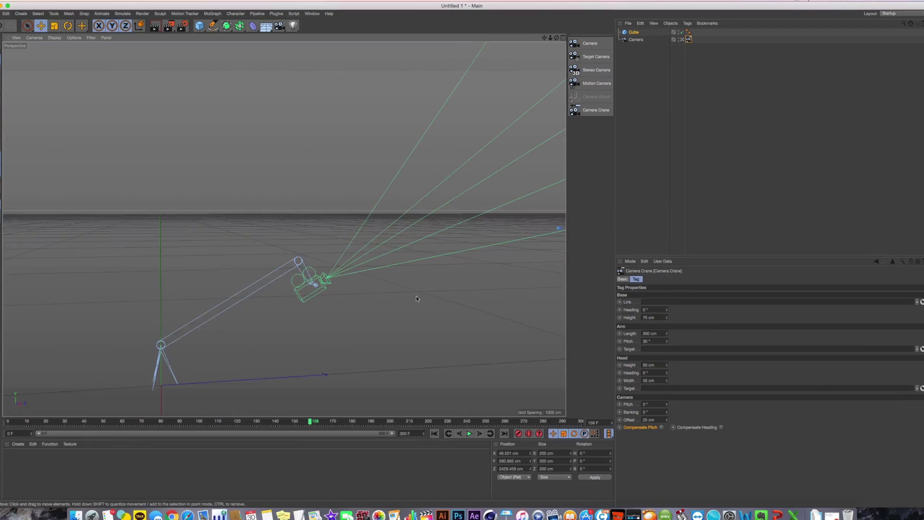
{"action": "left_click", "coordinate": [662, 428]}
{"action": "middle_click_drag", "start_coordinate": [423, 281], "coordinate": [231, 252], "text": "alt"}
{"action": "left_click_drag", "start_coordinate": [231, 252], "coordinate": [336, 274], "text": "alt"}
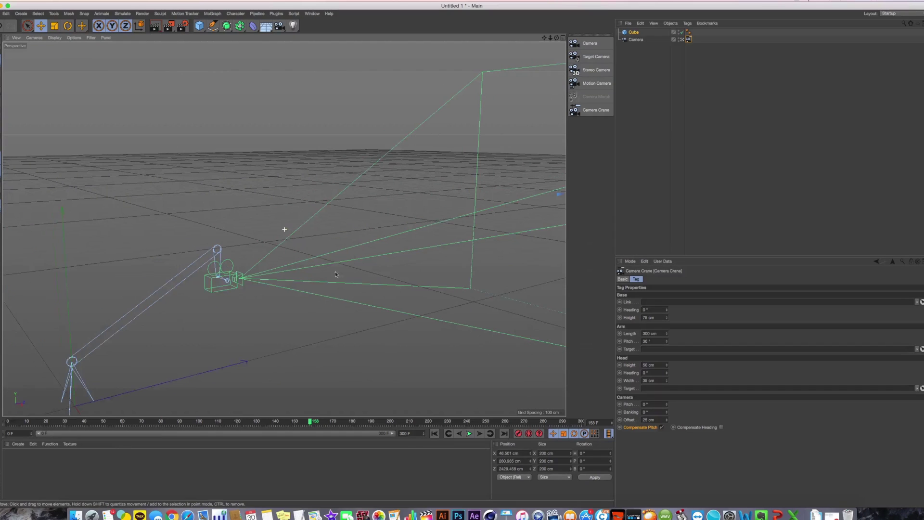
- Enable Compensate Heading and adjust the crane's Head to about 150 cm Height, a slight Heading and about 249 cm Width
{"action": "left_click", "coordinate": [721, 428]}
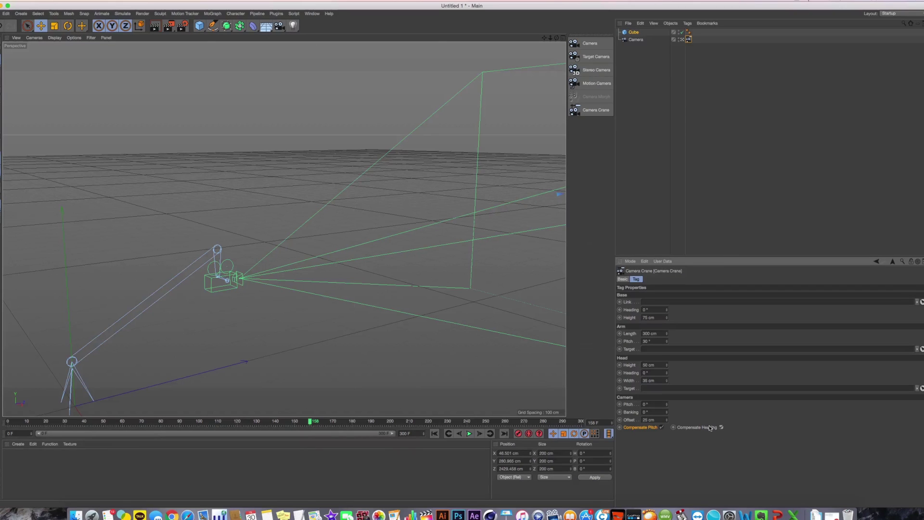
{"action": "left_click_drag", "start_coordinate": [666, 366], "coordinate": [722, 415]}
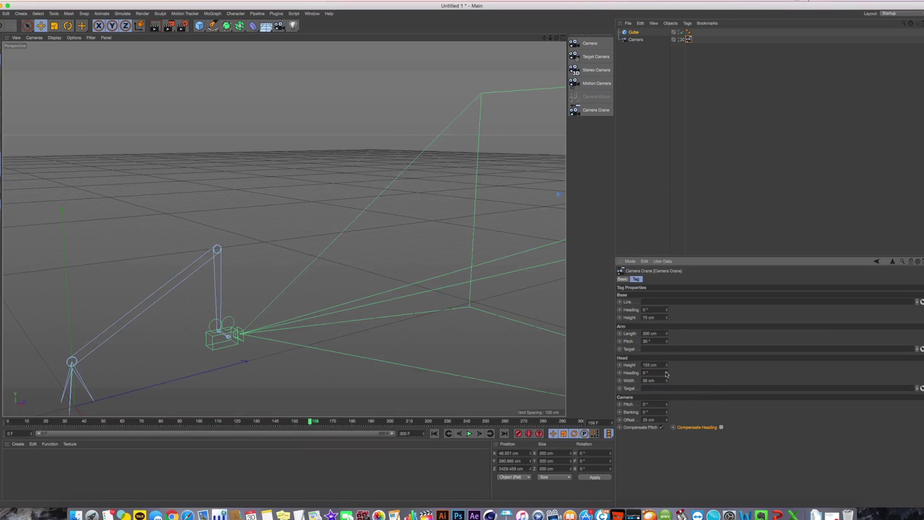
{"action": "left_click_drag", "start_coordinate": [666, 374], "coordinate": [667, 375]}
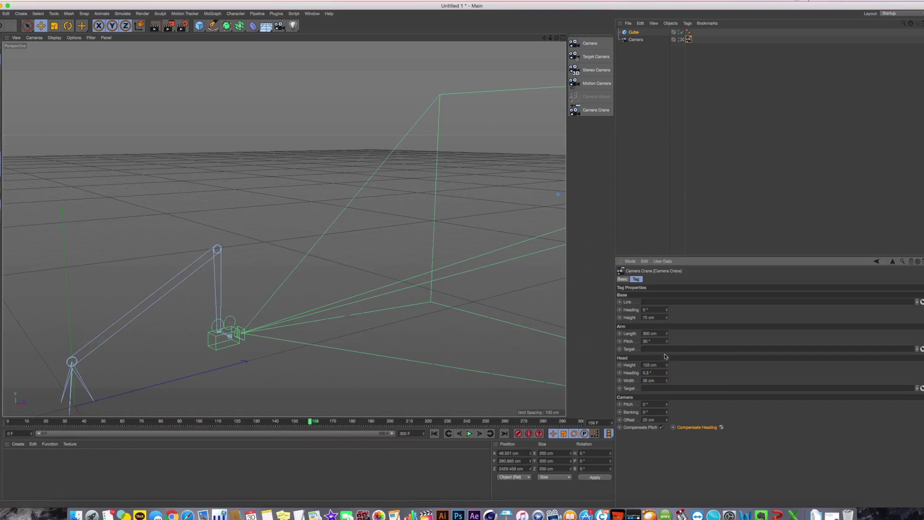
{"action": "left_click_drag", "start_coordinate": [666, 379], "coordinate": [716, 418]}
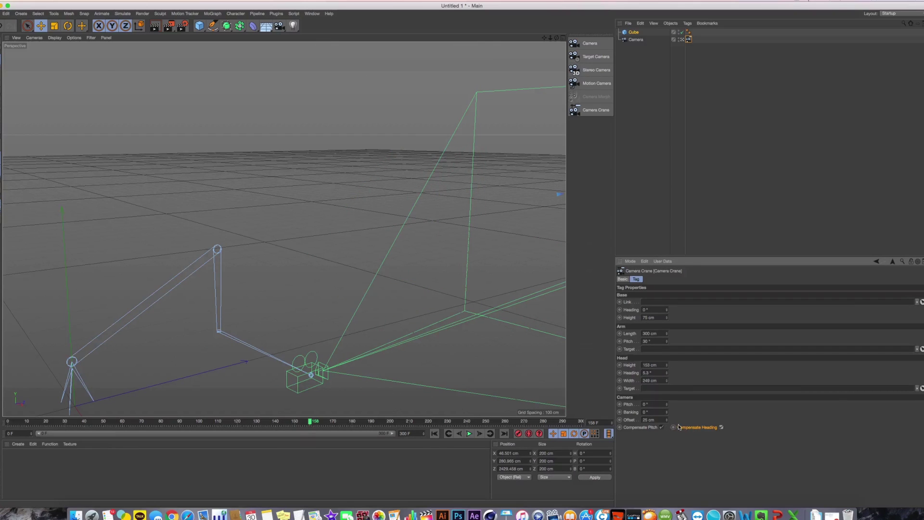
- Set the crane's Camera Pitch to about 16.2° with slight Banking, and undo a trial change of the Offset
{"action": "mouse_move", "coordinate": [666, 405]}
{"action": "left_mouse_down"}
{"action": "mouse_move", "coordinate": [683, 428]}
{"action": "mouse_move", "coordinate": [673, 417]}
{"action": "left_mouse_up"}
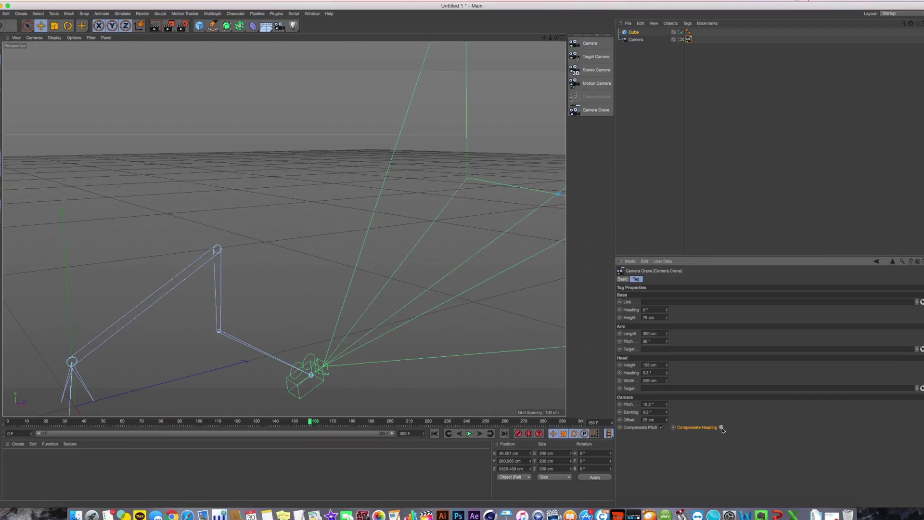
{"action": "left_click_drag", "start_coordinate": [666, 420], "coordinate": [703, 413]}
{"action": "key", "text": "super+z"}
- Try different Base Heading and Height values with Compensate Heading on and off, leaving Compensate Heading disabled and Base Heading at 0°
{"action": "left_click", "coordinate": [721, 427]}
{"action": "left_click", "coordinate": [721, 427]}
{"action": "left_click_drag", "start_coordinate": [667, 309], "coordinate": [867, 316]}
{"action": "right_click", "coordinate": [666, 310]}
{"action": "right_click_drag", "start_coordinate": [332, 312], "coordinate": [304, 312], "text": "alt"}
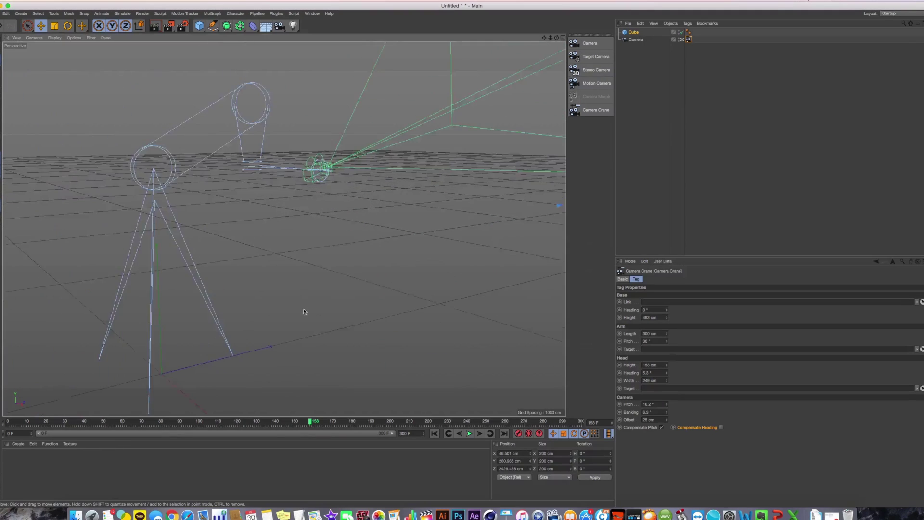
{"action": "left_click", "coordinate": [722, 427]}
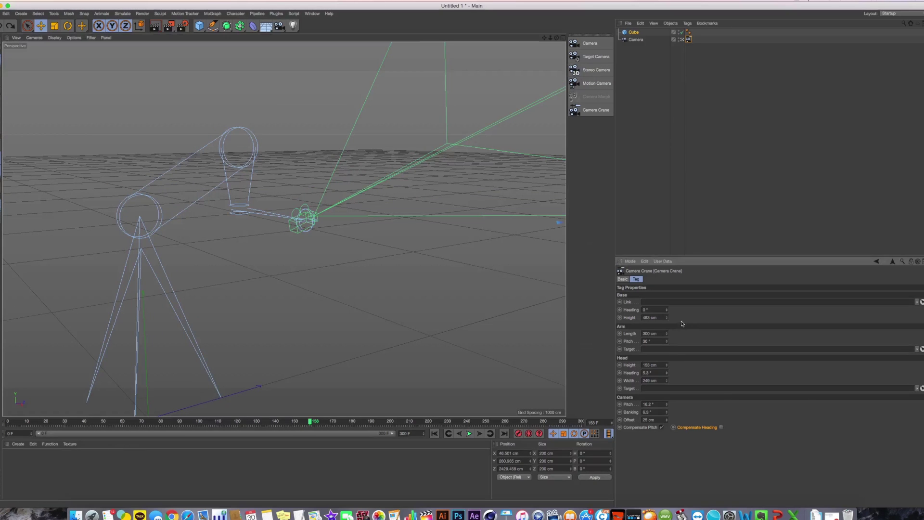
- Lower the crane's Base Height to 175 cm and view the crane together with the cube
{"action": "left_click_drag", "start_coordinate": [666, 318], "coordinate": [667, 366]}
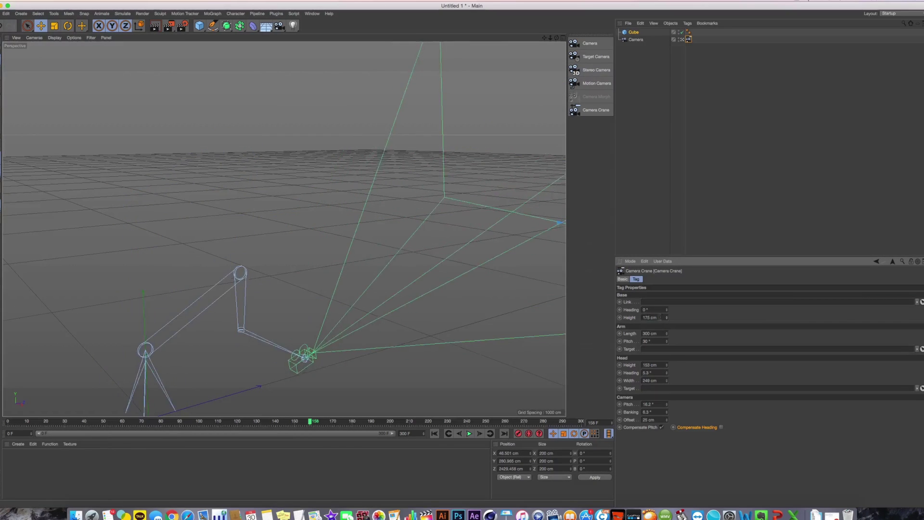
{"action": "middle_click_drag", "start_coordinate": [527, 410], "coordinate": [555, 373], "text": "alt"}
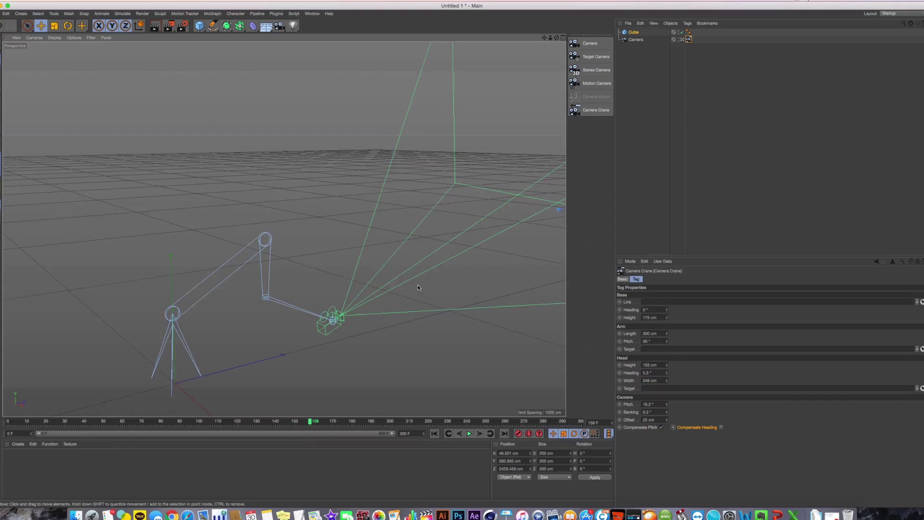
{"action": "left_click_drag", "start_coordinate": [294, 279], "coordinate": [383, 276], "text": "alt"}
{"action": "scroll", "coordinate": [436, 246], "scroll_direction": "down", "scroll_amount": 6}
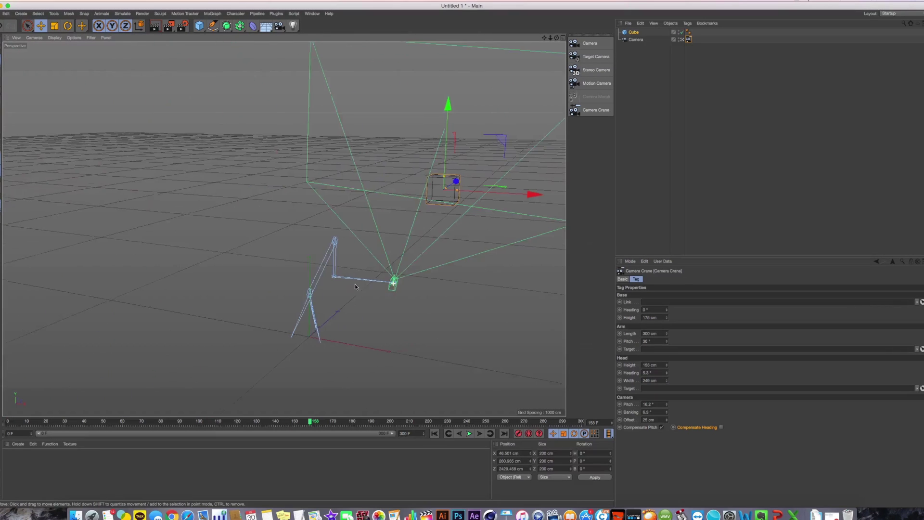
{"action": "middle_click_drag", "start_coordinate": [487, 203], "coordinate": [345, 205], "text": "alt"}
{"action": "left_click_drag", "start_coordinate": [346, 207], "coordinate": [312, 222], "text": "alt"}
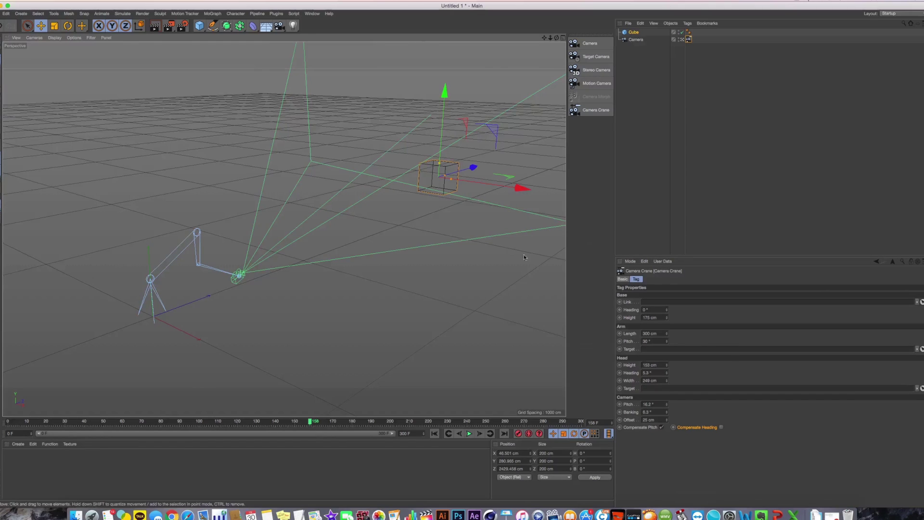
{"action": "middle_click_drag", "start_coordinate": [520, 253], "coordinate": [490, 276], "text": "alt"}
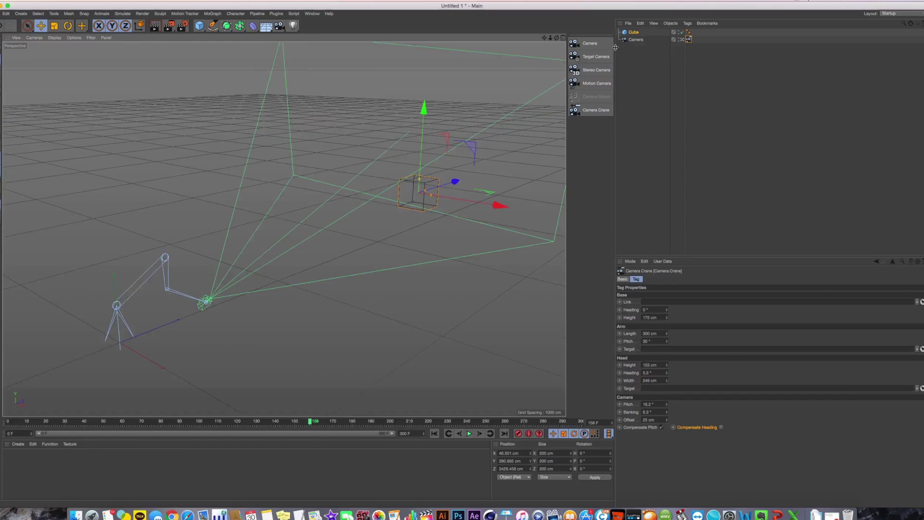
- Add a Motion Camera and compare its tag's Rig settings with the Camera Crane tag's settings
{"action": "left_click", "coordinate": [596, 85]}
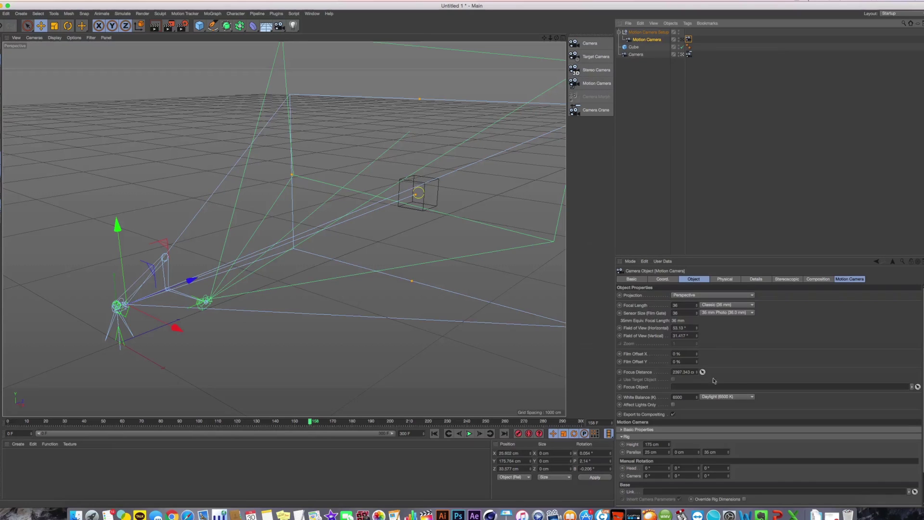
{"action": "left_click", "coordinate": [681, 98]}
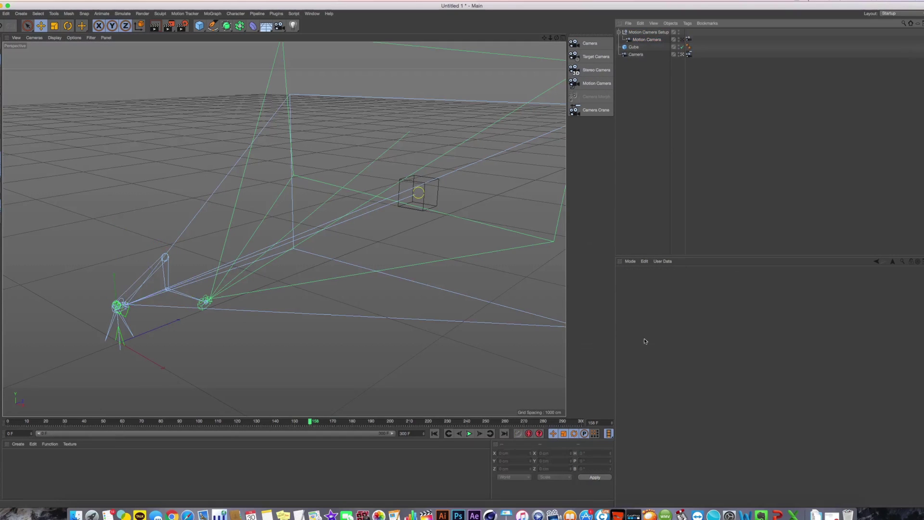
{"action": "left_click", "coordinate": [688, 39]}
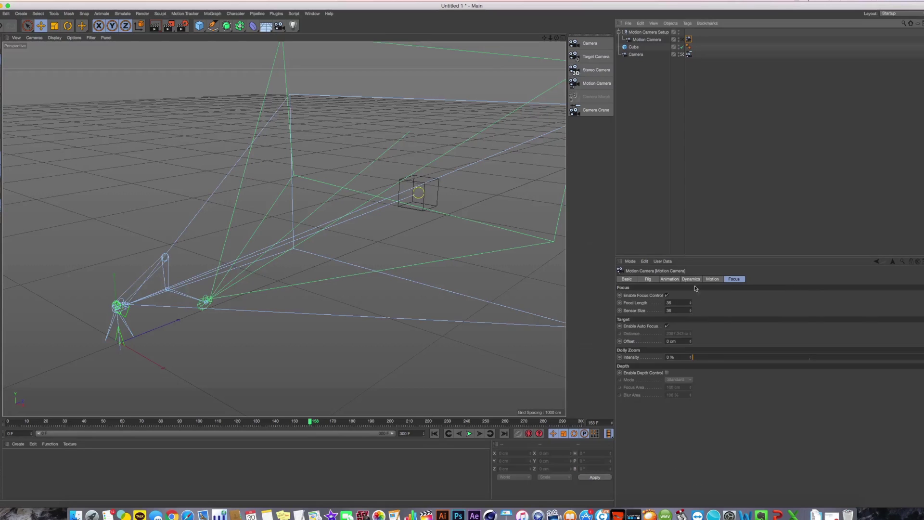
{"action": "left_click", "coordinate": [688, 39]}
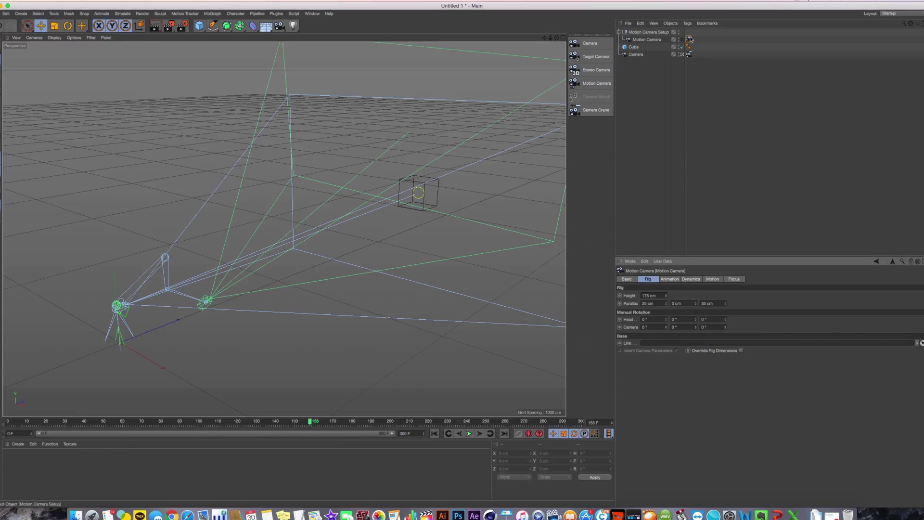
{"action": "left_click", "coordinate": [688, 54]}
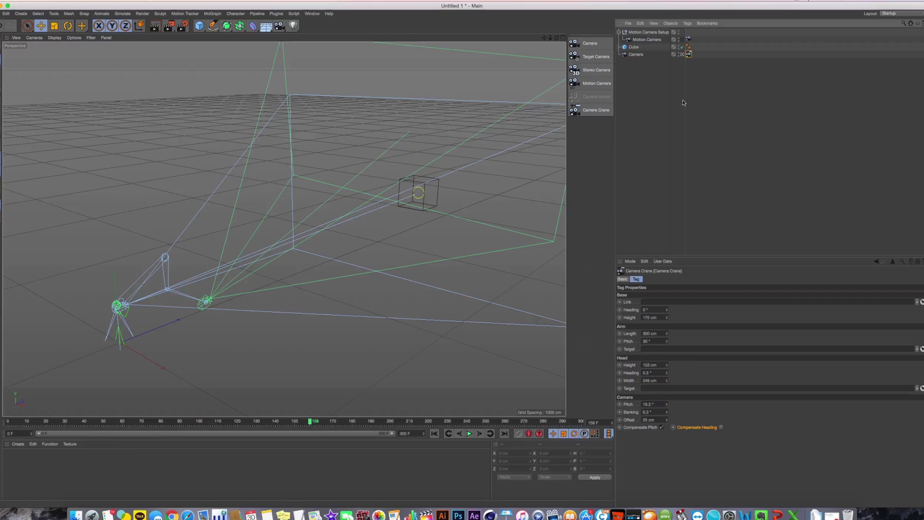
{"action": "left_click_drag", "start_coordinate": [435, 143], "coordinate": [376, 179], "text": "alt"}
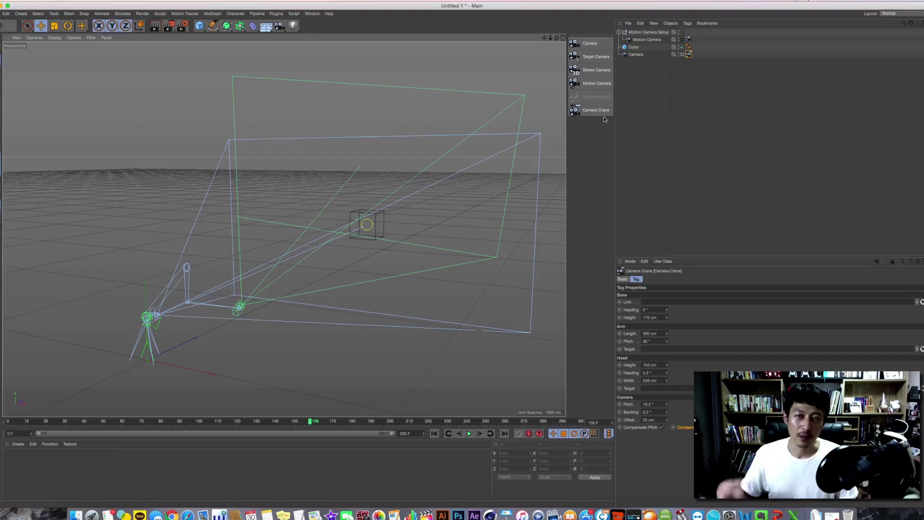
- Review the available light types and add a standard Light to the scene
{"action": "left_click", "coordinate": [293, 25]}
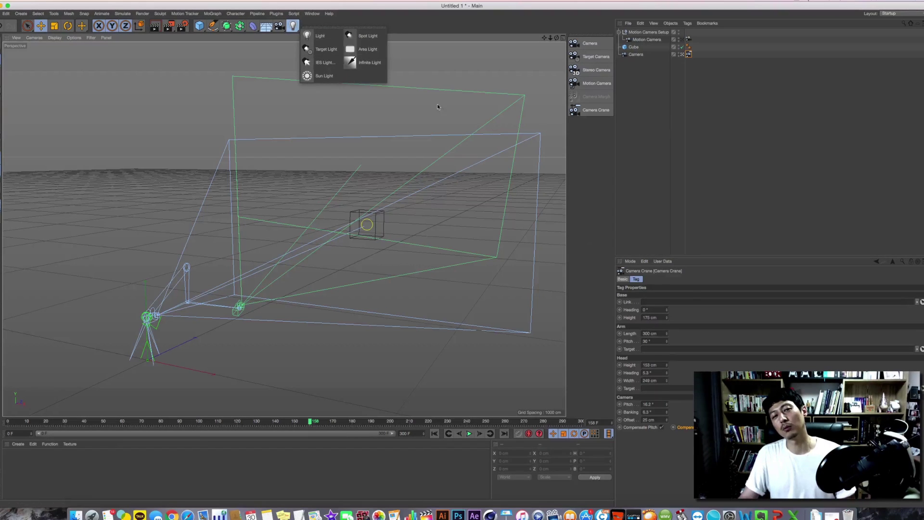
{"action": "left_click", "coordinate": [479, 107]}
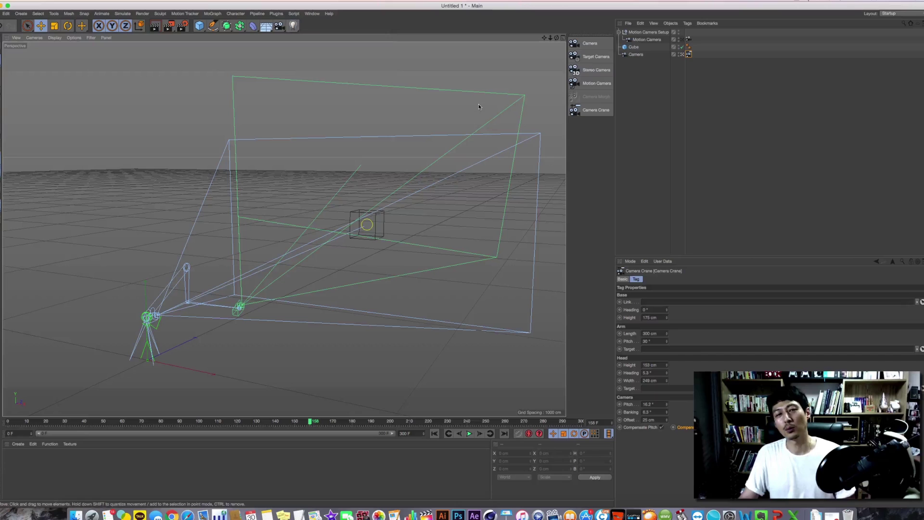
{"action": "left_click", "coordinate": [293, 26]}
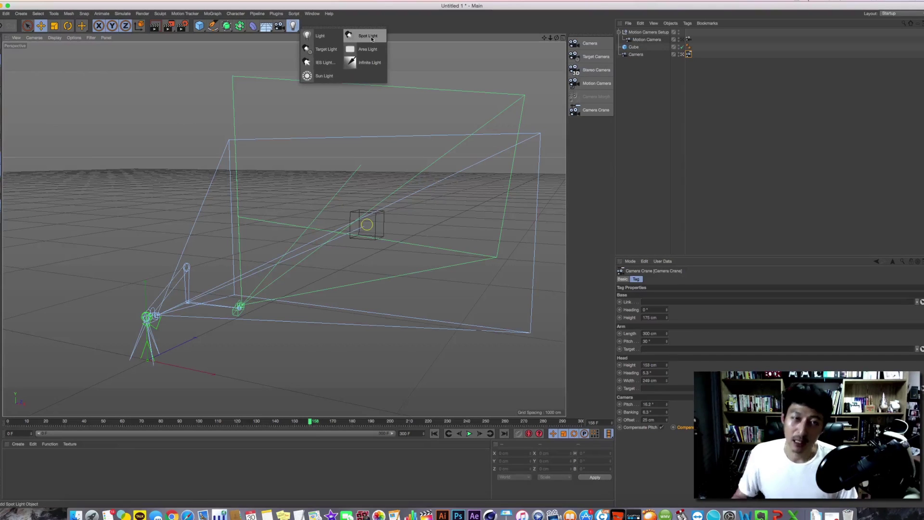
{"action": "left_click", "coordinate": [322, 38]}
- Look through the new light's Details, Visibility, Shadow, Photometric, Caustics and Noise settings, and deselect all objects
{"action": "left_click", "coordinate": [705, 279]}
{"action": "left_click", "coordinate": [731, 279]}
{"action": "left_click", "coordinate": [756, 279]}
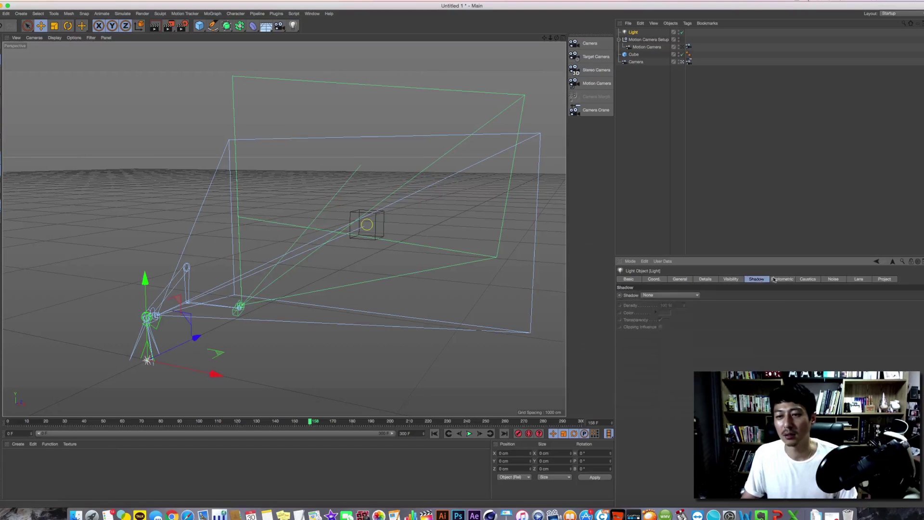
{"action": "left_click", "coordinate": [781, 279]}
{"action": "left_click", "coordinate": [808, 279]}
{"action": "left_click", "coordinate": [859, 279]}
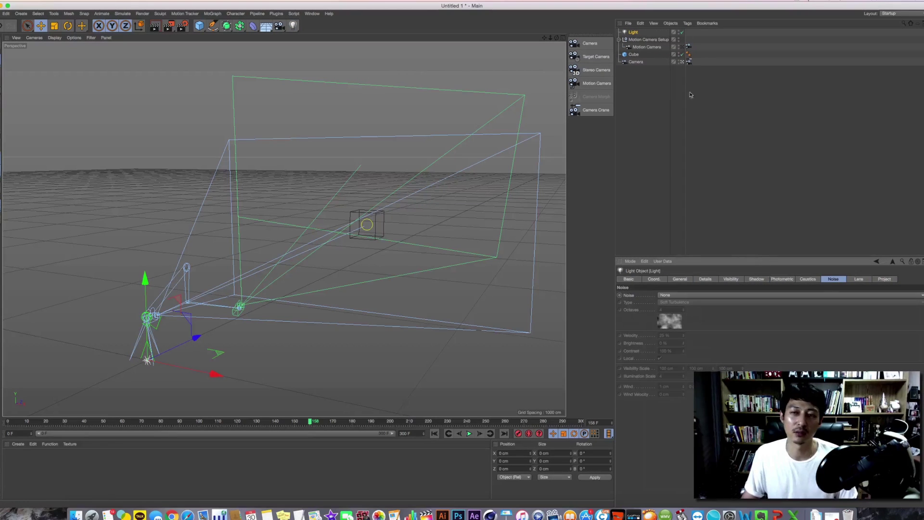
{"action": "left_click", "coordinate": [661, 102]}
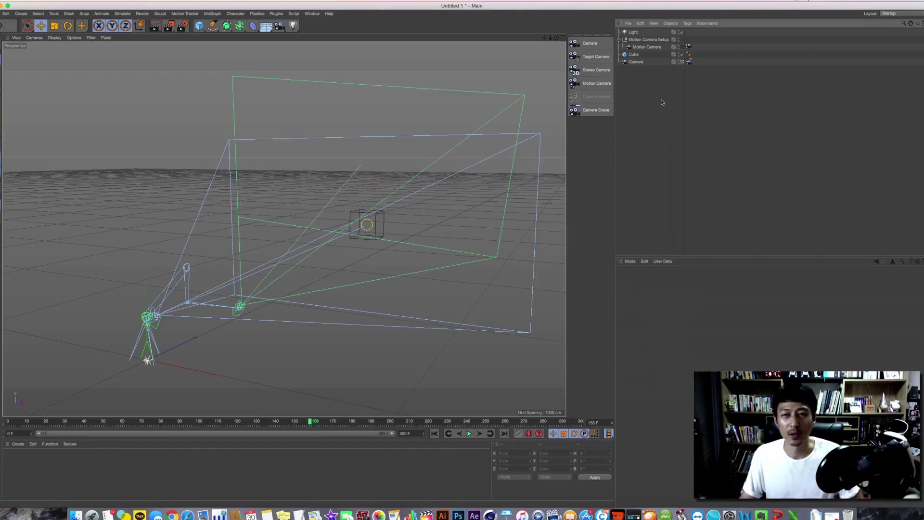
{"action": "left_click_drag", "start_coordinate": [662, 102], "coordinate": [616, 30]}
{"action": "left_click", "coordinate": [640, 92]}
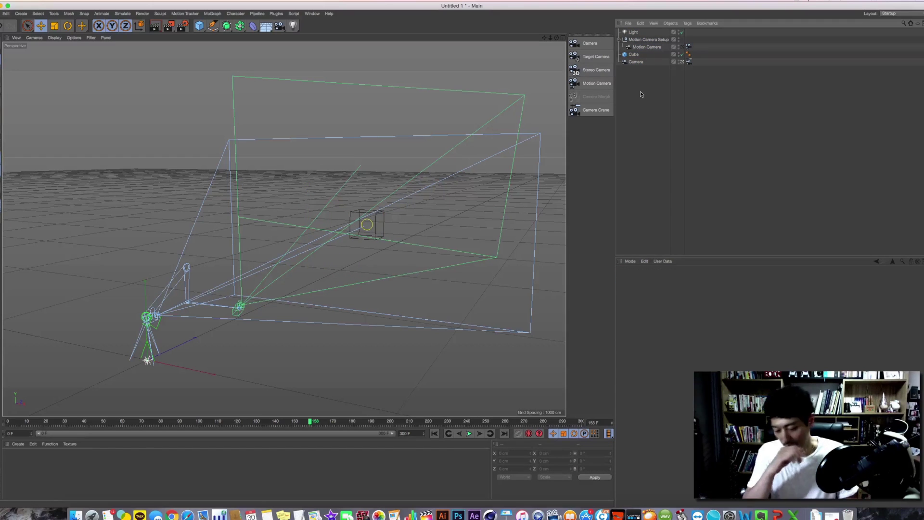